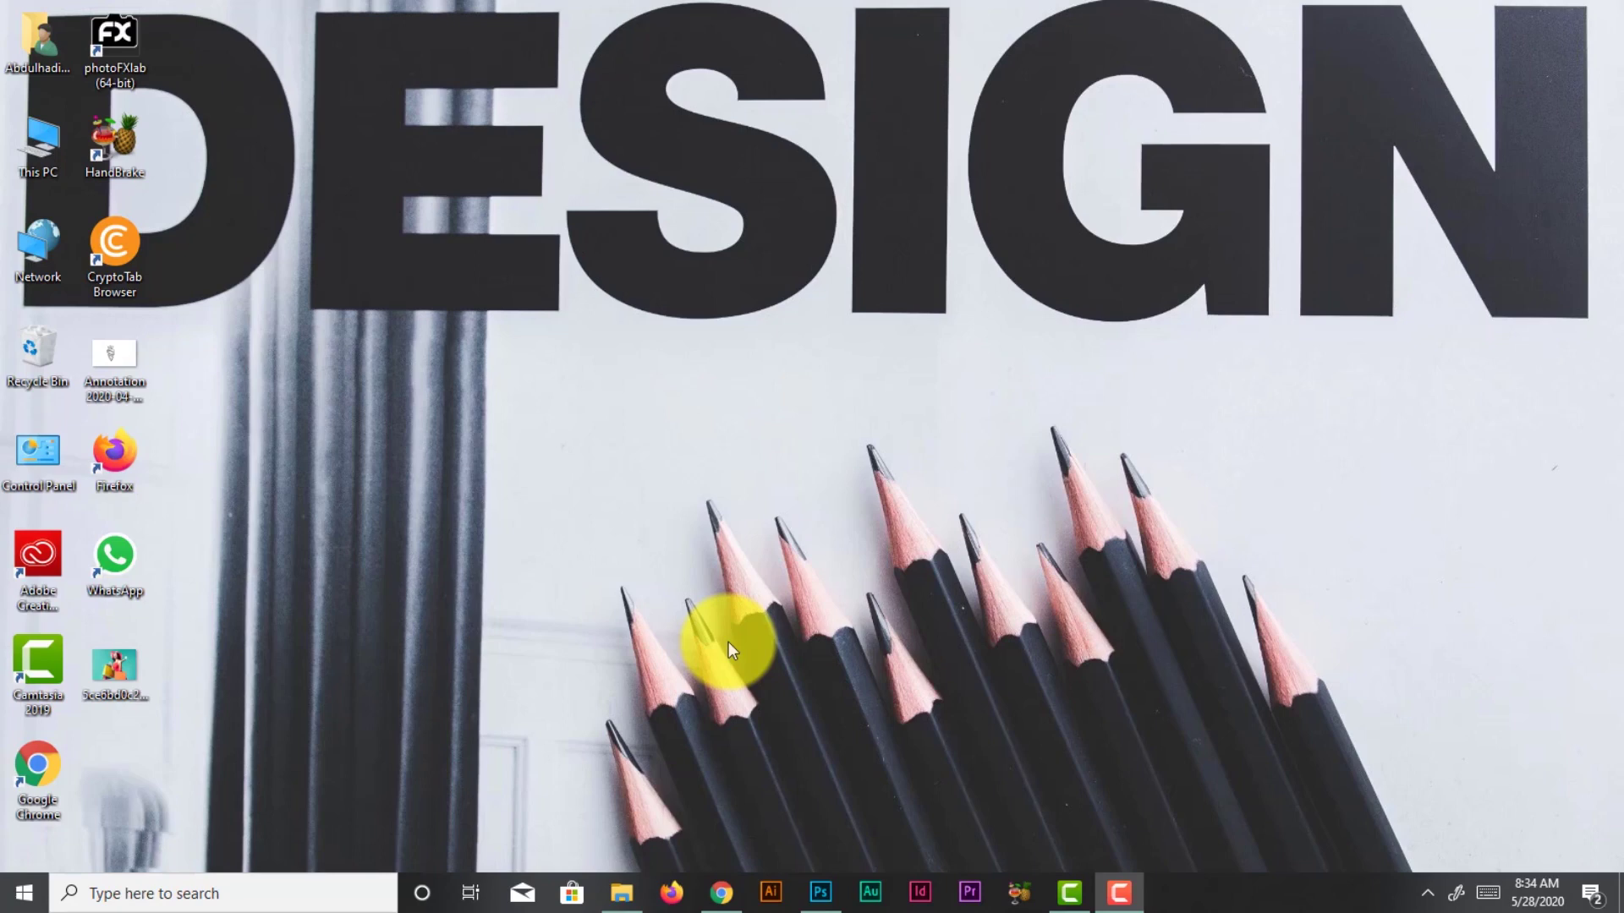
Start a new document with a width of 5 and a height of 2
{"action": "left_click", "coordinate": [820, 892]}
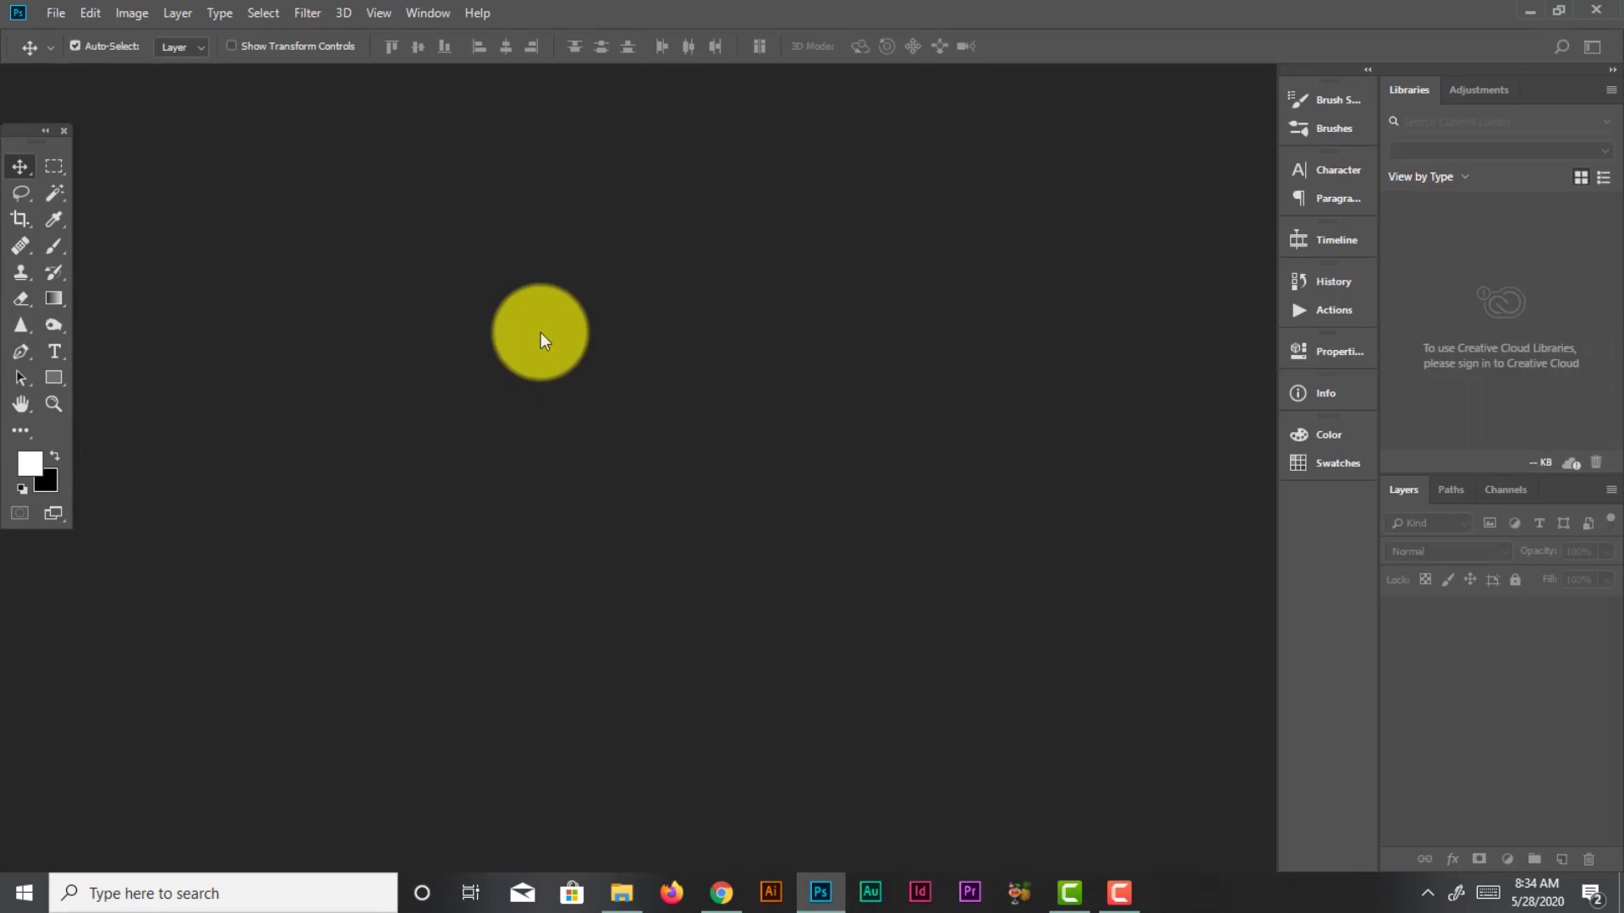
{"action": "key", "text": "ctrl+n"}
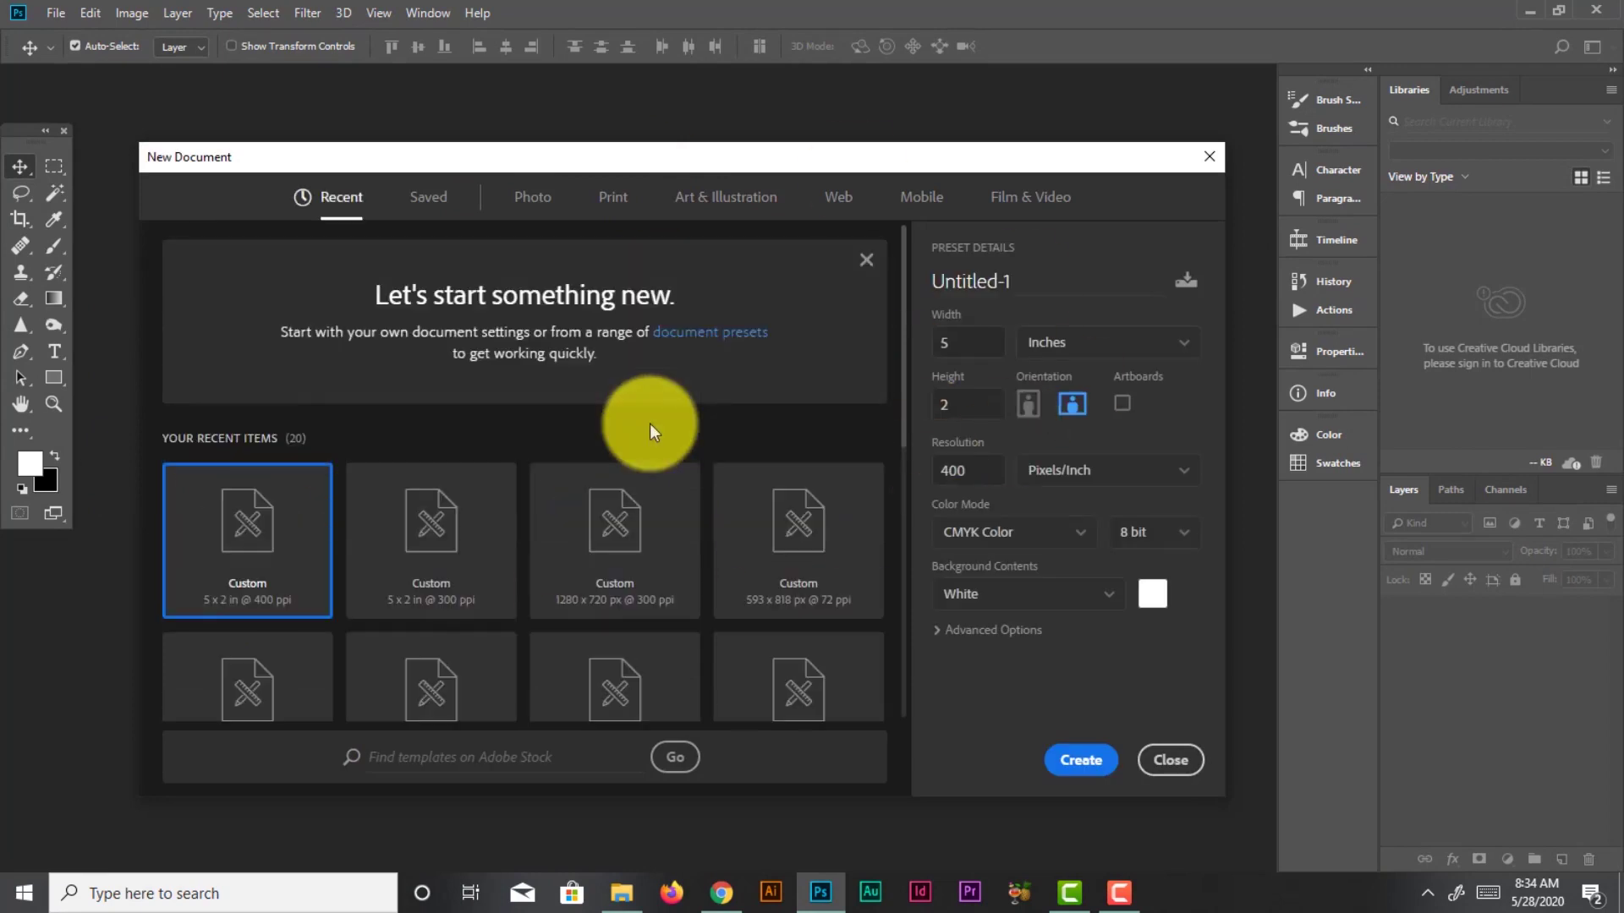
{"action": "left_click_drag", "start_coordinate": [989, 342], "coordinate": [916, 344]}
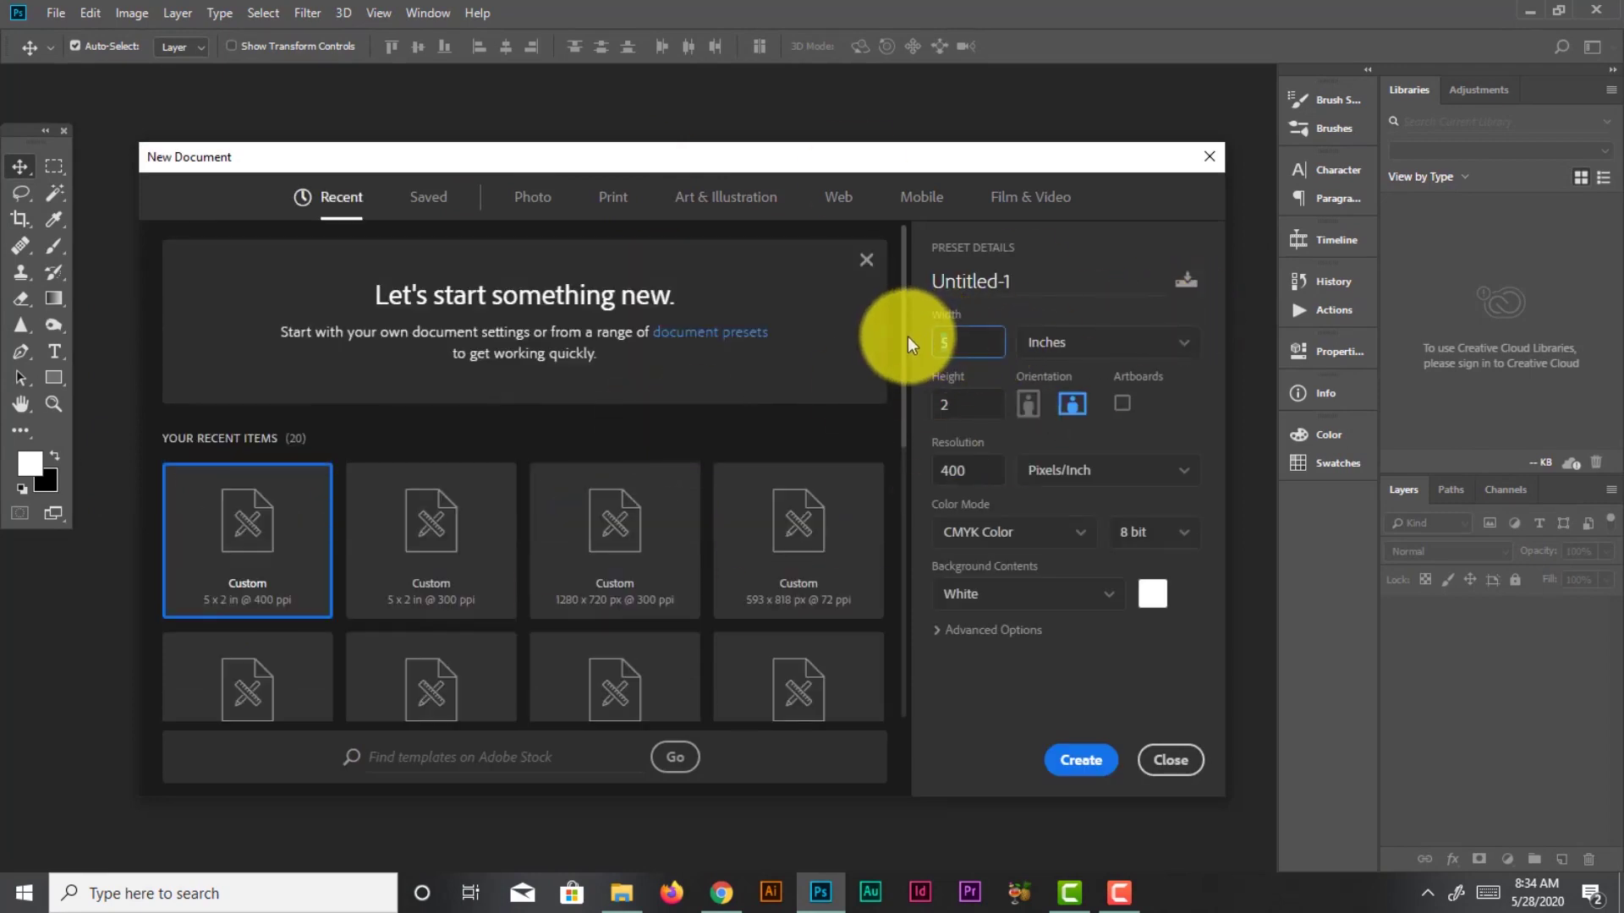
{"action": "left_click_drag", "start_coordinate": [963, 404], "coordinate": [932, 406]}
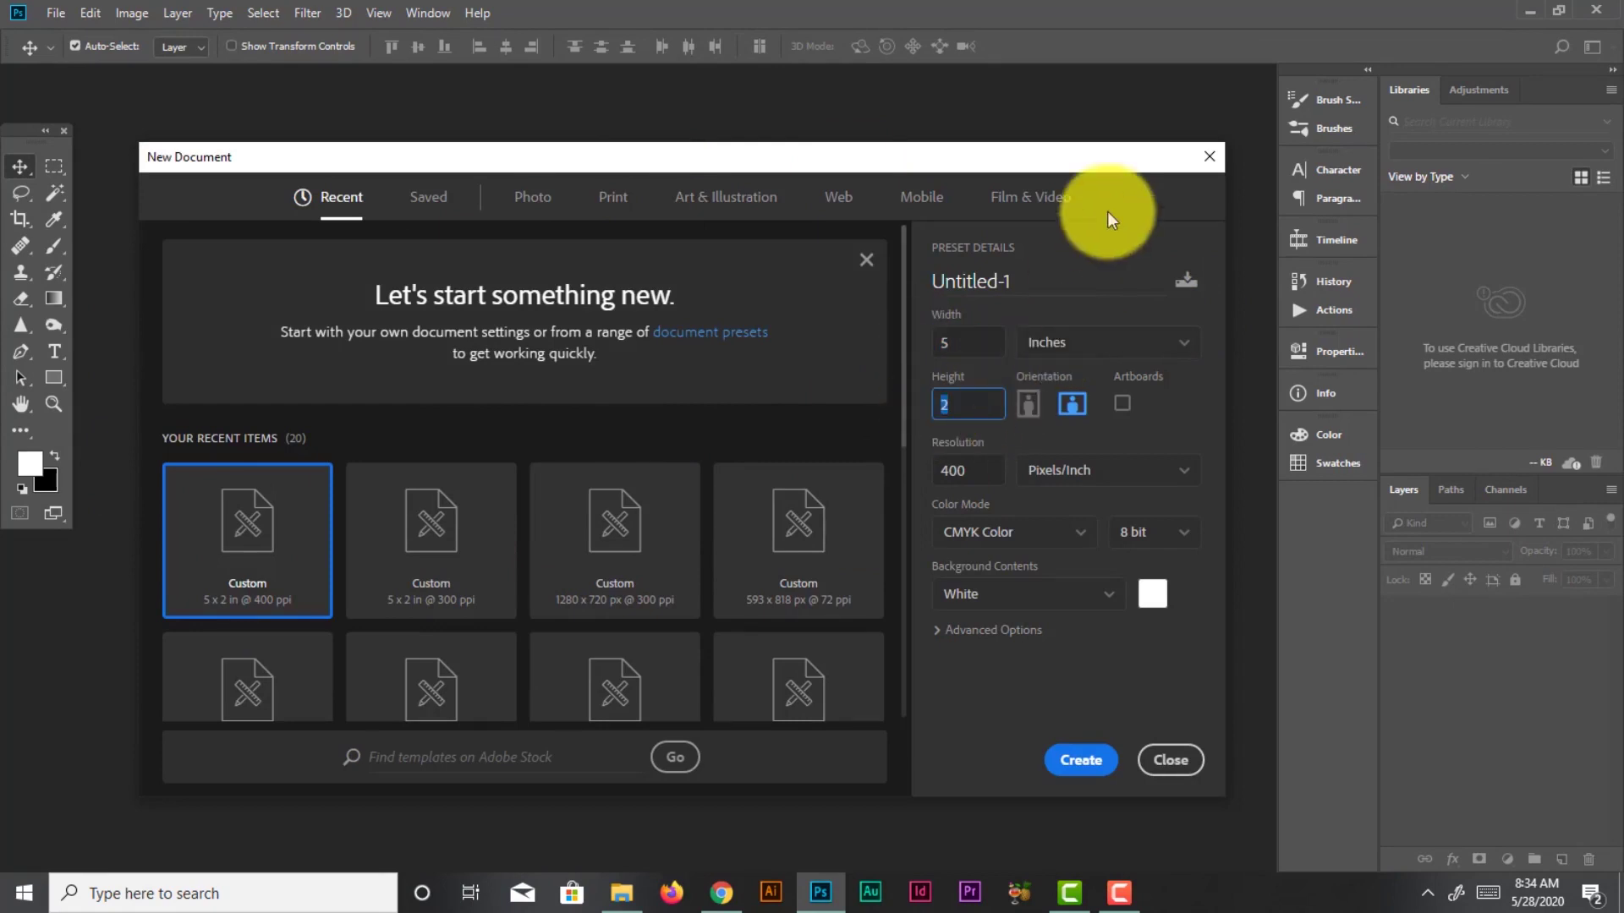
{"action": "left_click", "coordinate": [1052, 273]}
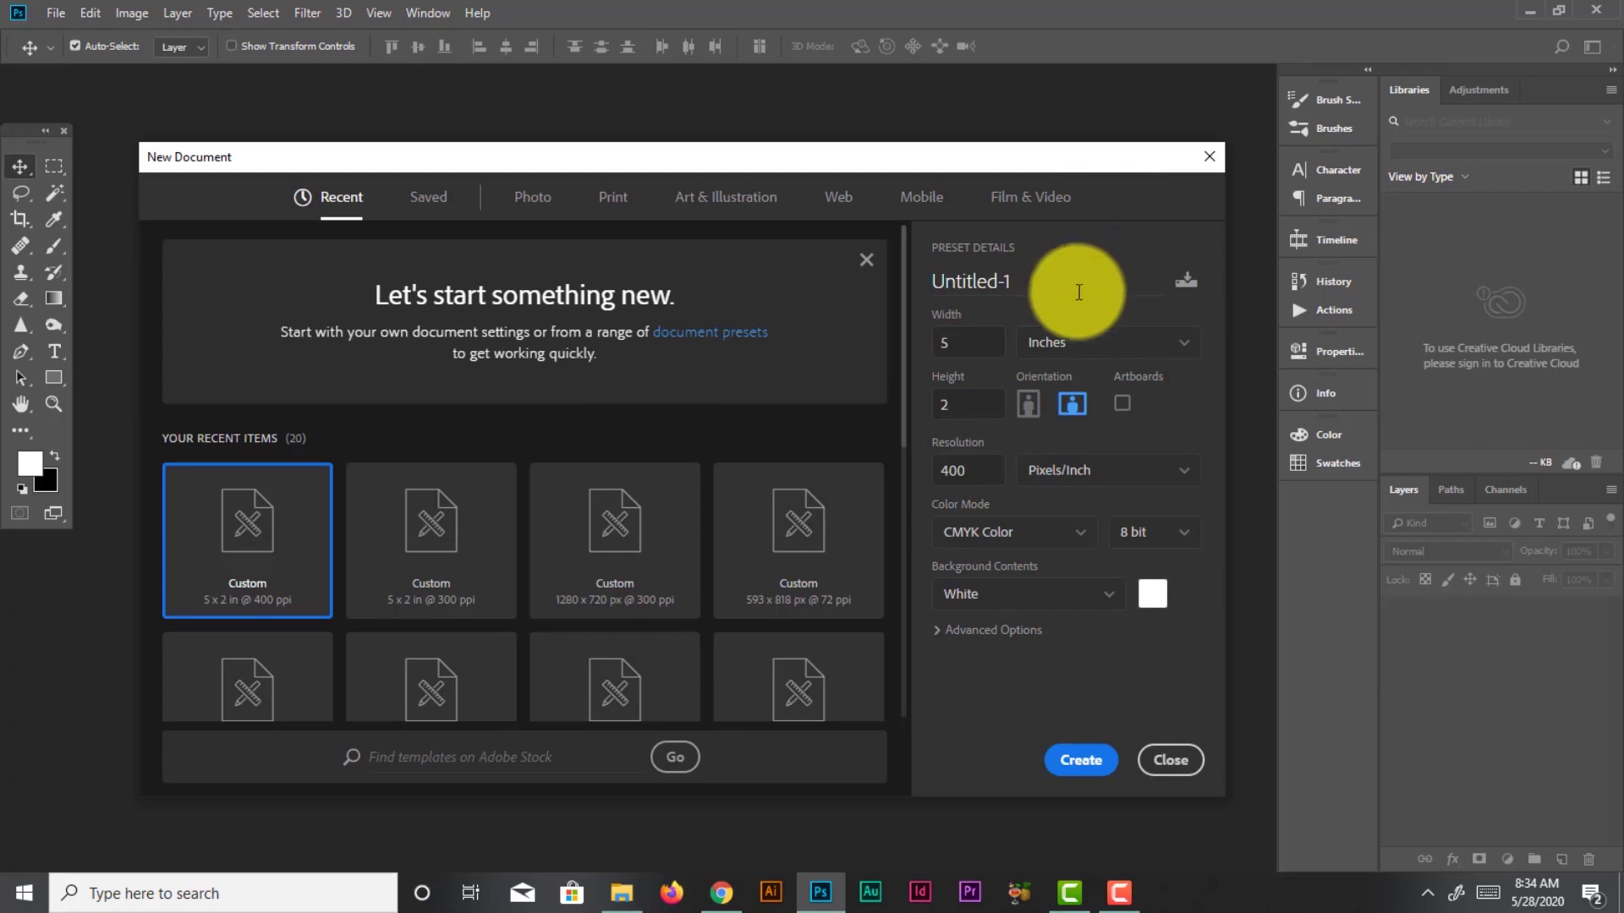
Keep inches, set resolution to 400 ppi with CMYK colour, and create the document
{"action": "left_click", "coordinate": [1104, 345]}
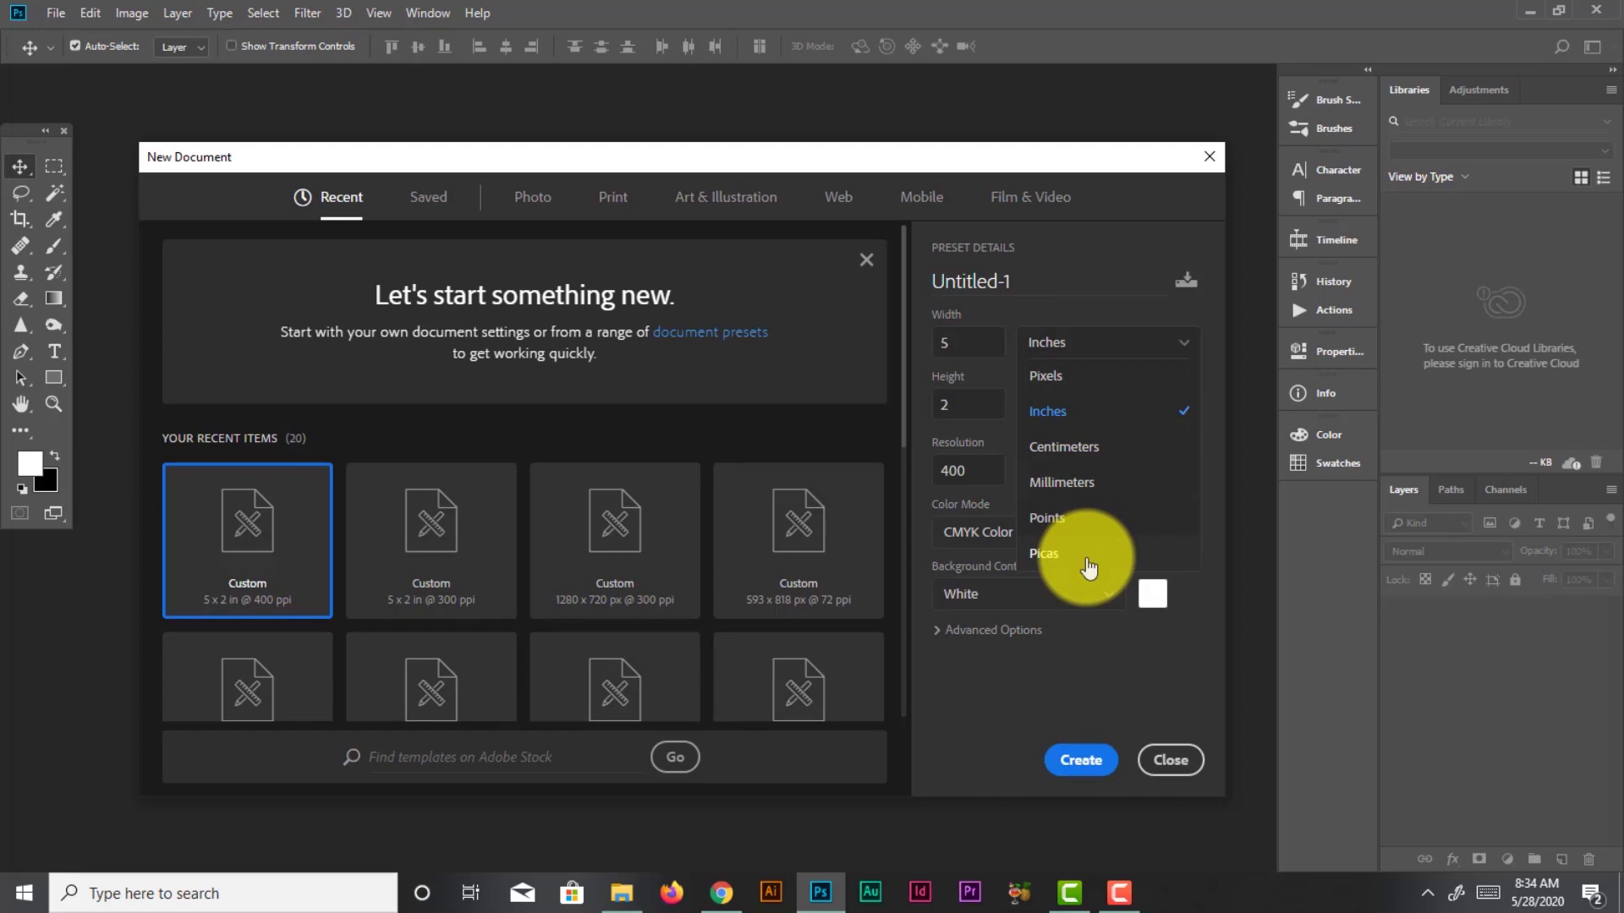
{"action": "left_click", "coordinate": [1133, 888]}
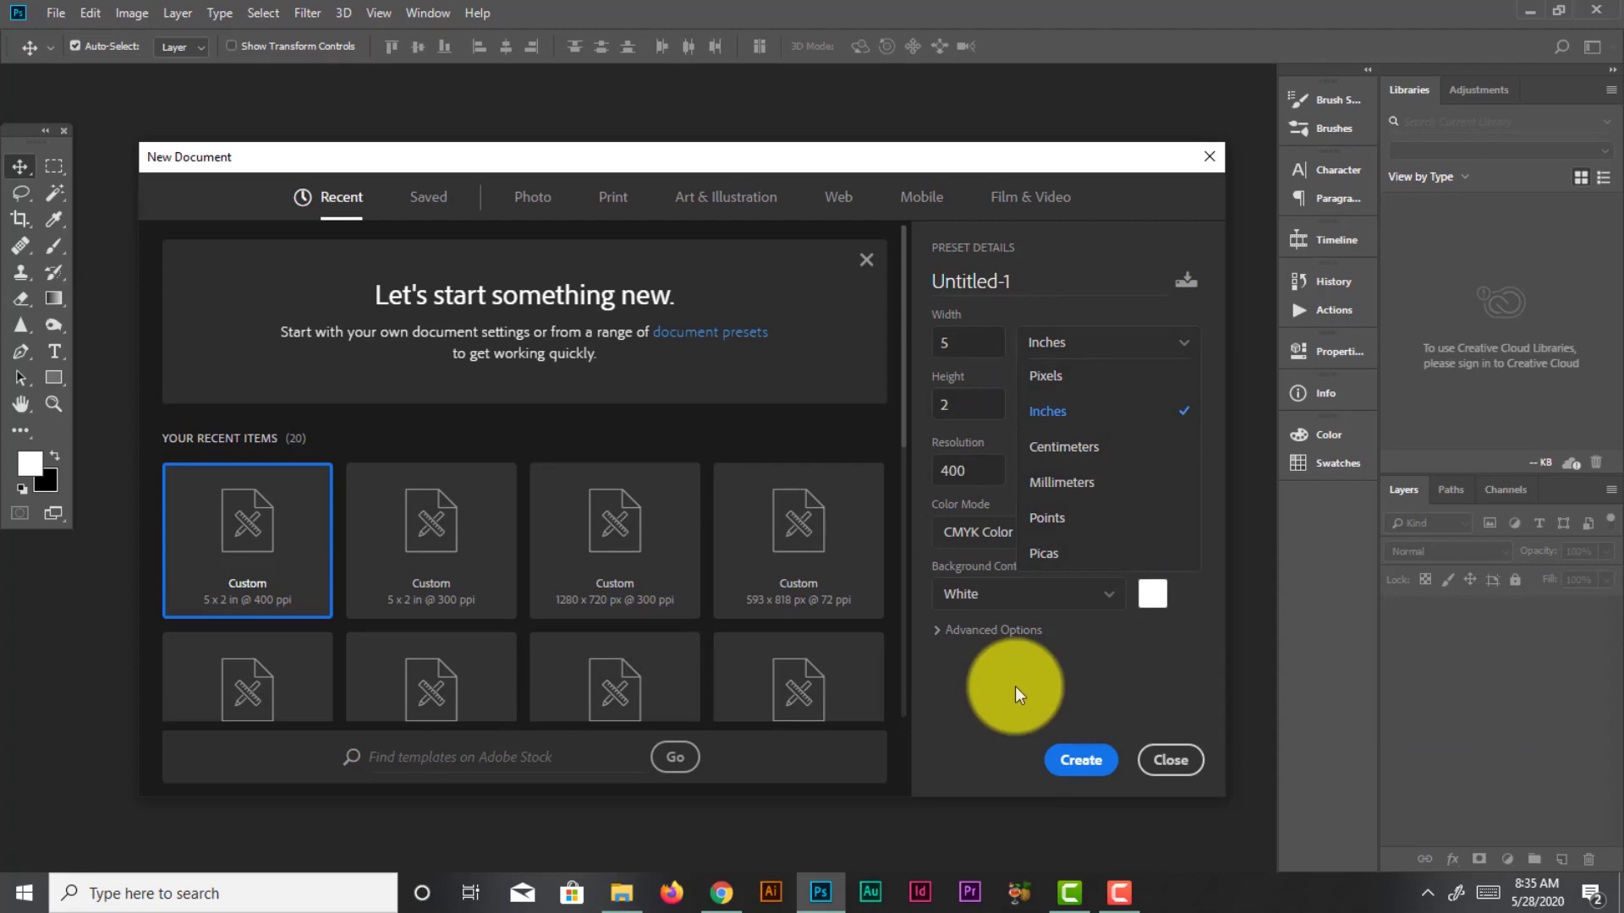
{"action": "left_click", "coordinate": [1100, 411]}
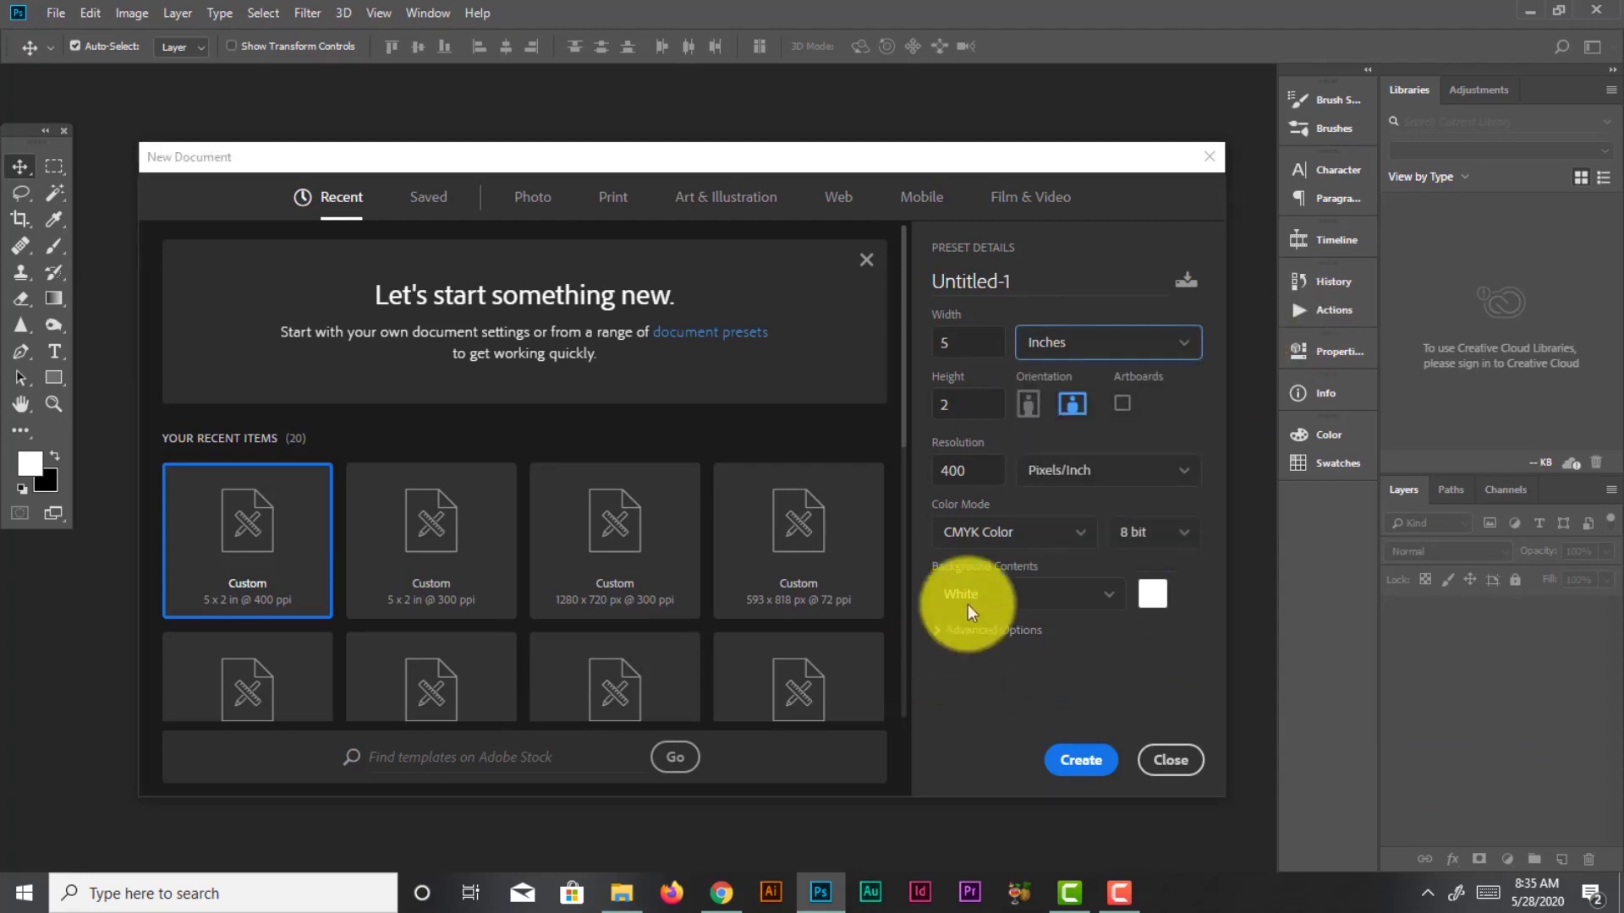
{"action": "left_click", "coordinate": [943, 475]}
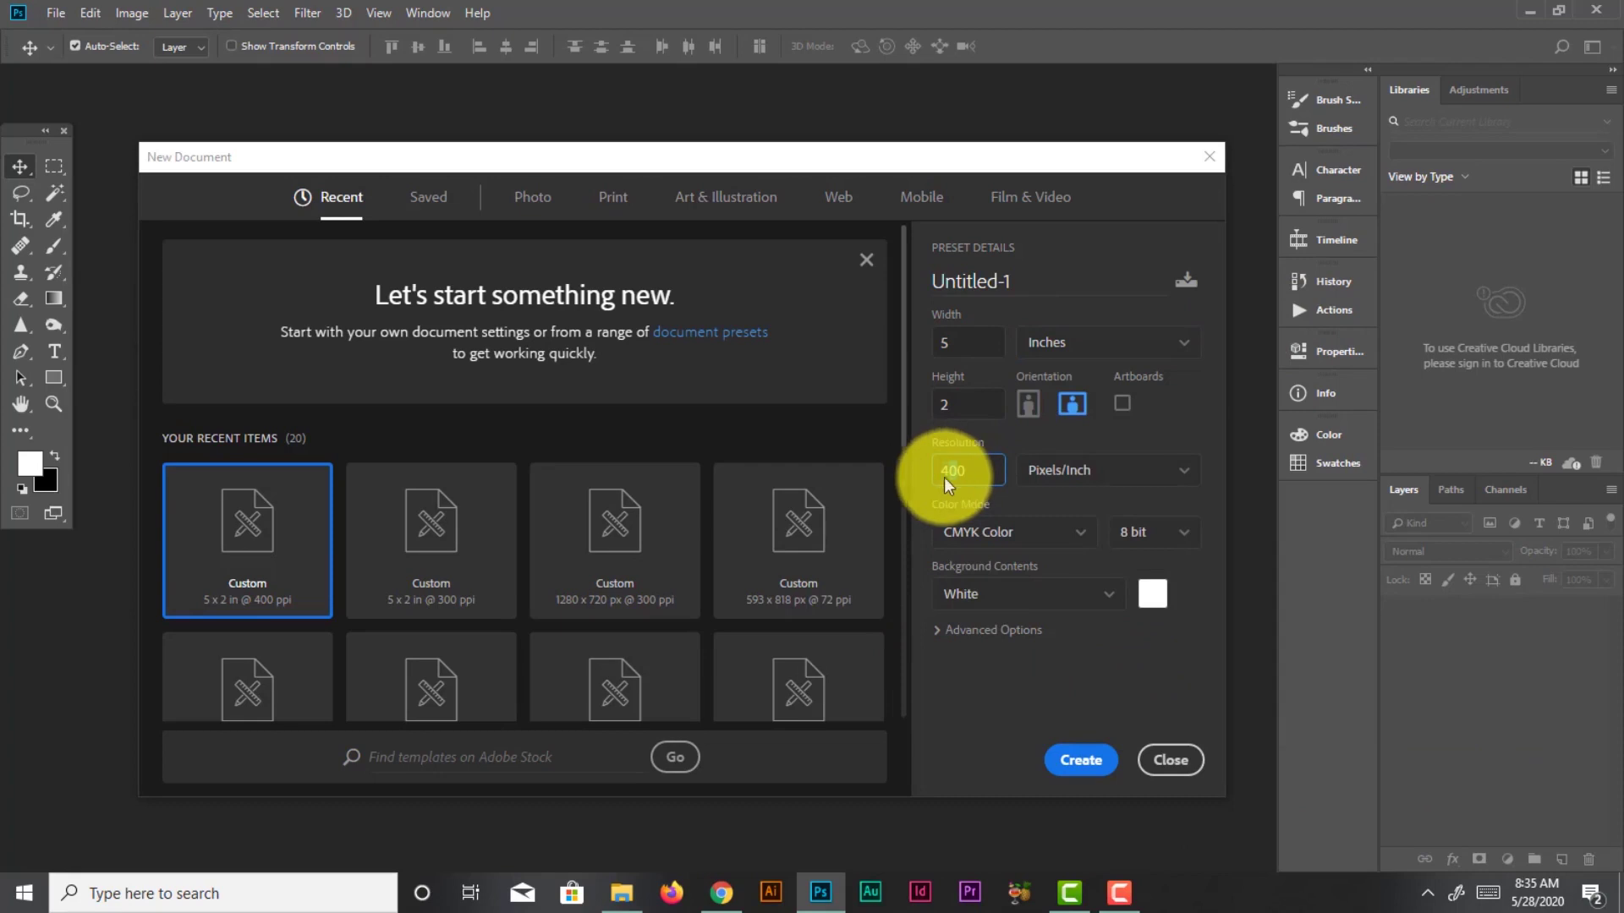
{"action": "left_click", "coordinate": [952, 478]}
{"action": "double_click", "coordinate": [939, 474]}
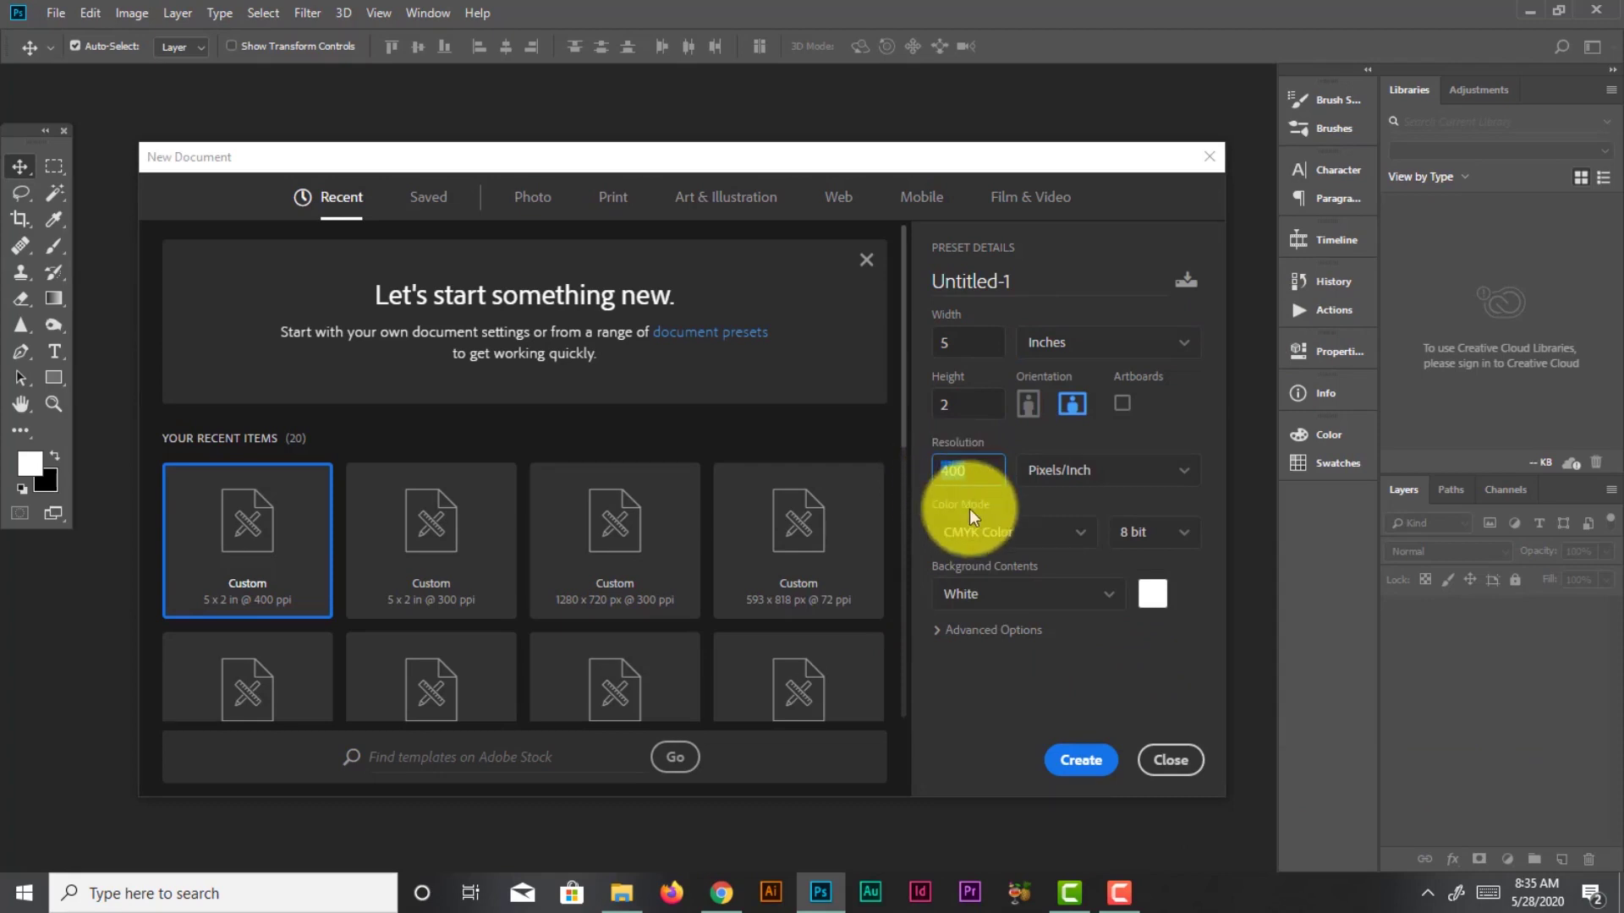
{"action": "left_click", "coordinate": [988, 533]}
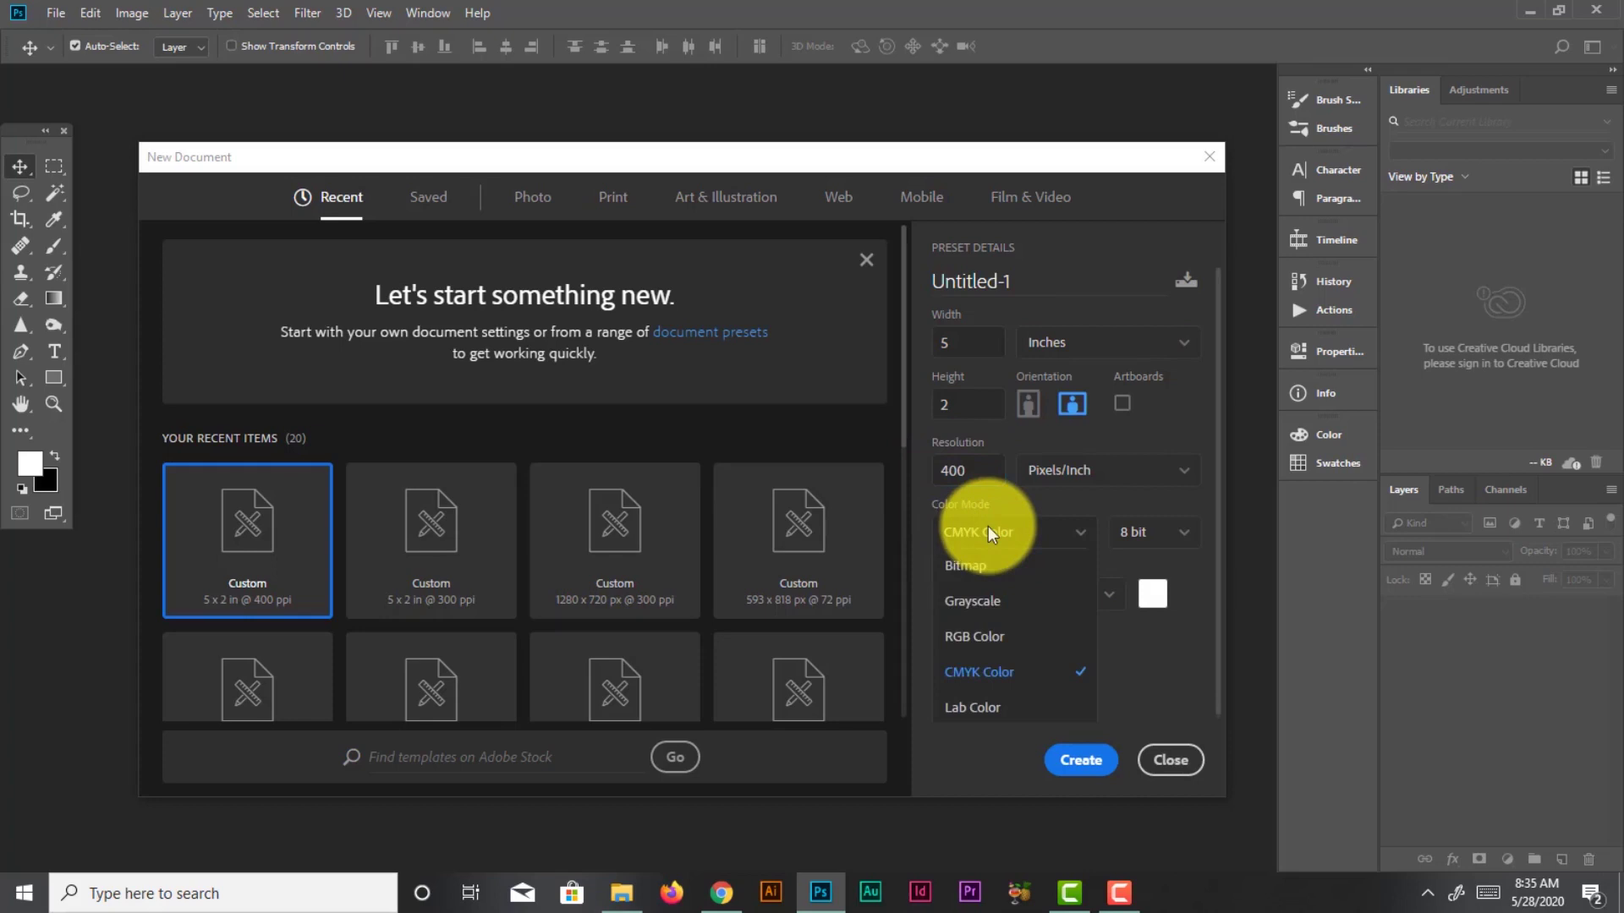
{"action": "left_click", "coordinate": [999, 670]}
{"action": "left_click", "coordinate": [1091, 761]}
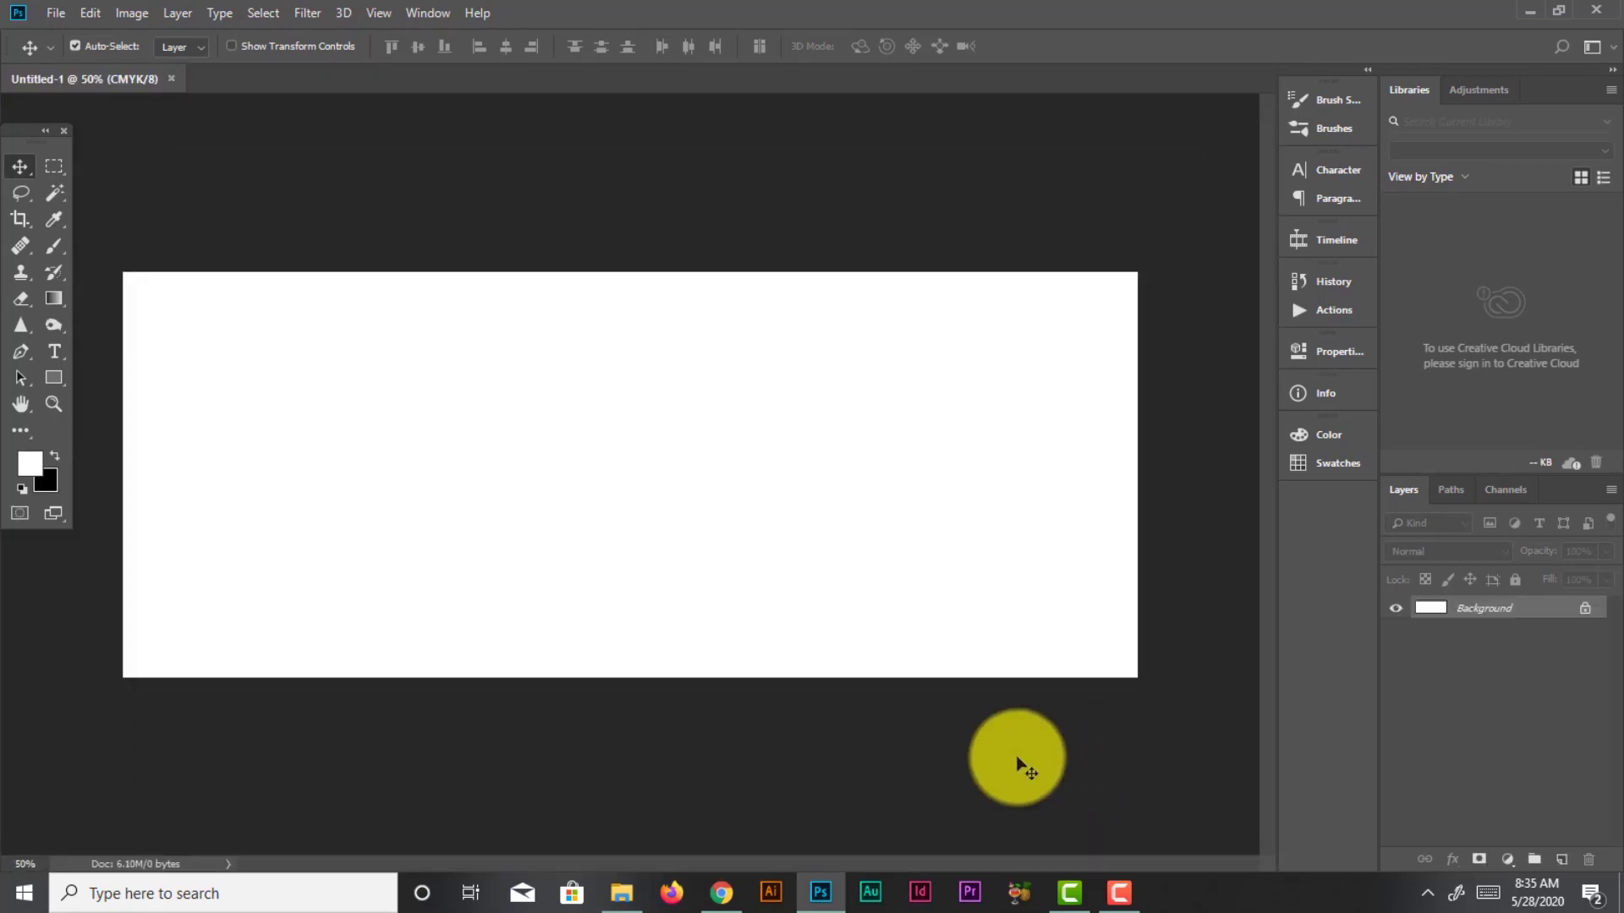
Drag the shopping woman photo from the desktop into the banner, commit it, and zoom in
{"action": "left_click", "coordinate": [1529, 11]}
{"action": "mouse_move", "coordinate": [132, 651]}
{"action": "left_mouse_down"}
{"action": "mouse_move", "coordinate": [840, 875]}
{"action": "mouse_move", "coordinate": [658, 438]}
{"action": "left_mouse_up"}
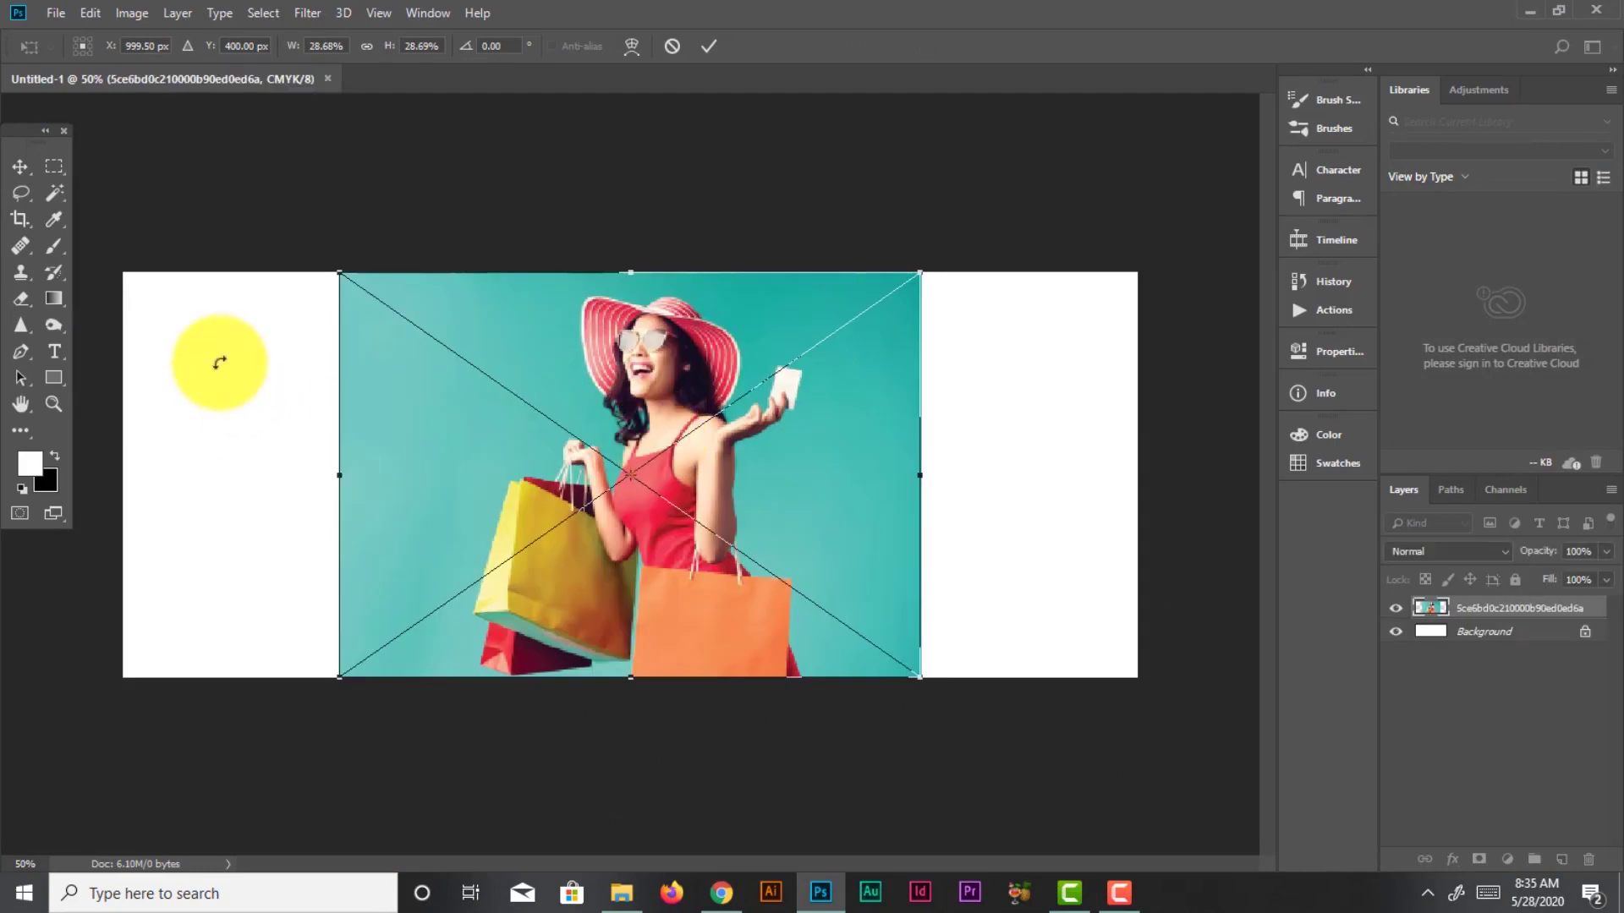
{"action": "key", "text": "Return"}
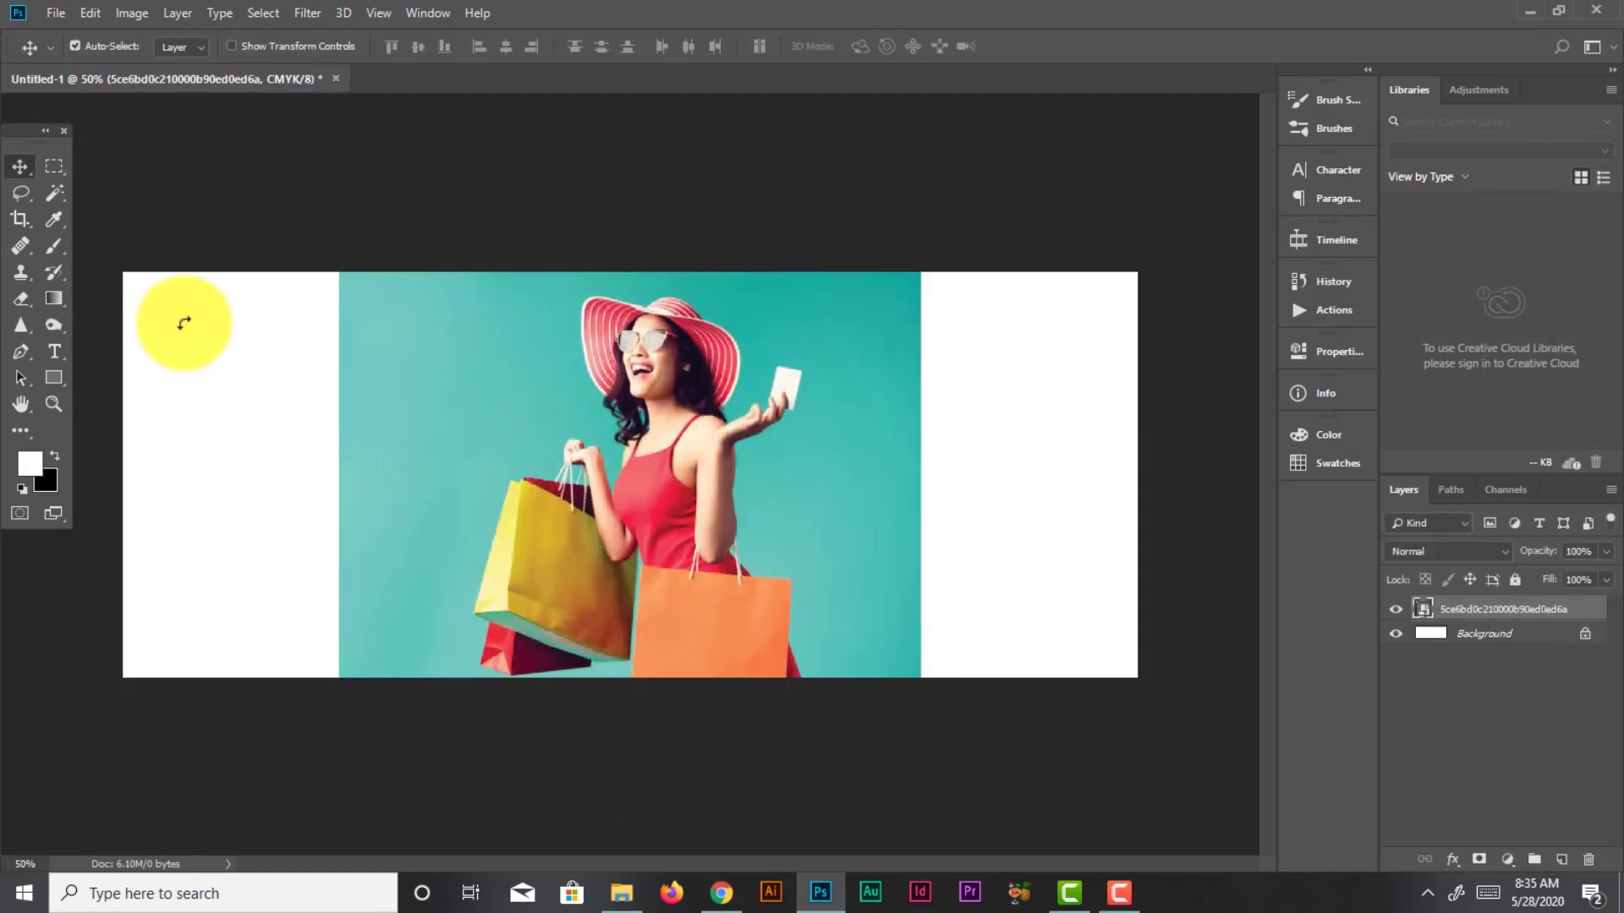
{"action": "key", "text": "ctrl+plus"}
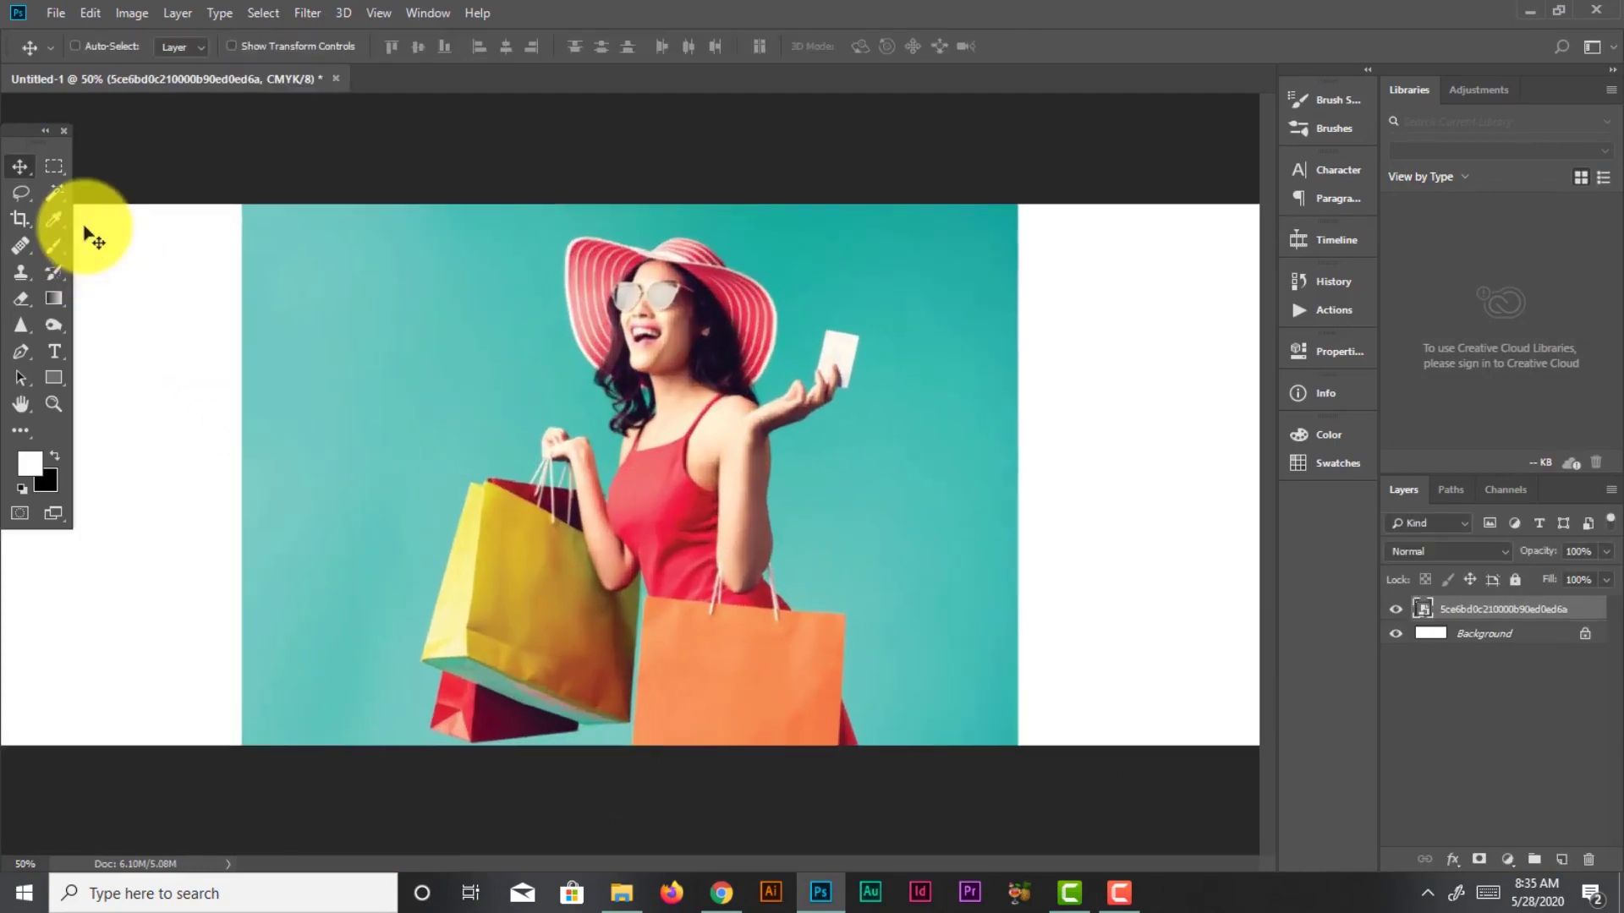
Magic Wand-select the teal backdrop left, right and between the bags
{"action": "left_click", "coordinate": [55, 193]}
{"action": "left_click", "coordinate": [120, 215]}
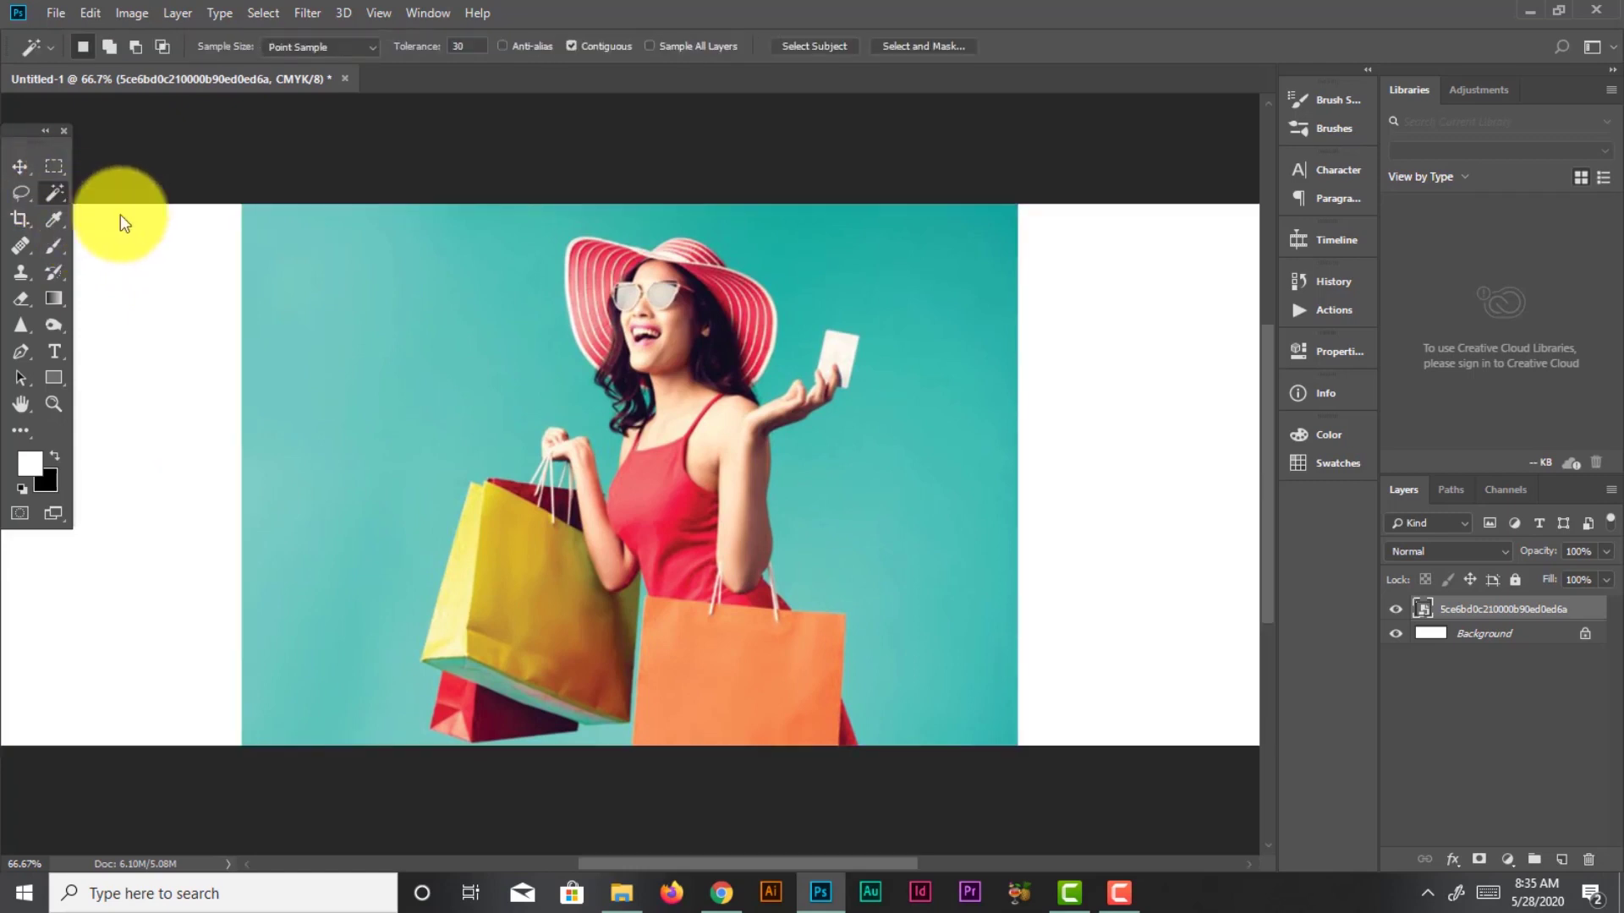
{"action": "left_click", "coordinate": [344, 284]}
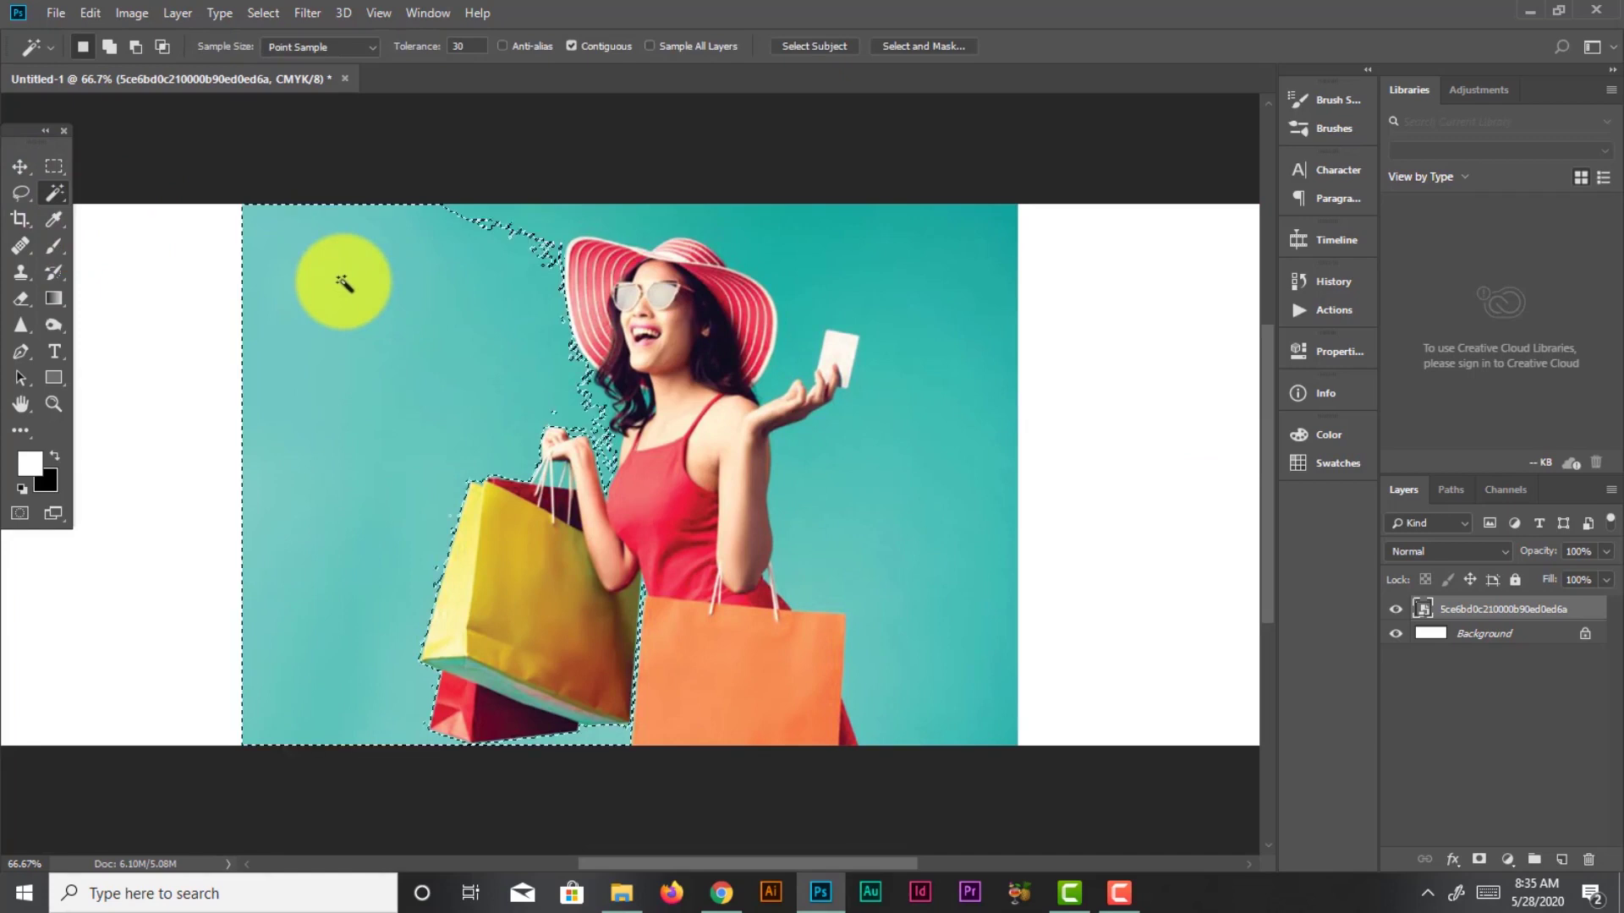
{"action": "key", "text": "shift"}
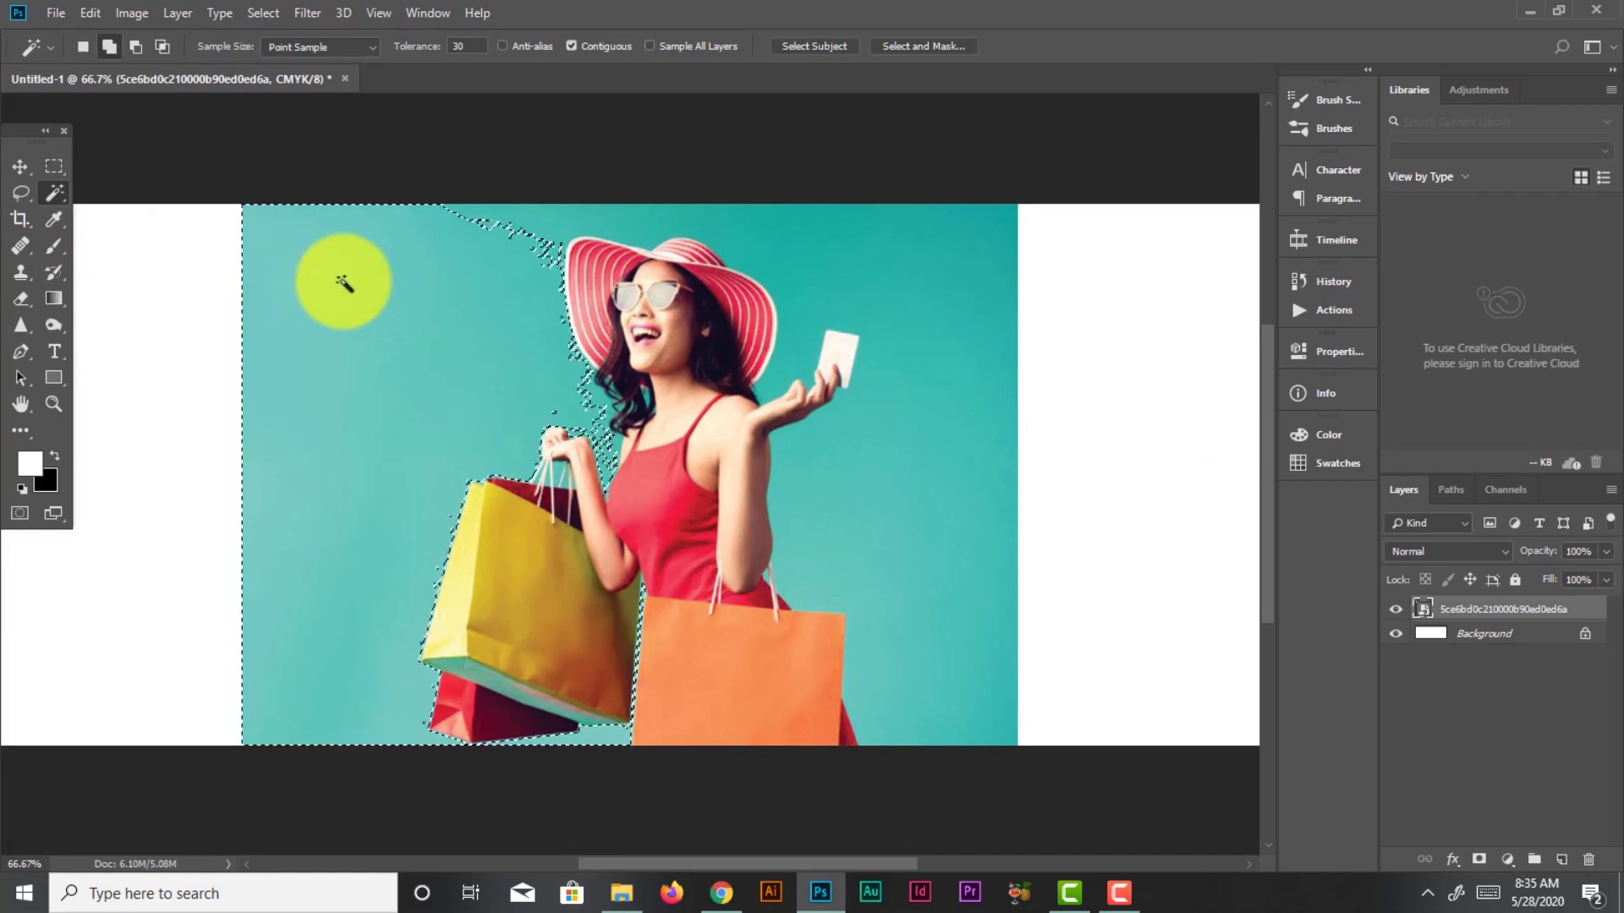
{"action": "left_click", "coordinate": [582, 220], "text": "shift"}
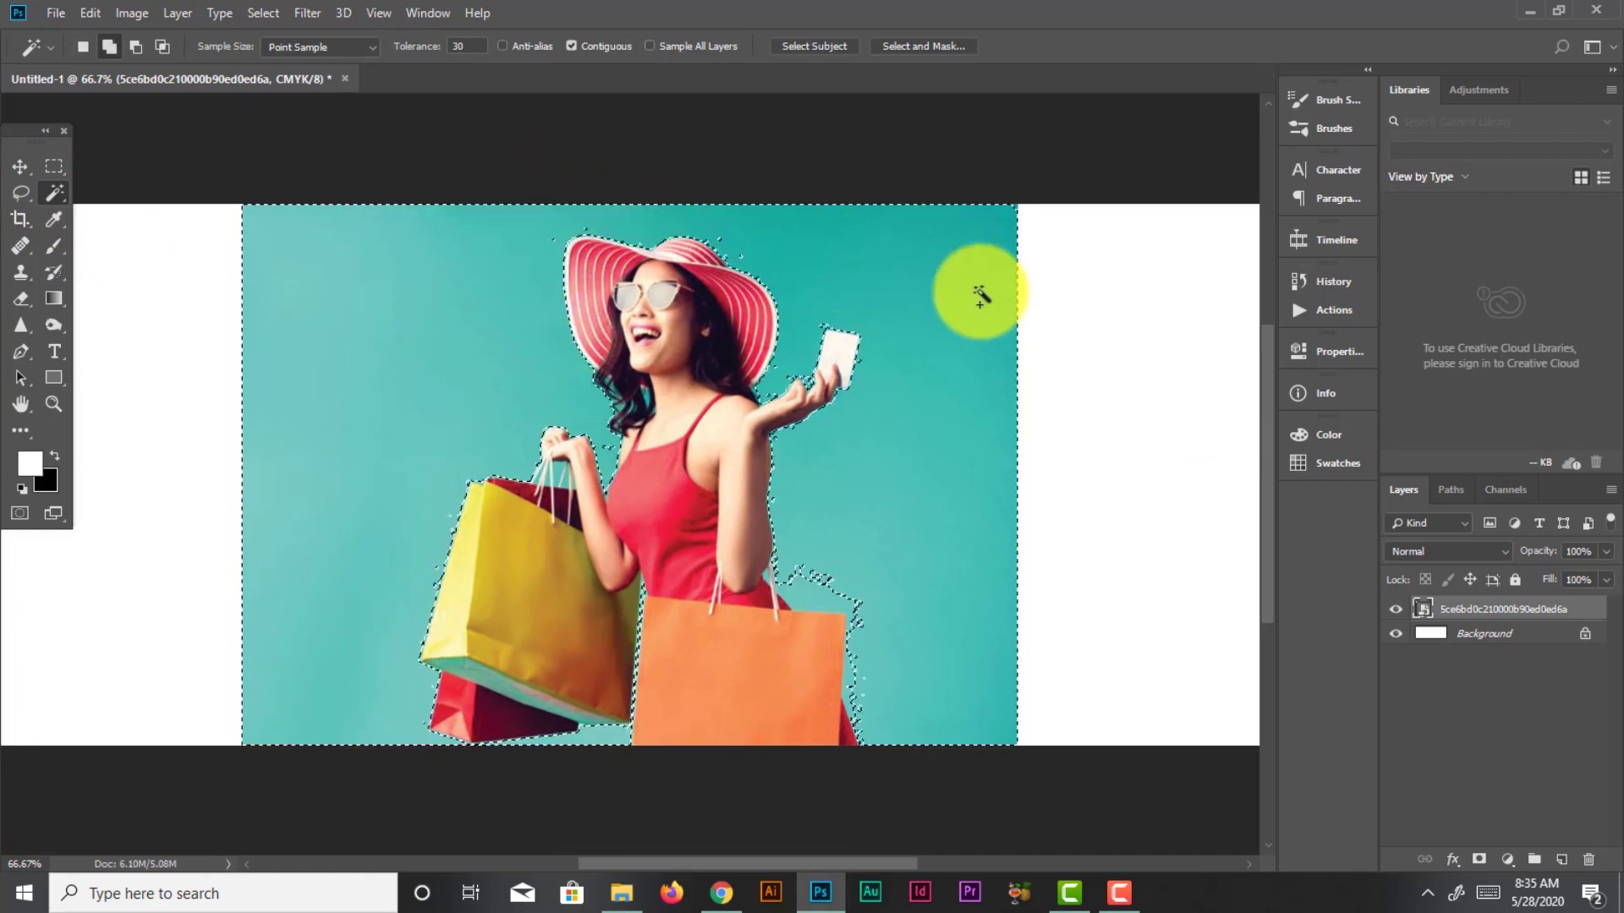
{"action": "key", "text": "shift"}
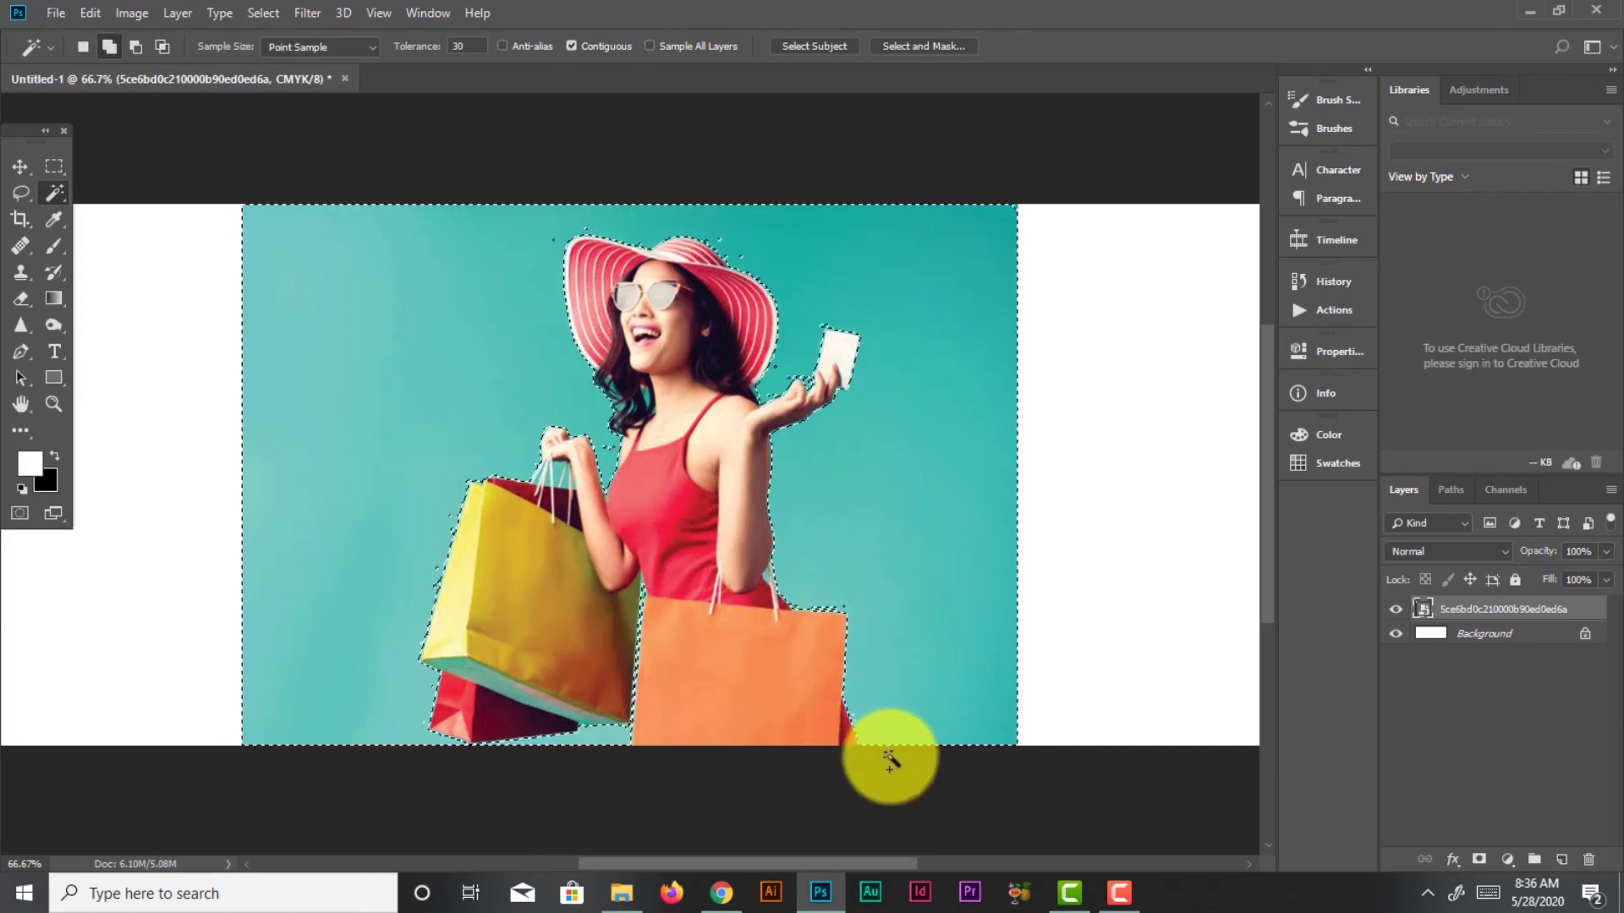
{"action": "left_click", "coordinate": [600, 738], "text": "shift"}
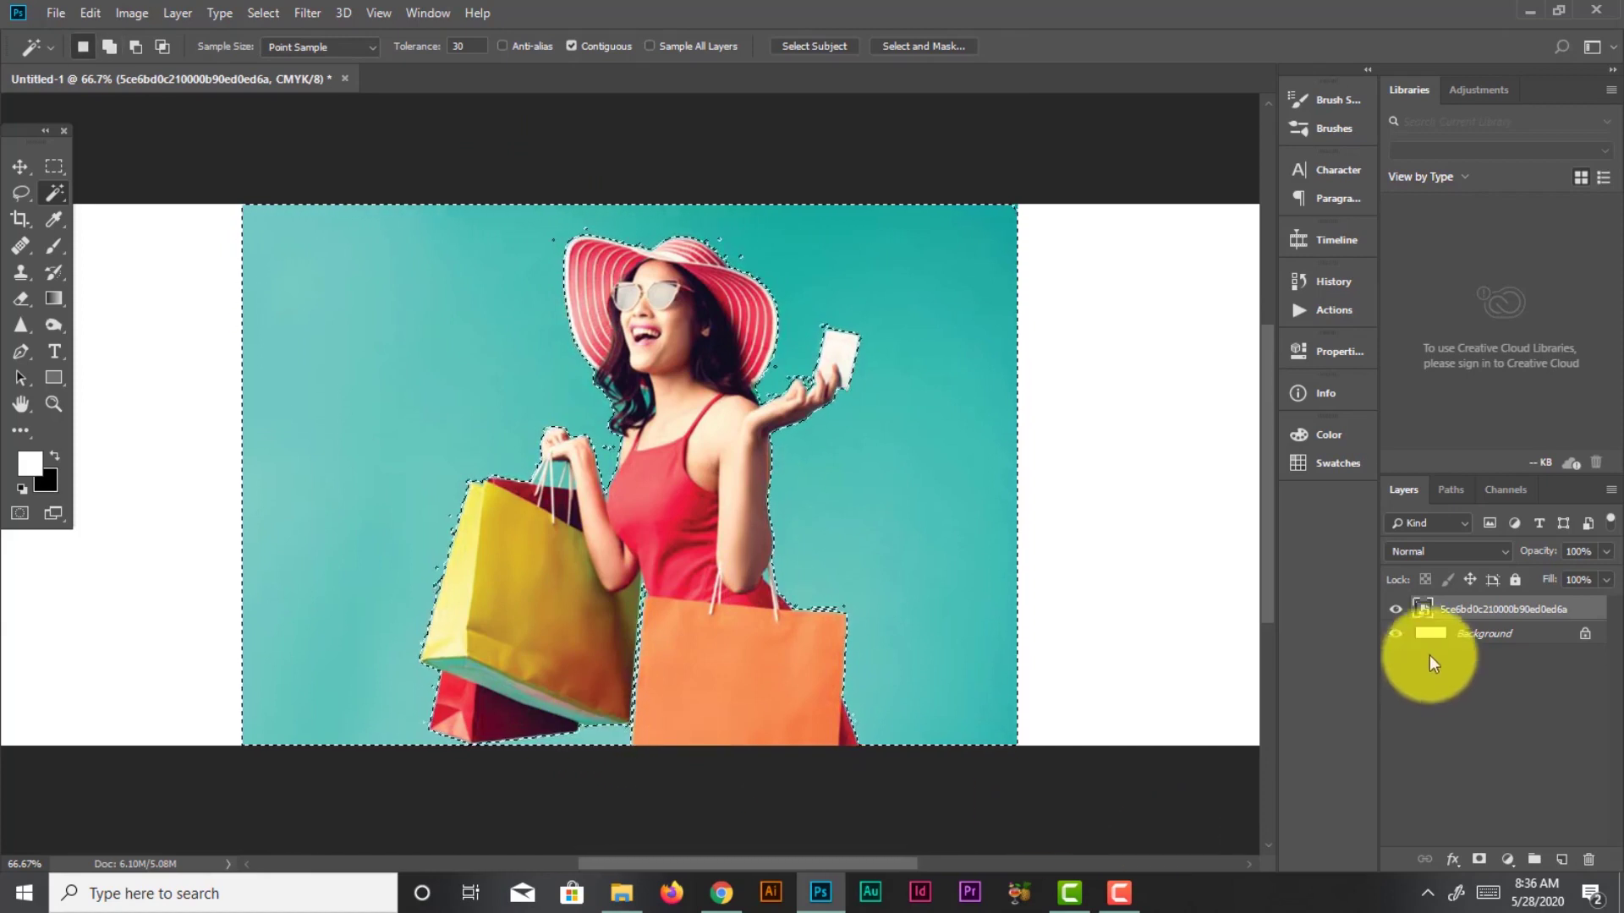
Rasterize the photo layer and delete the selected teal background
{"action": "right_click", "coordinate": [1430, 616]}
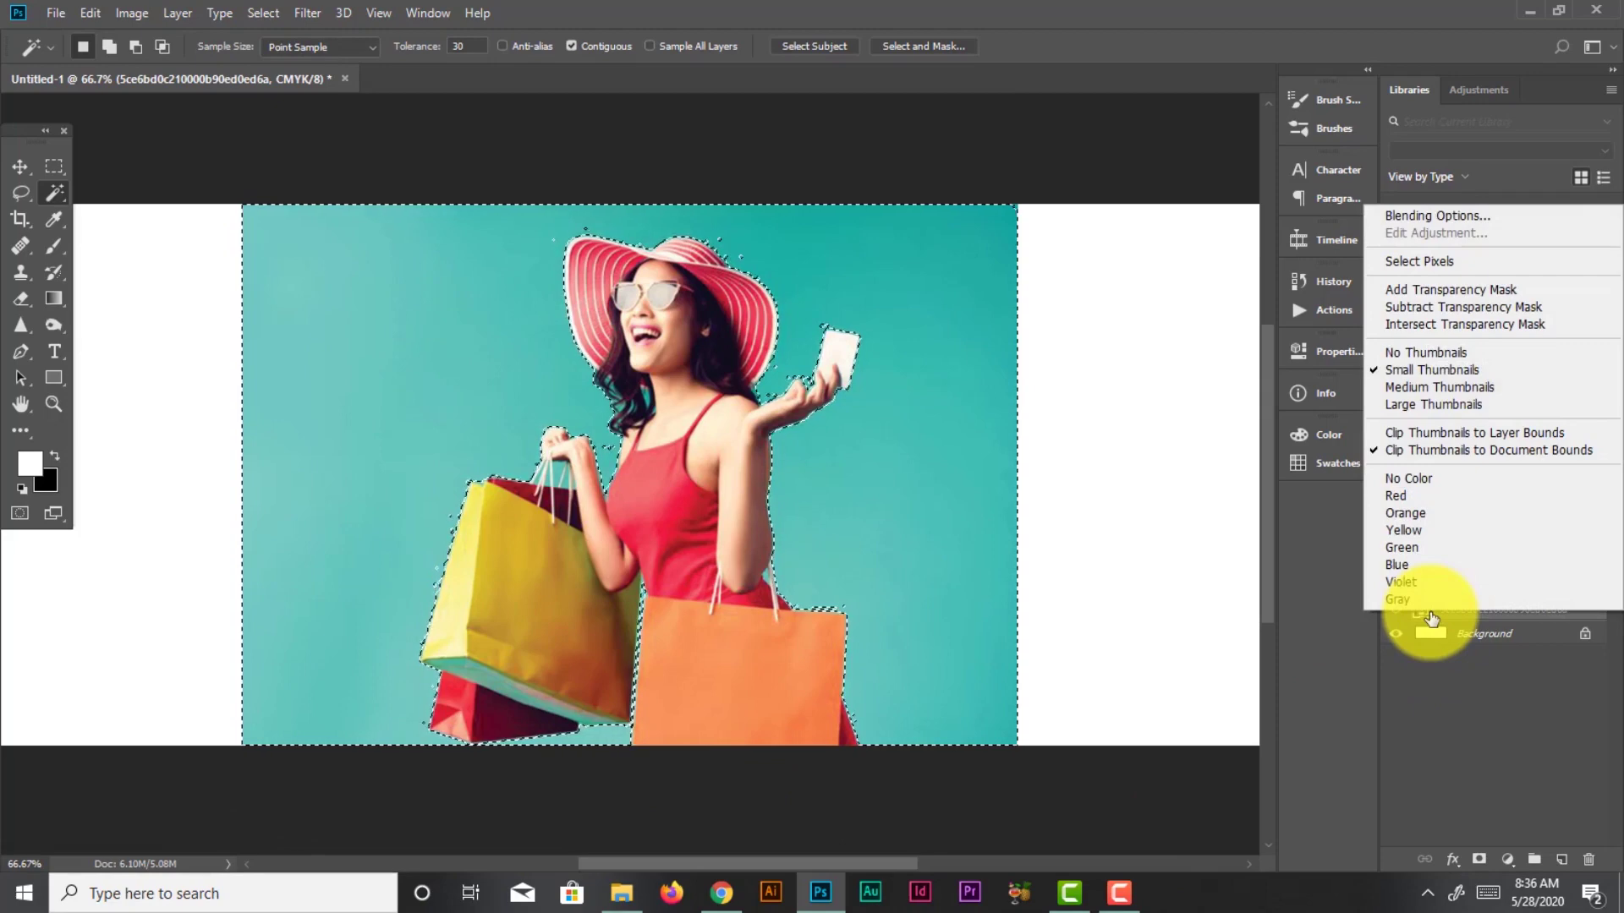
{"action": "left_click", "coordinate": [1445, 671]}
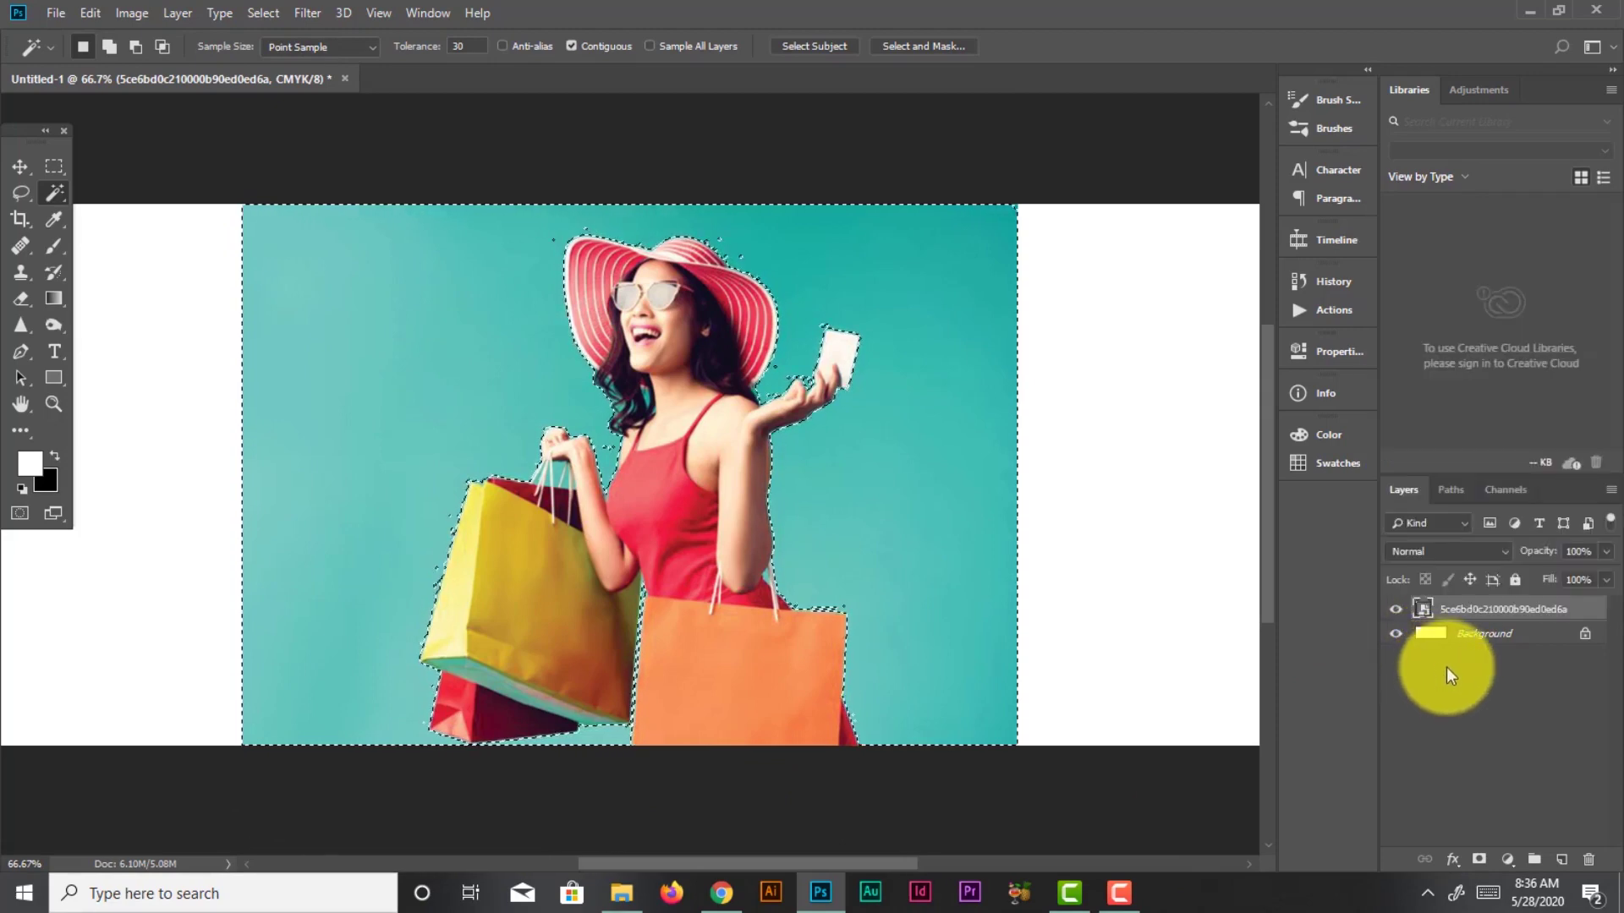
{"action": "right_click", "coordinate": [1470, 626]}
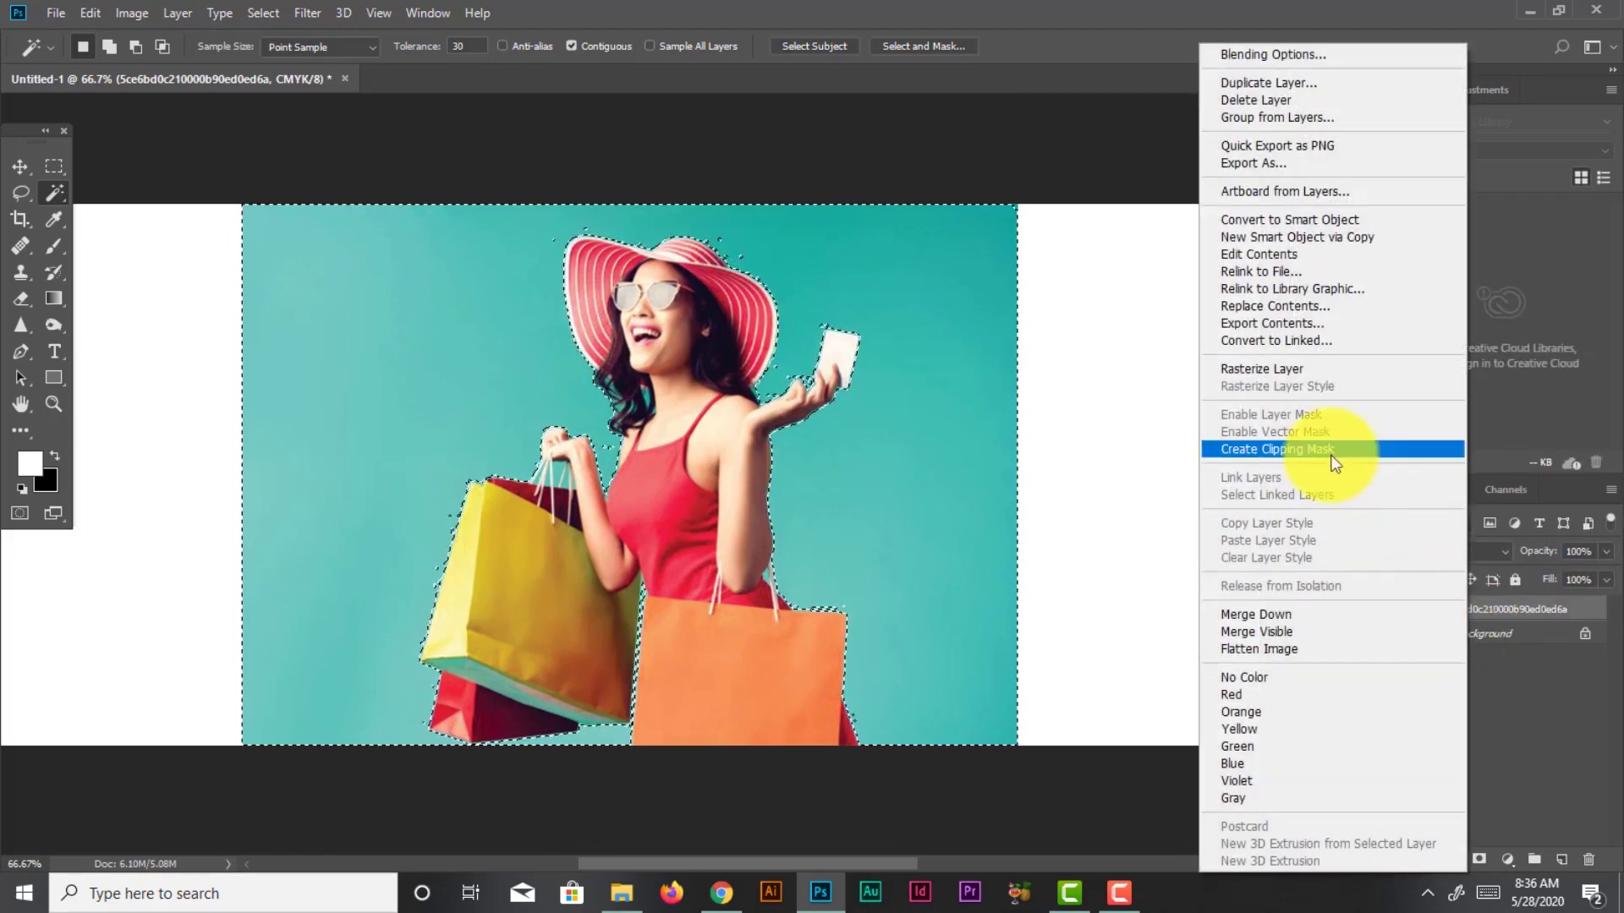
{"action": "left_click", "coordinate": [1265, 376]}
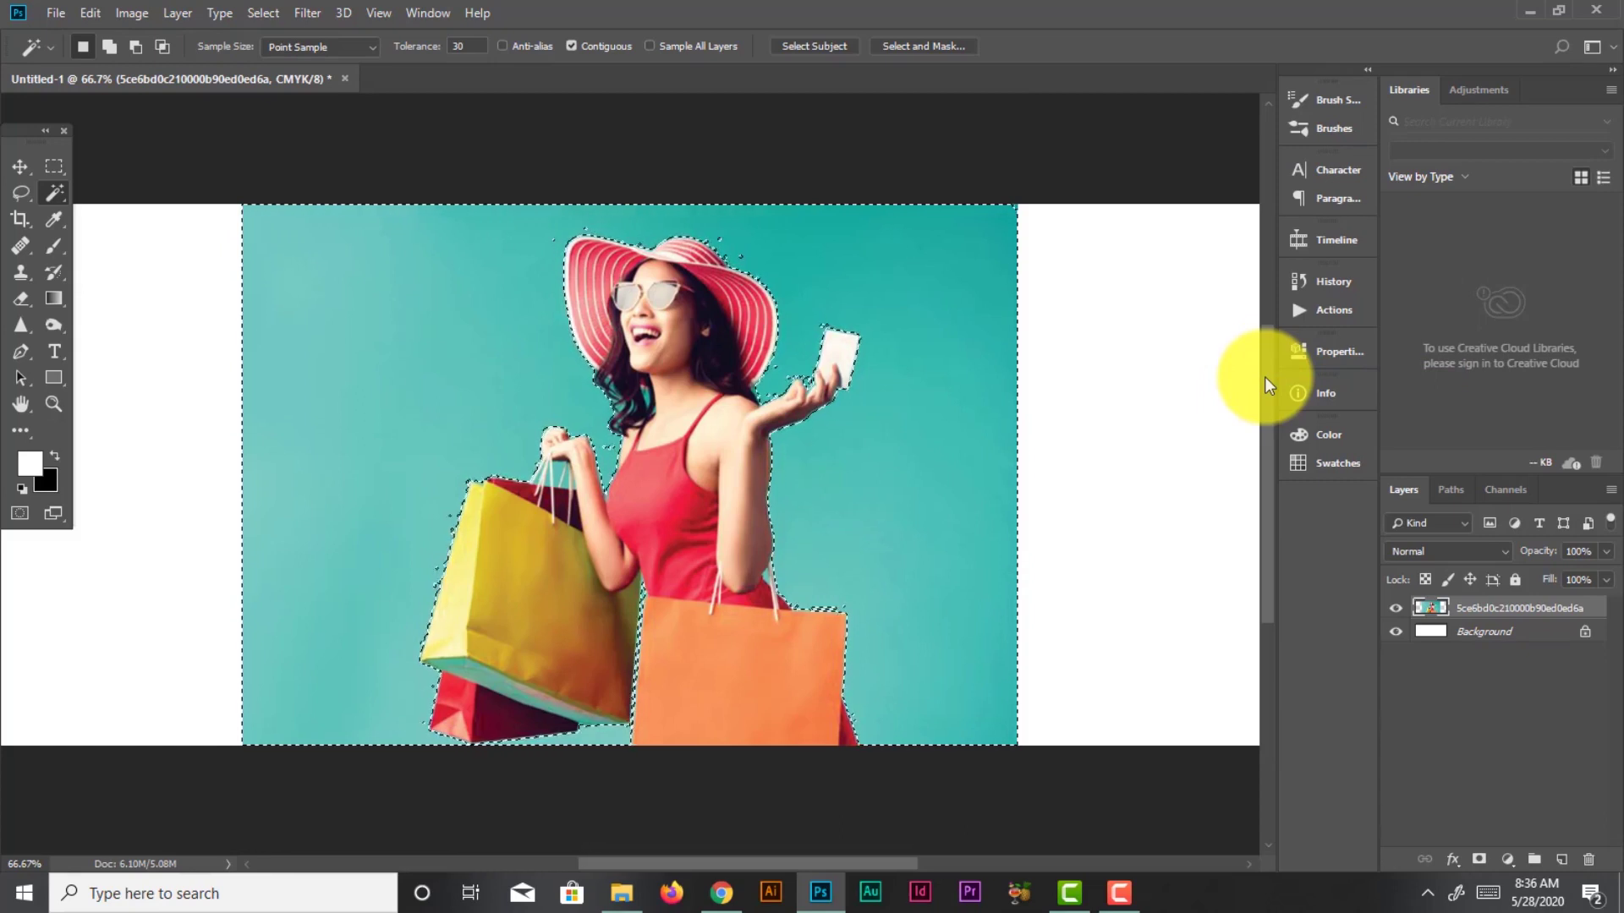
{"action": "key", "text": "Delete"}
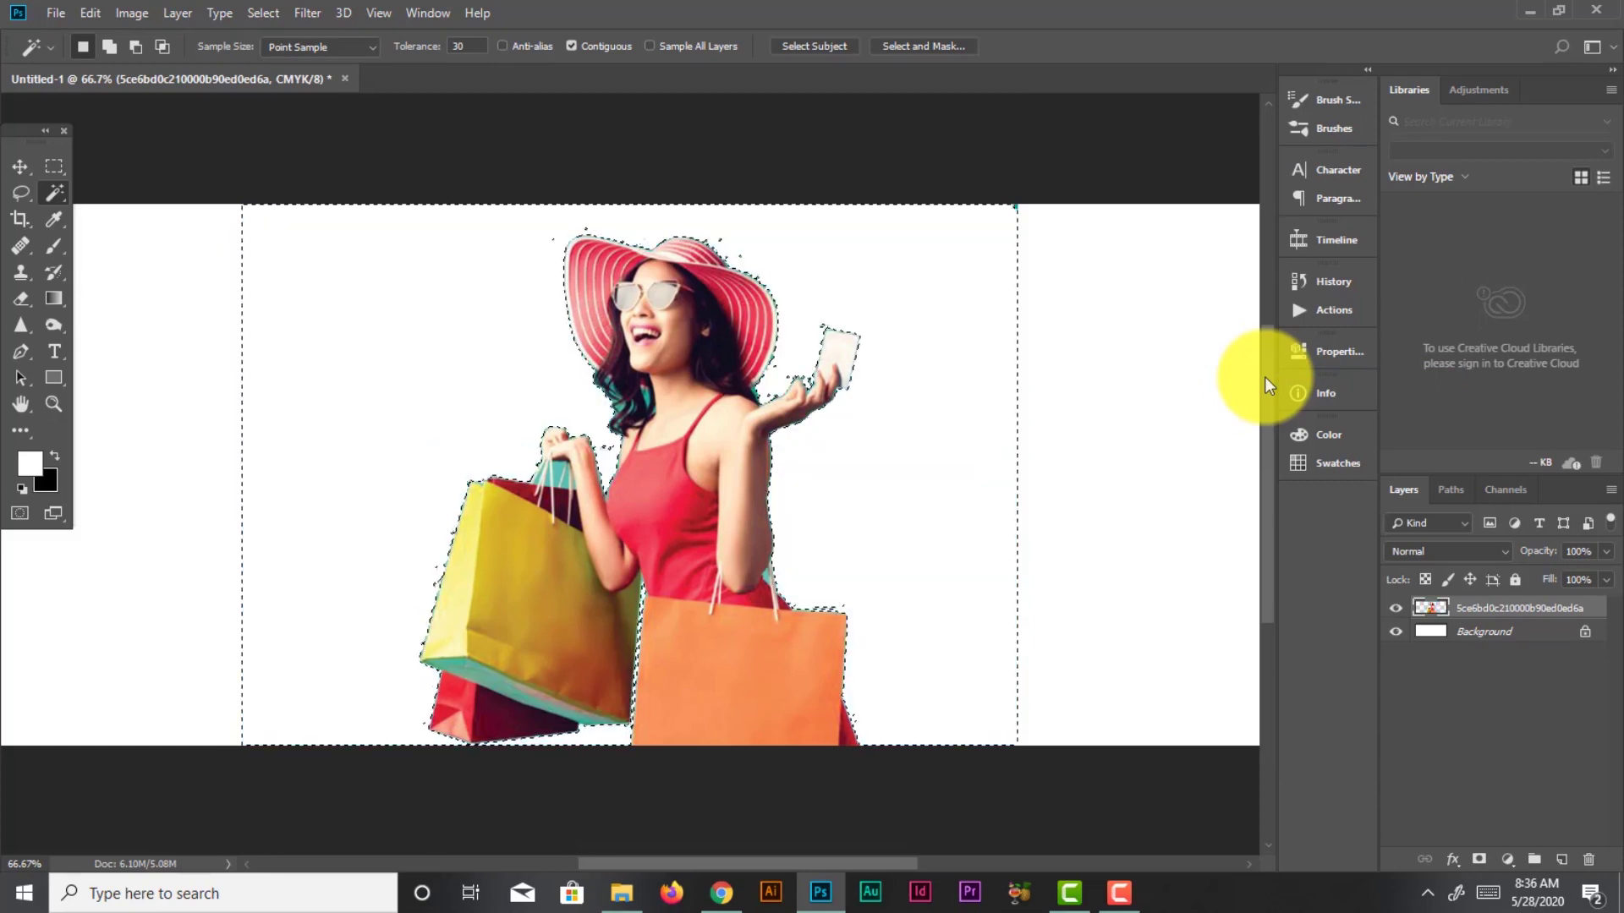
{"action": "key", "text": "ctrl+d"}
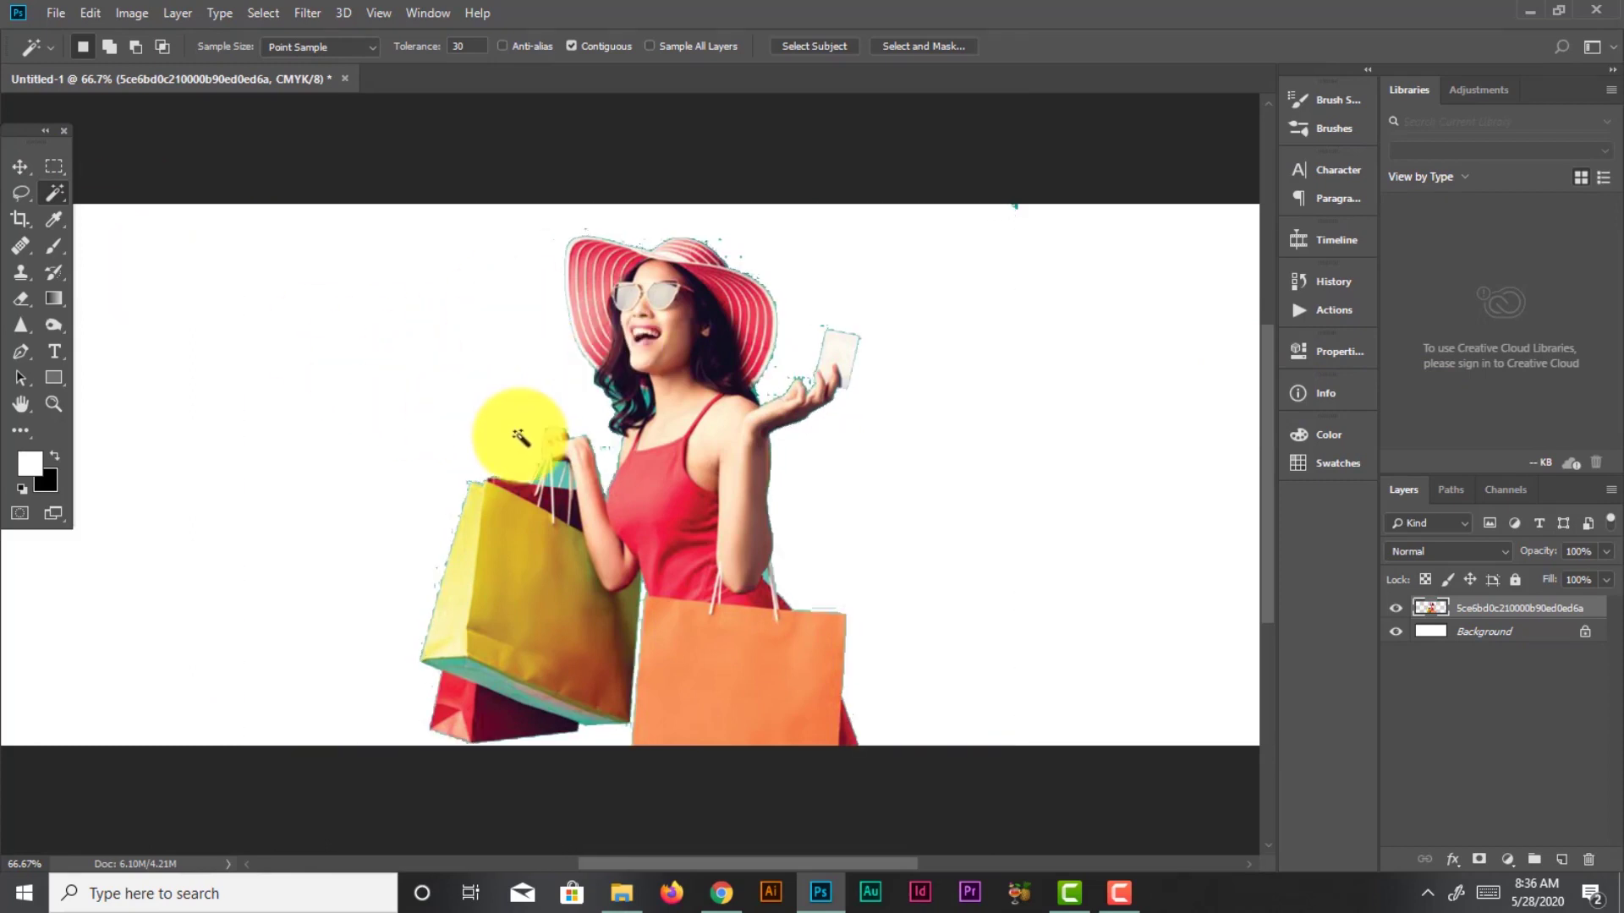
{"action": "left_click", "coordinate": [559, 474]}
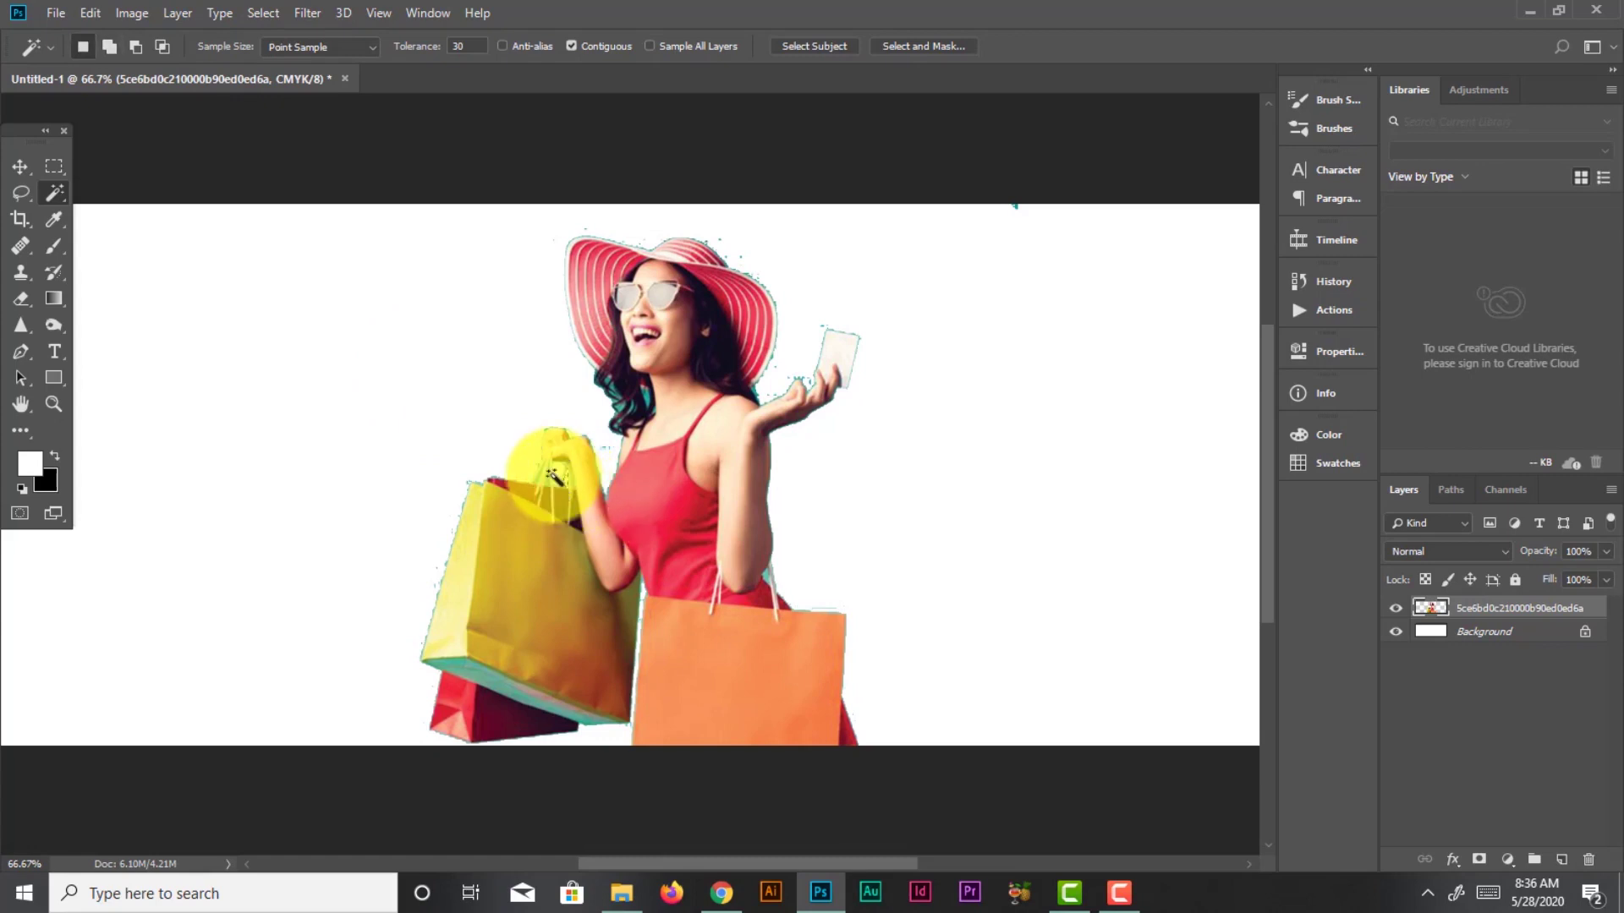
{"action": "key", "text": "shift"}
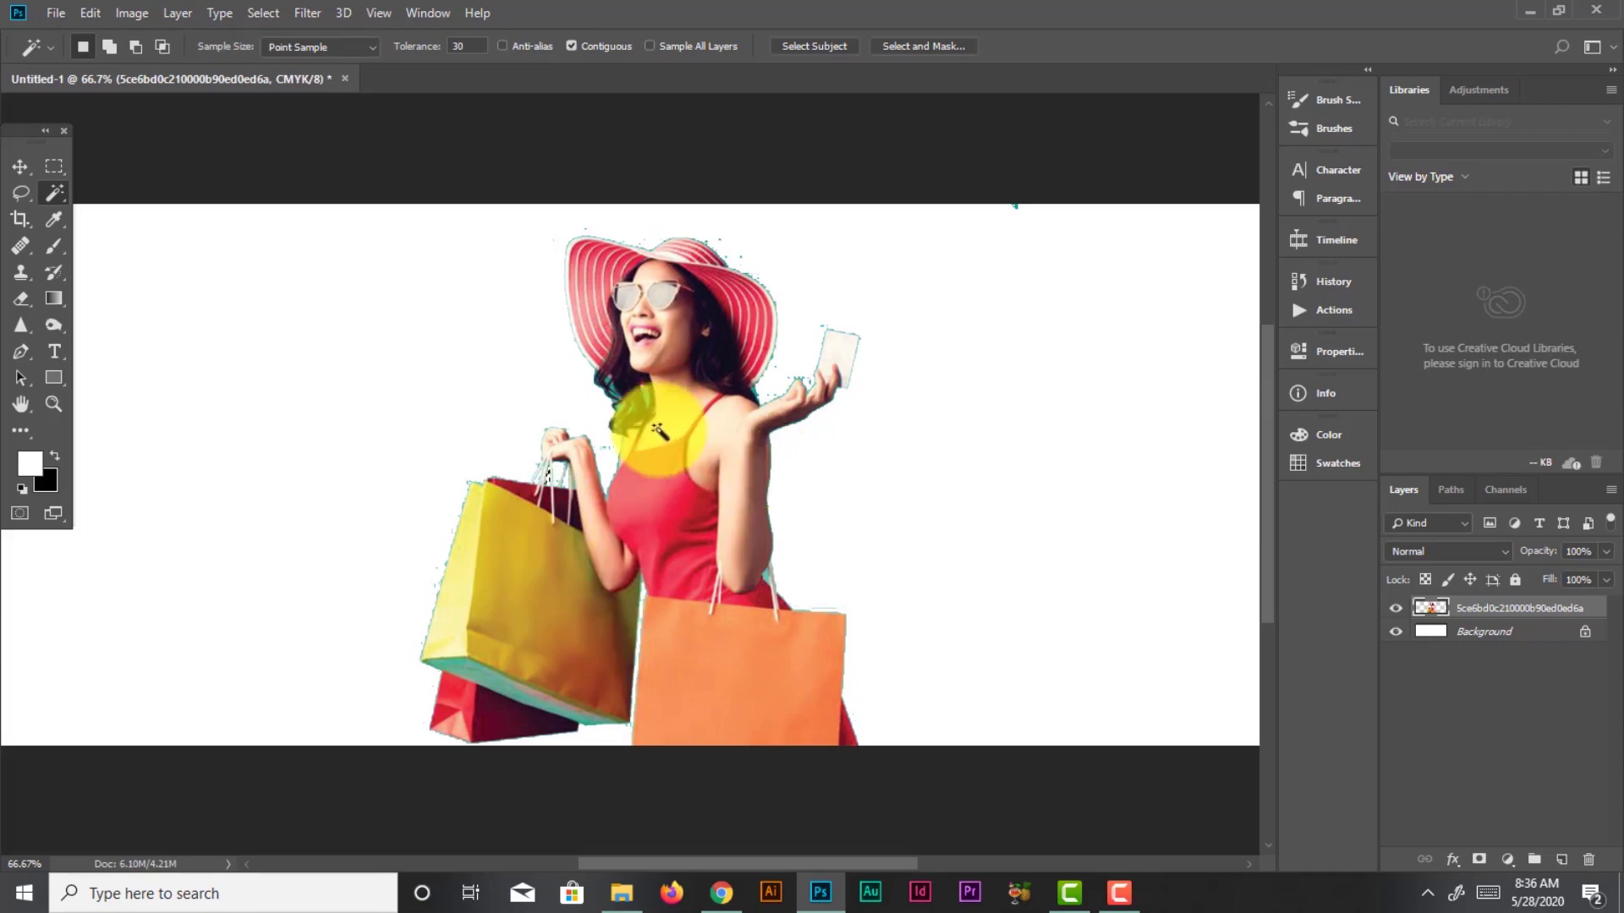
{"action": "key", "text": "shift"}
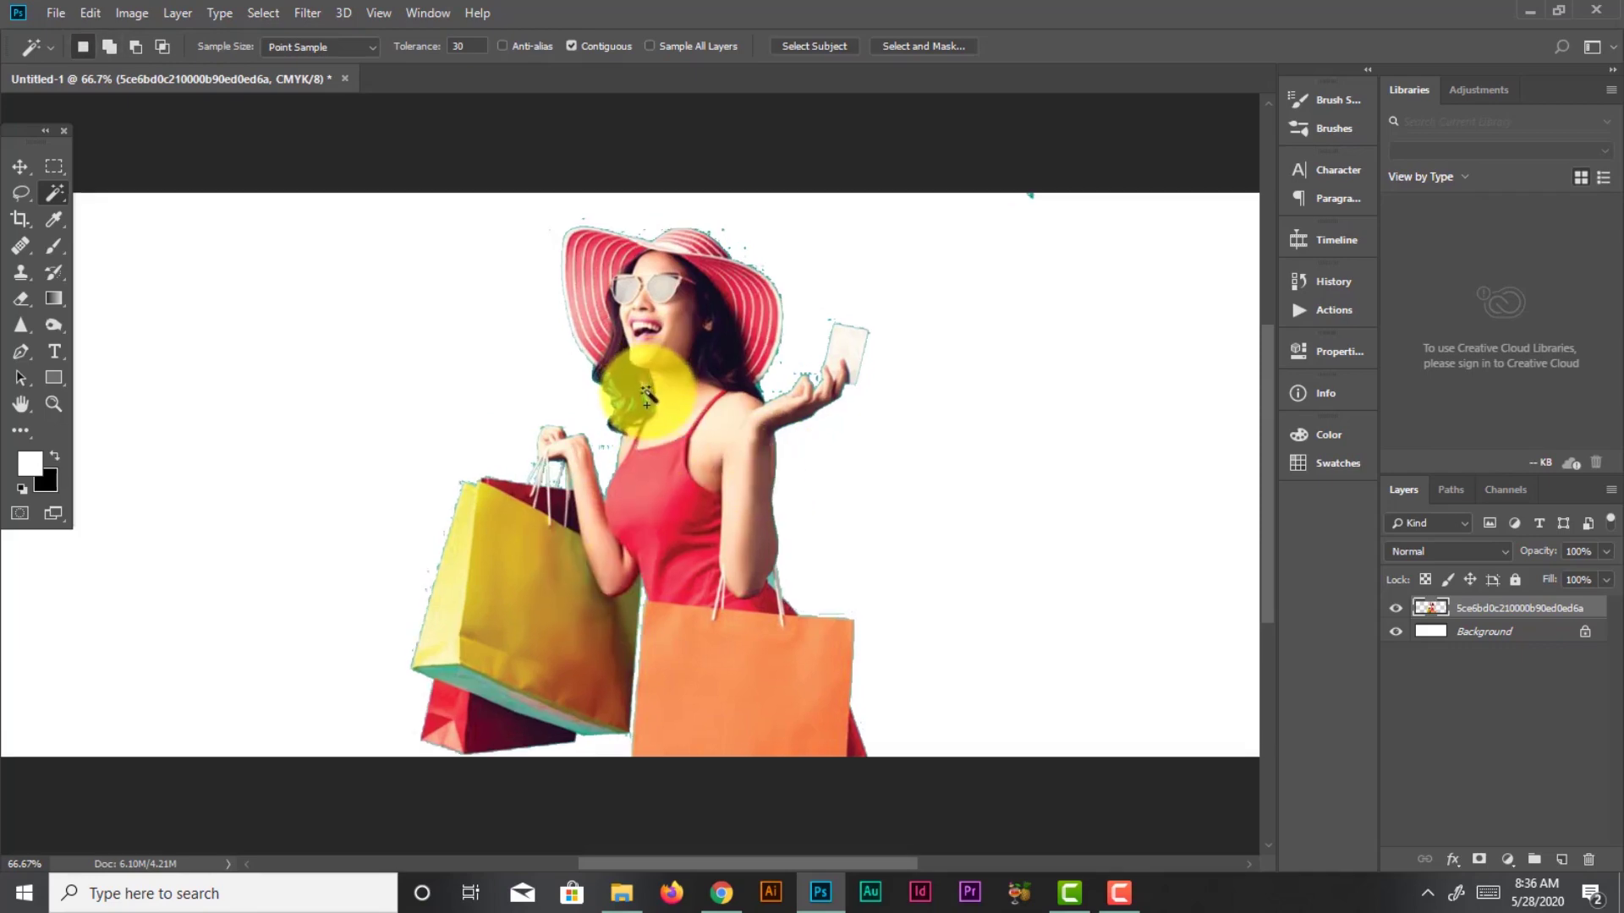
Add the white gaps at her neck and along the hair edge to the selection
{"action": "scroll", "coordinate": [647, 398], "scroll_direction": "up", "scroll_amount": 1}
{"action": "scroll", "coordinate": [647, 398], "scroll_direction": "up", "scroll_amount": 1}
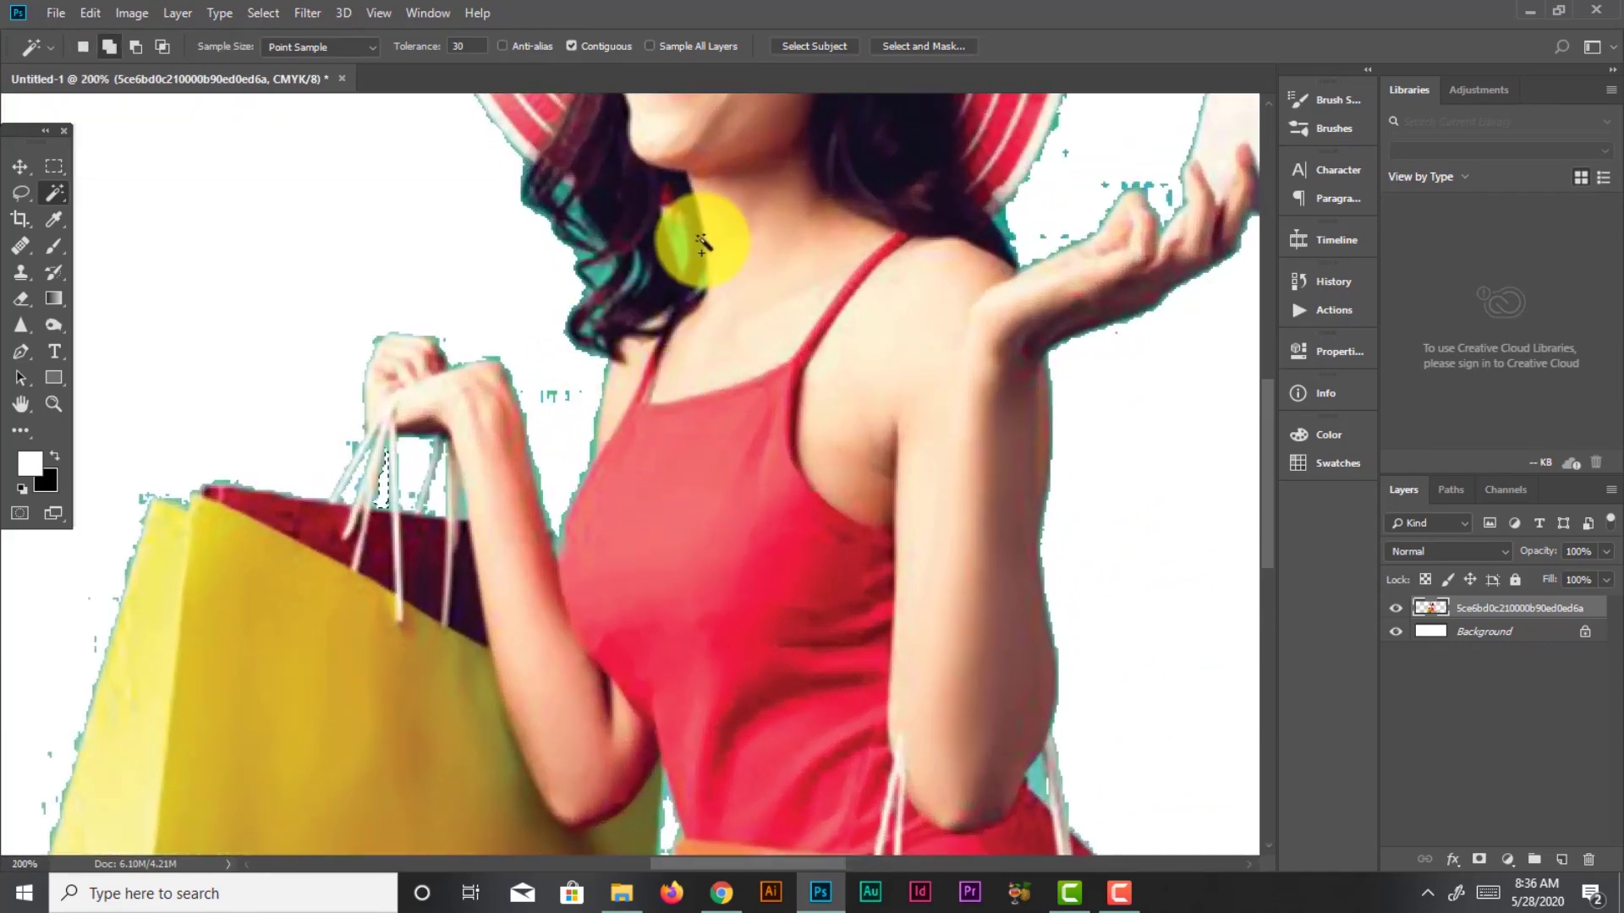
{"action": "key", "text": "shift"}
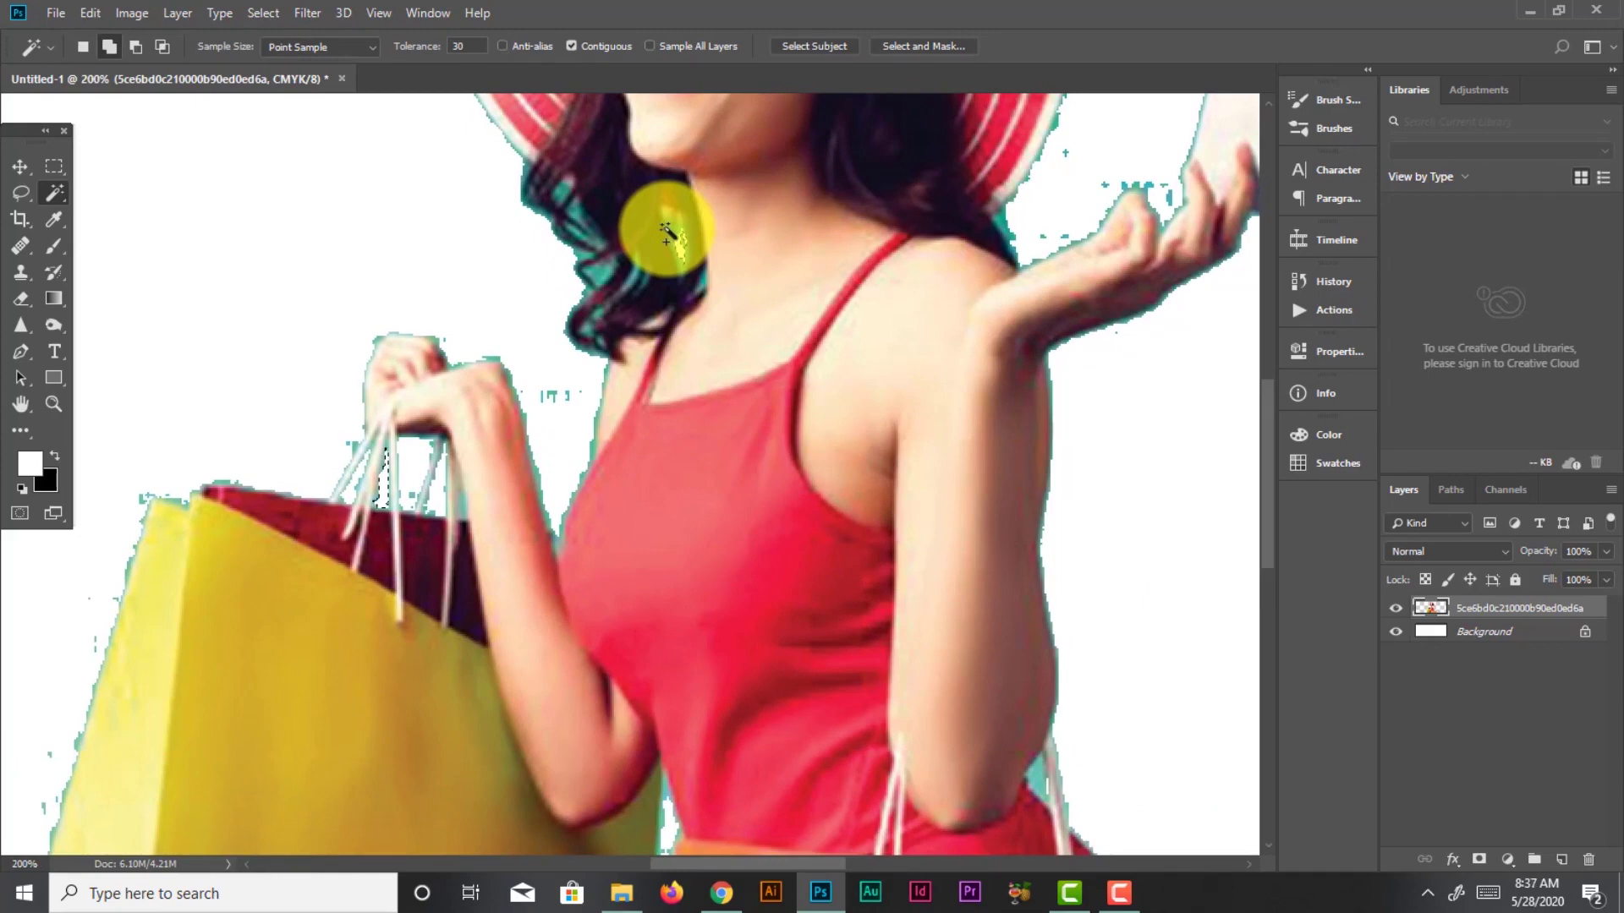
{"action": "key", "text": "shift"}
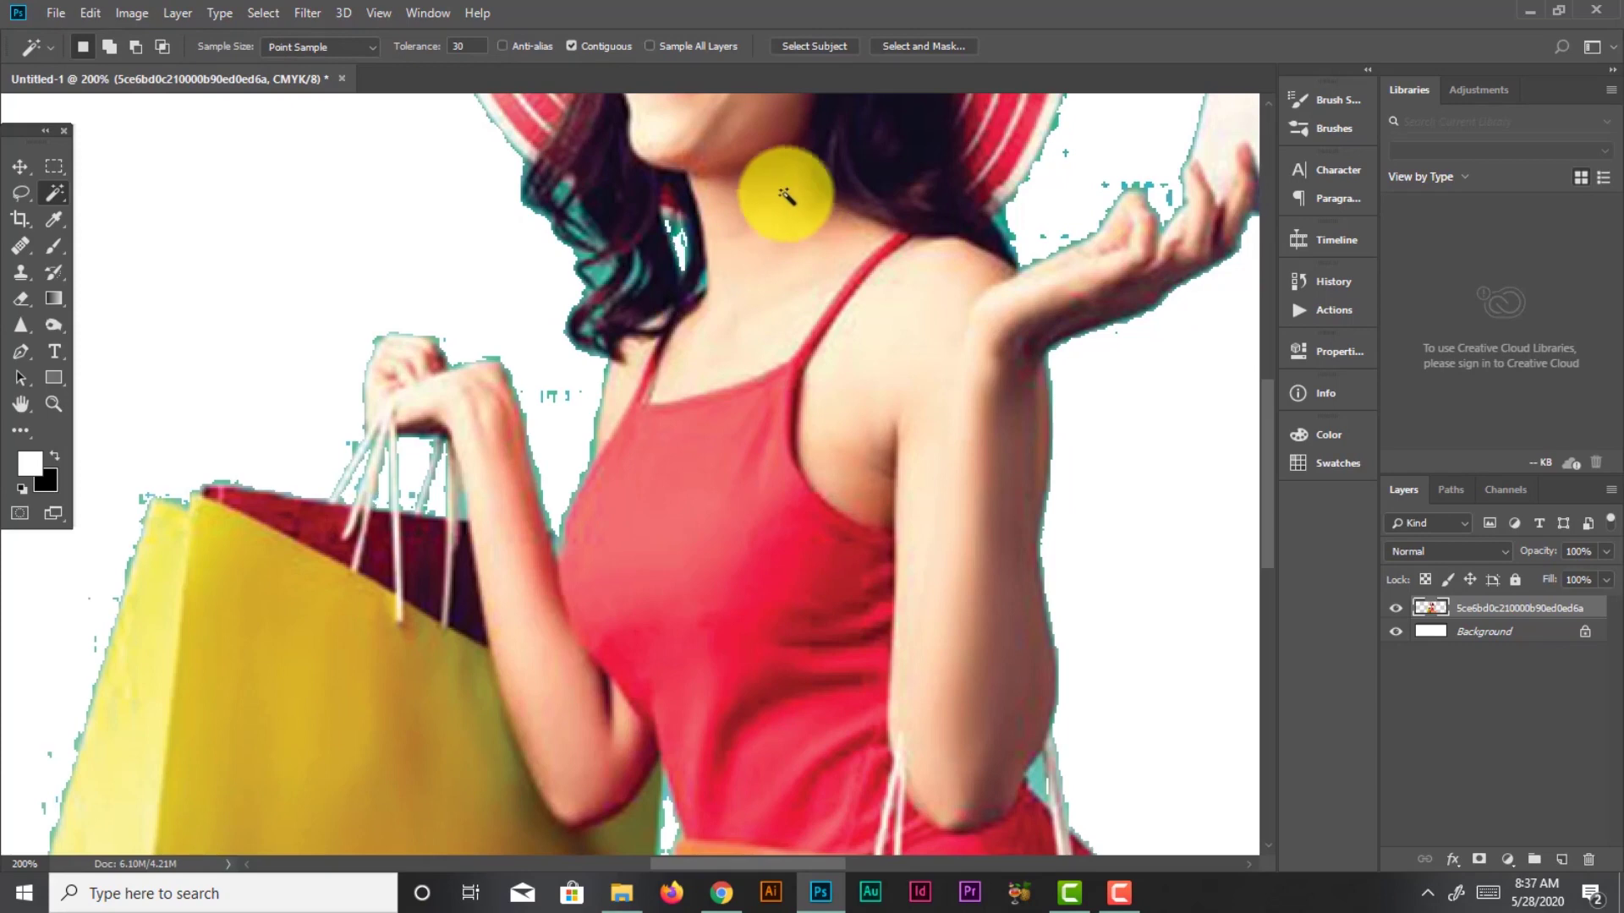
{"action": "key", "text": "shift"}
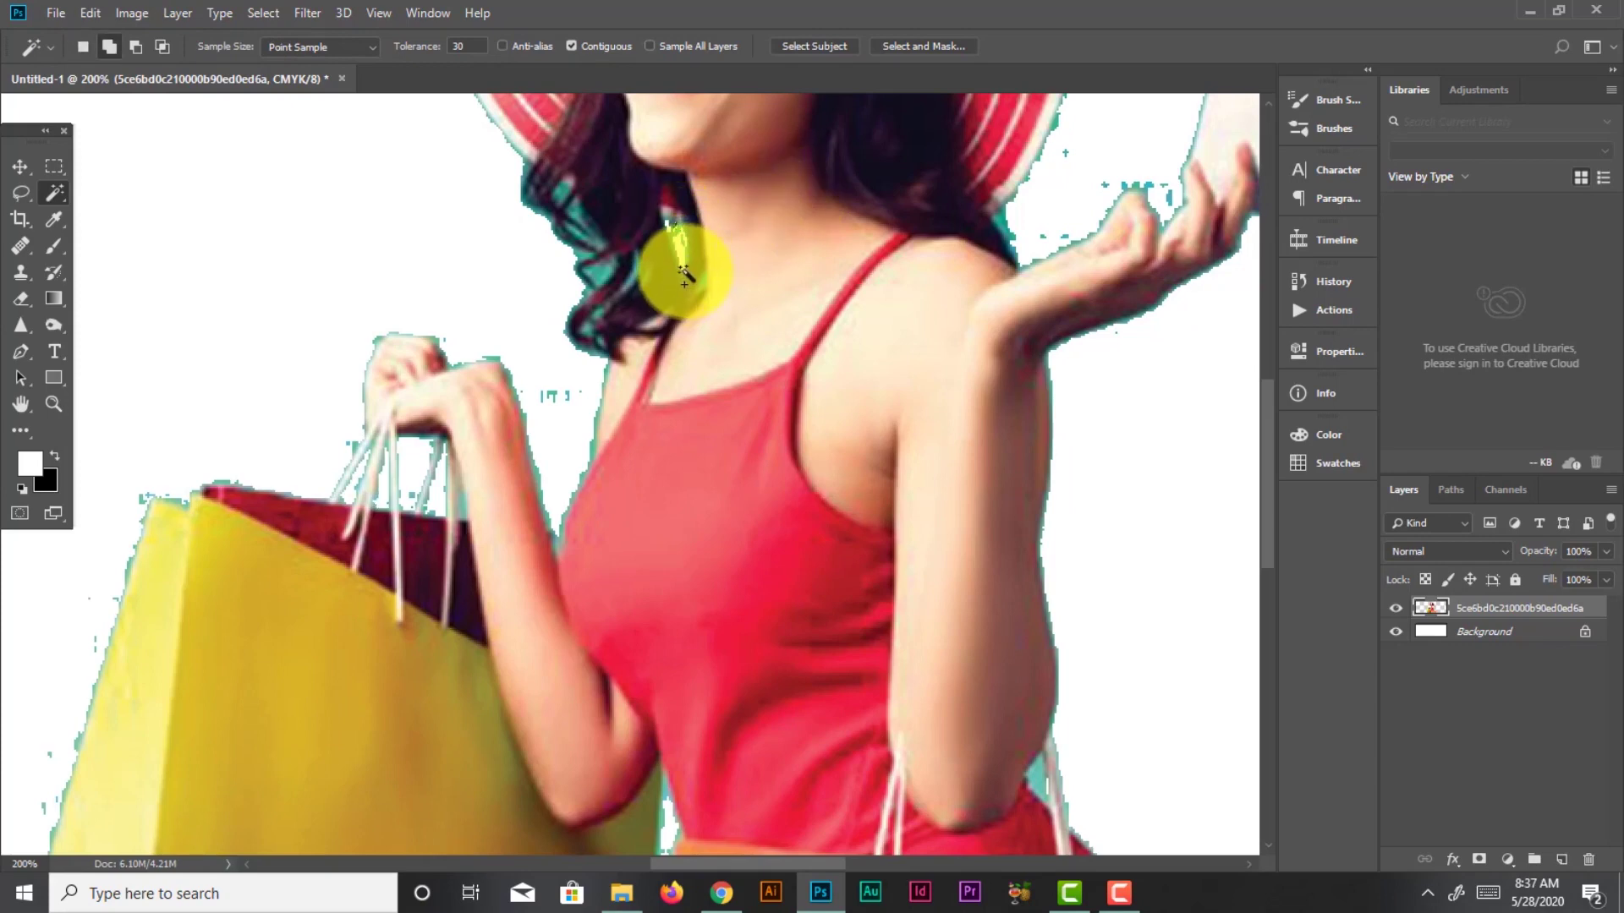
{"action": "left_click", "coordinate": [687, 284], "text": "shift"}
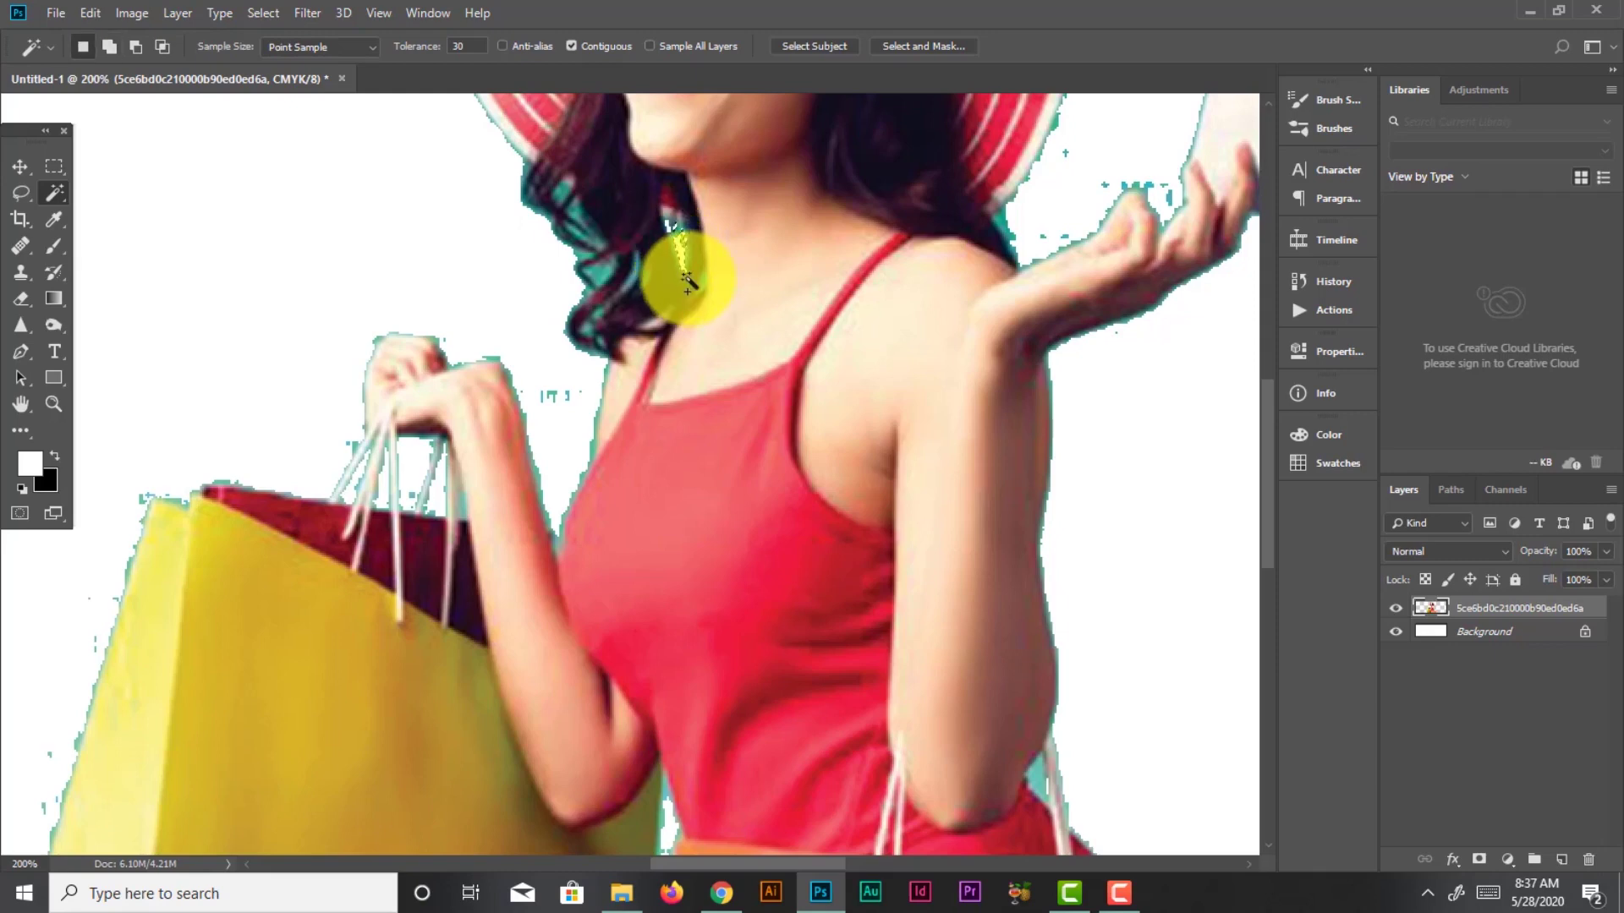
{"action": "left_click", "coordinate": [609, 271], "text": "shift"}
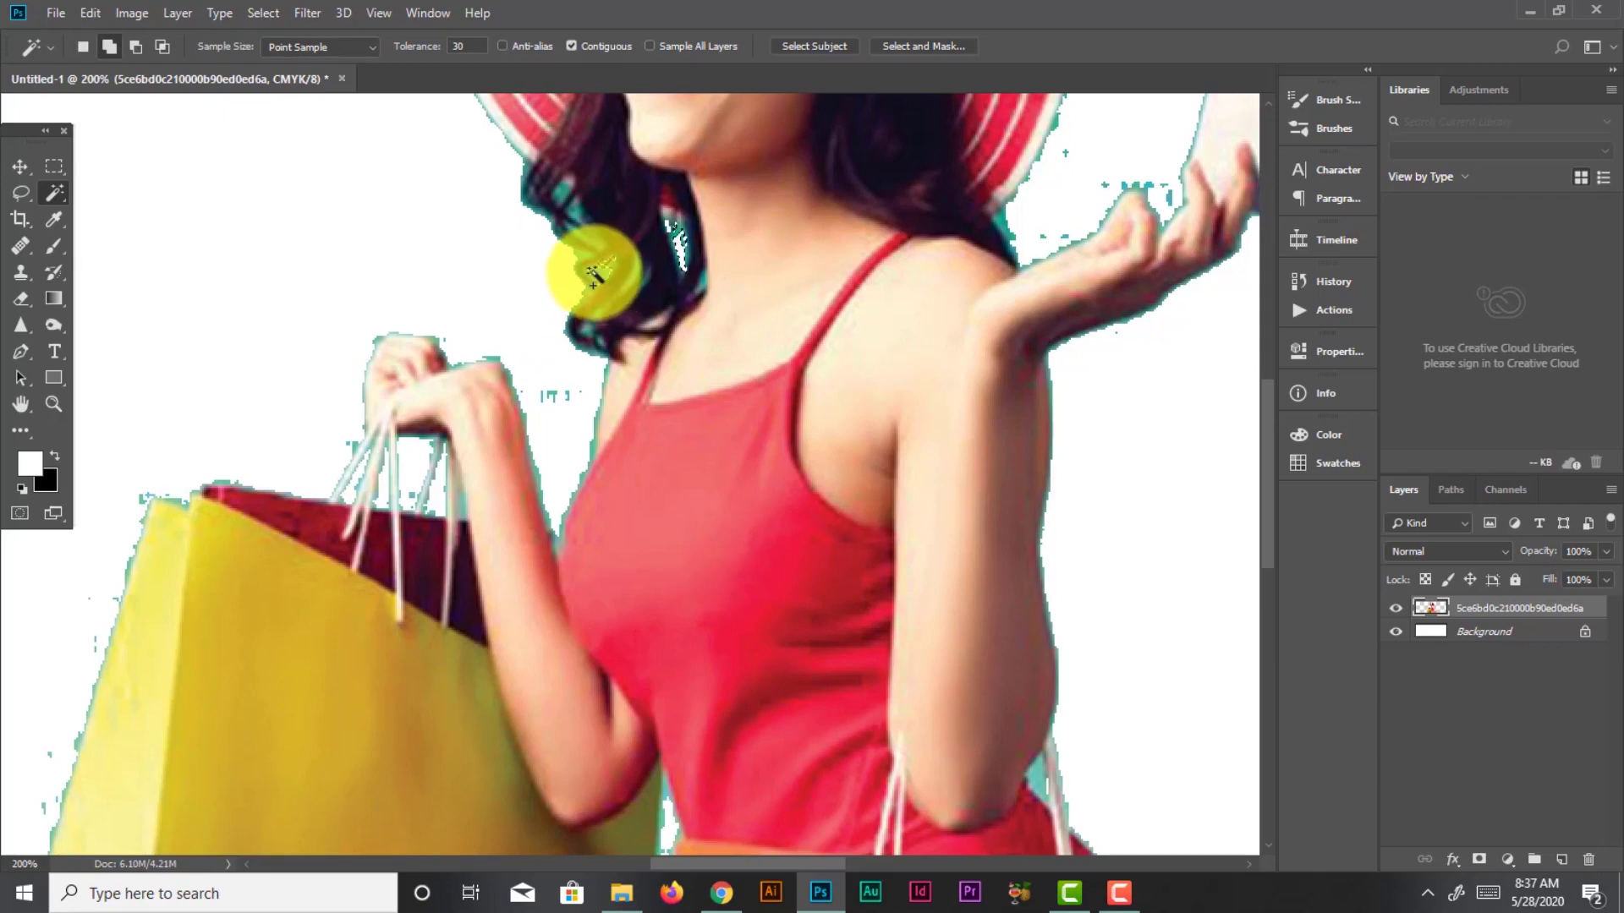
{"action": "left_click", "coordinate": [594, 273], "text": "shift"}
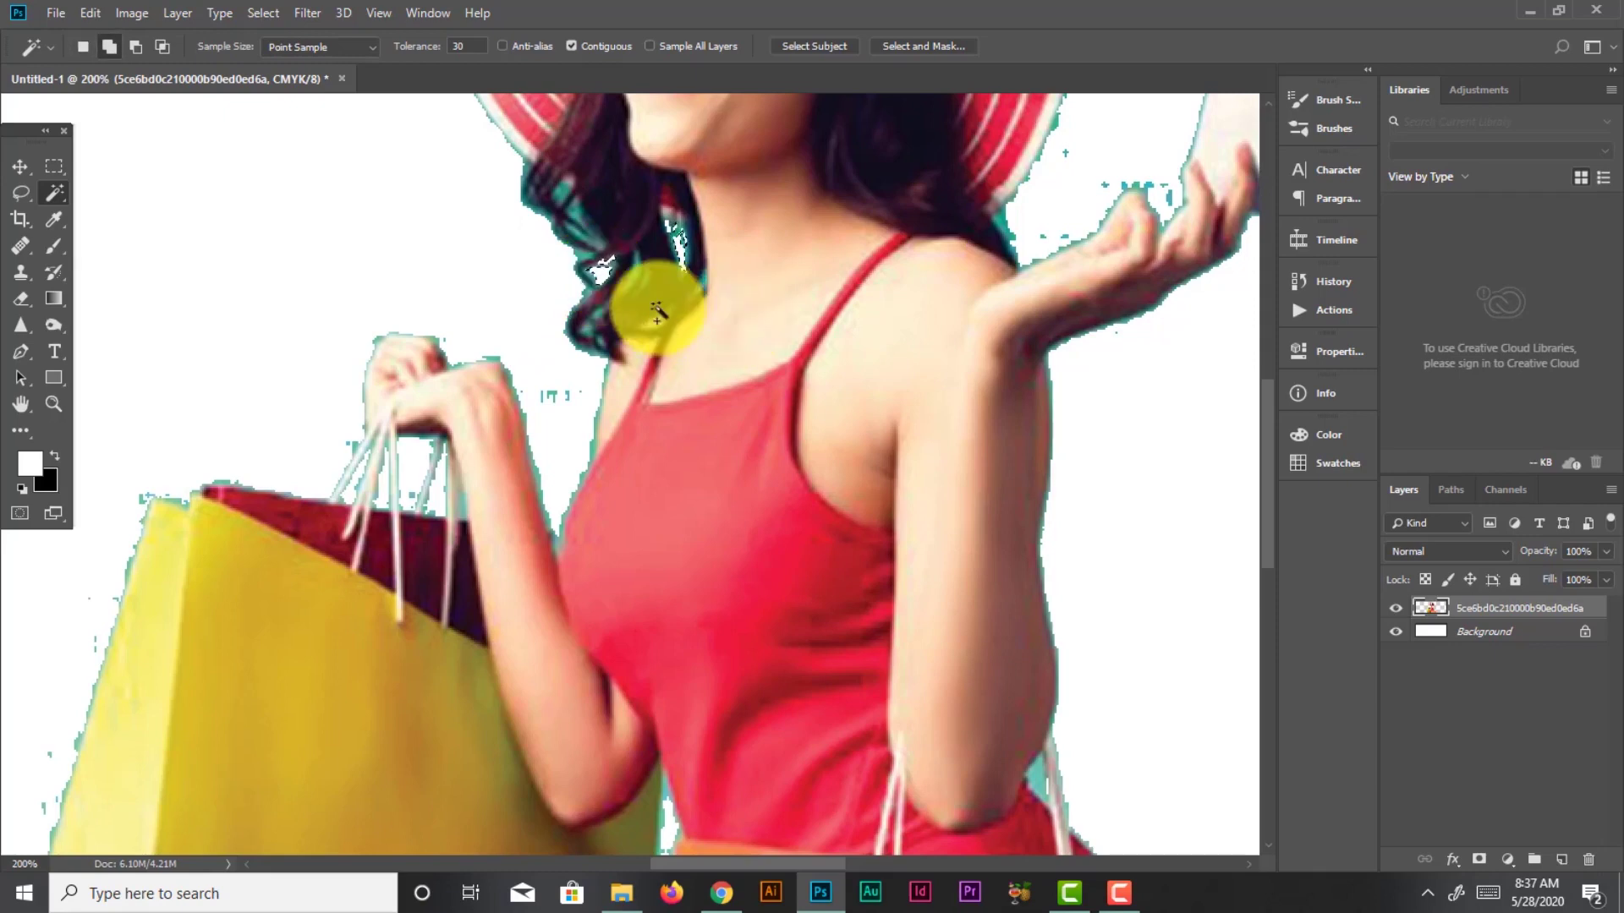
{"action": "left_click", "coordinate": [588, 333], "text": "shift"}
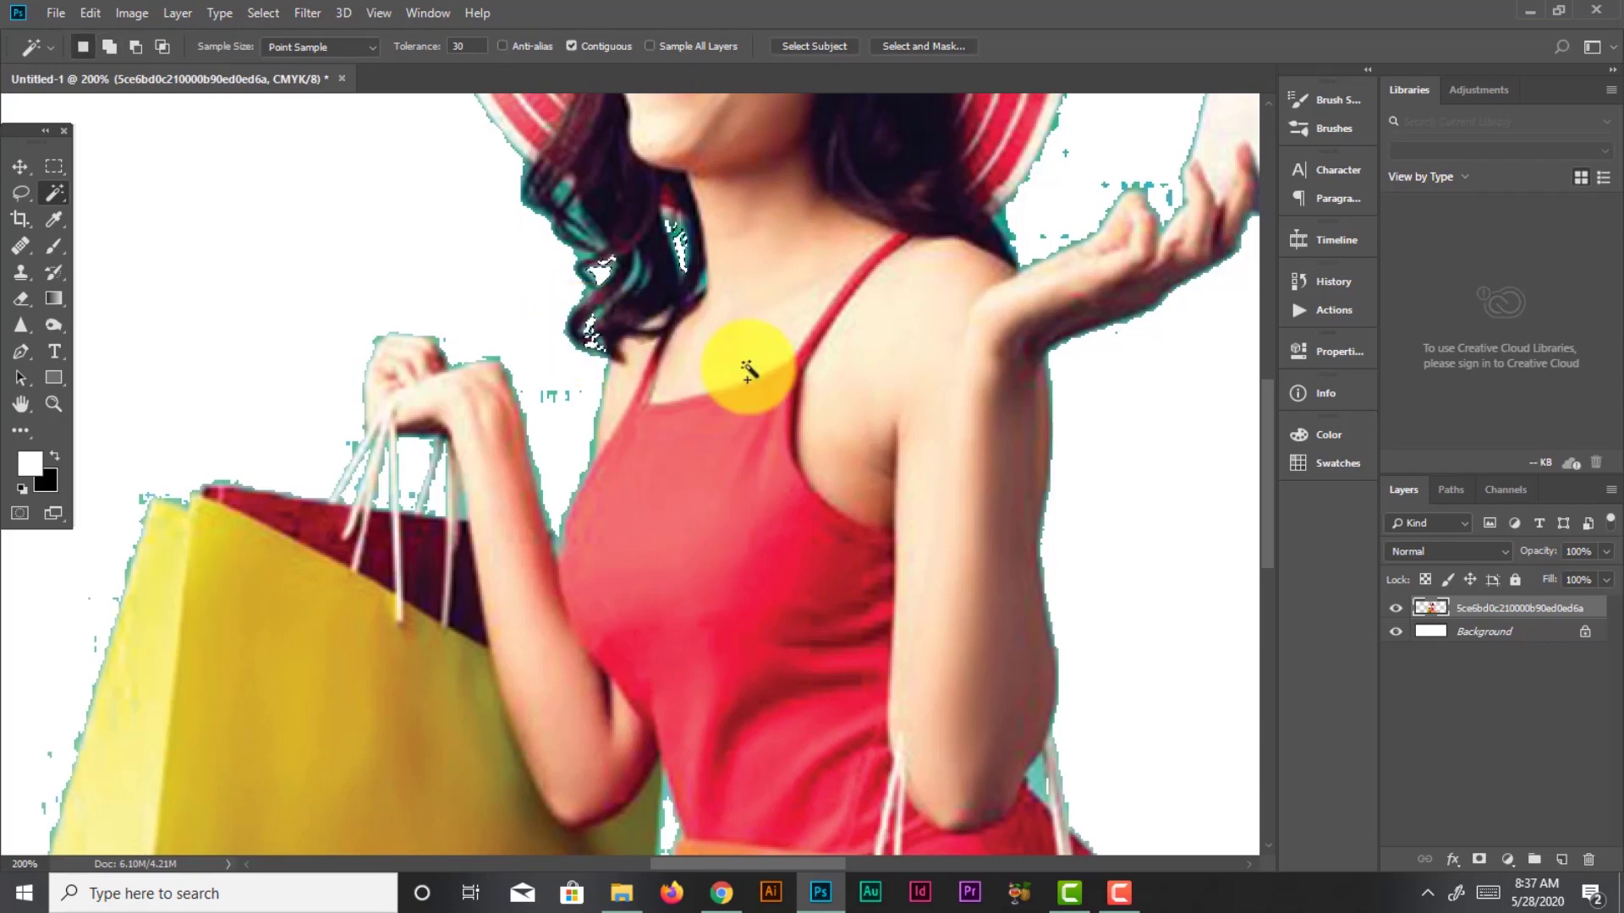
{"action": "left_click", "coordinate": [586, 265], "text": "shift"}
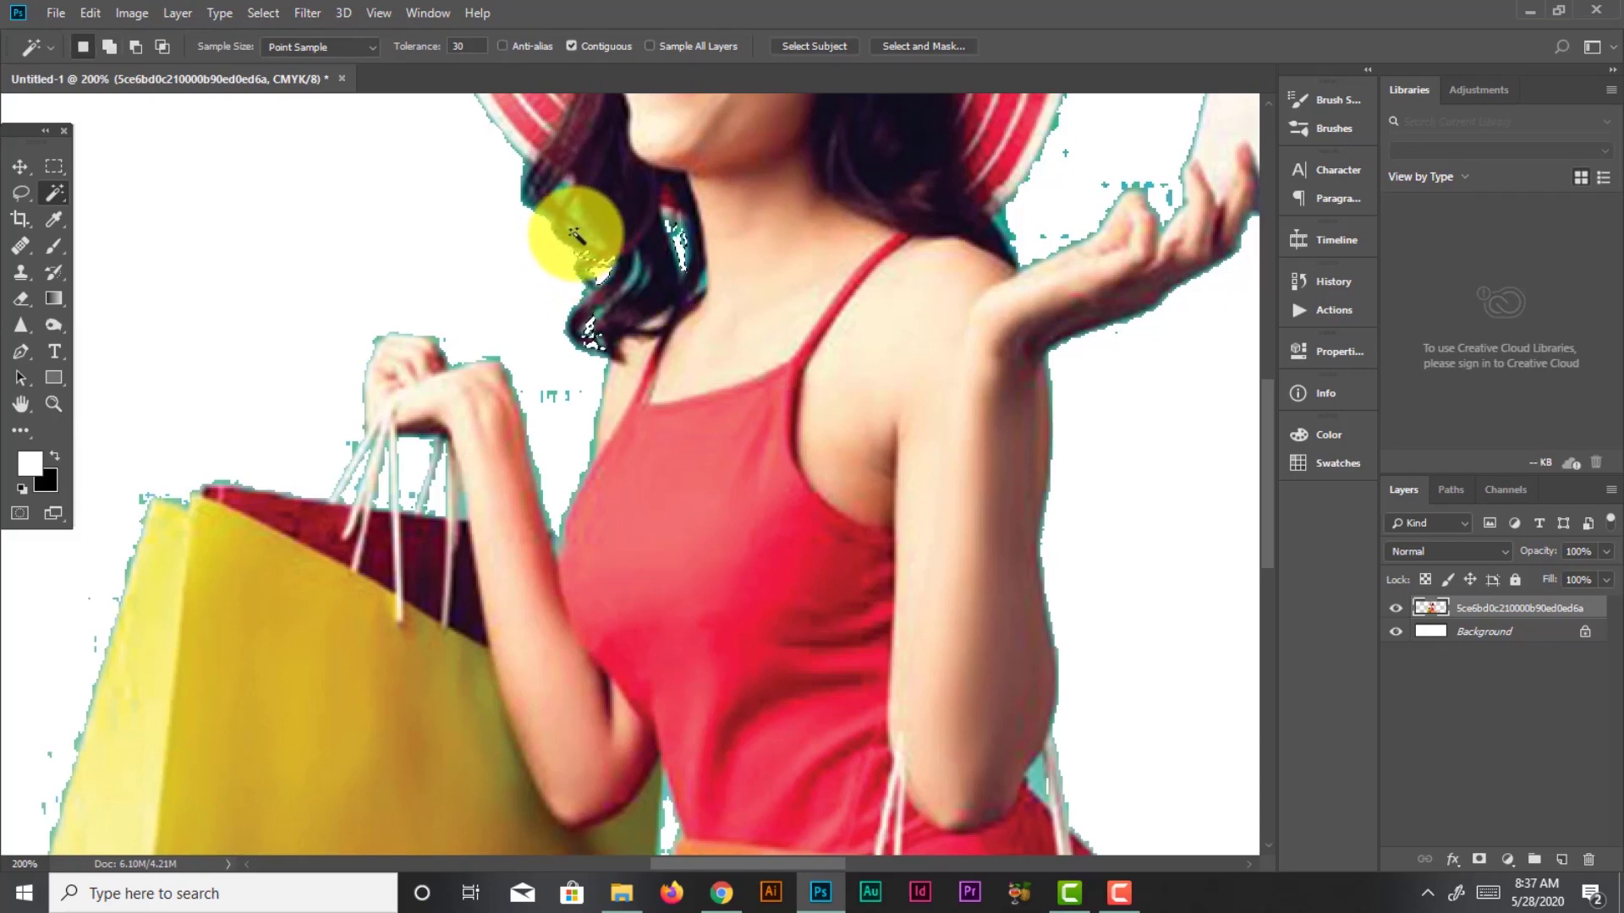
Add the remaining white spots by the hair and hat edge, then fit the banner in view
{"action": "key", "text": "shift"}
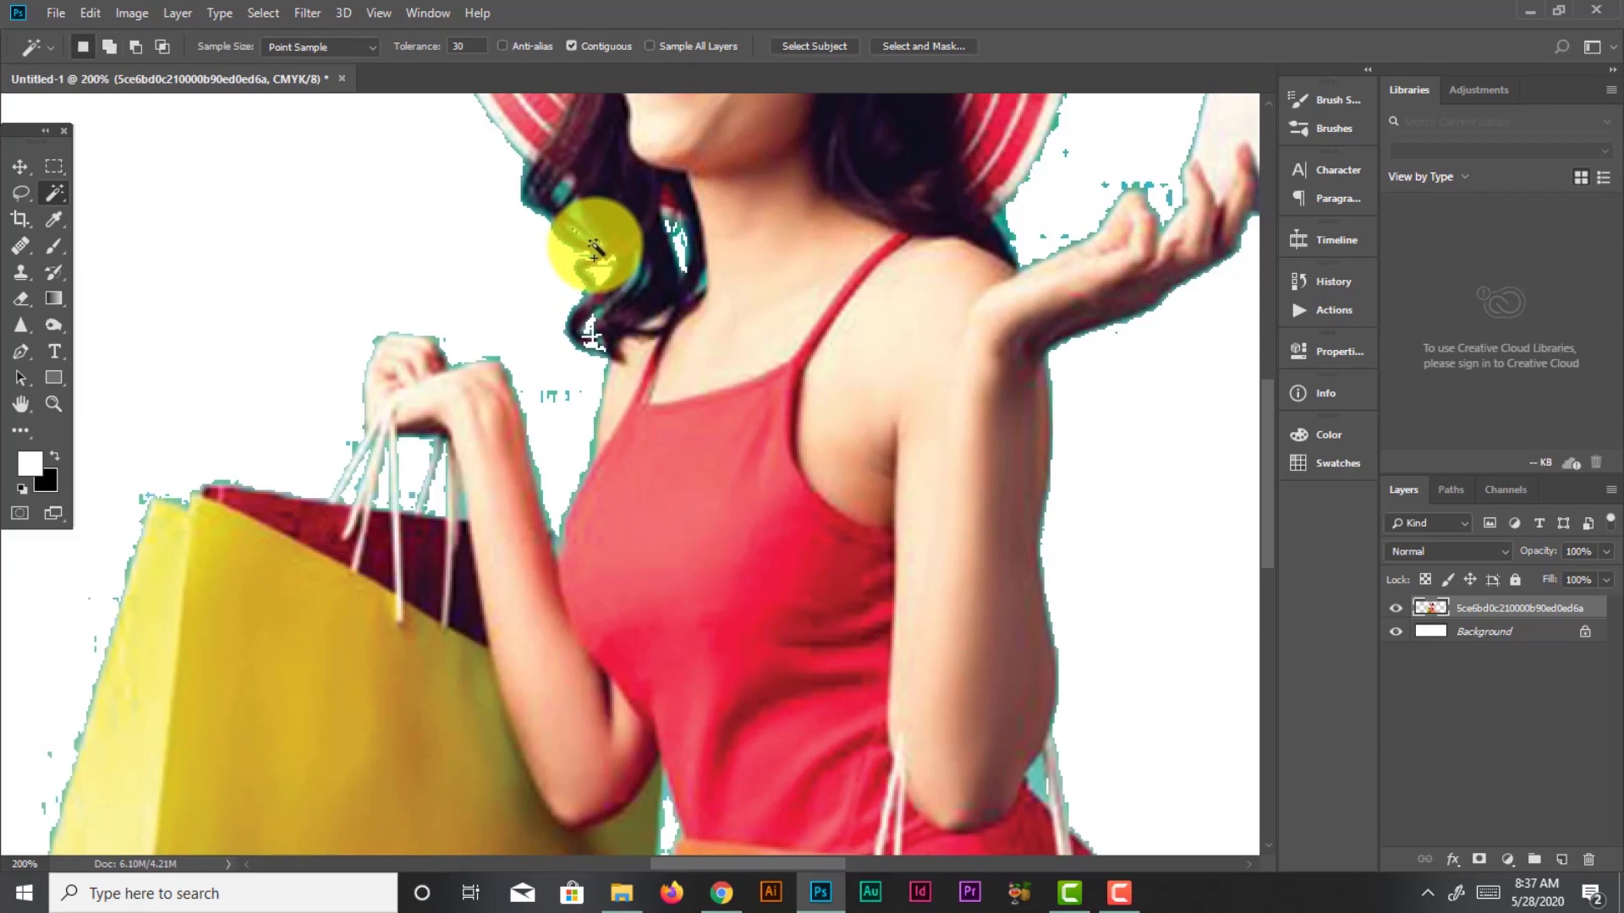
{"action": "key", "text": "shift"}
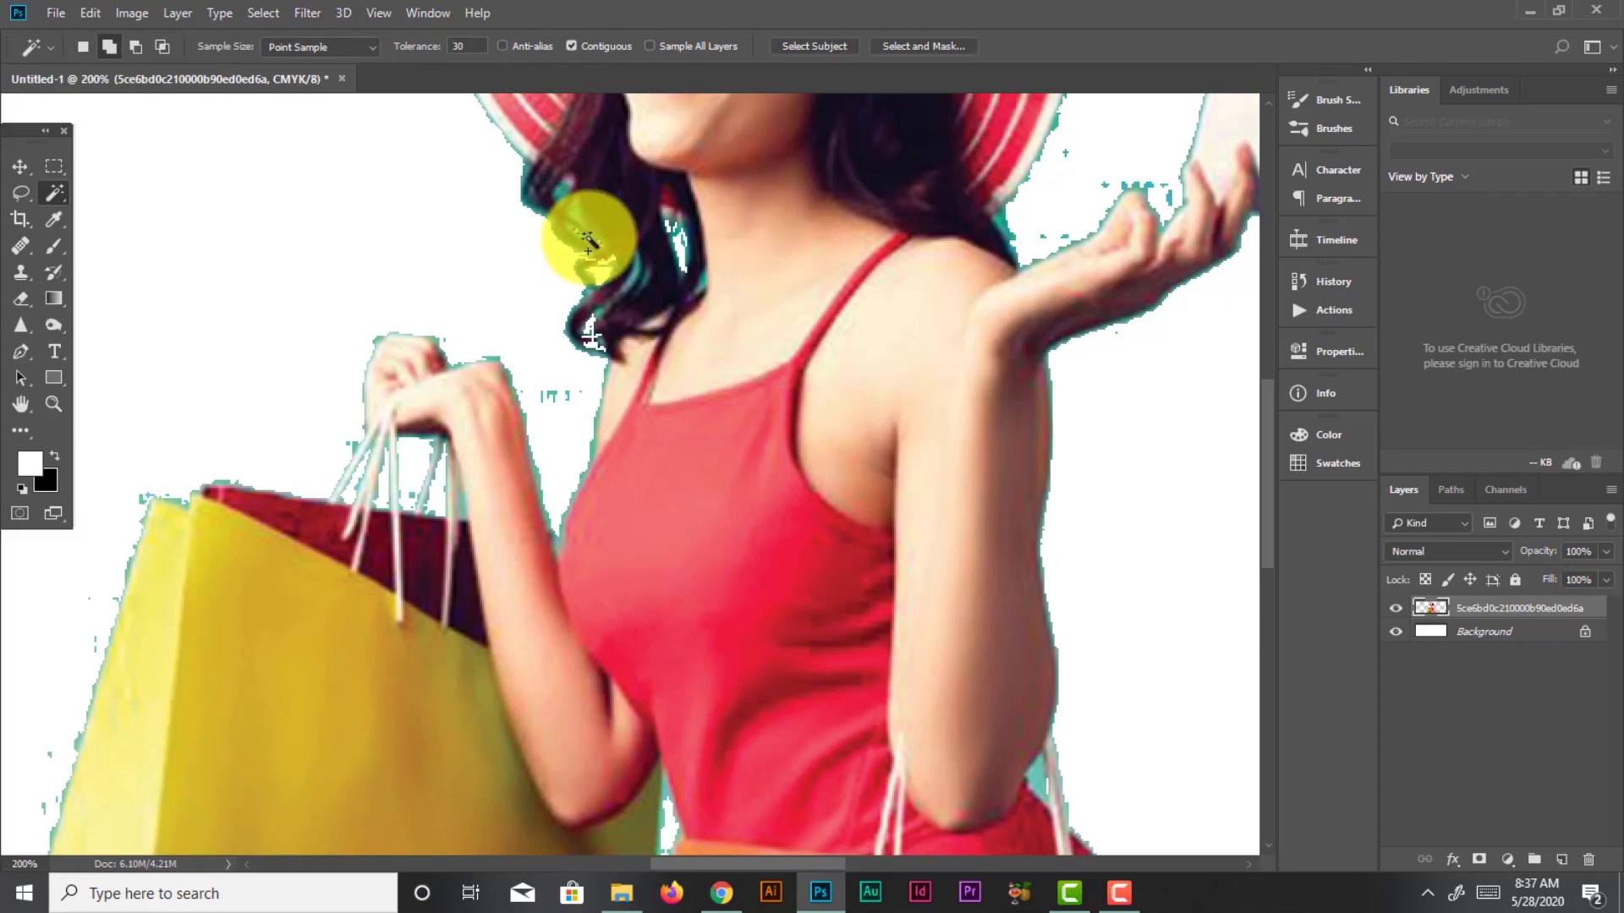
{"action": "left_click", "coordinate": [586, 244], "text": "shift"}
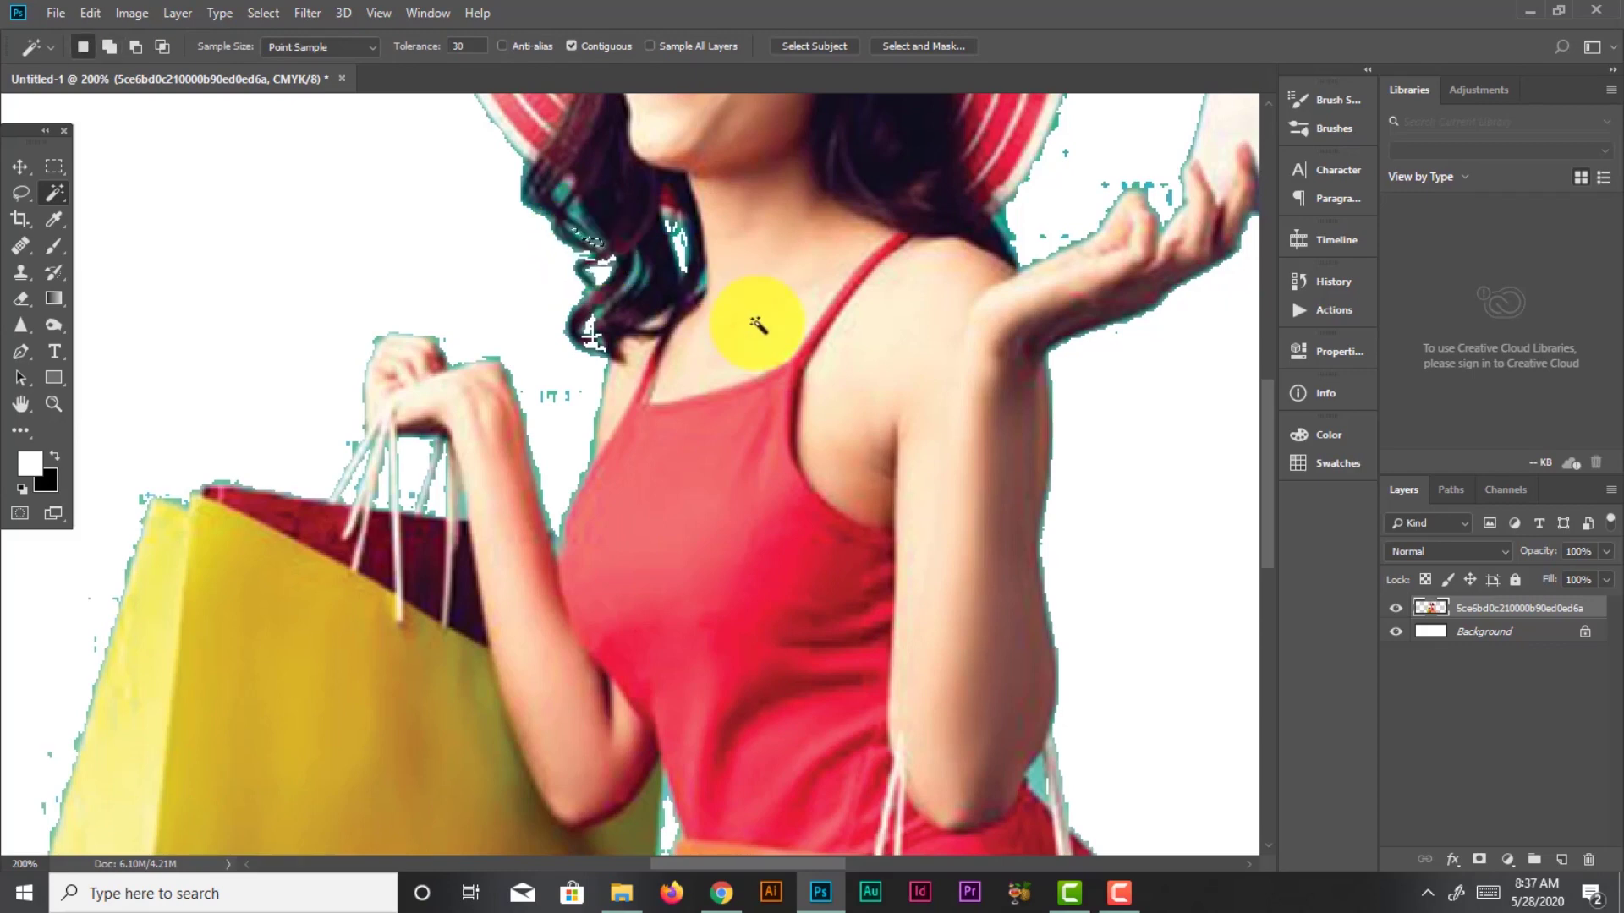
{"action": "key", "text": "shift"}
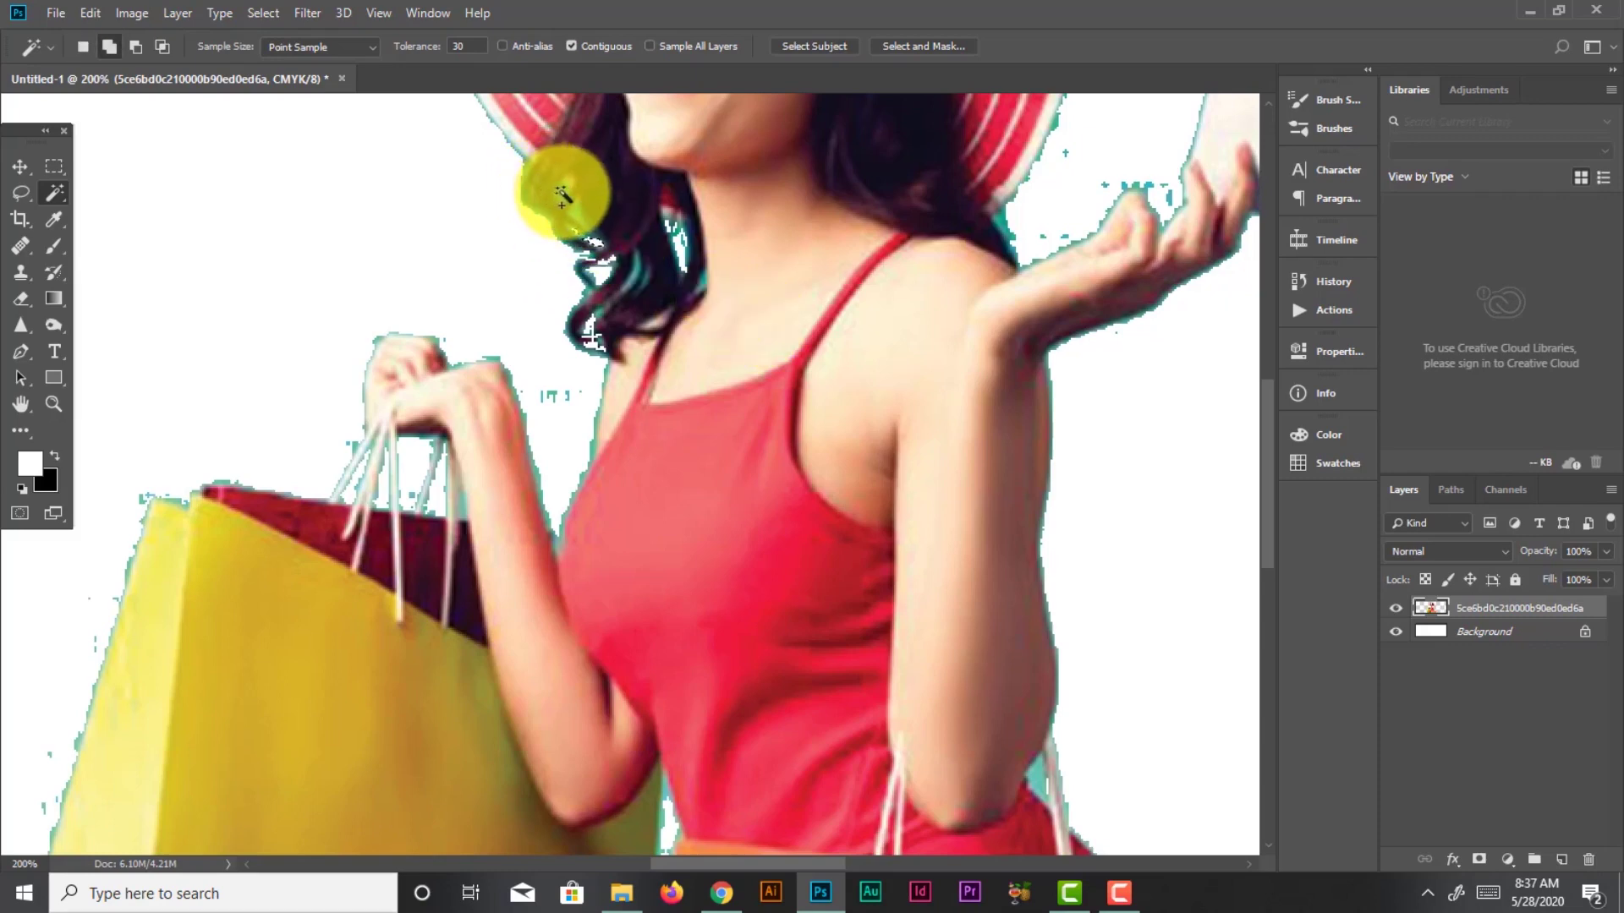
{"action": "left_click", "coordinate": [562, 200], "text": "shift"}
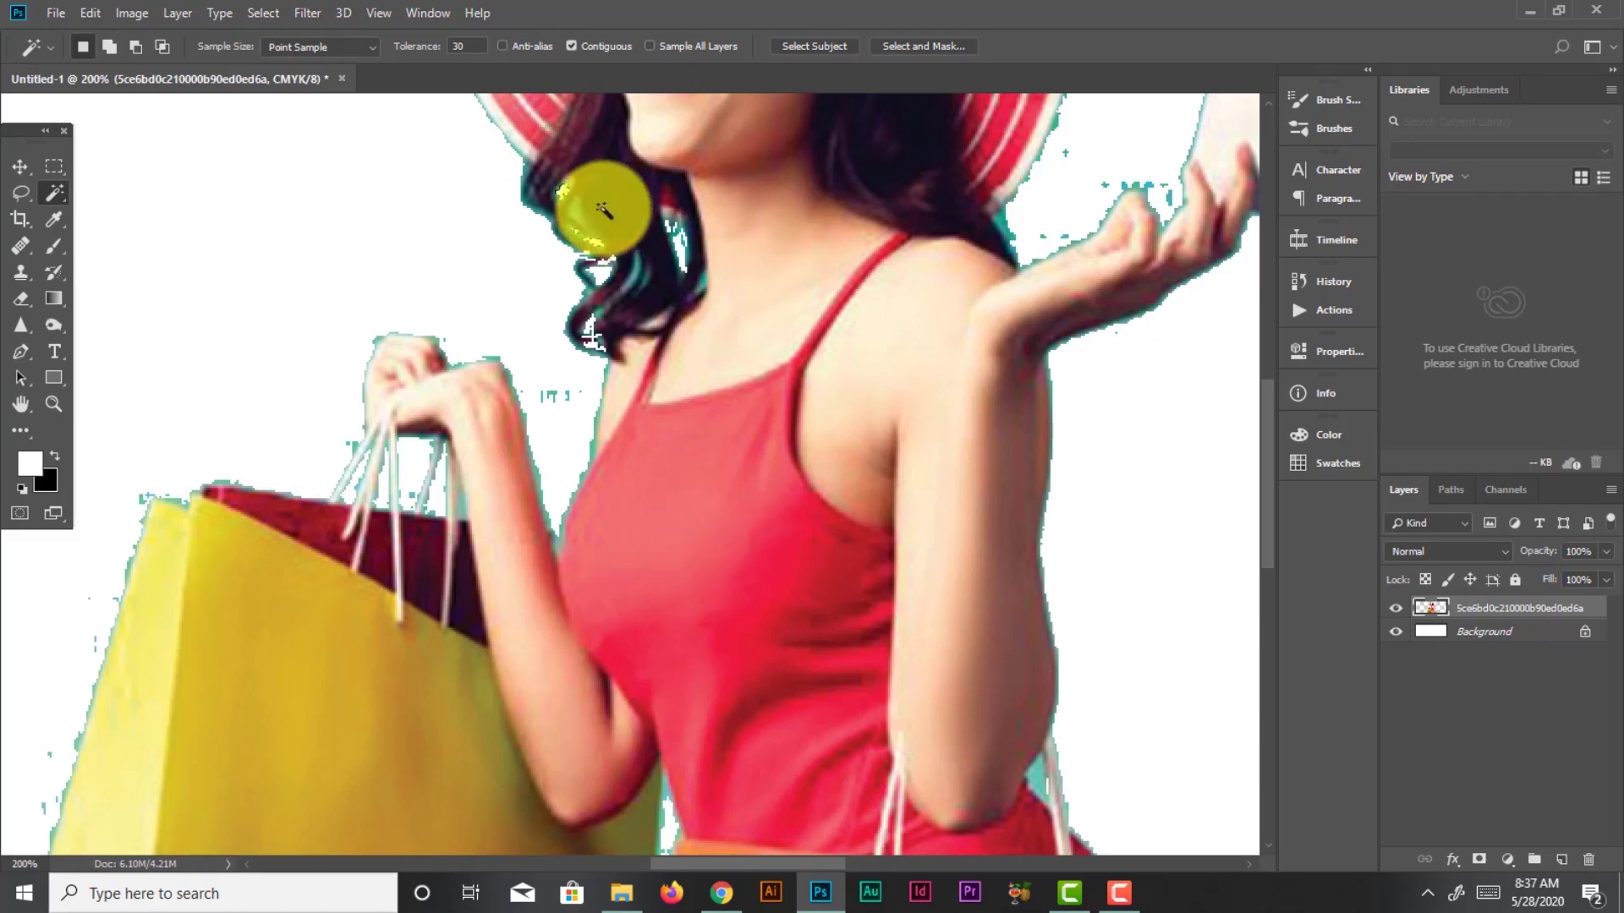
{"action": "key", "text": "shift"}
{"action": "left_click", "coordinate": [579, 221], "text": "shift"}
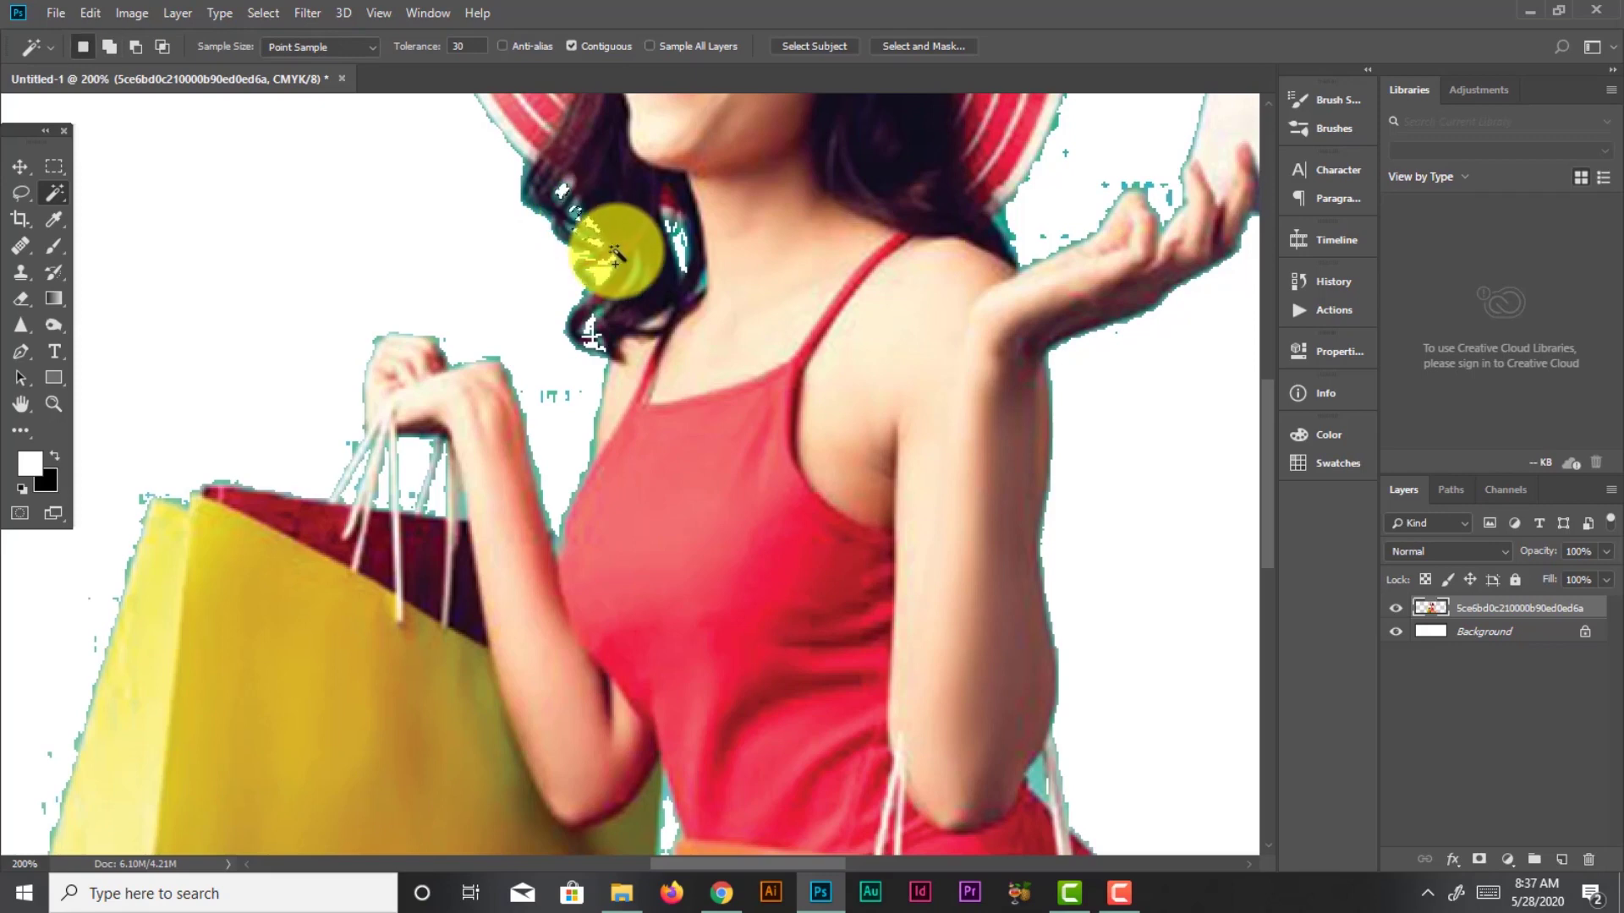
{"action": "key", "text": "ctrl+0"}
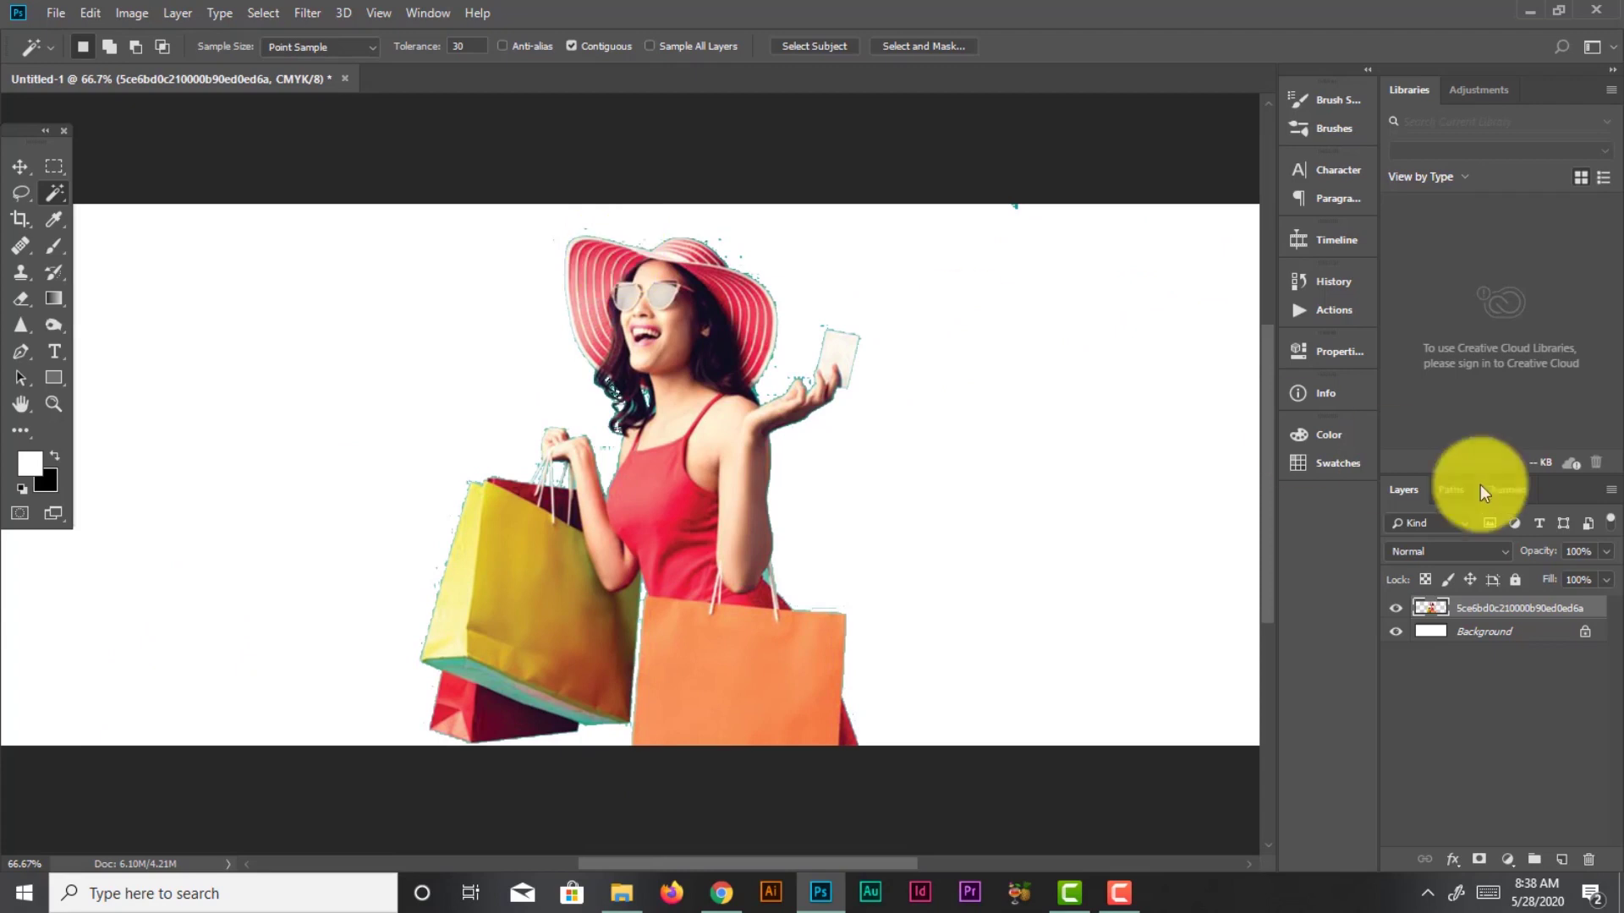
{"action": "left_click", "coordinate": [1427, 906]}
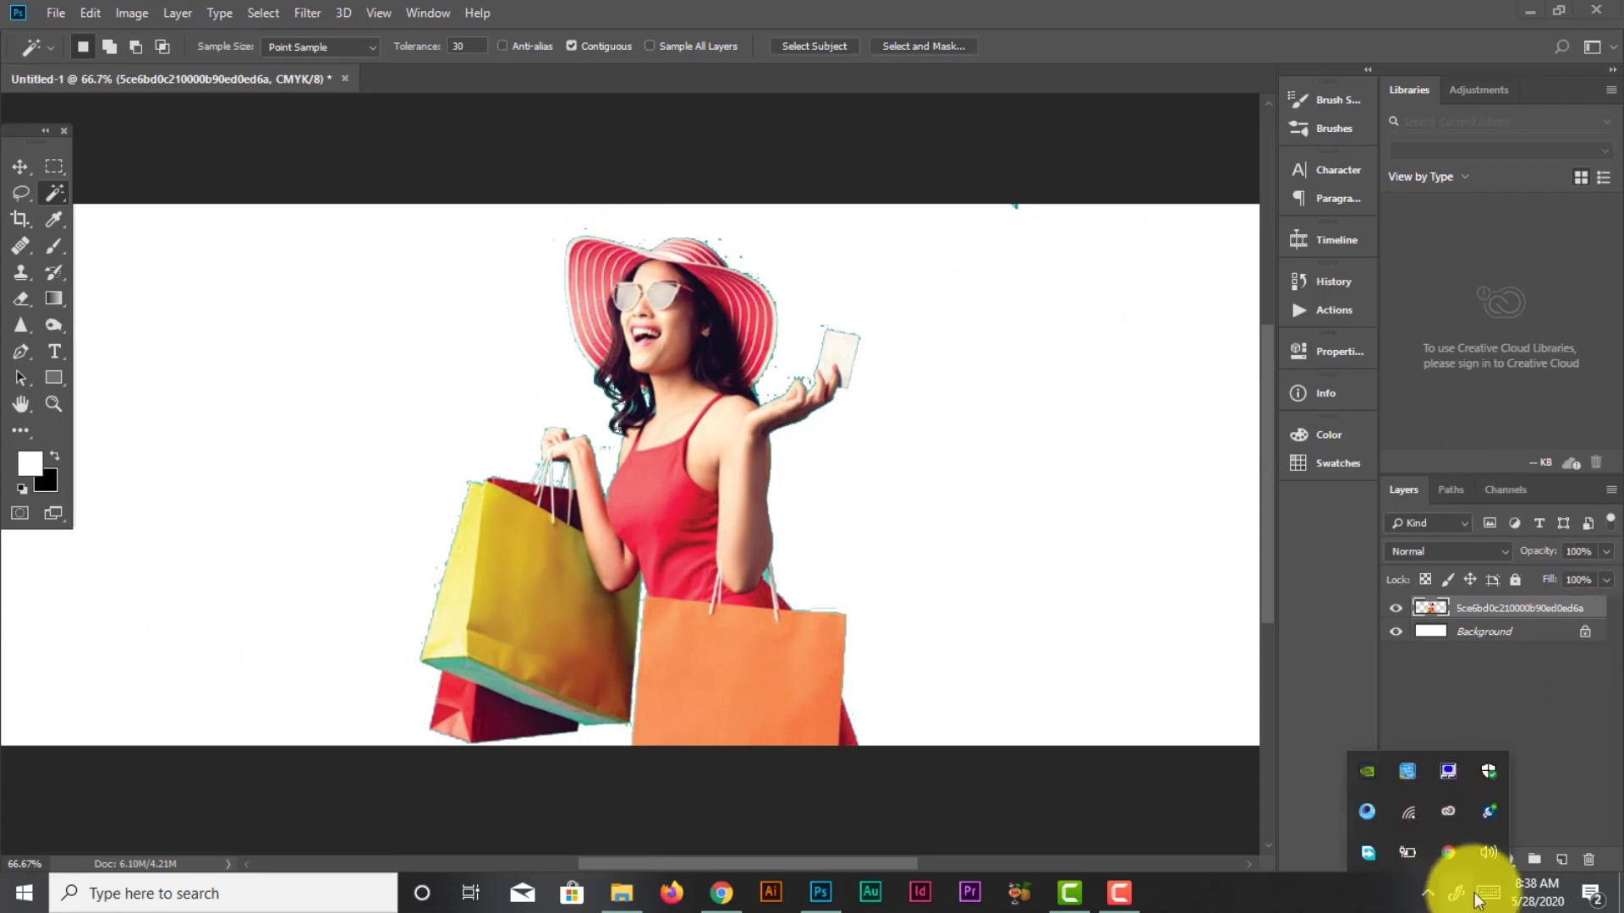
{"action": "left_click", "coordinate": [1125, 901]}
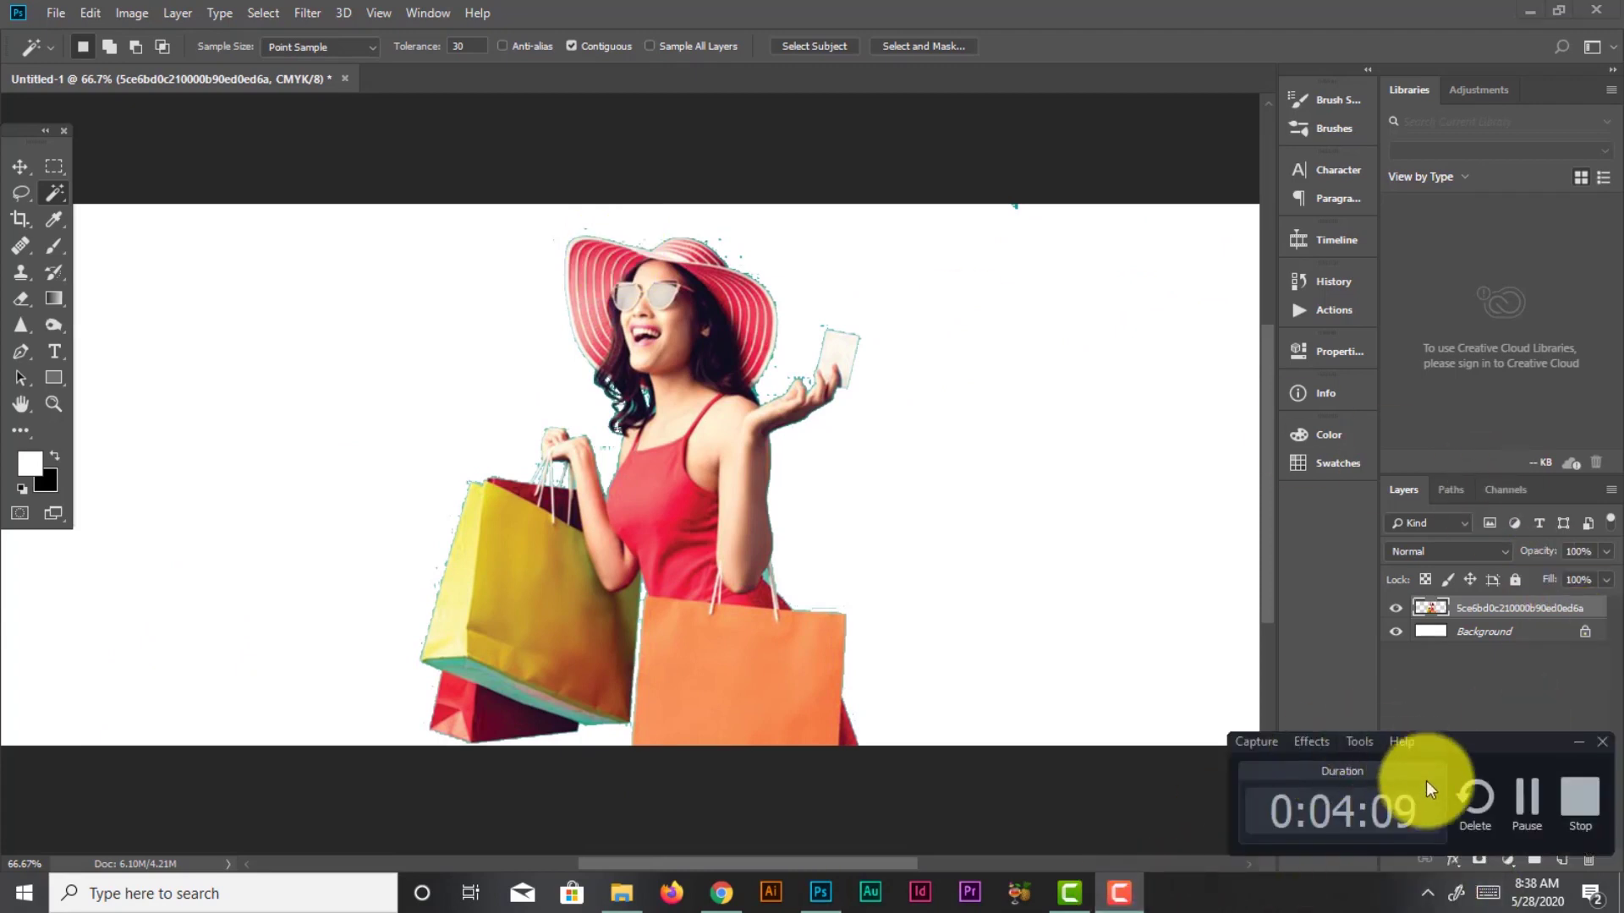
{"action": "left_click", "coordinate": [1535, 795]}
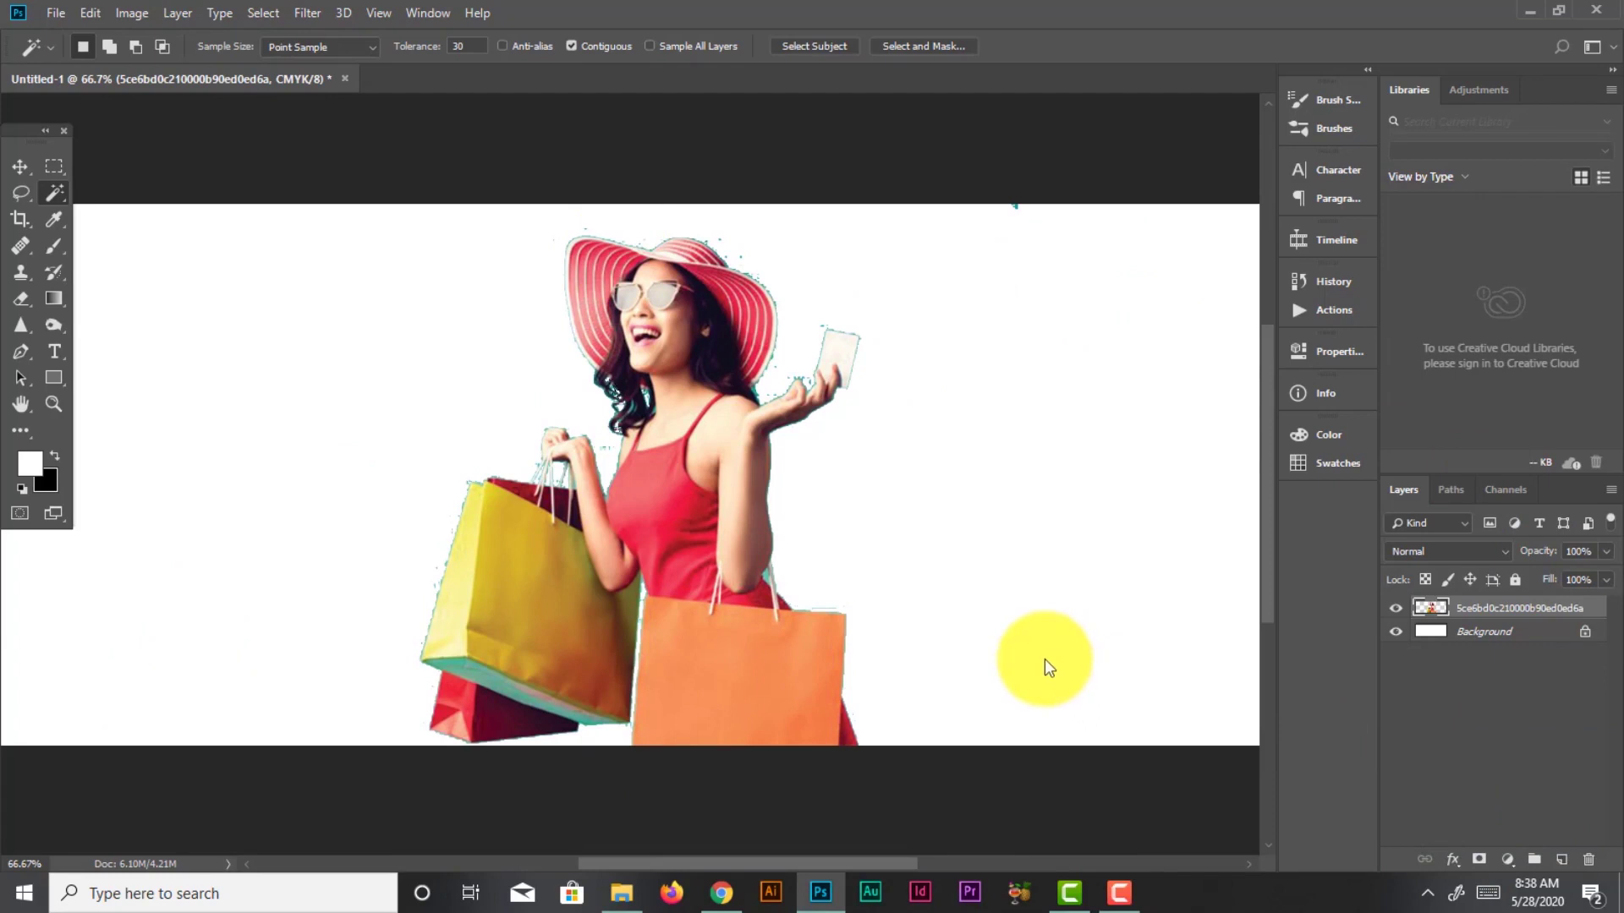
{"action": "key", "text": "ctrl+minus"}
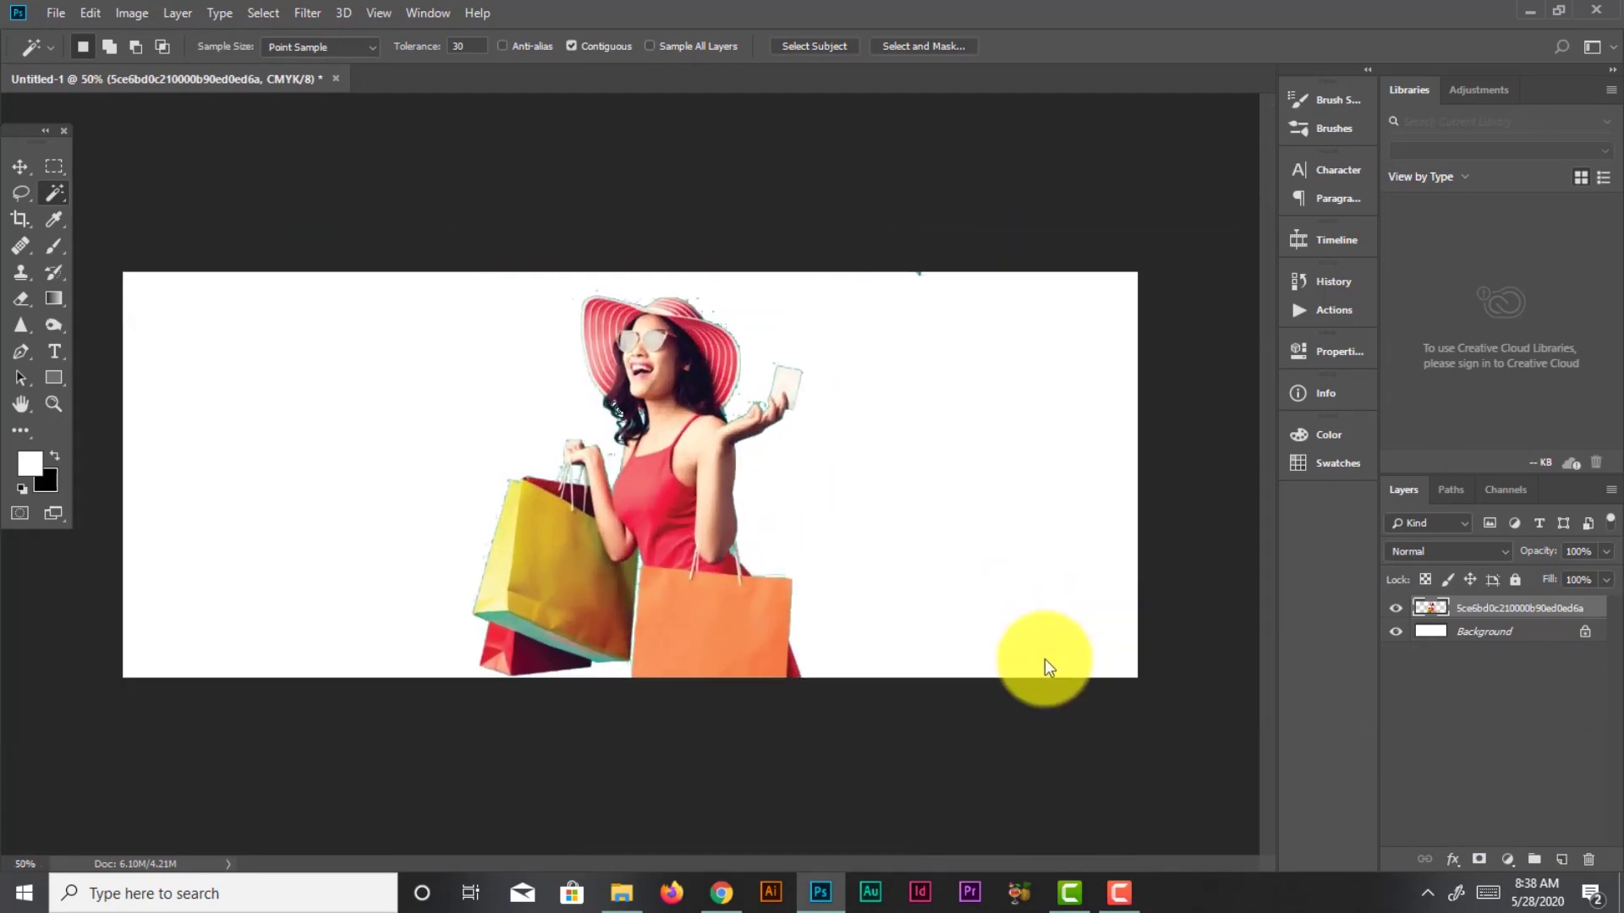
{"action": "key", "text": "ctrl+plus"}
{"action": "key", "text": "ctrl+plus"}
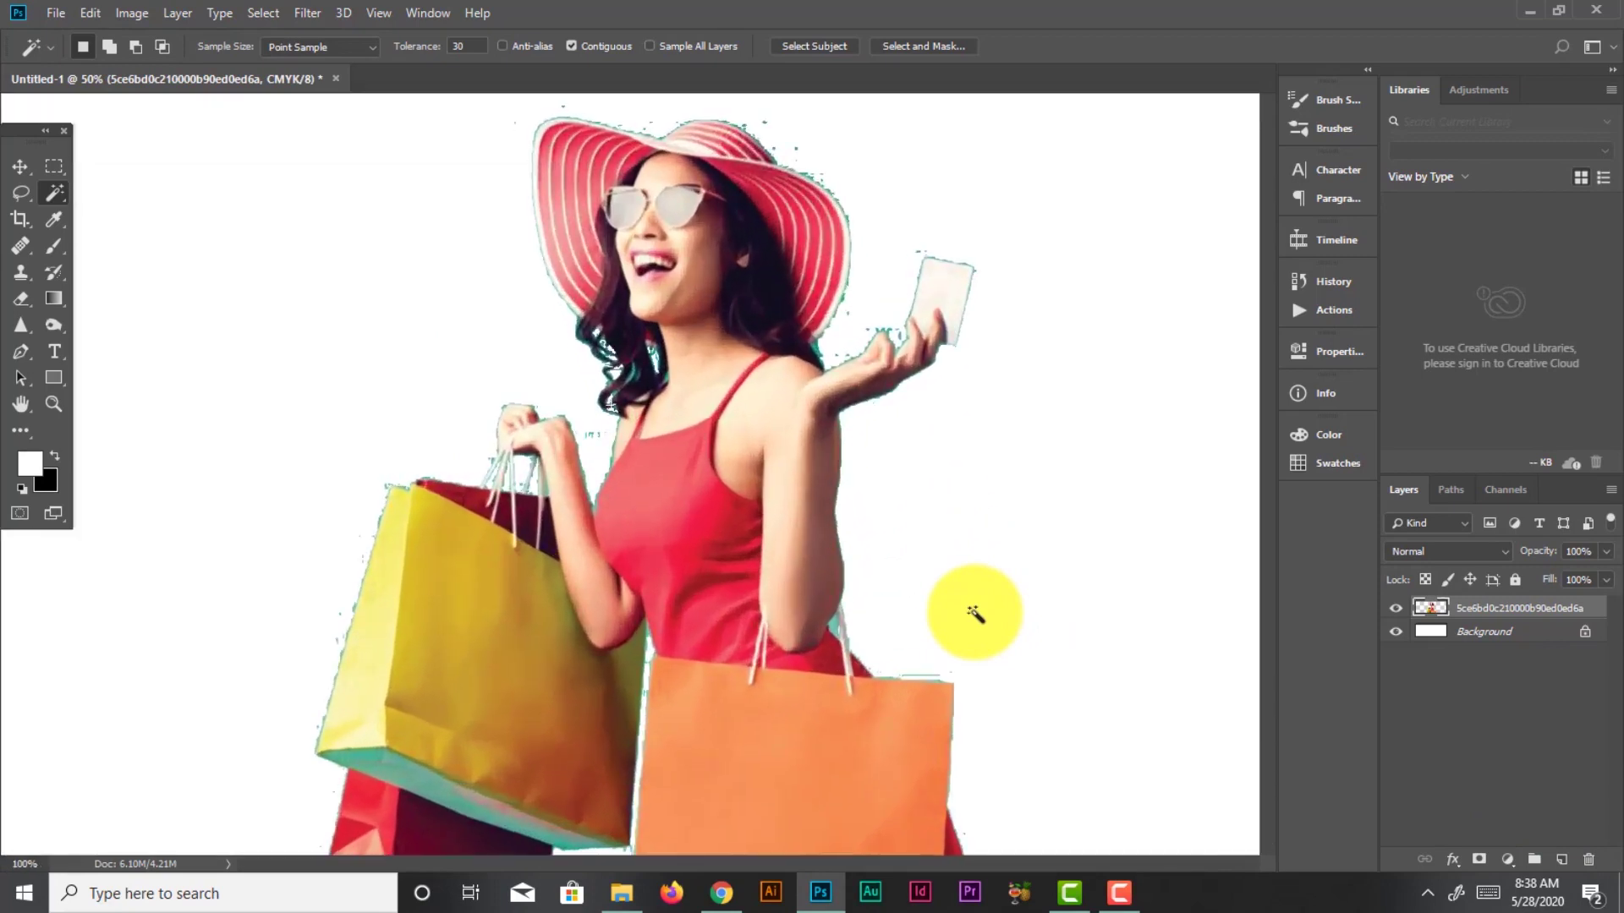
Zoom in and trial-select the white gap by her elbow and surrounding background
{"action": "key", "text": "ctrl+plus"}
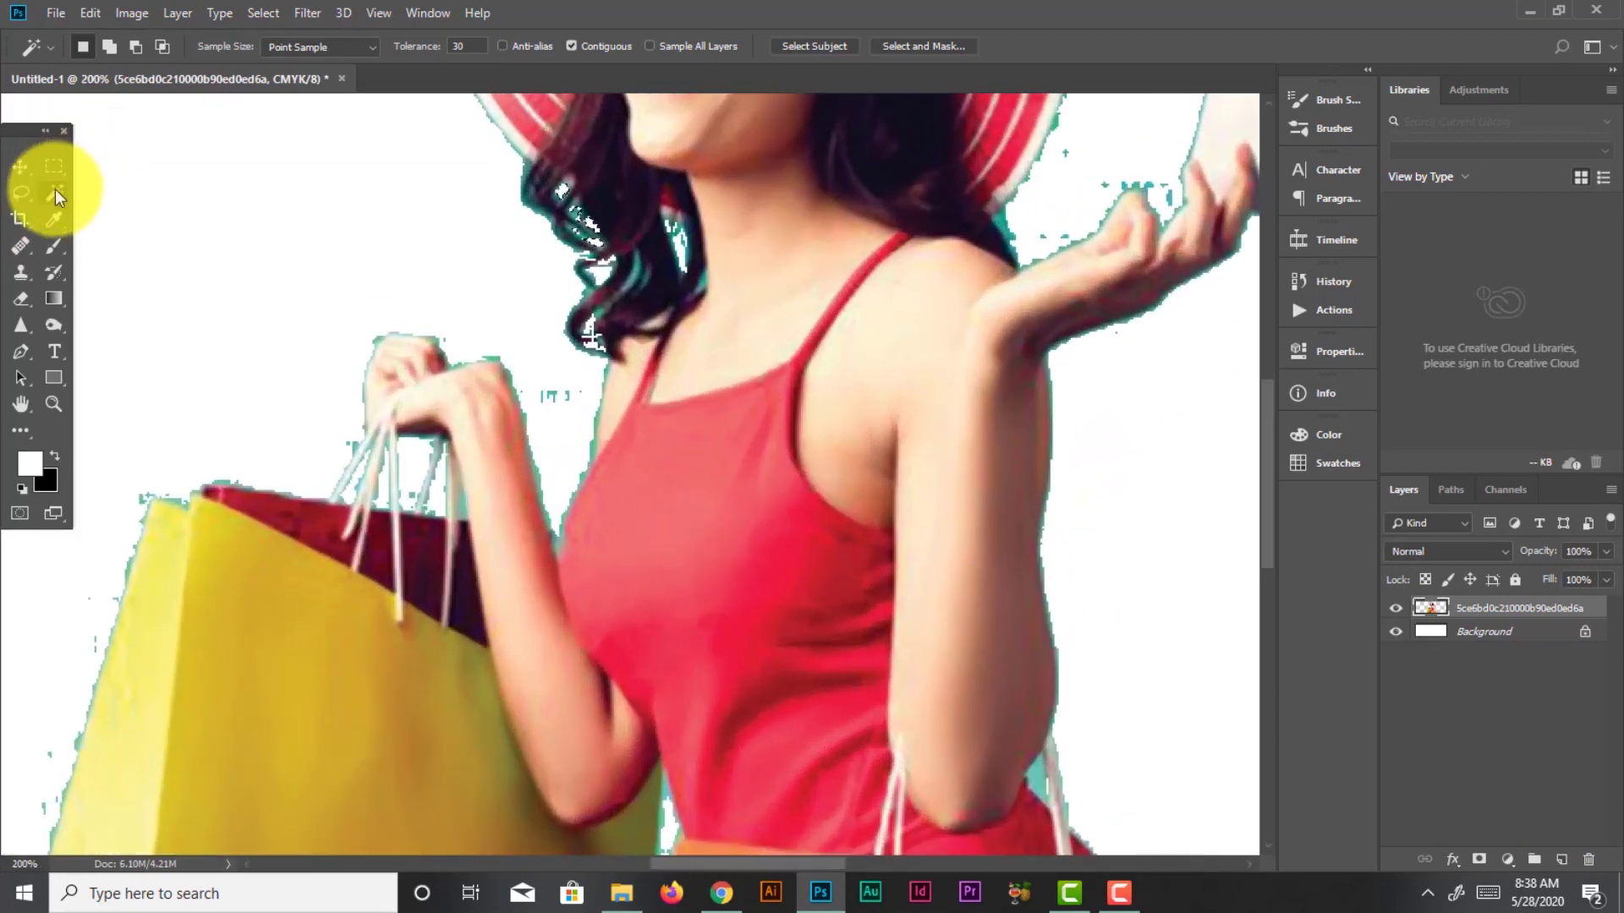
{"action": "left_click", "coordinate": [1035, 778]}
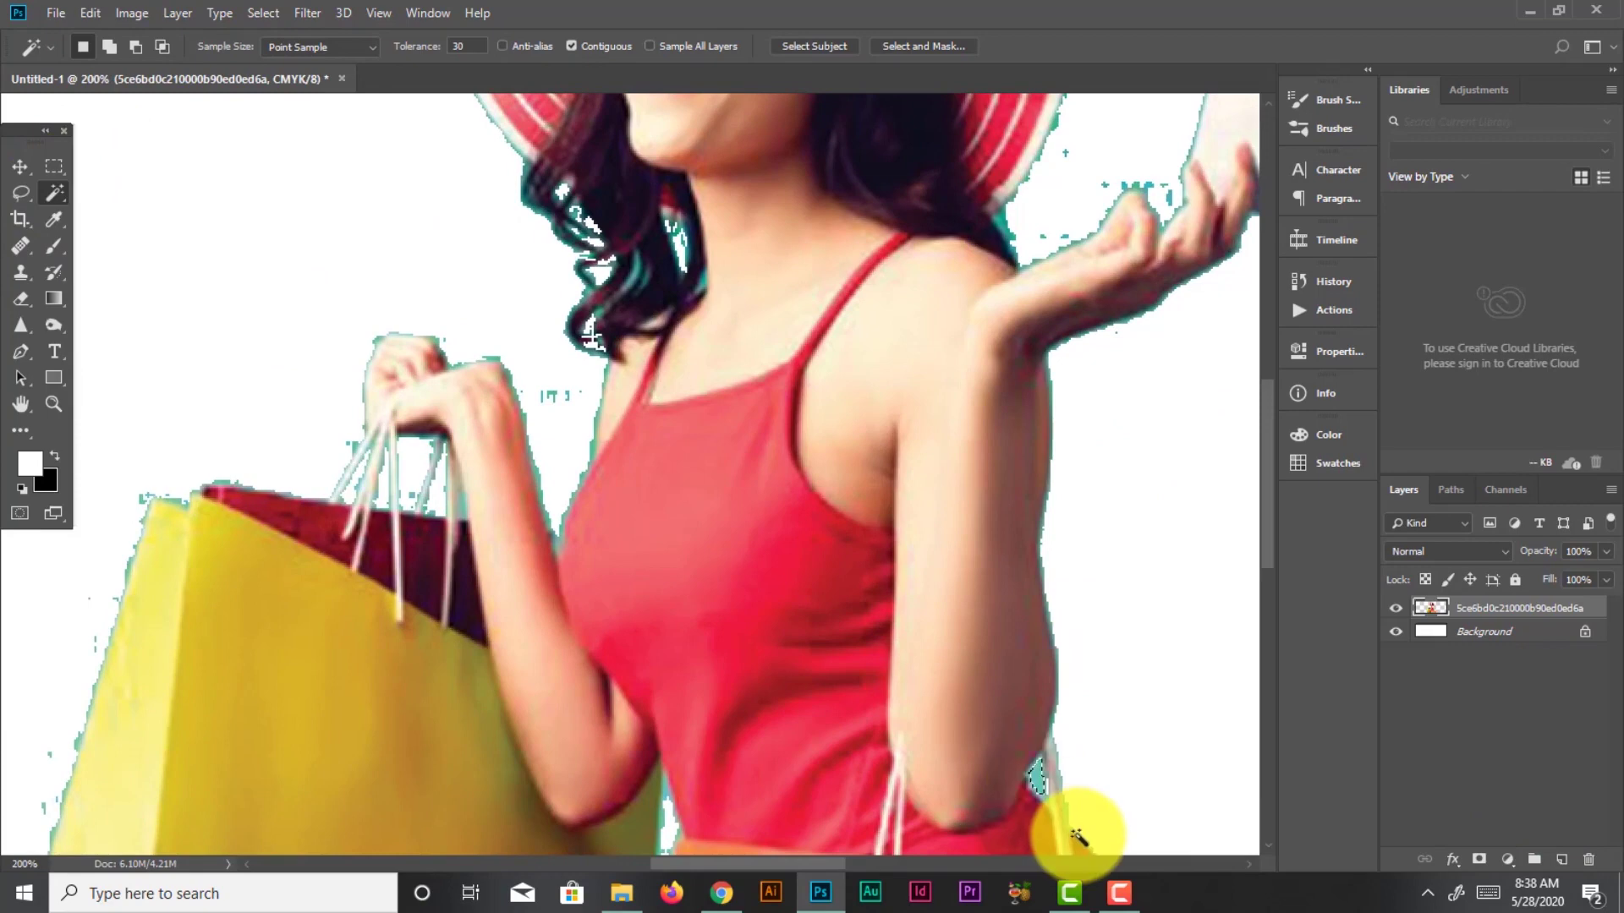
{"action": "left_click", "coordinate": [1079, 838]}
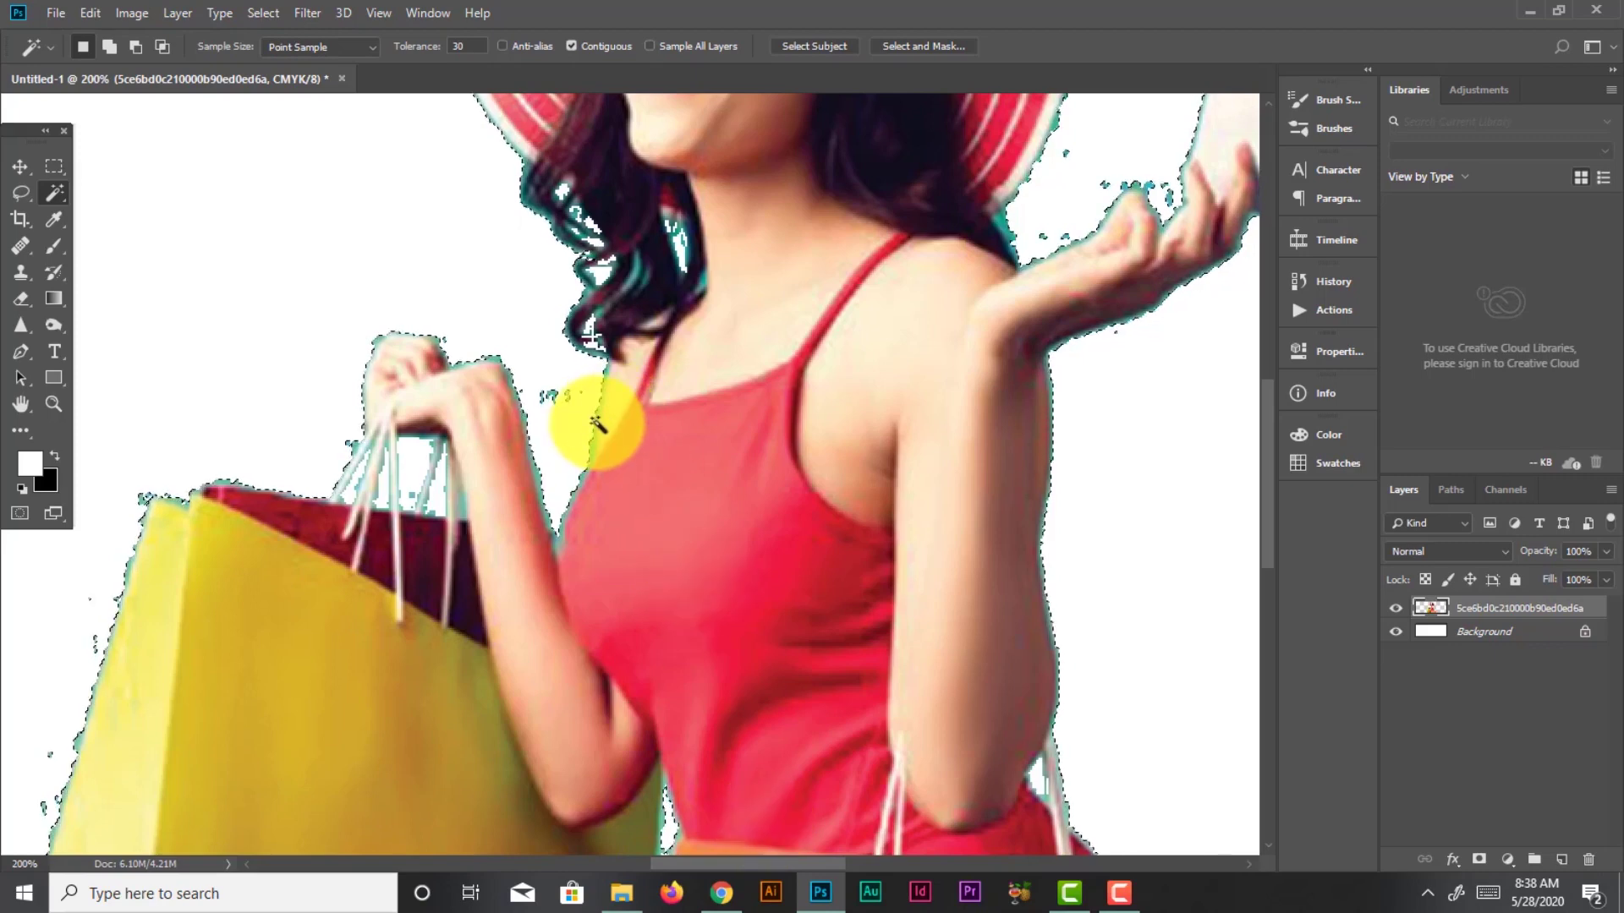
{"action": "key", "text": "ctrl+d"}
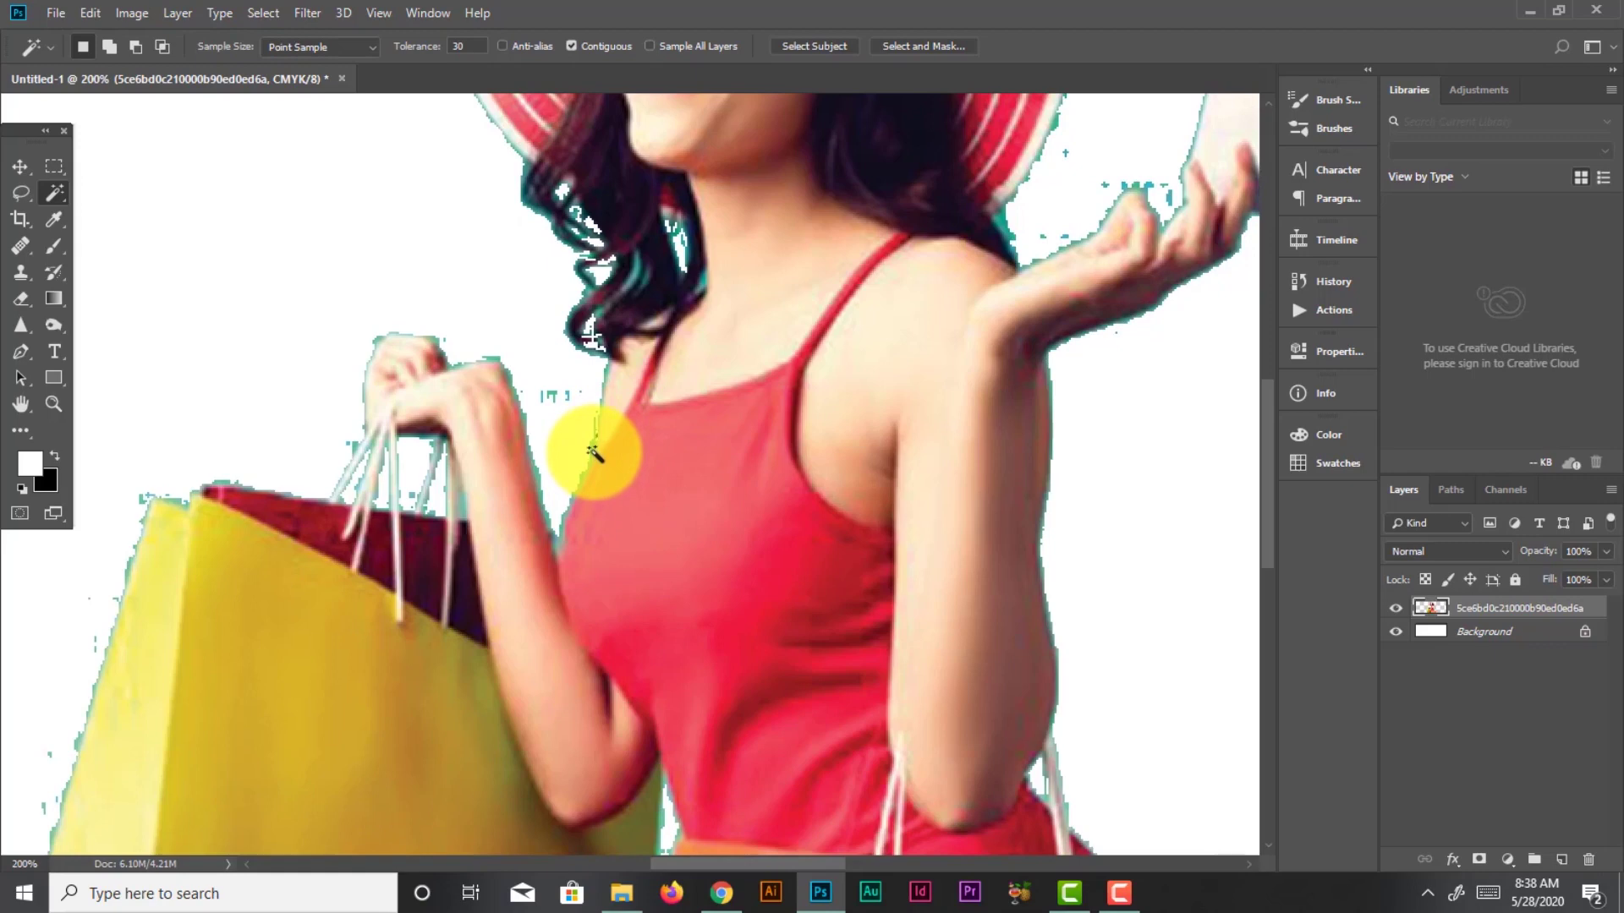
Reselect the white background around the figure and bags, then zoom back out
{"action": "key", "text": "shift"}
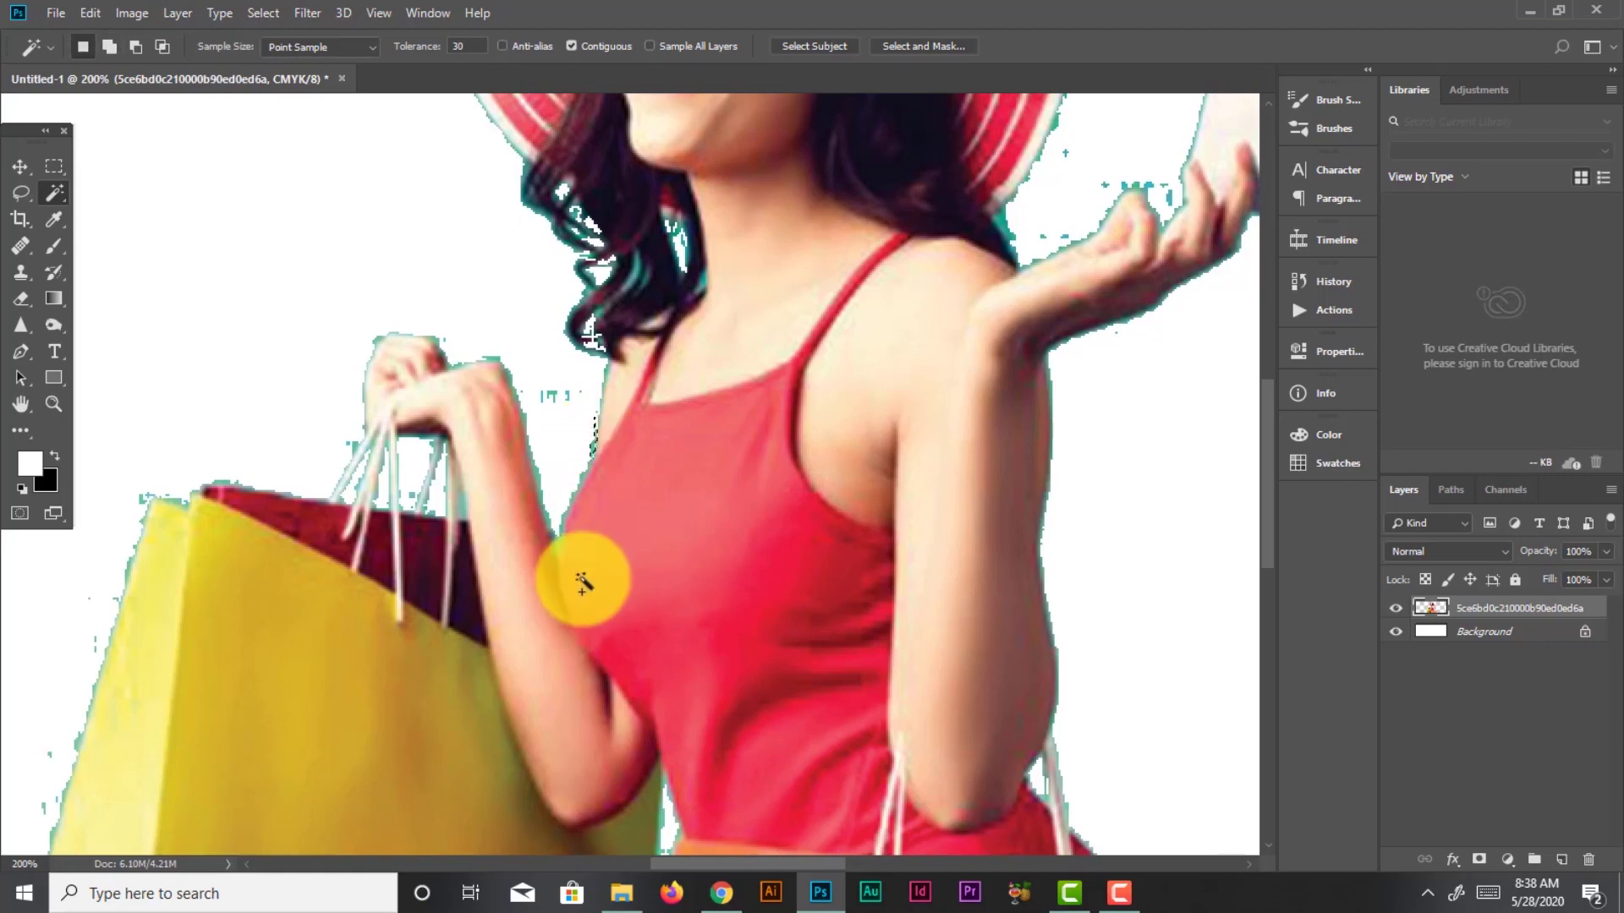
{"action": "key", "text": "shift"}
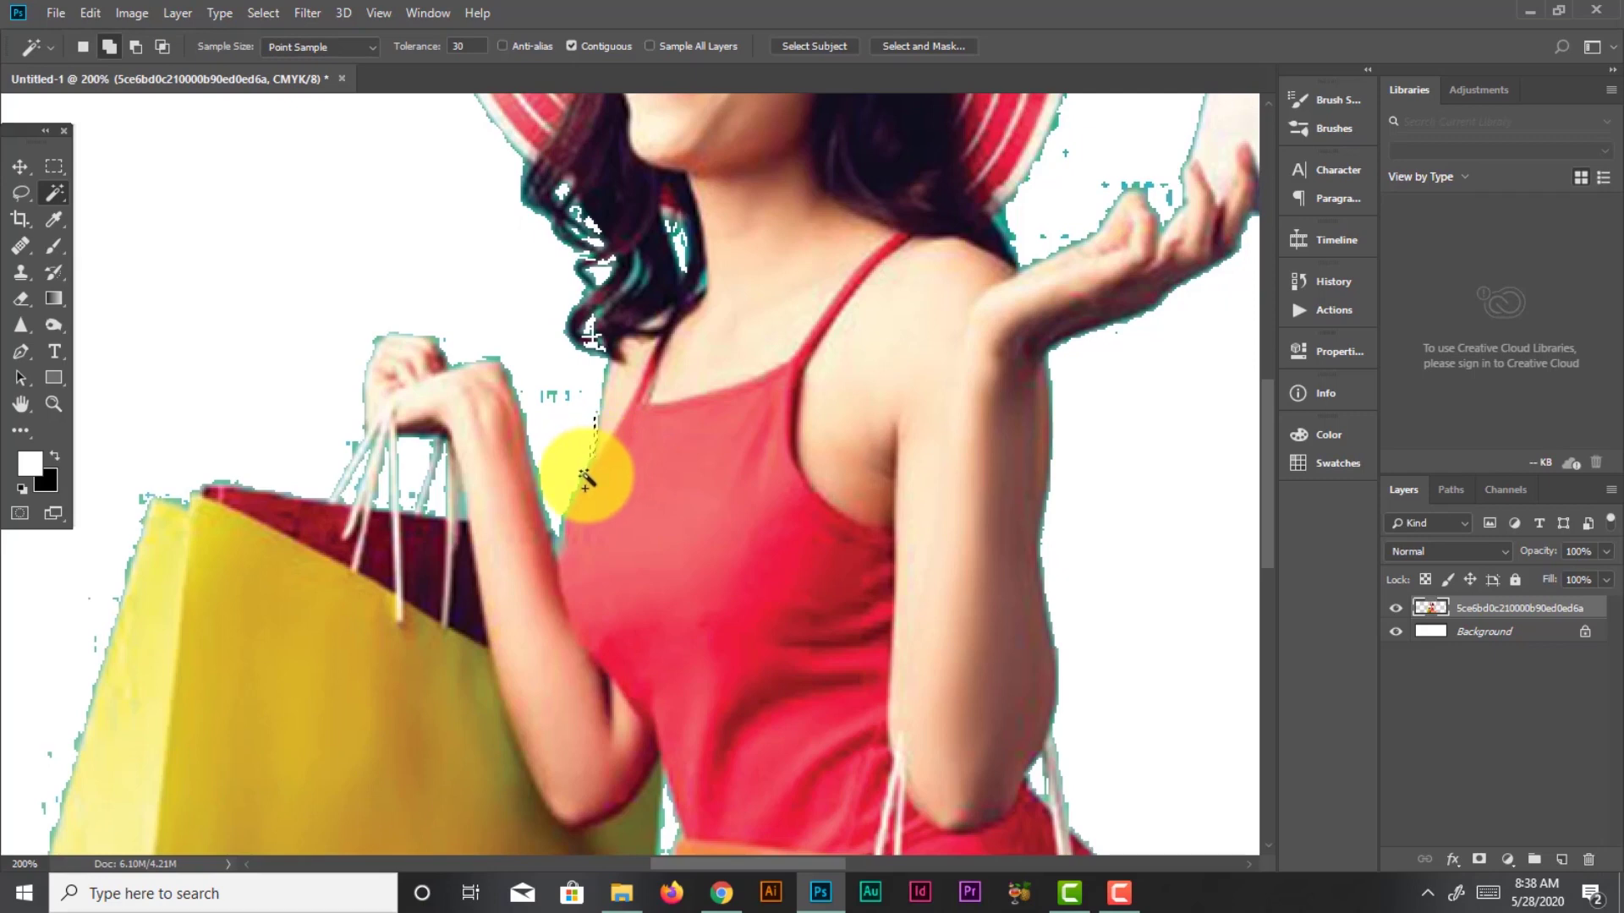
{"action": "left_click", "coordinate": [576, 495]}
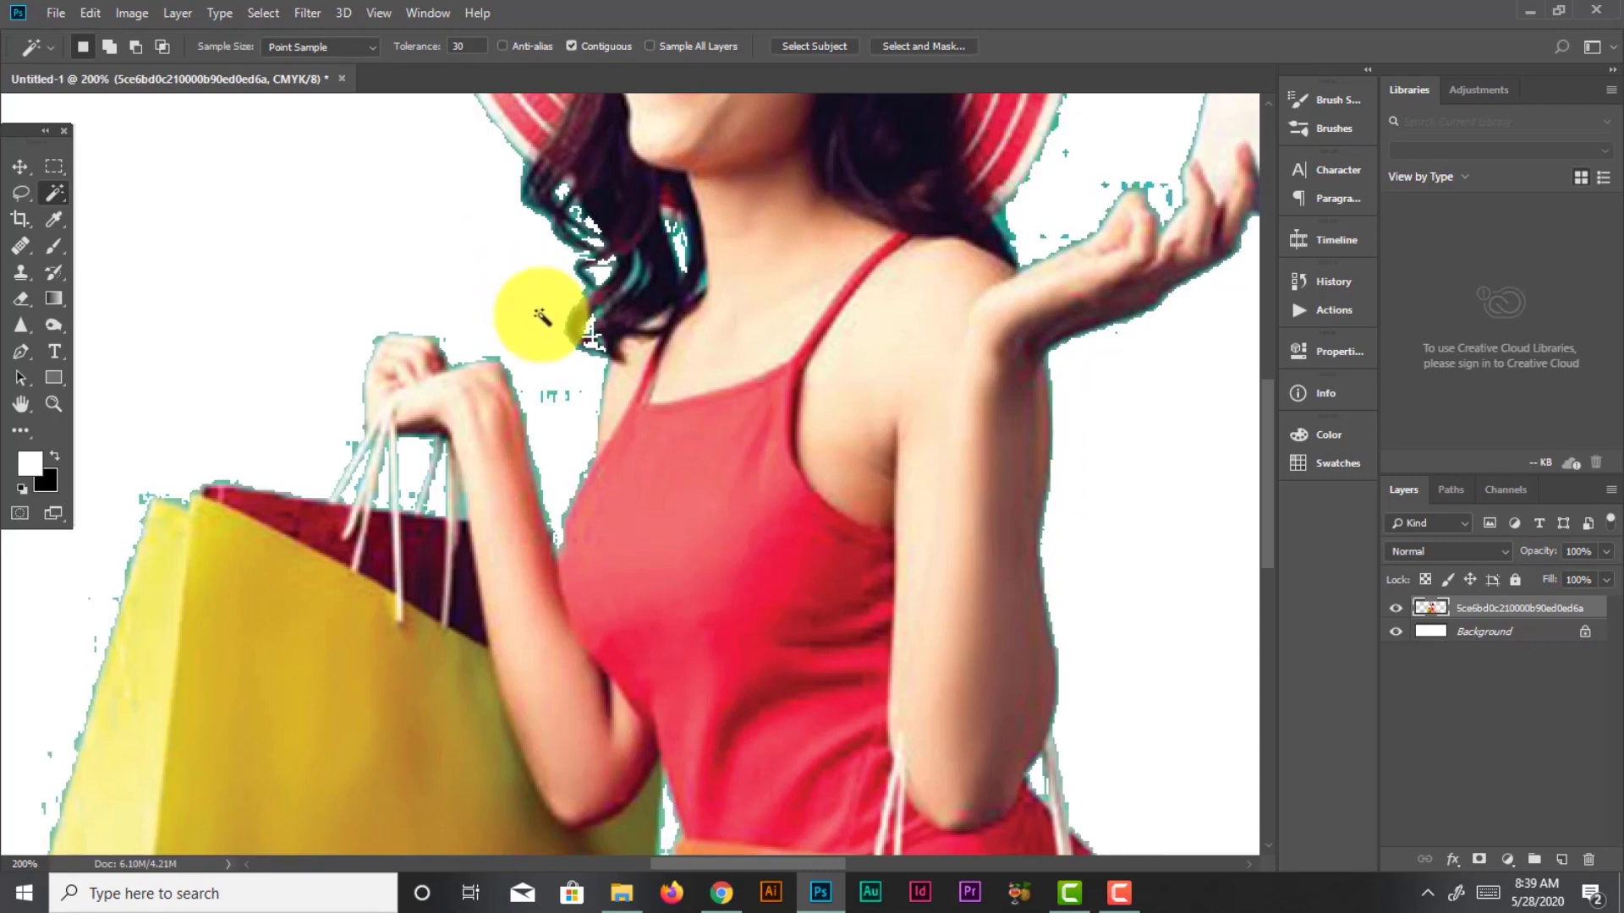
{"action": "left_click", "coordinate": [565, 398], "text": "shift"}
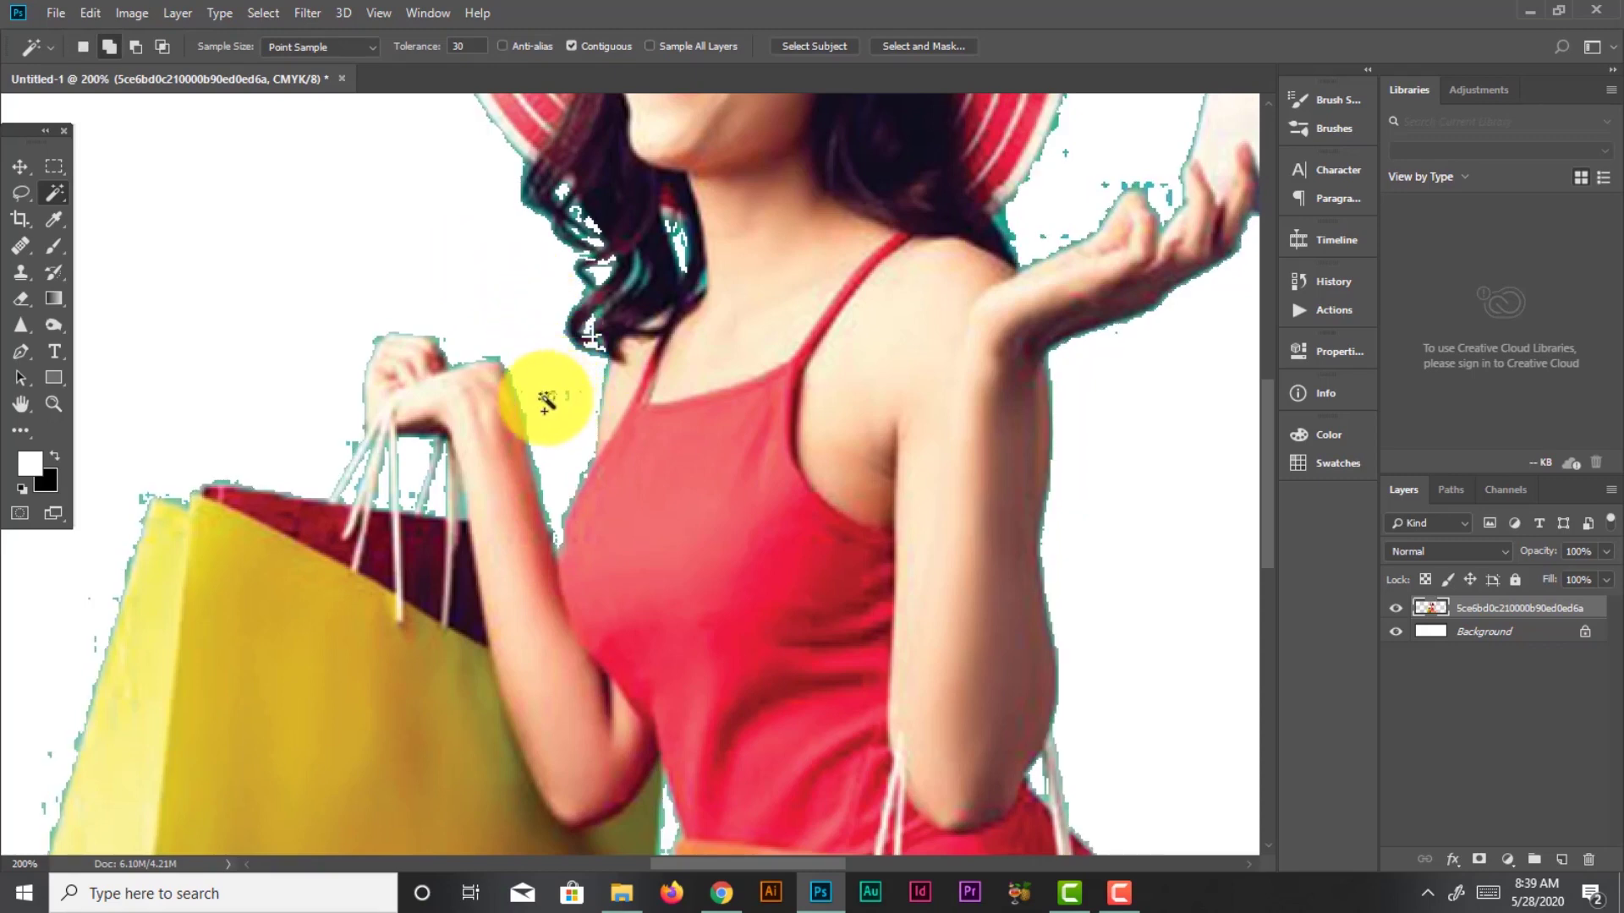
{"action": "key", "text": "ctrl+d"}
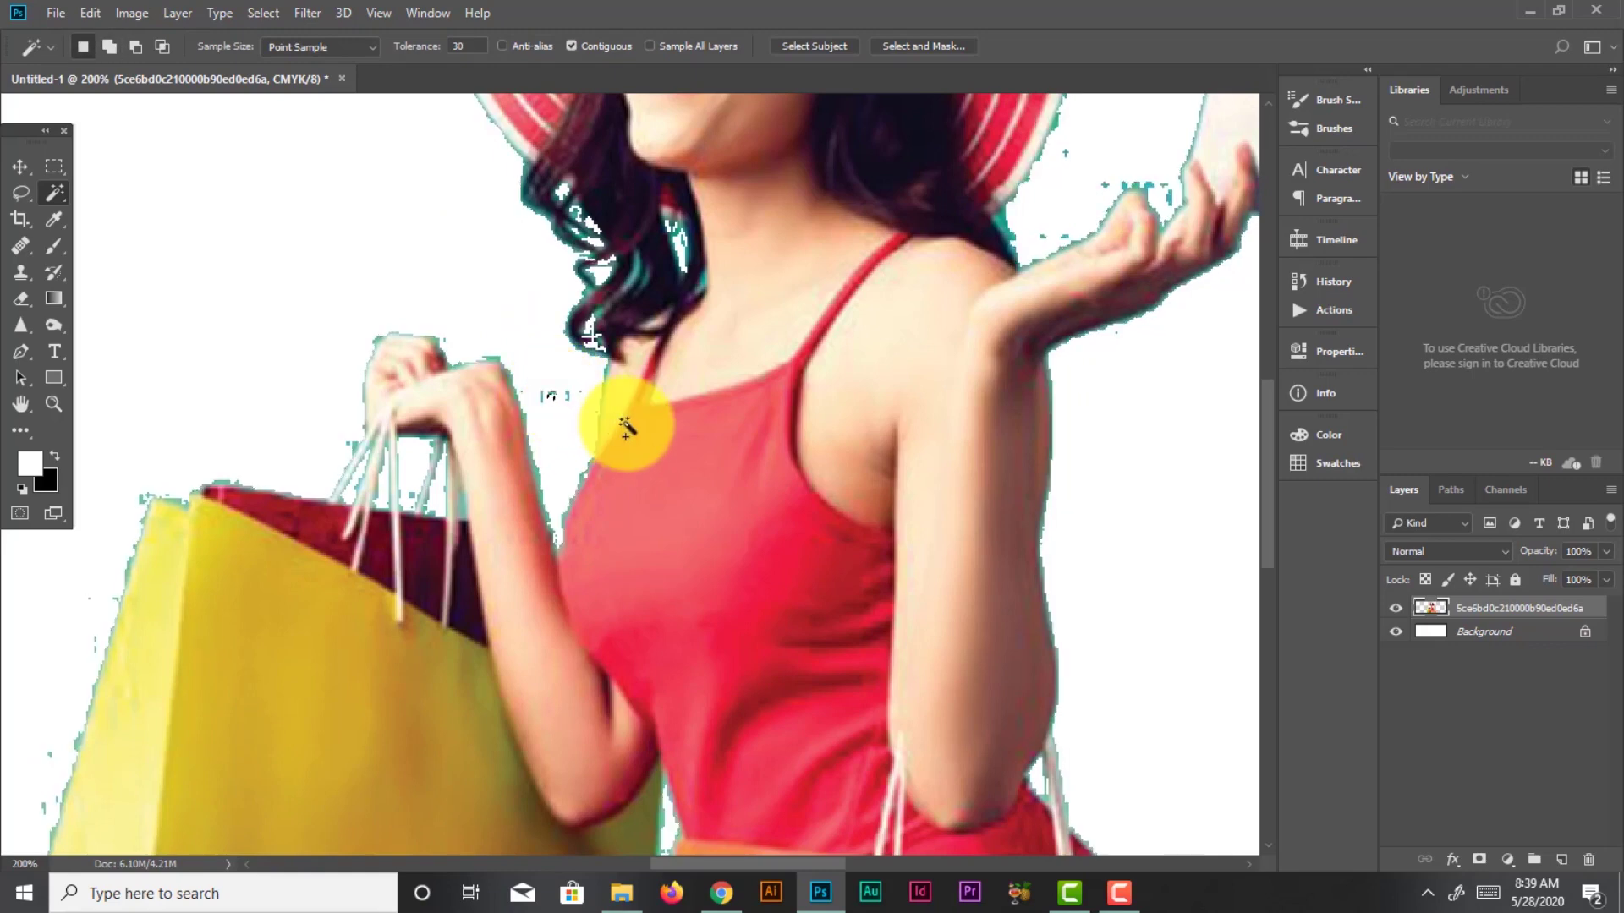
{"action": "left_click", "coordinate": [571, 394]}
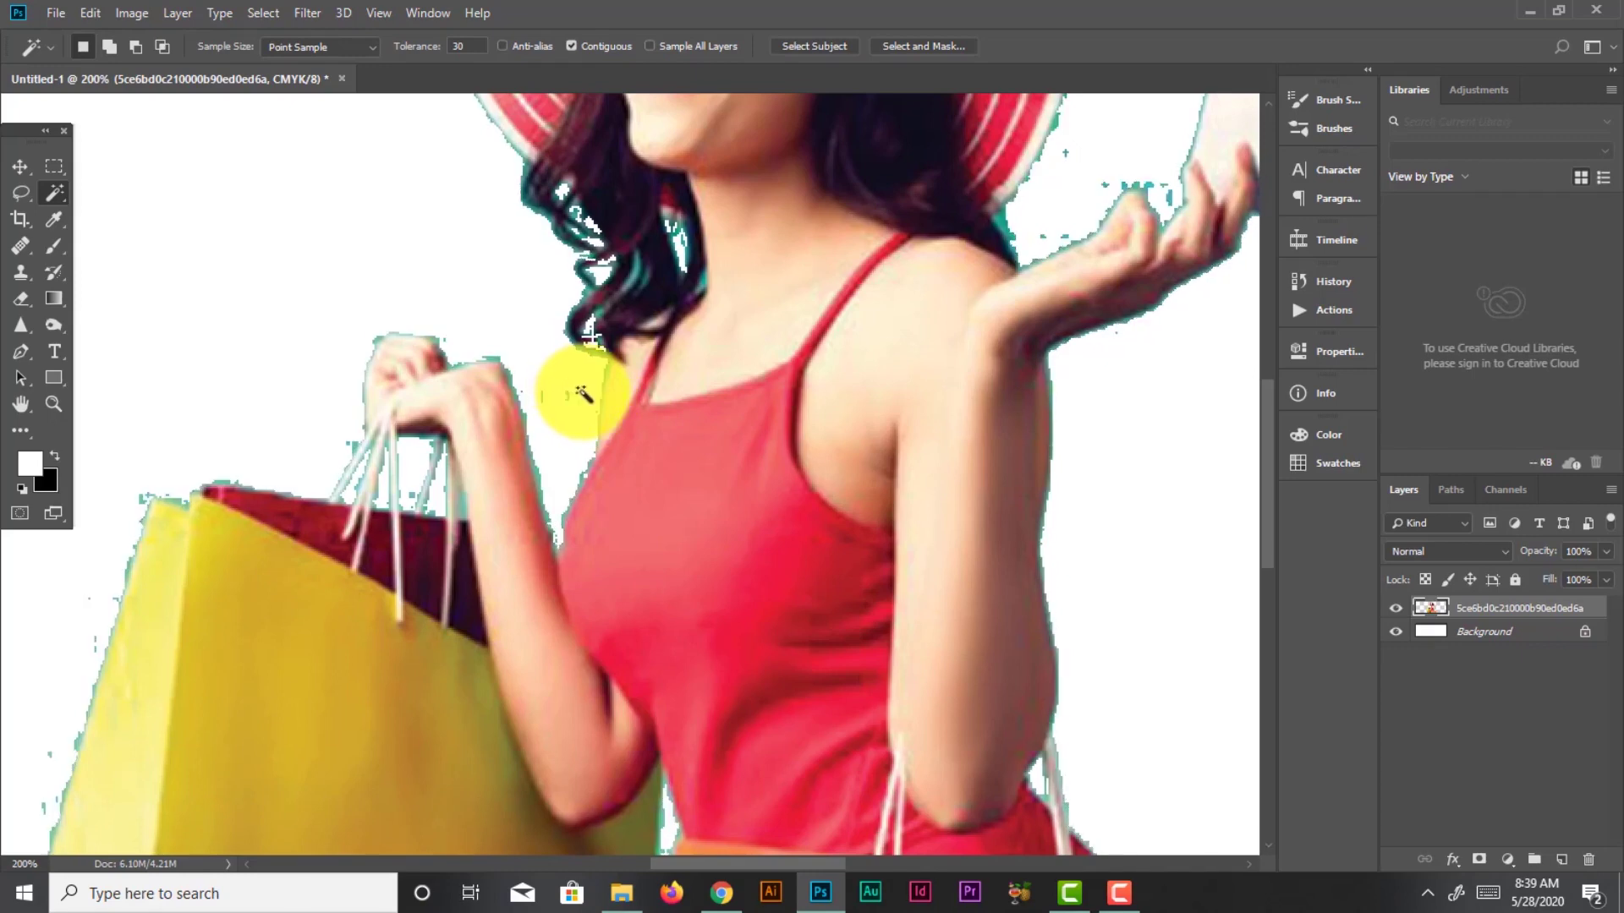
{"action": "key", "text": "ctrl+minus"}
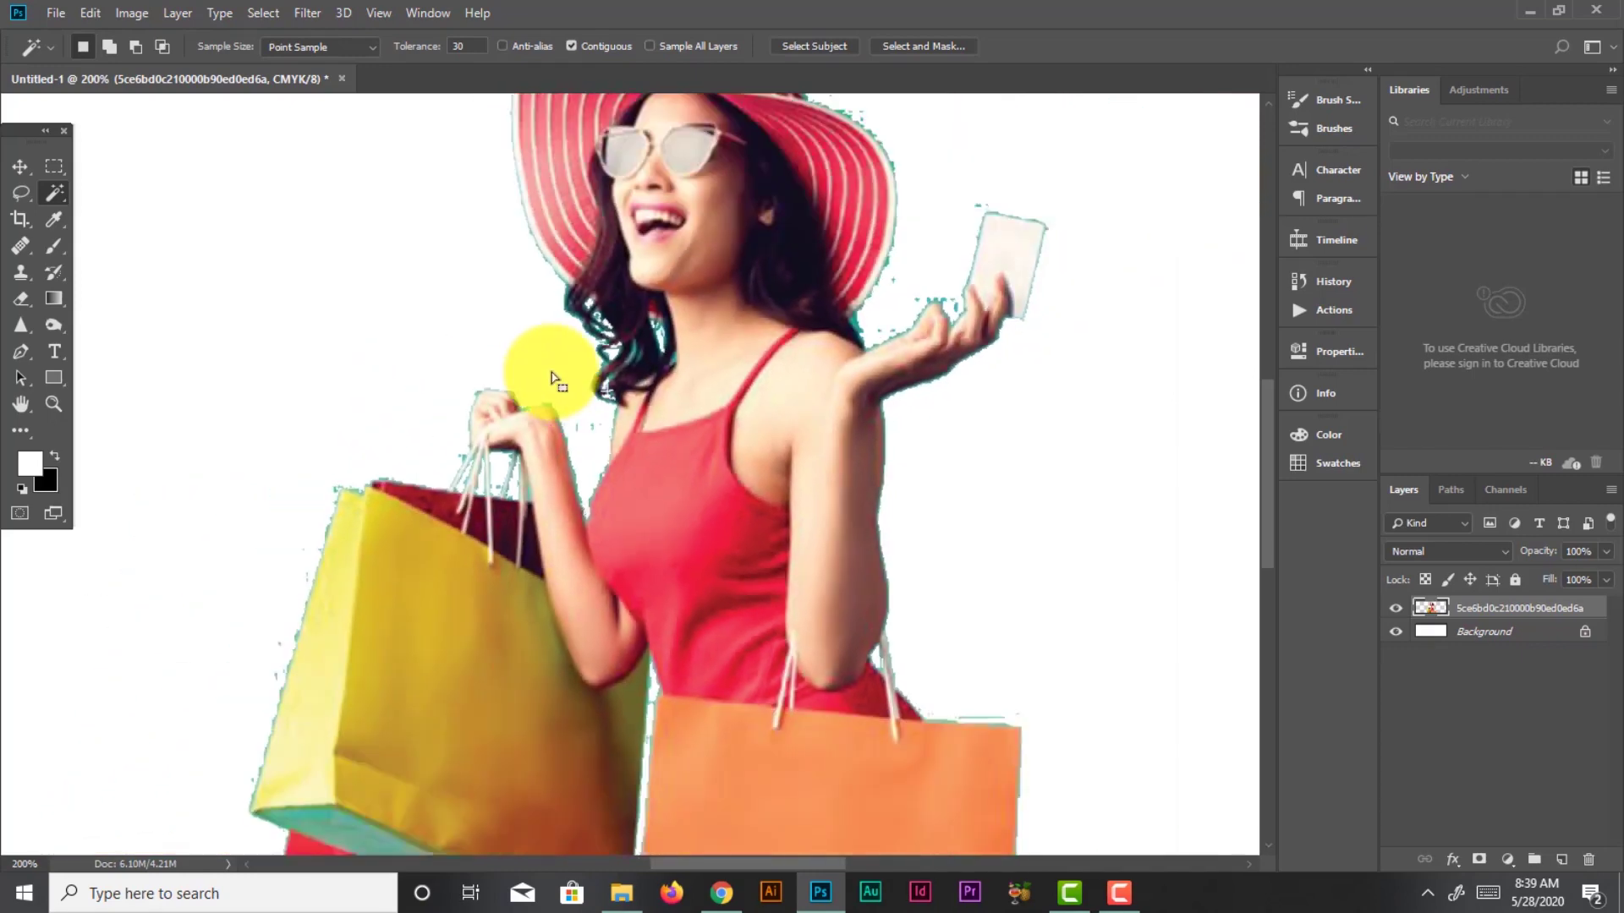
{"action": "key", "text": "ctrl+minus"}
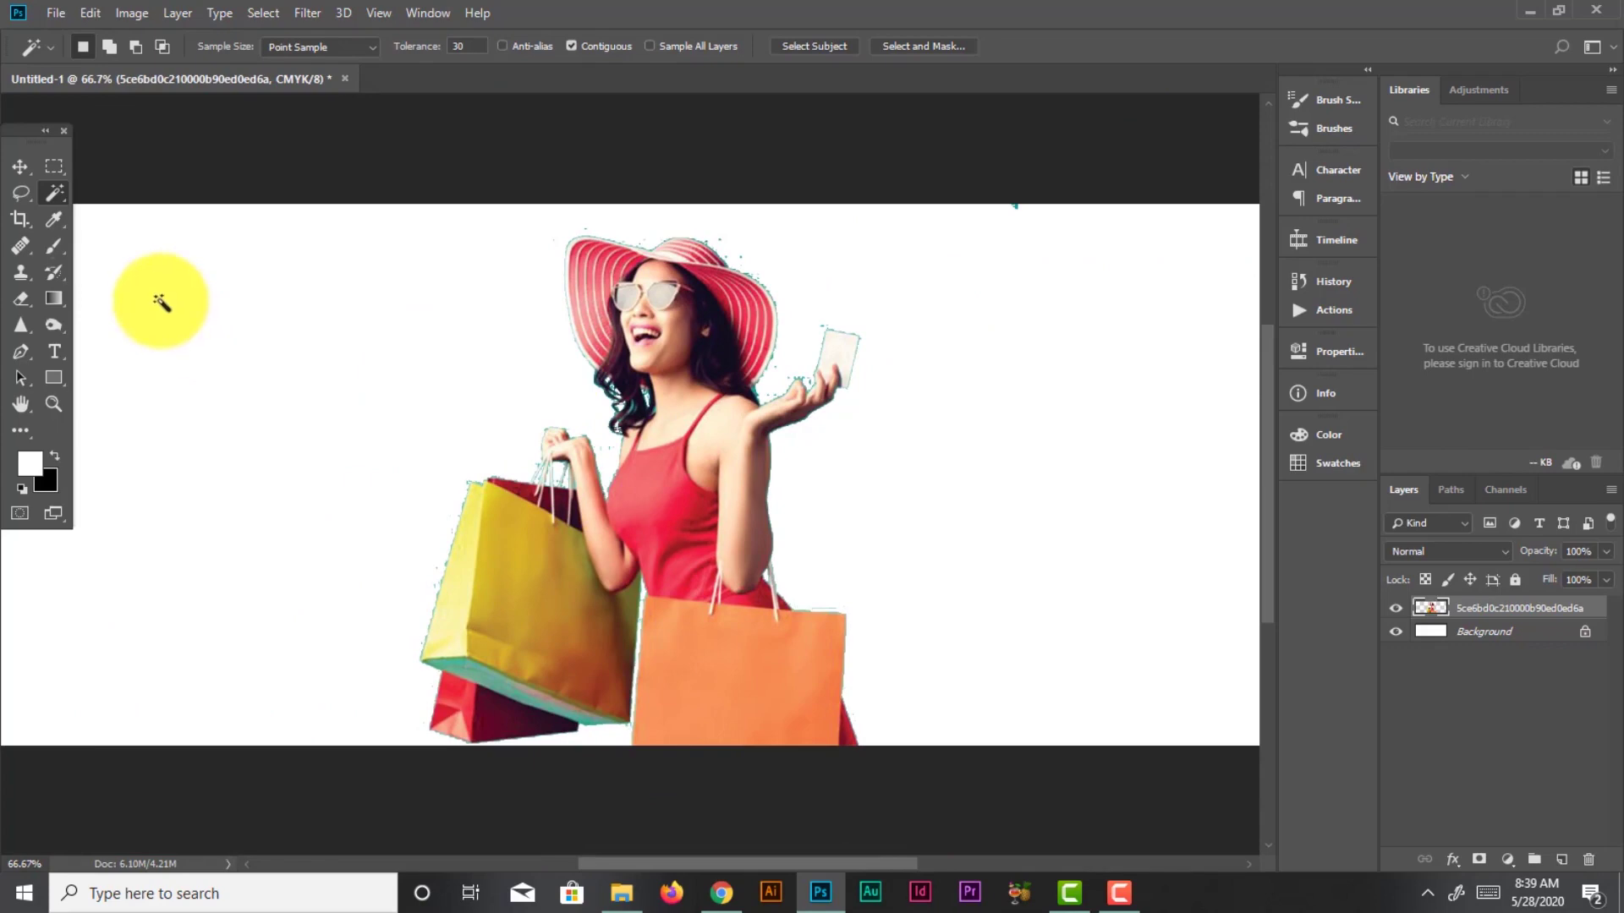
{"action": "right_click", "coordinate": [53, 186]}
With a 27 px Quick Selection brush, select stray background specks near her arm
{"action": "left_click", "coordinate": [118, 191]}
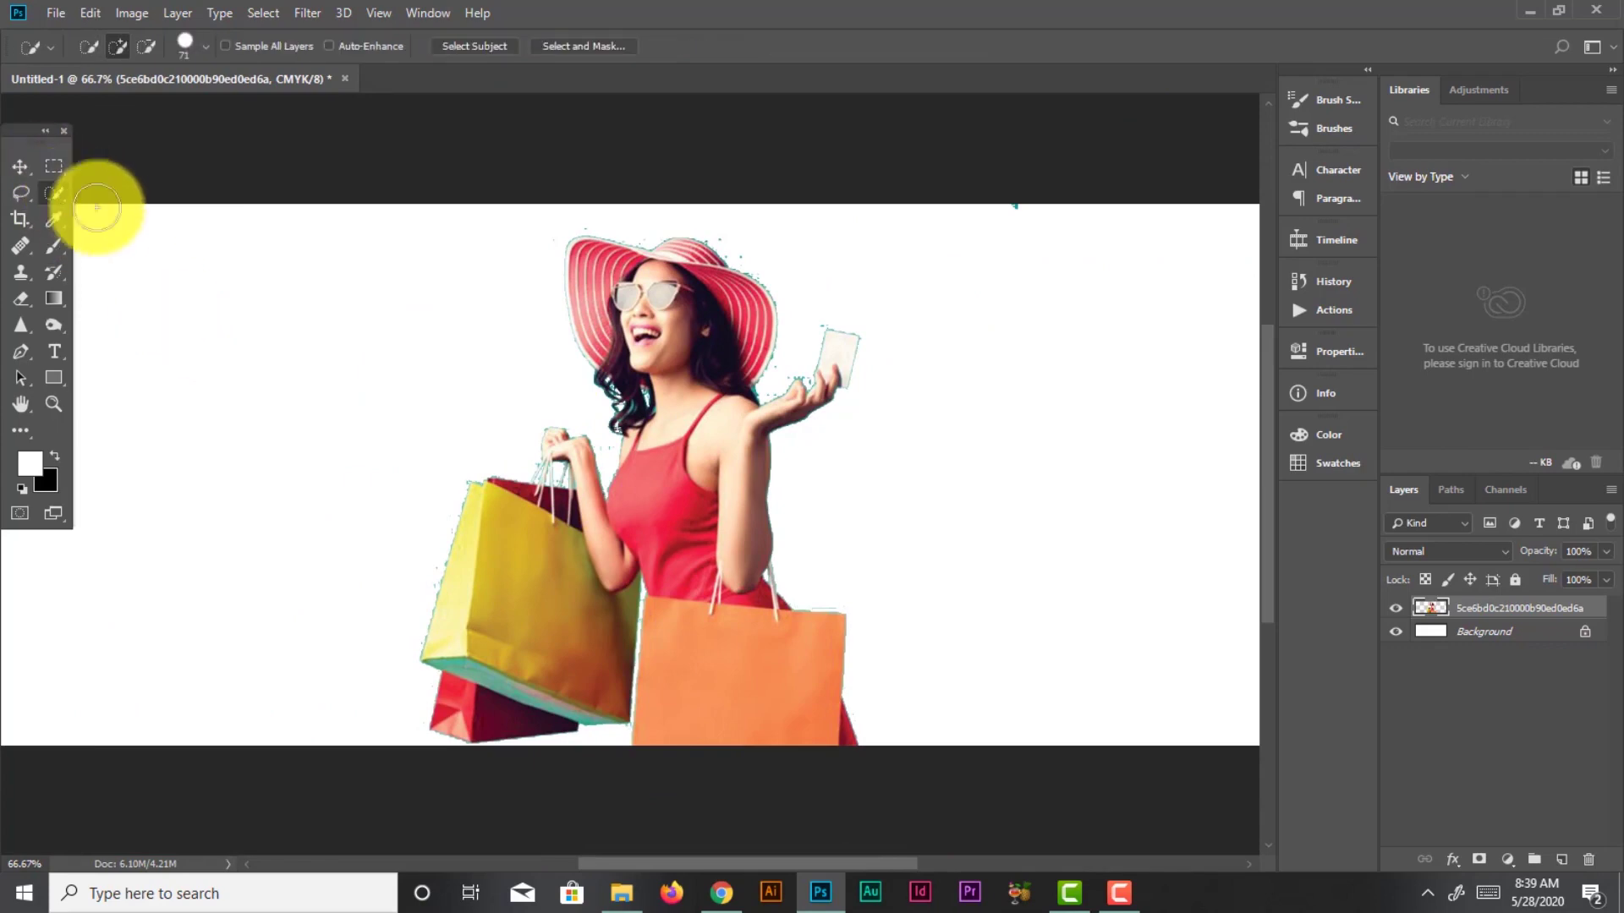
{"action": "key", "text": "ctrl+plus"}
{"action": "key", "text": "ctrl+plus"}
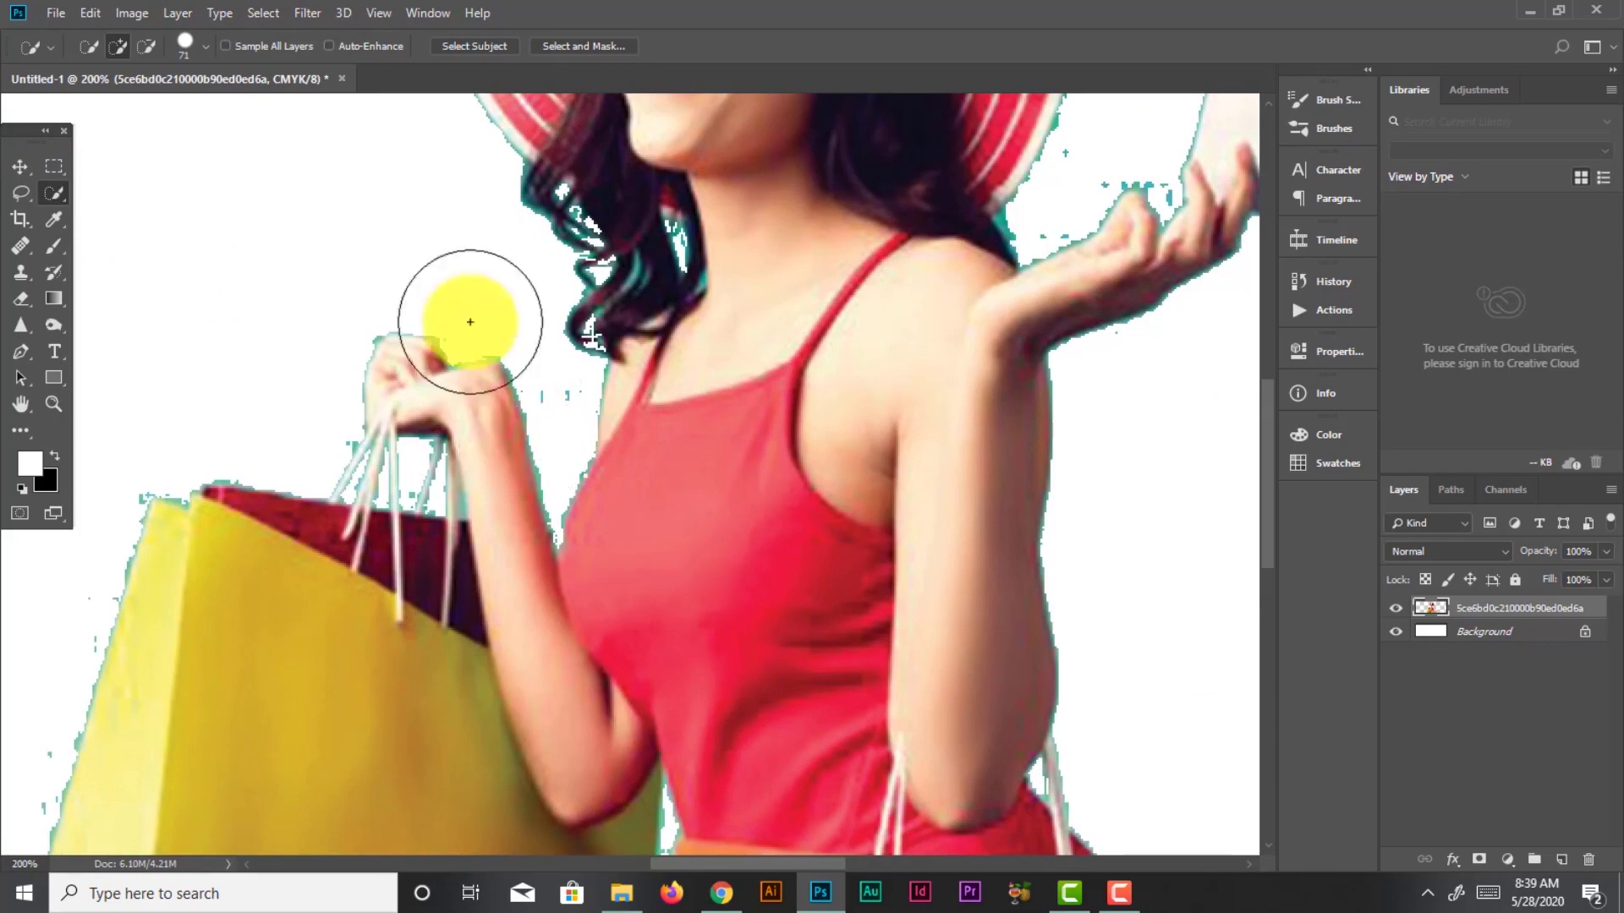
{"action": "left_click", "coordinate": [206, 49]}
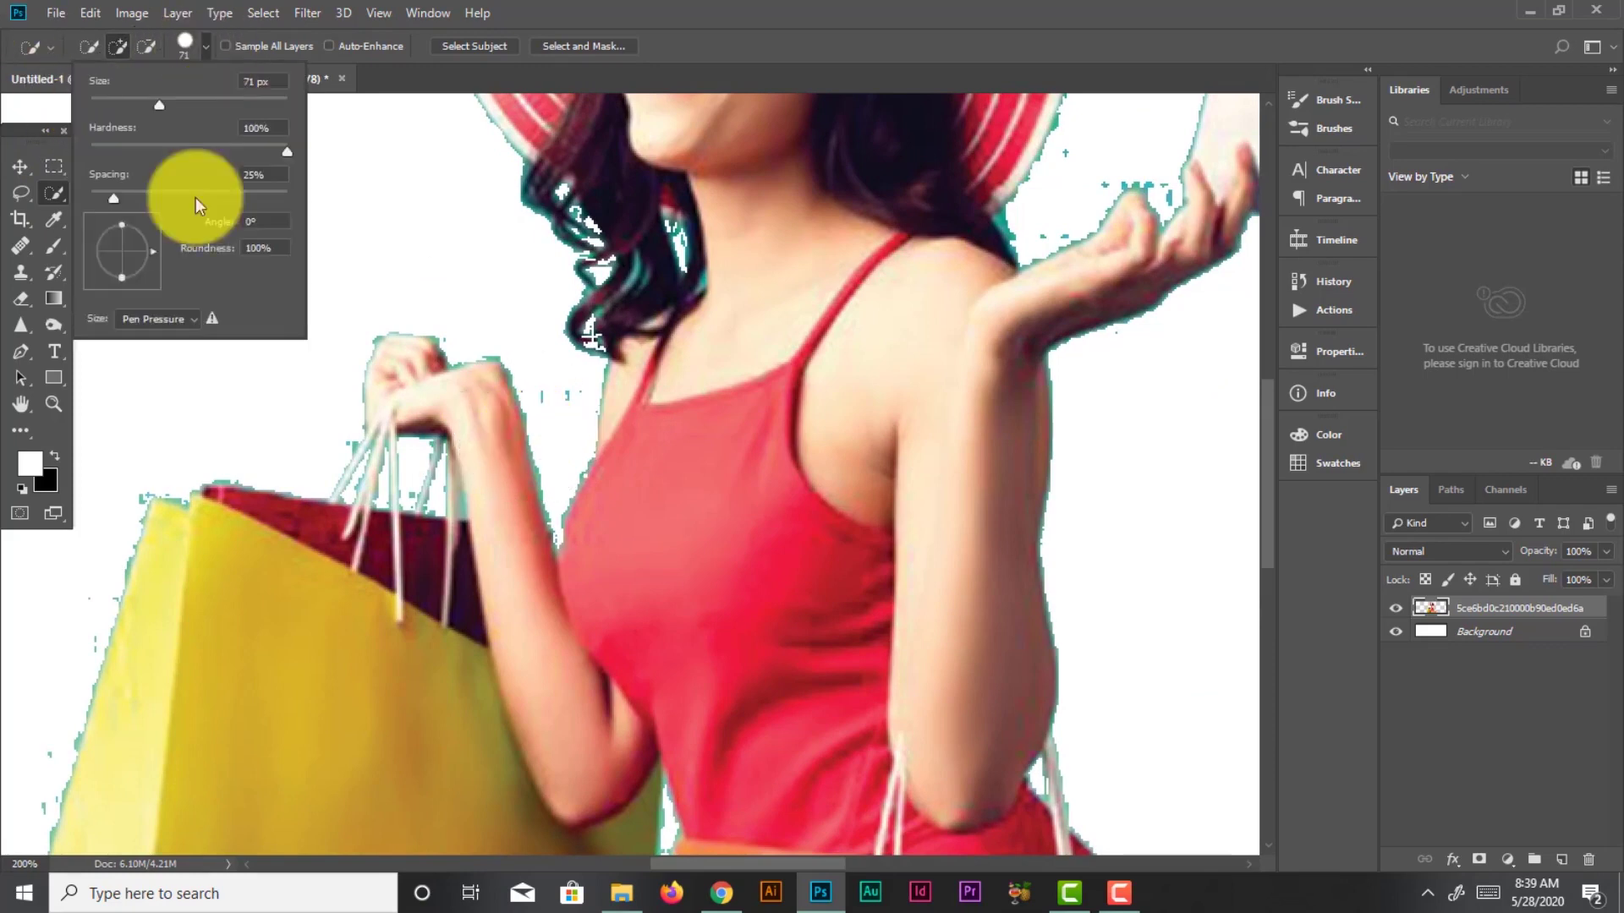
{"action": "left_click_drag", "start_coordinate": [149, 100], "coordinate": [115, 103]}
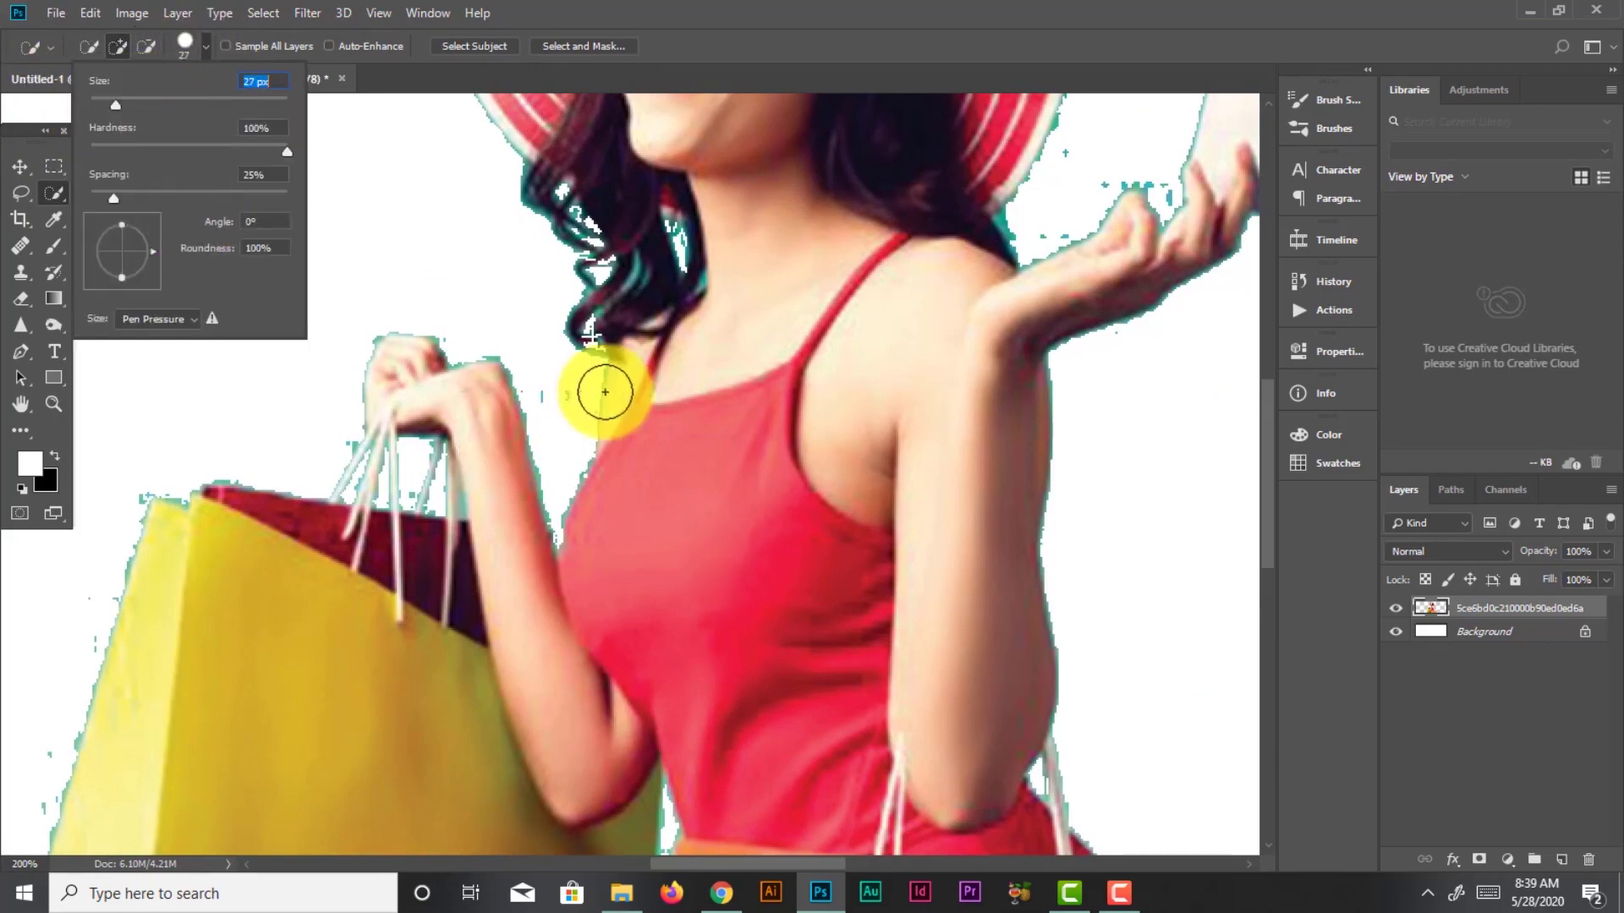
{"action": "left_click", "coordinate": [565, 395]}
{"action": "left_click", "coordinate": [656, 511]}
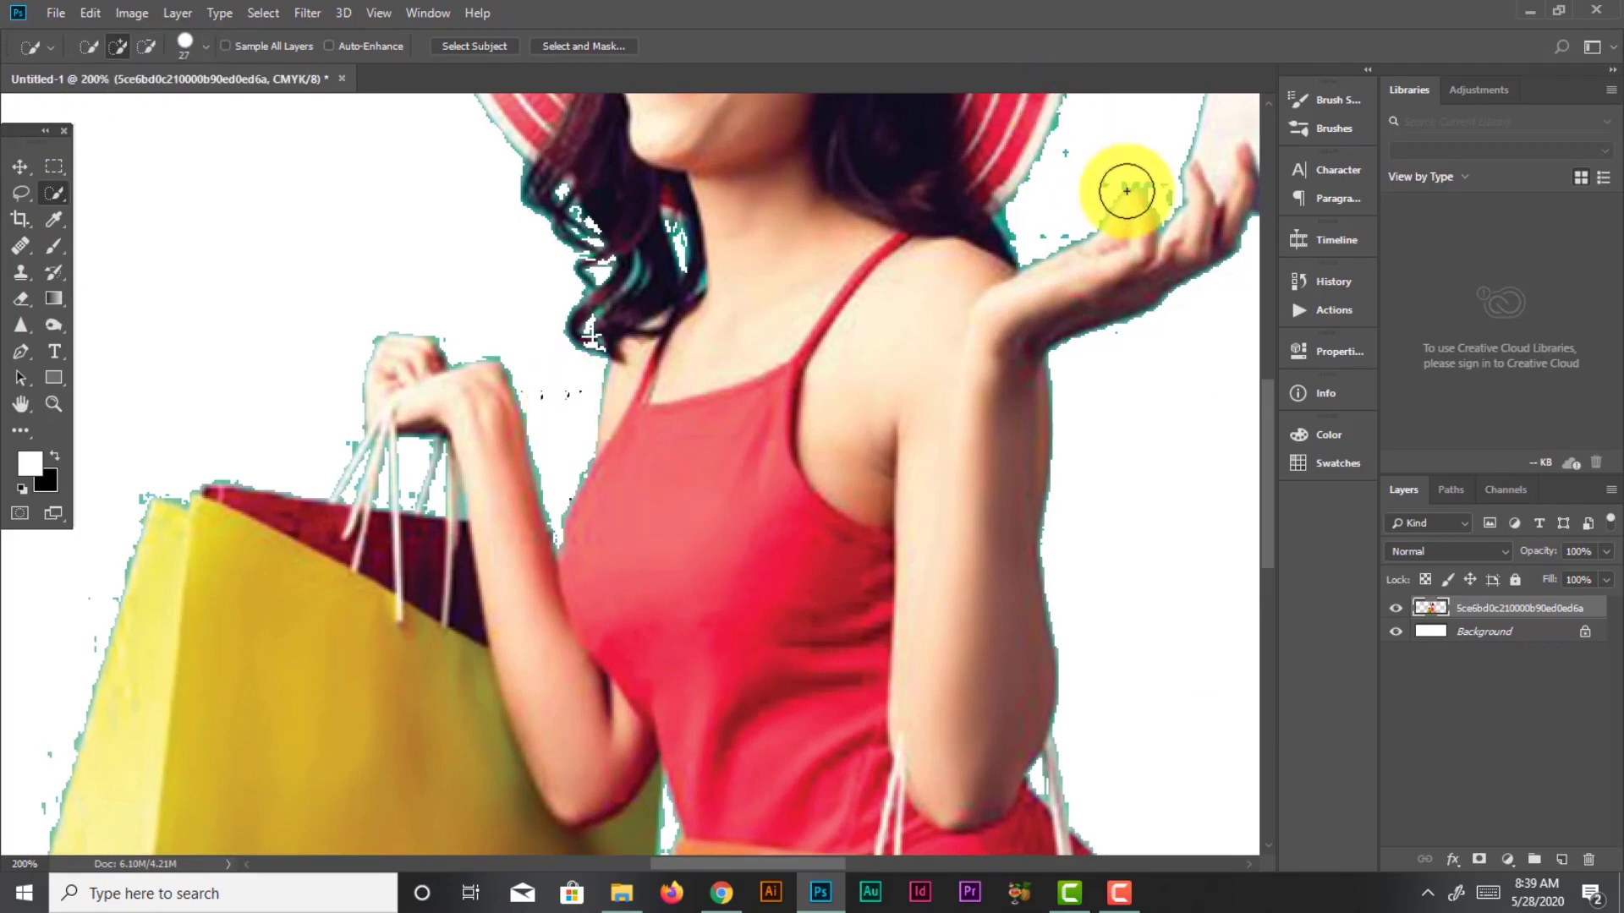
With a 10 px brush, select leftover background along her shoulder and raised hand
{"action": "left_click", "coordinate": [205, 45]}
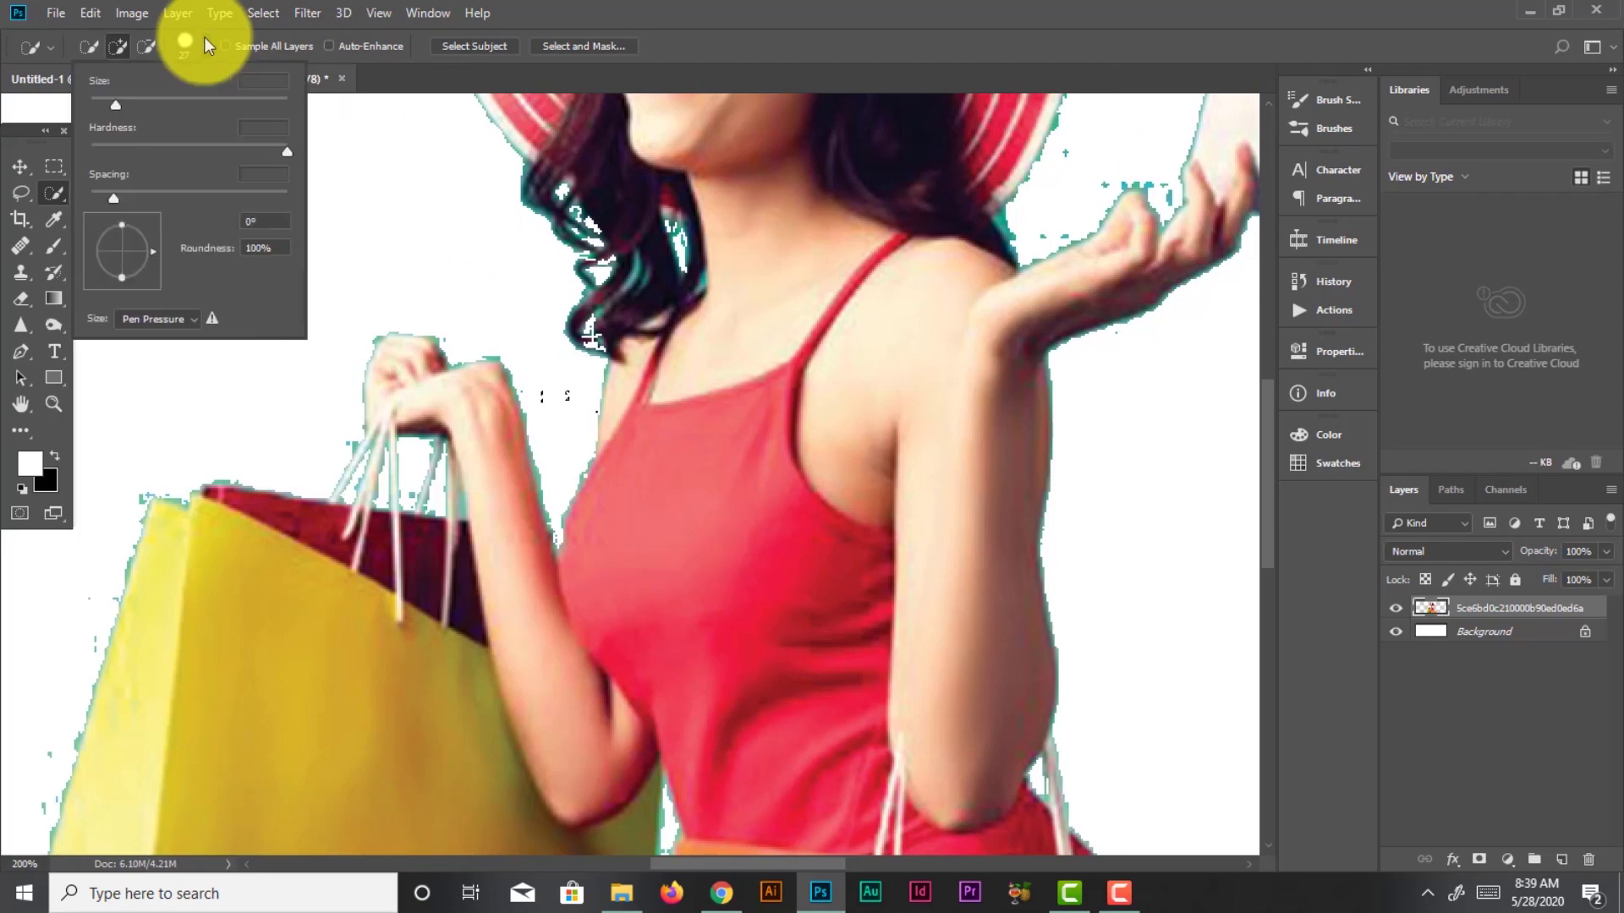
{"action": "left_click_drag", "start_coordinate": [115, 103], "coordinate": [99, 103]}
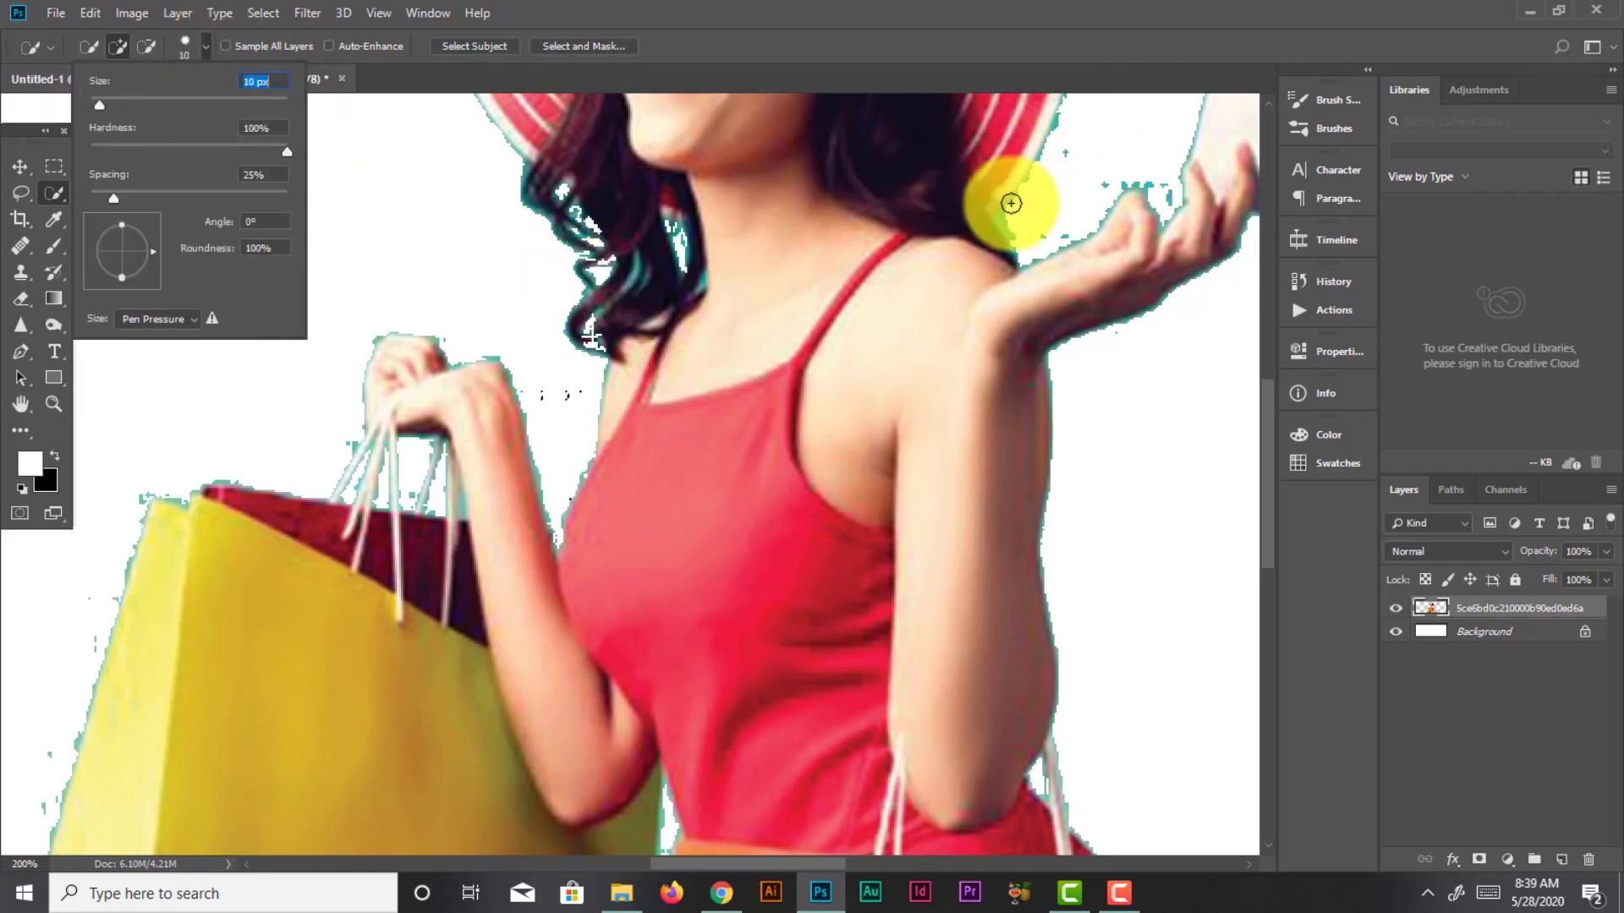
{"action": "left_click", "coordinate": [1007, 218]}
{"action": "mouse_move", "coordinate": [1006, 227]}
{"action": "left_mouse_down"}
{"action": "mouse_move", "coordinate": [1017, 251]}
{"action": "mouse_move", "coordinate": [1131, 174]}
{"action": "mouse_move", "coordinate": [1182, 186]}
{"action": "mouse_move", "coordinate": [1156, 189]}
{"action": "mouse_move", "coordinate": [1169, 196]}
{"action": "mouse_move", "coordinate": [1134, 166]}
{"action": "mouse_move", "coordinate": [1092, 191]}
{"action": "mouse_move", "coordinate": [1083, 153]}
{"action": "mouse_move", "coordinate": [1065, 151]}
{"action": "left_mouse_up"}
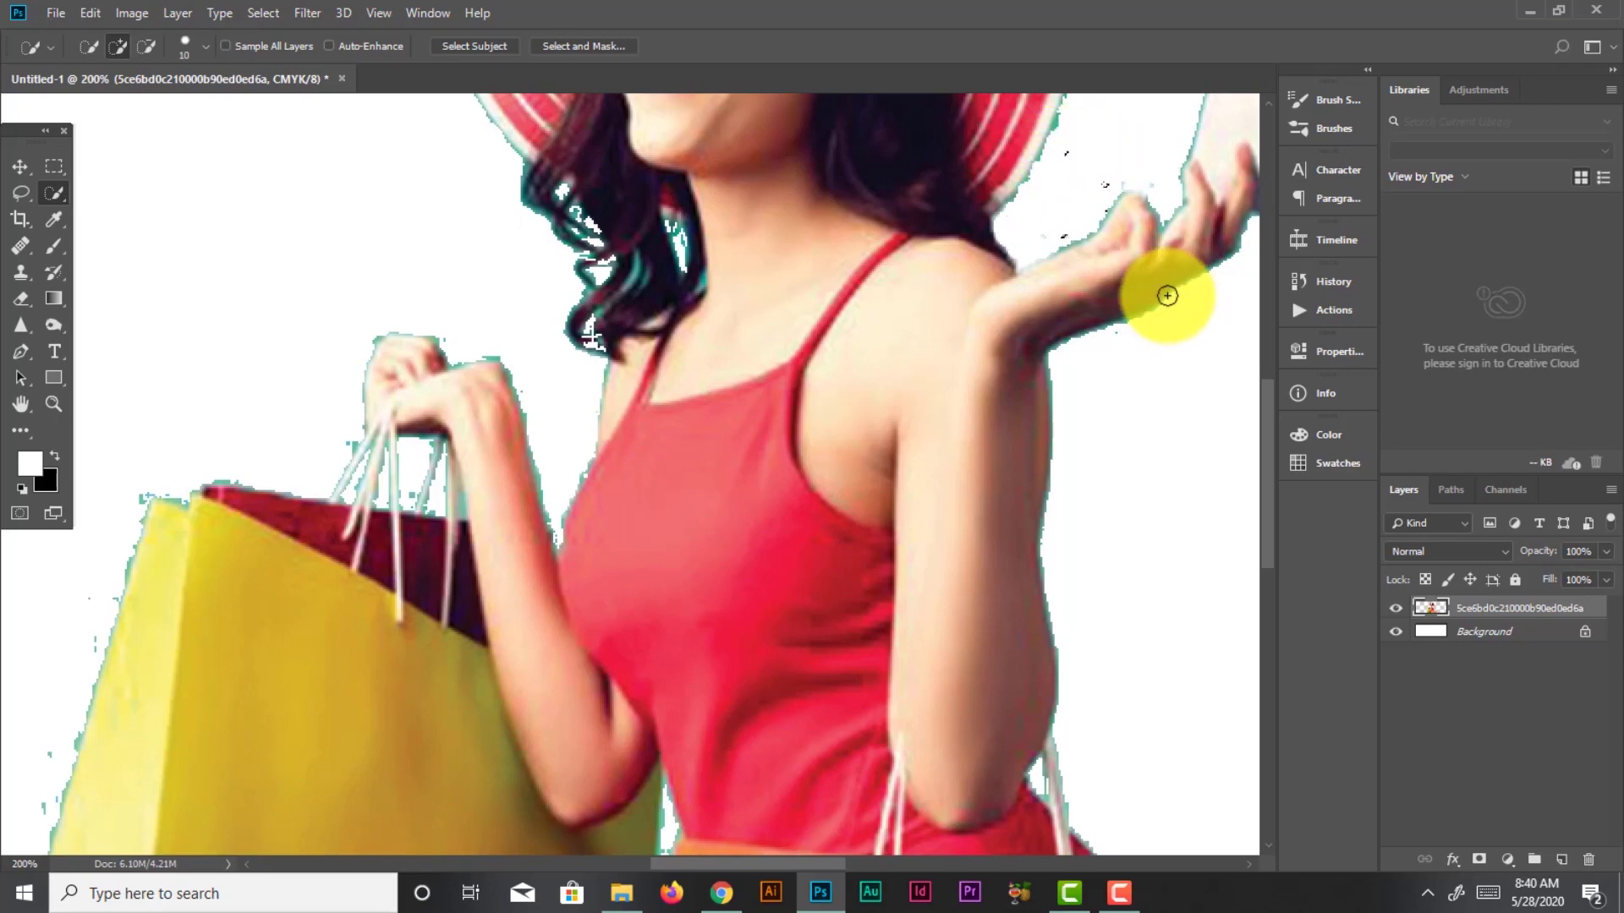
{"action": "scroll", "coordinate": [1167, 295], "scroll_direction": "down", "scroll_amount": 2}
{"action": "scroll", "coordinate": [1167, 295], "scroll_direction": "down", "scroll_amount": 2}
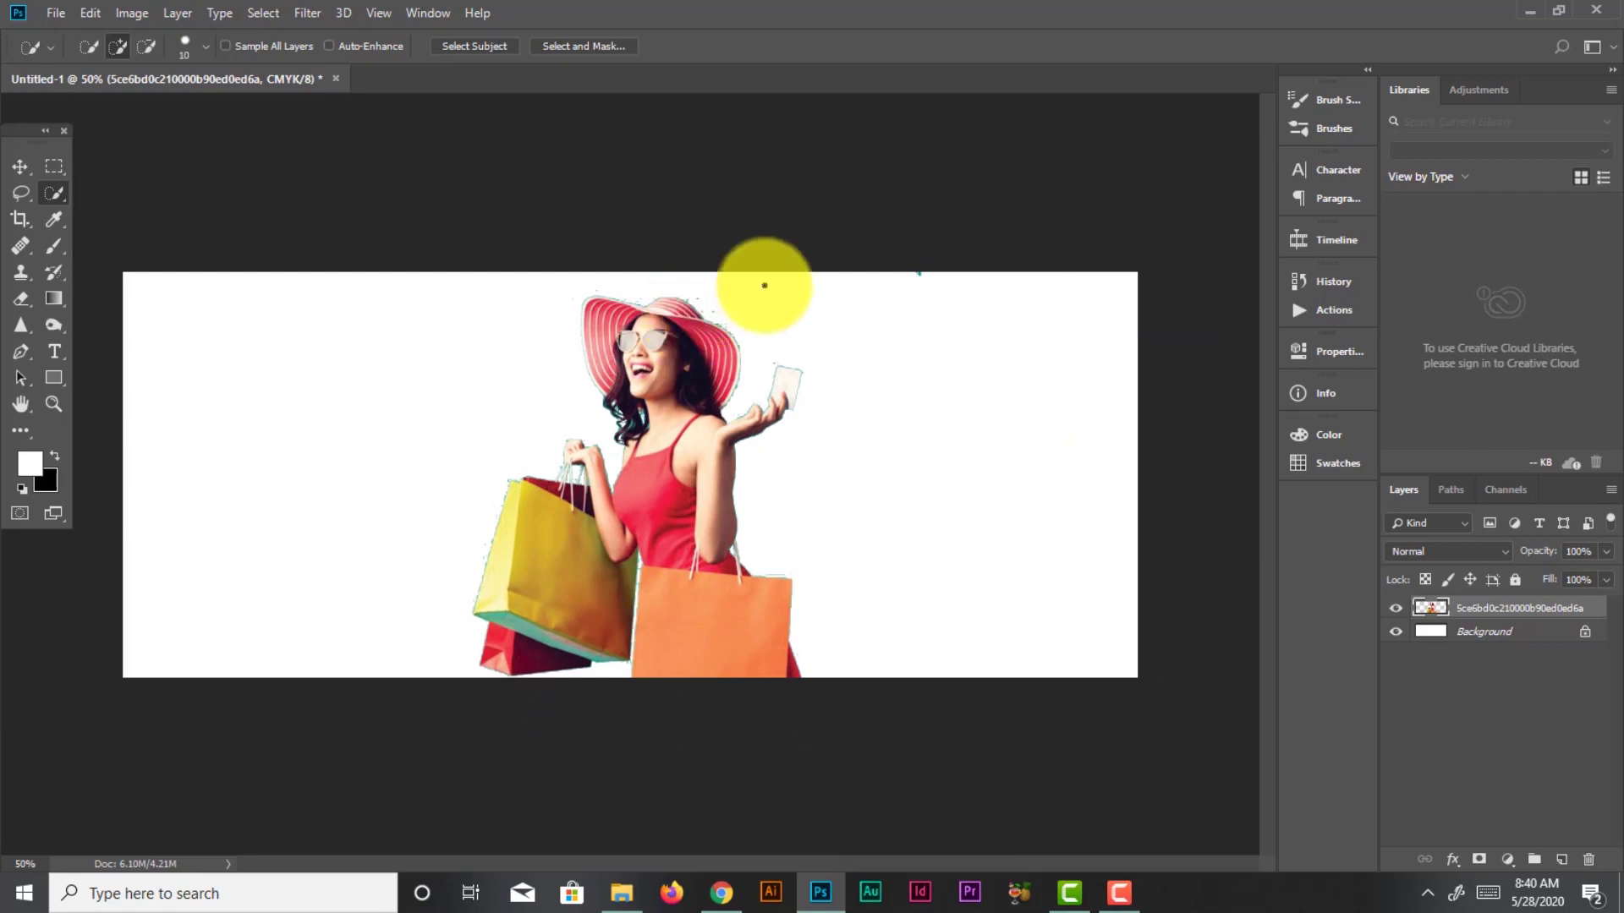
Zoom out to the whole banner and pick the Rectangle tool
{"action": "scroll", "coordinate": [764, 285], "scroll_direction": "up", "scroll_amount": 1}
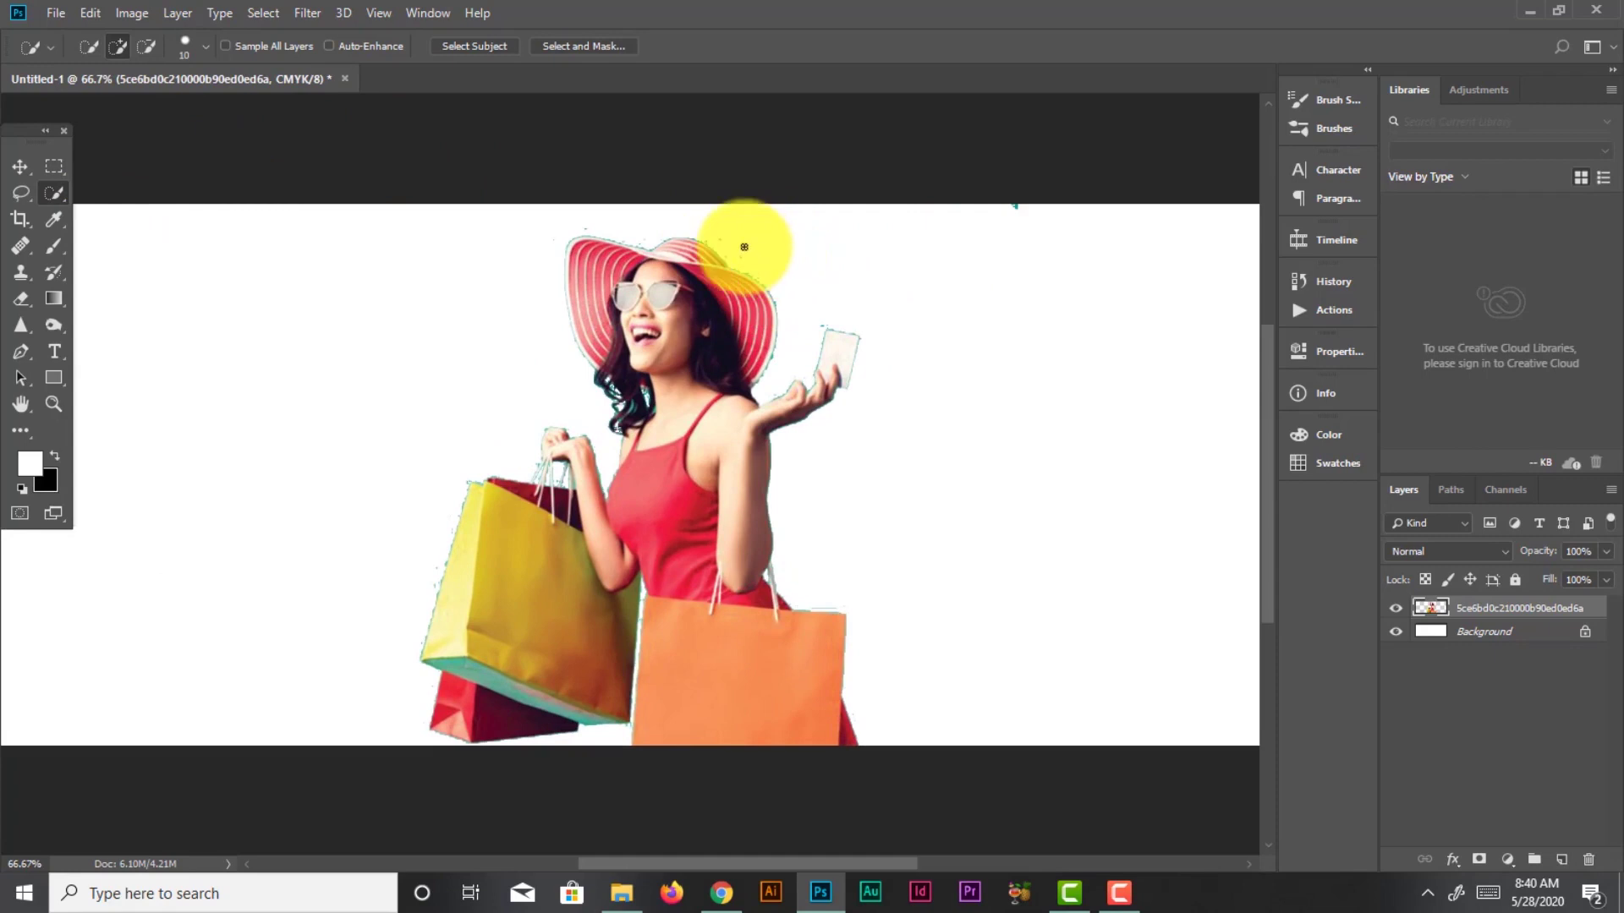
{"action": "key", "text": "ctrl+minus"}
{"action": "key", "text": "v"}
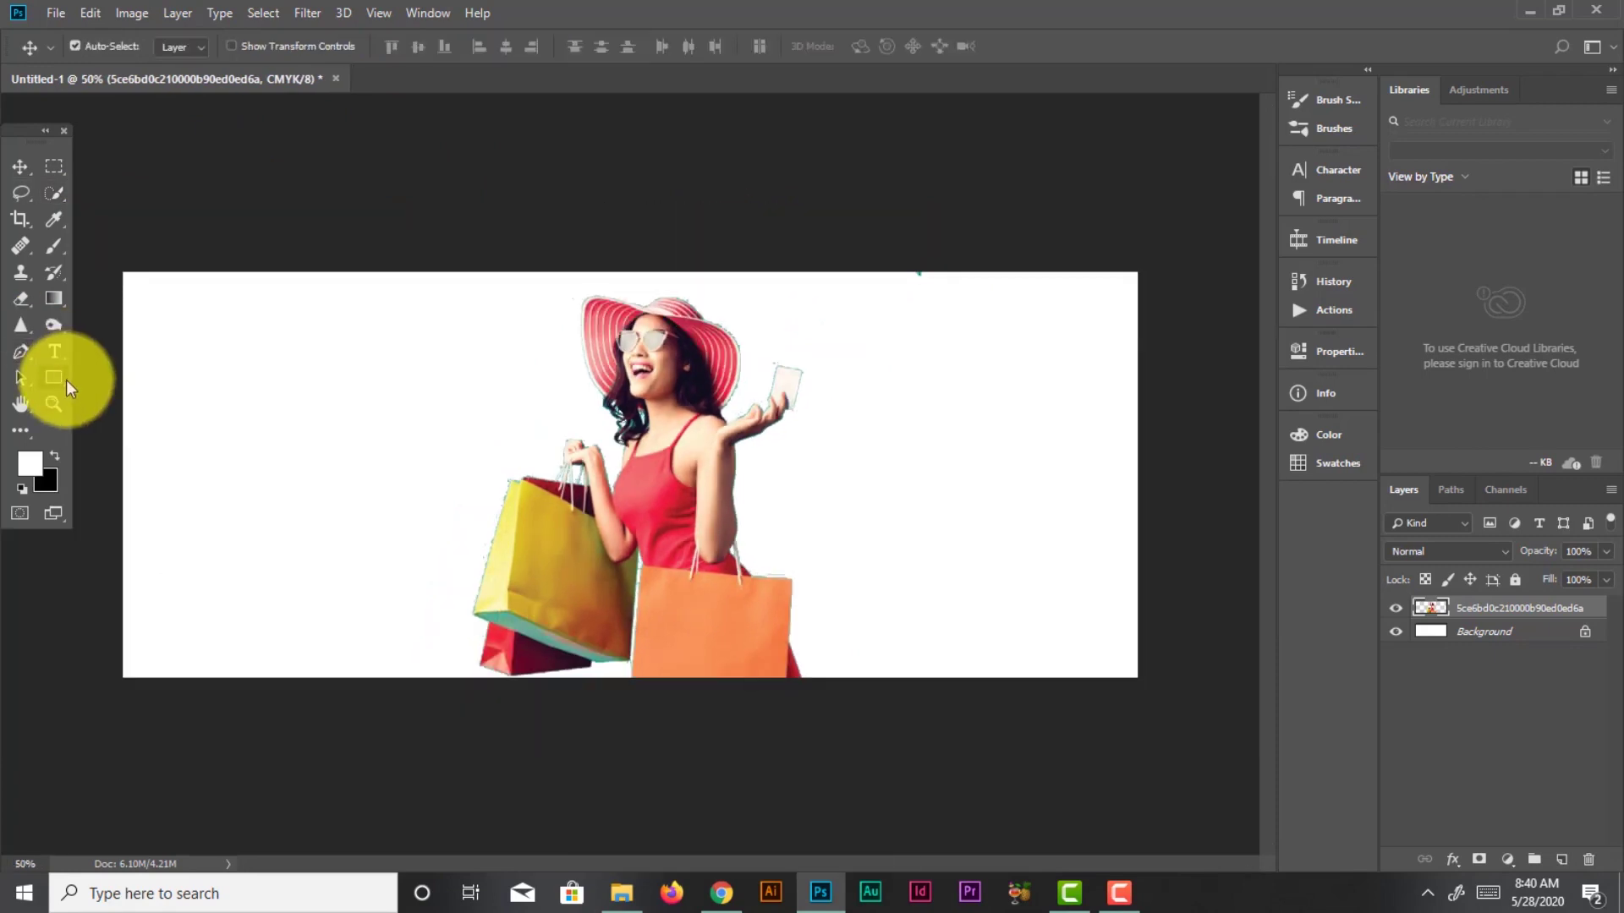
{"action": "left_click", "coordinate": [65, 379]}
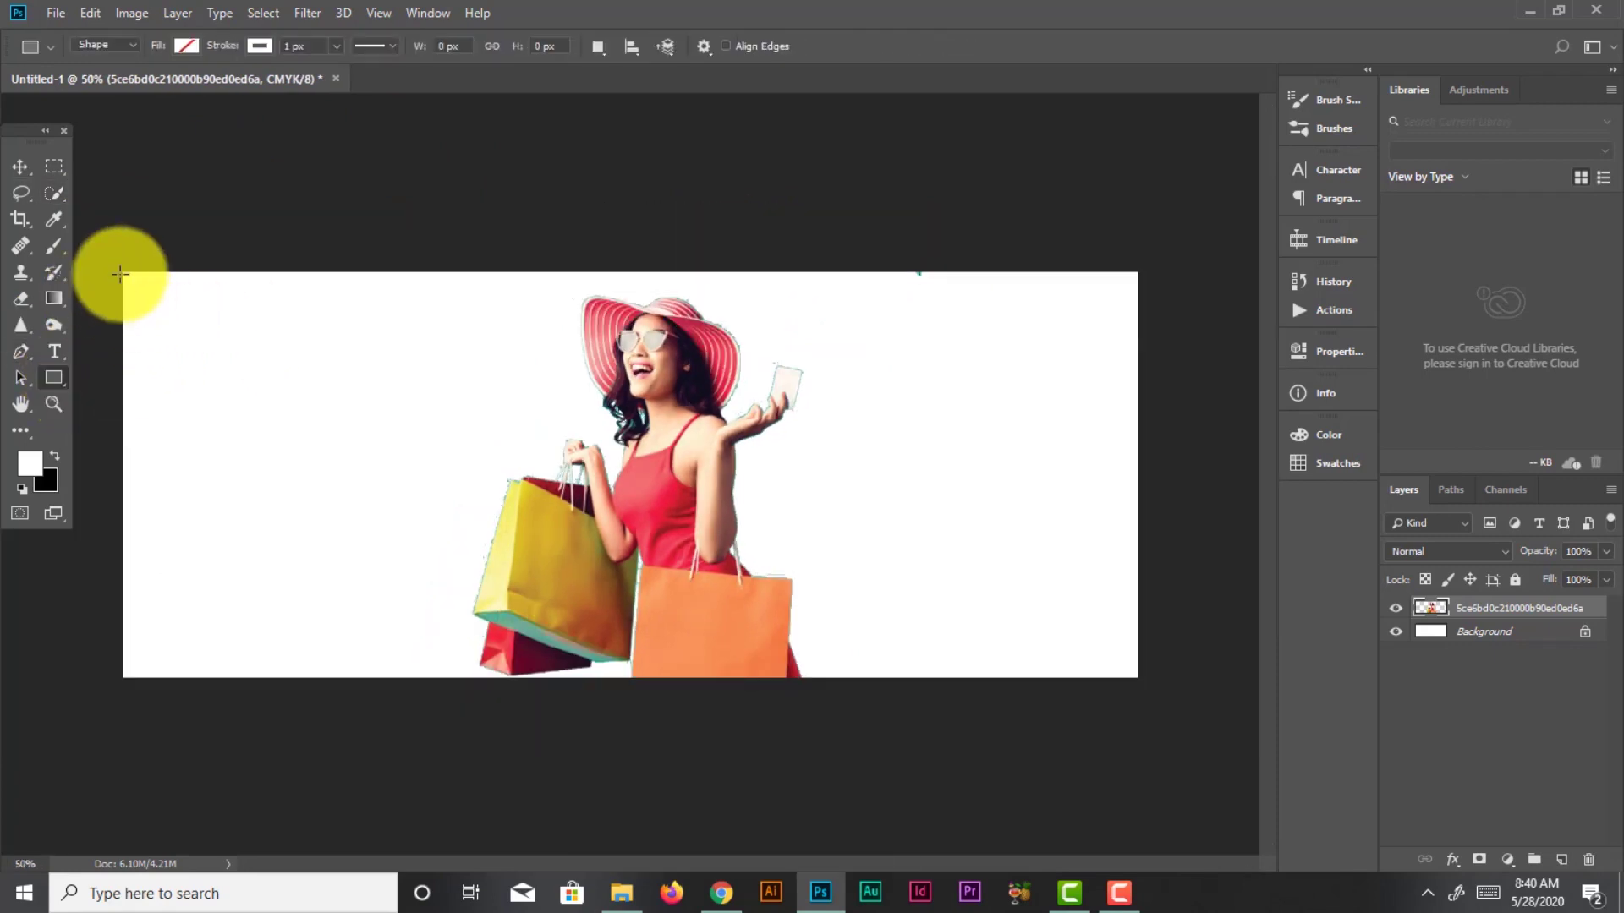
{"action": "key", "text": "v"}
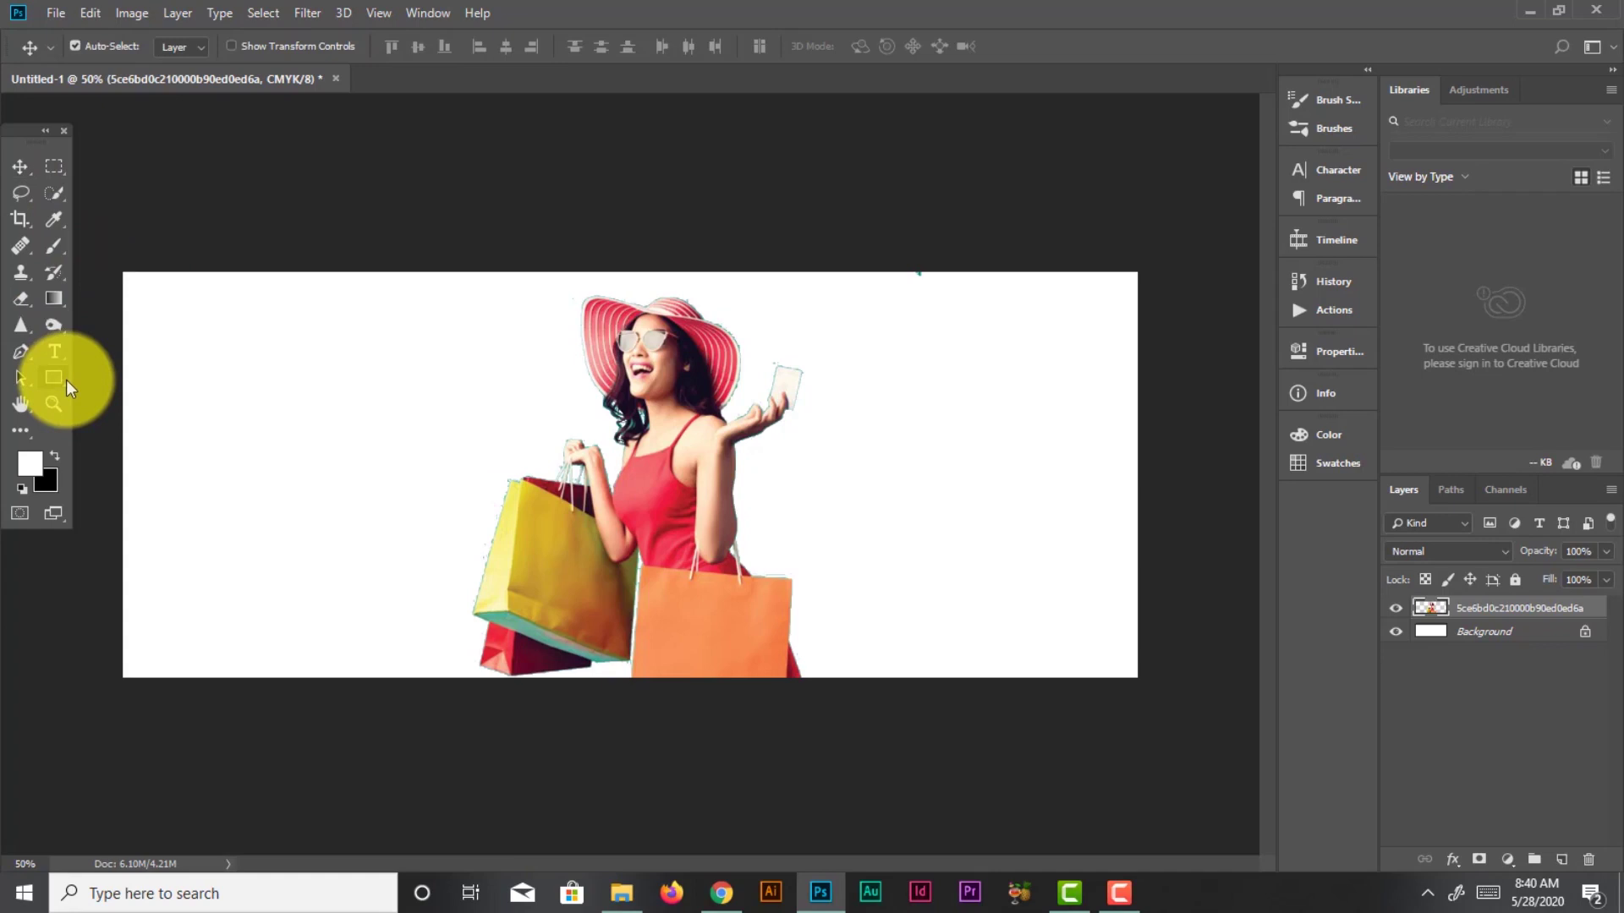
{"action": "left_click", "coordinate": [66, 379]}
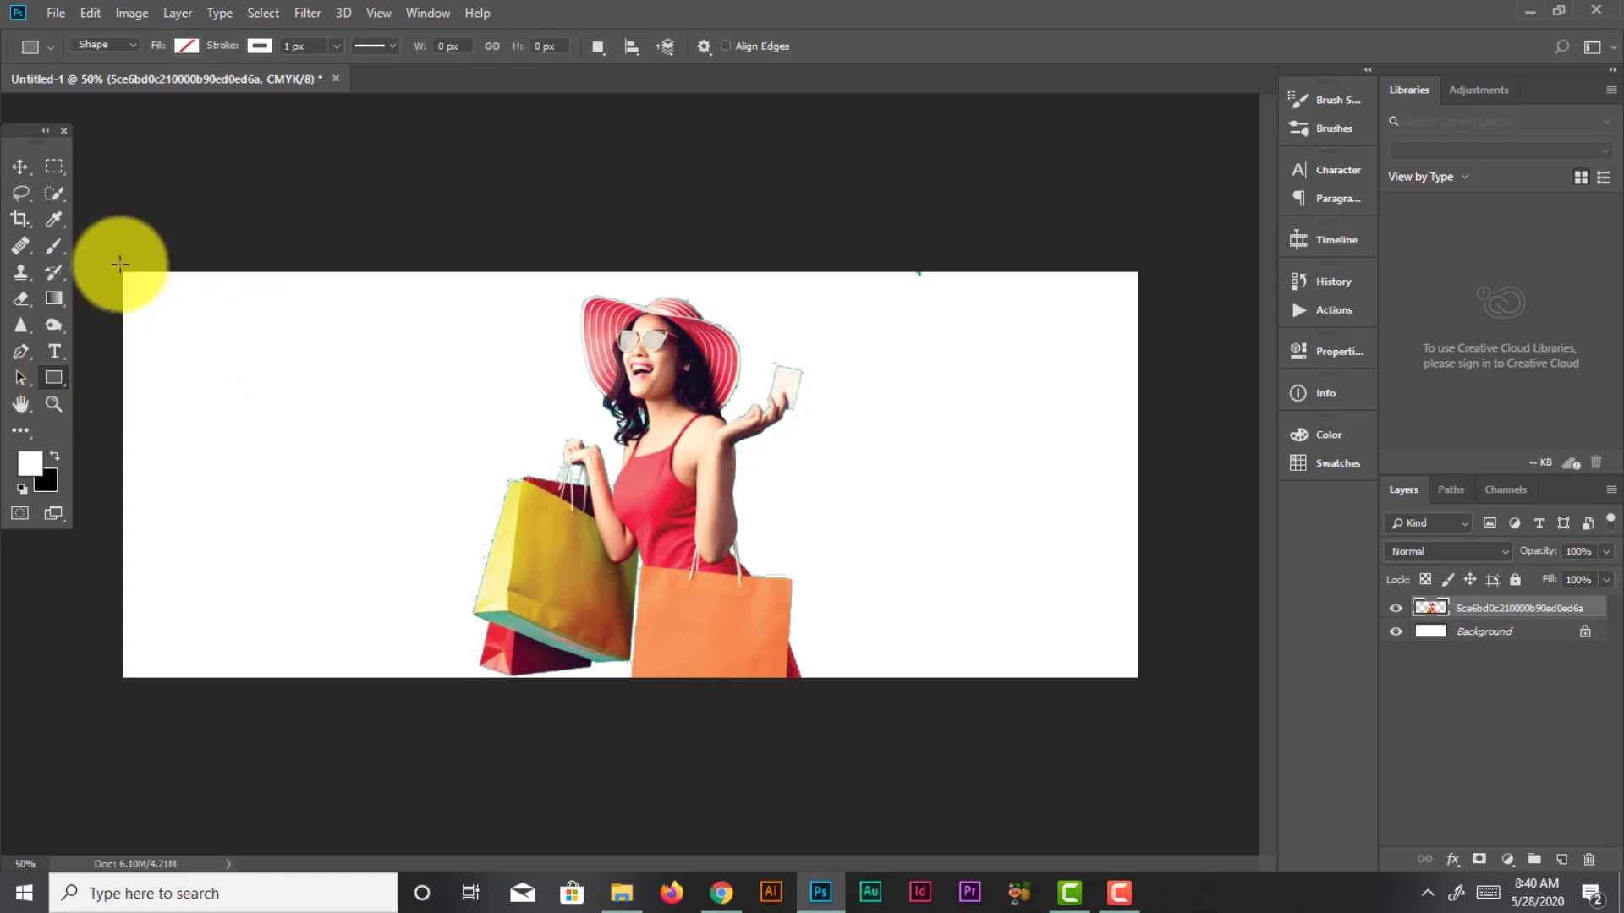
Draw Rectangle 1 from the canvas's top-left to bottom-right corner
{"action": "key", "text": "v"}
{"action": "left_click", "coordinate": [50, 379]}
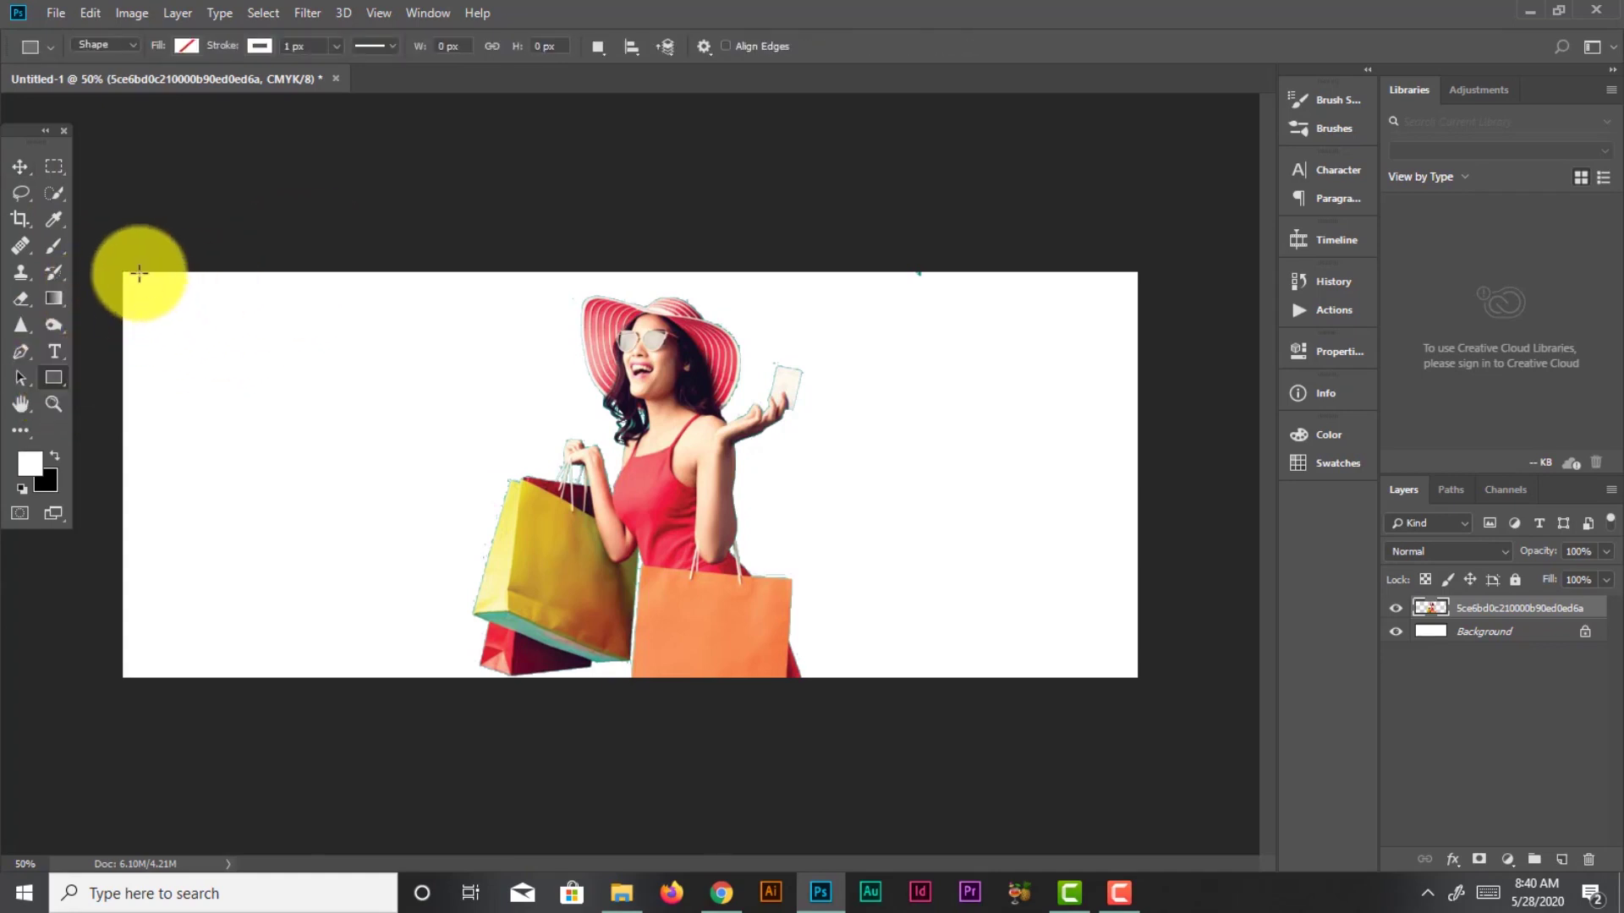
{"action": "left_click_drag", "start_coordinate": [123, 272], "coordinate": [1138, 675]}
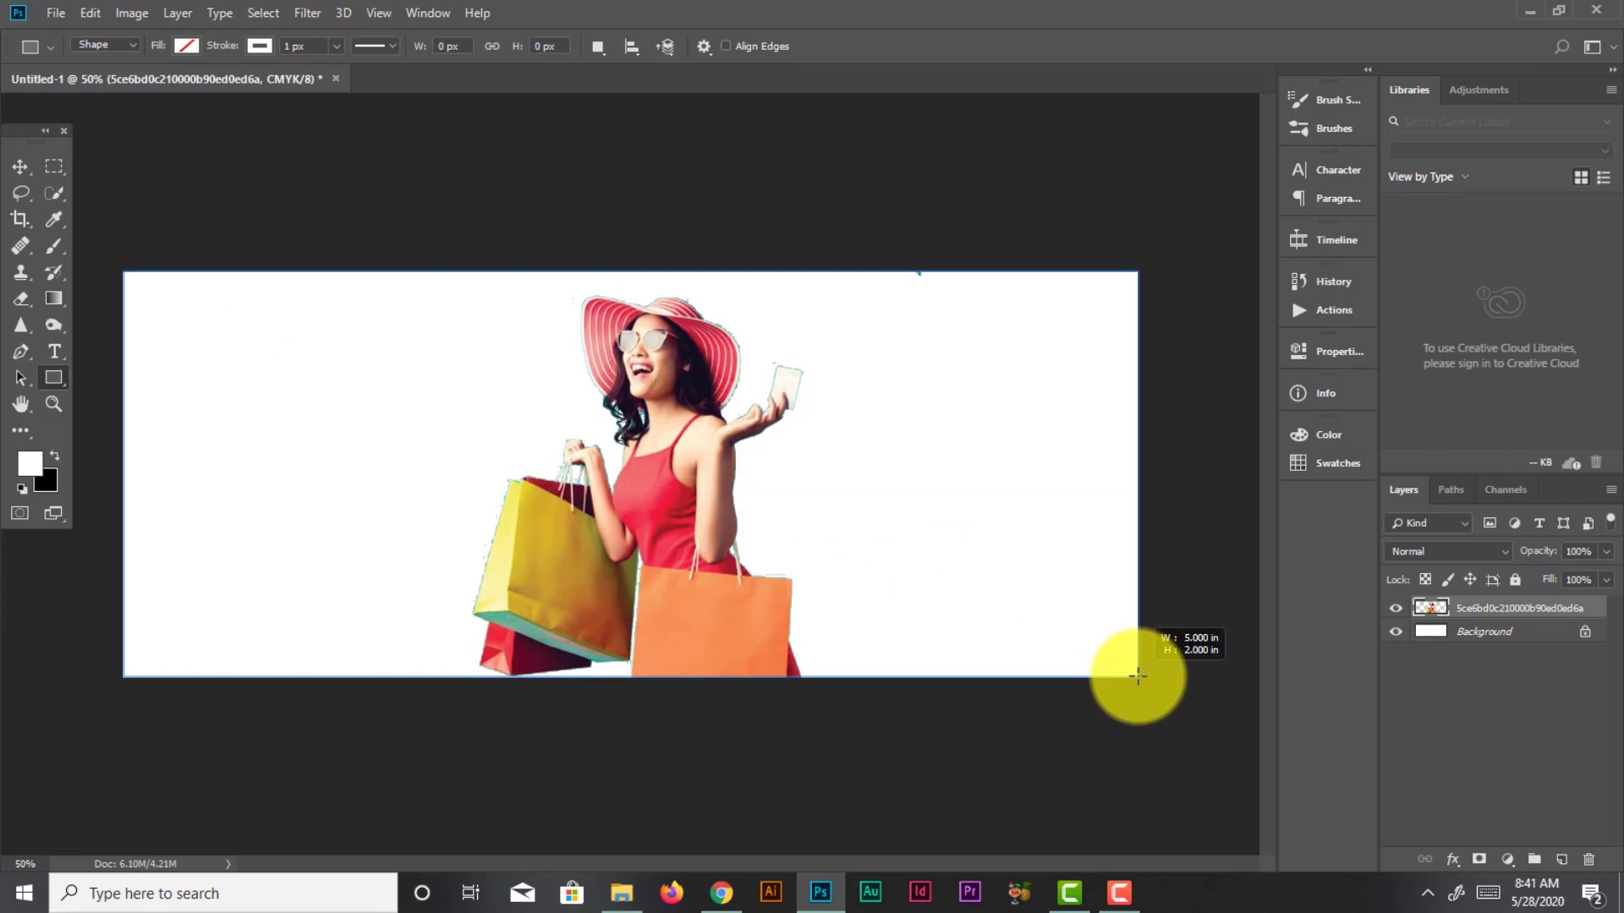
{"action": "left_click_drag", "start_coordinate": [1137, 676], "coordinate": [1137, 677]}
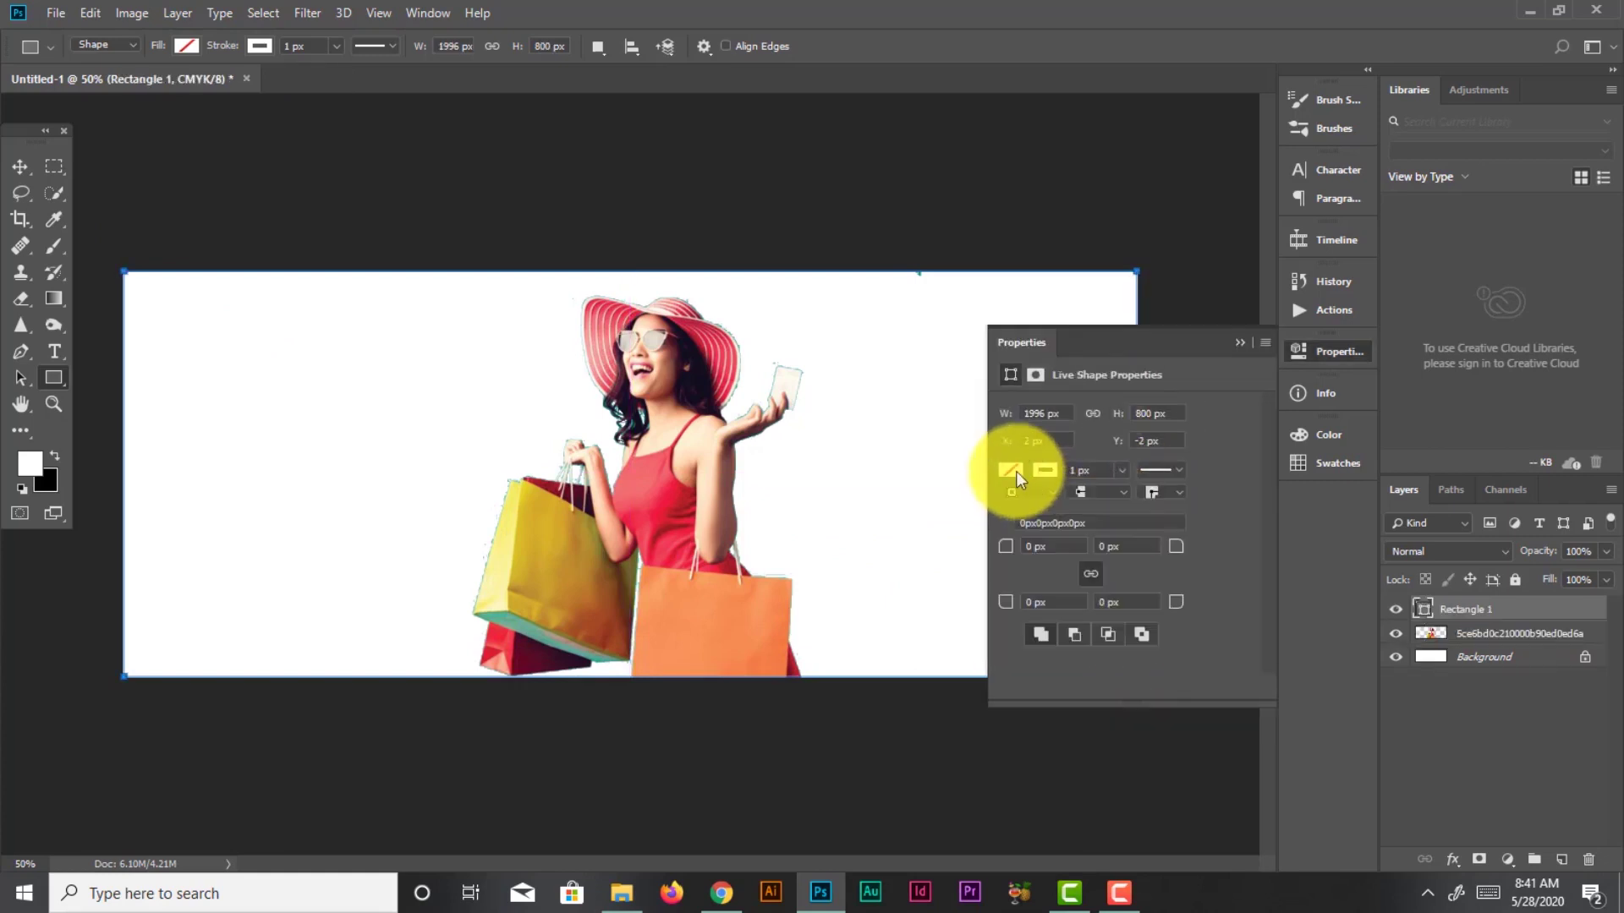
Give Rectangle 1 a bright lemon yellow fill from the swatches
{"action": "left_click", "coordinate": [1017, 470]}
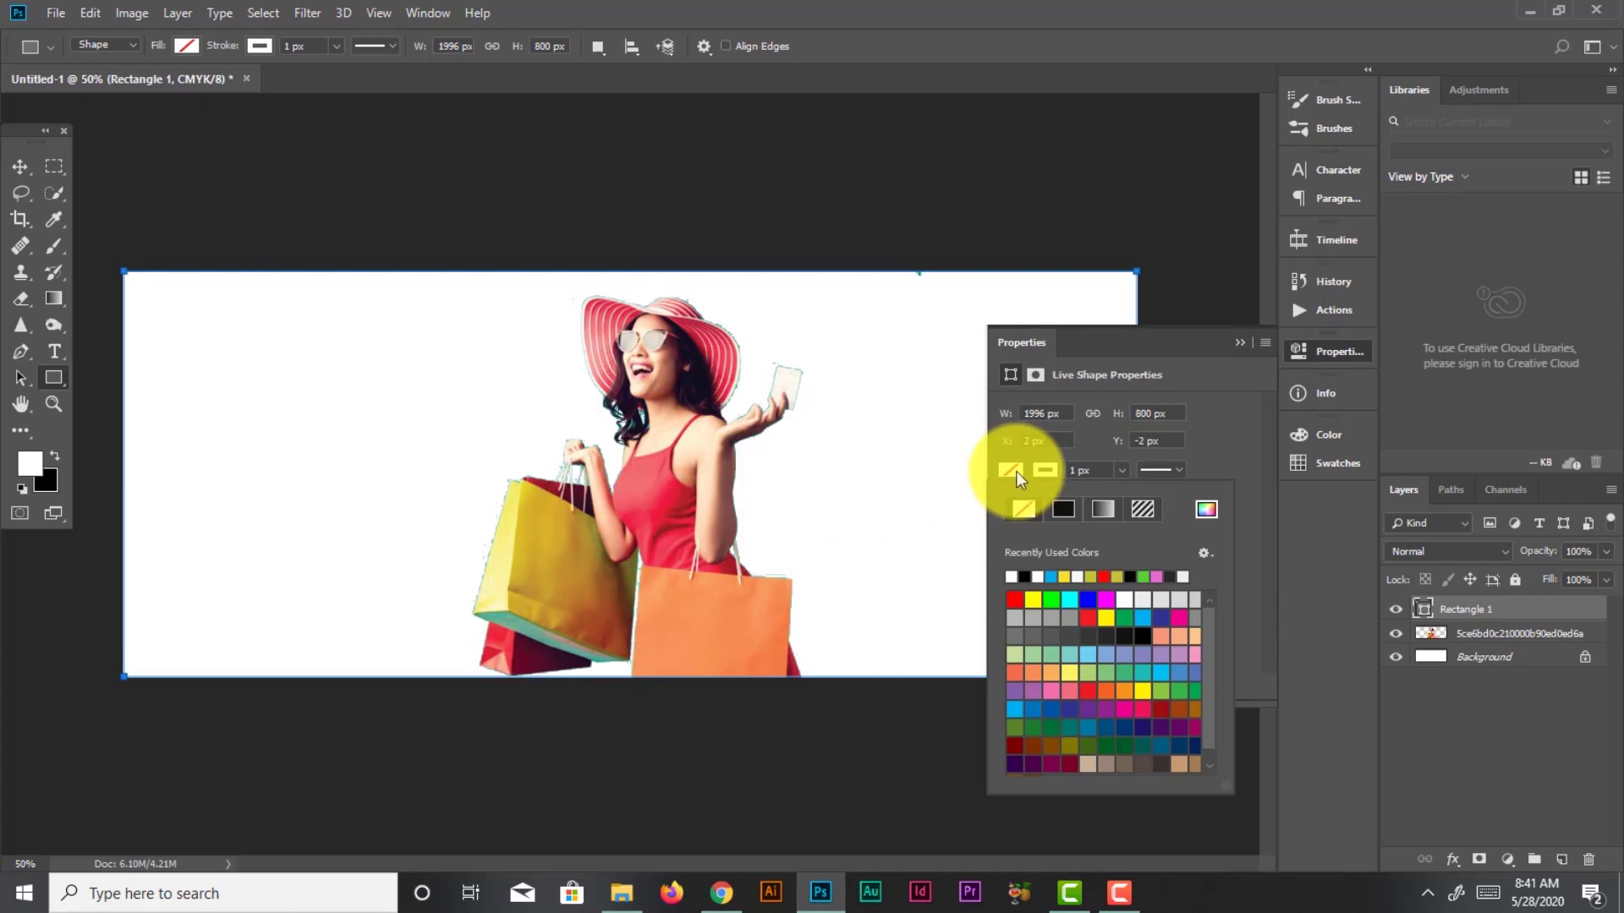
{"action": "left_click", "coordinate": [1033, 600]}
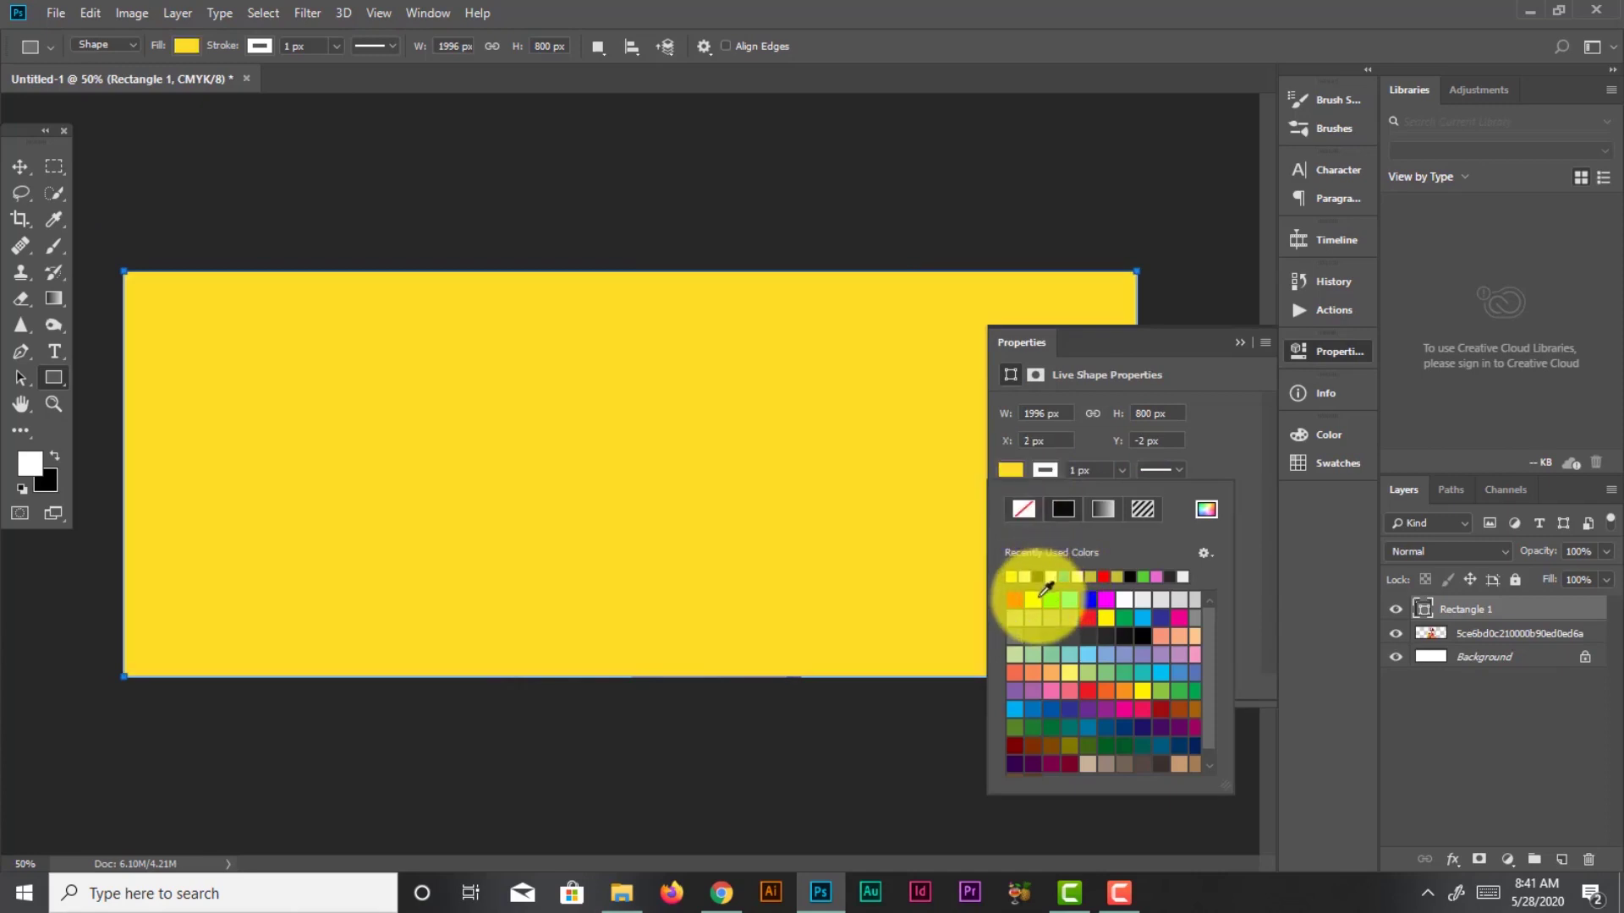
{"action": "left_click", "coordinate": [1033, 600]}
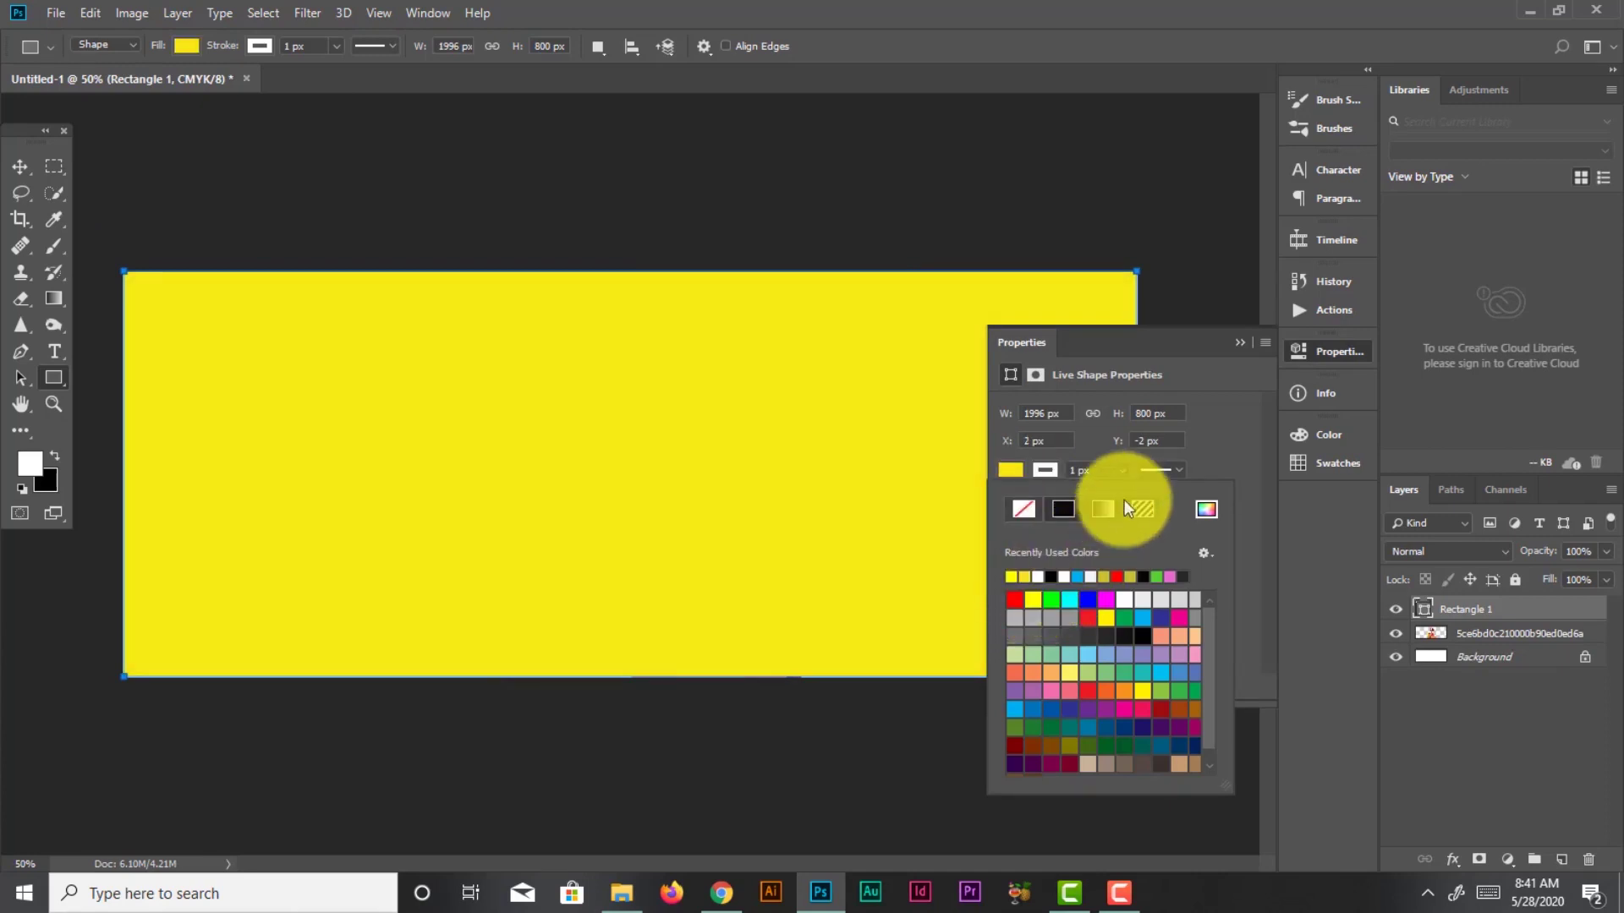
{"action": "left_click", "coordinate": [1043, 465]}
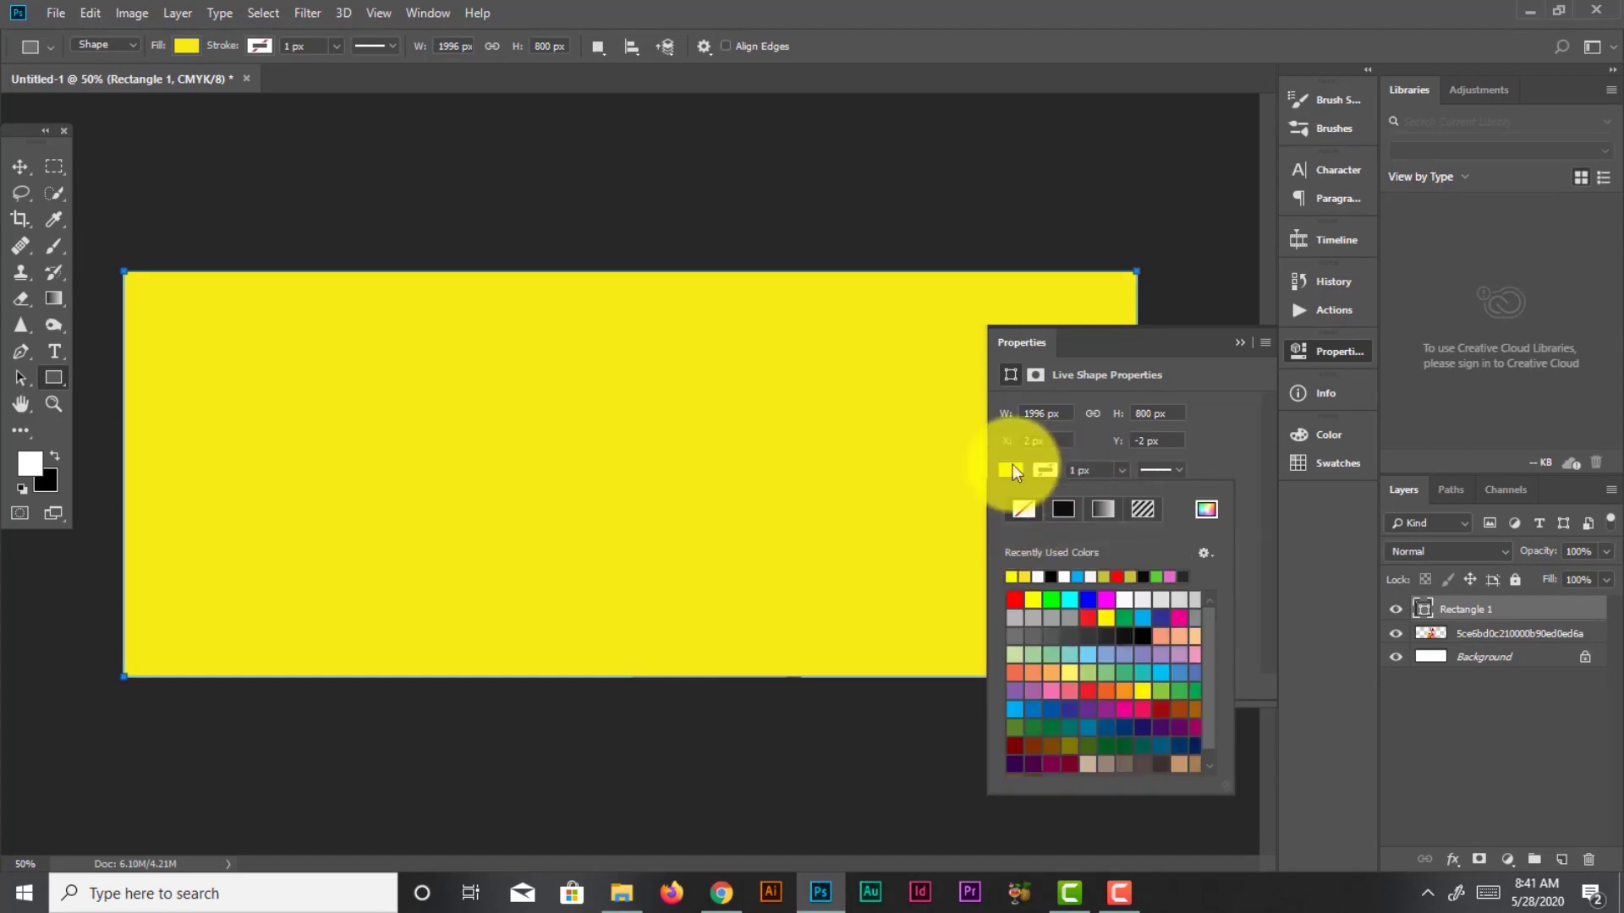
{"action": "left_click", "coordinate": [1240, 343]}
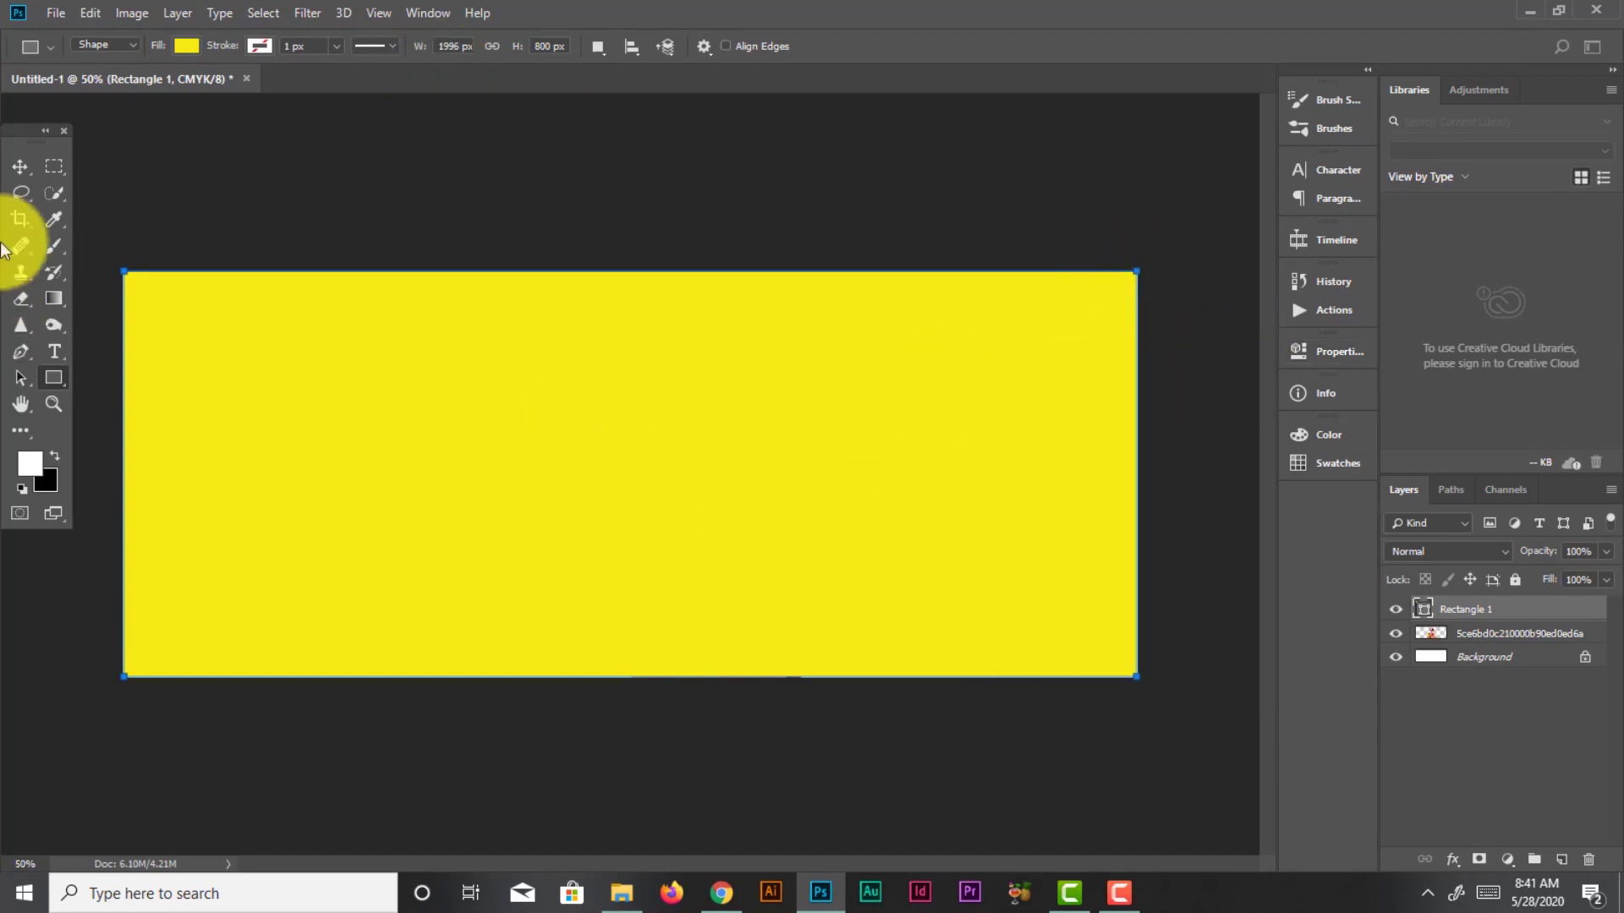
{"action": "left_click", "coordinate": [20, 164]}
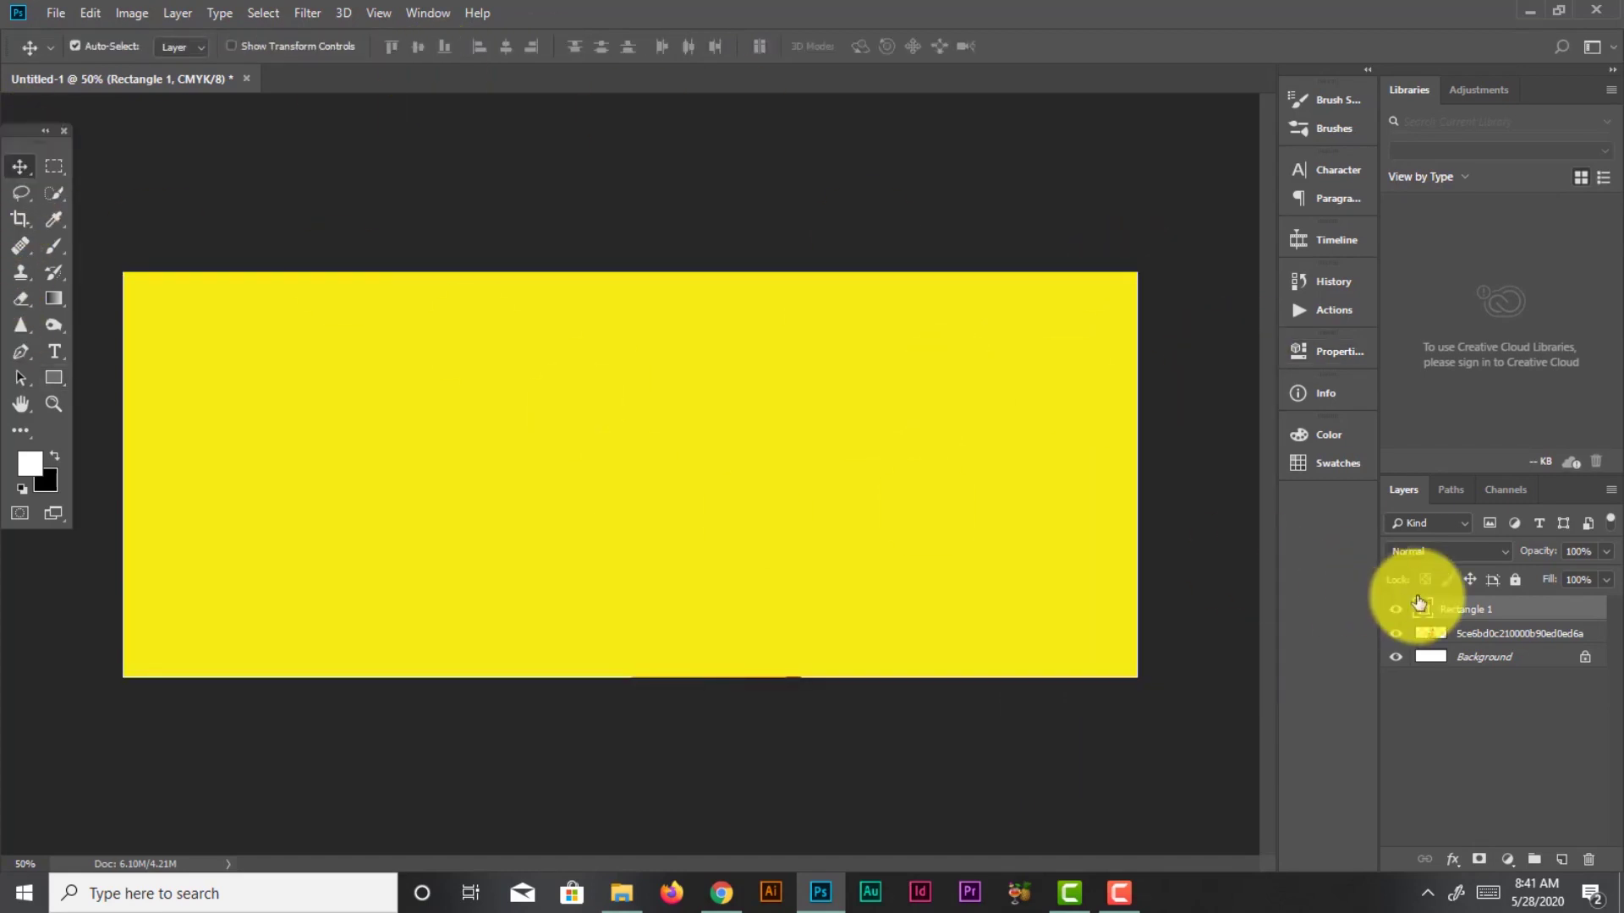
Move Rectangle 1 below the woman's layer and nudge her slightly right
{"action": "left_click_drag", "start_coordinate": [1417, 603], "coordinate": [1472, 639]}
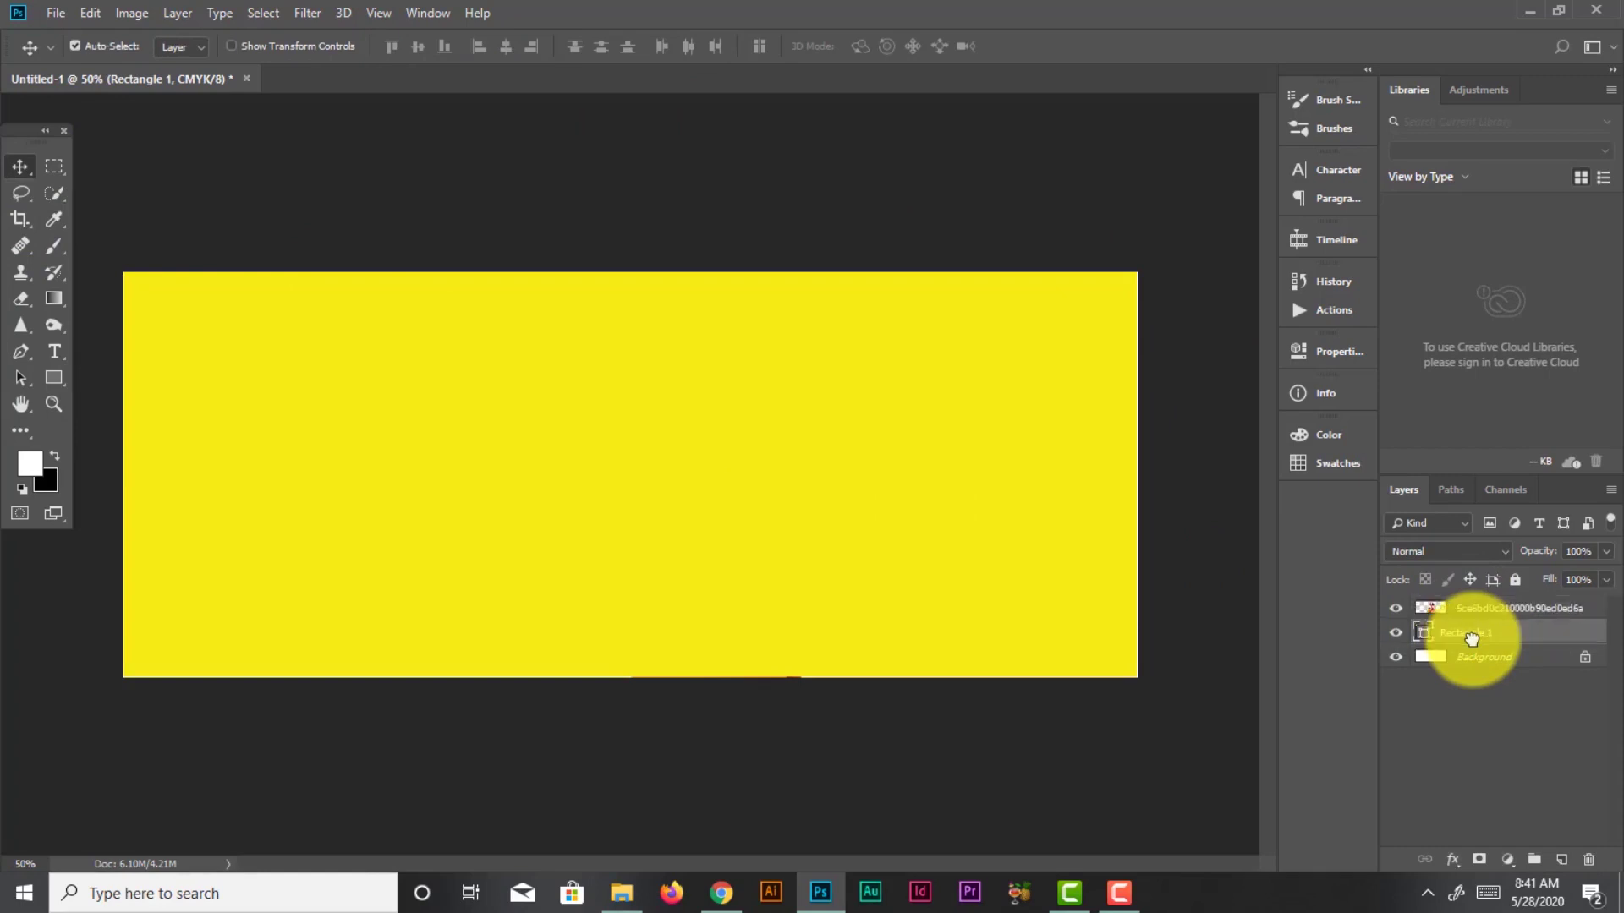
{"action": "mouse_move", "coordinate": [679, 482]}
{"action": "left_mouse_down"}
{"action": "mouse_move", "coordinate": [774, 487]}
{"action": "mouse_move", "coordinate": [738, 488]}
{"action": "left_mouse_up"}
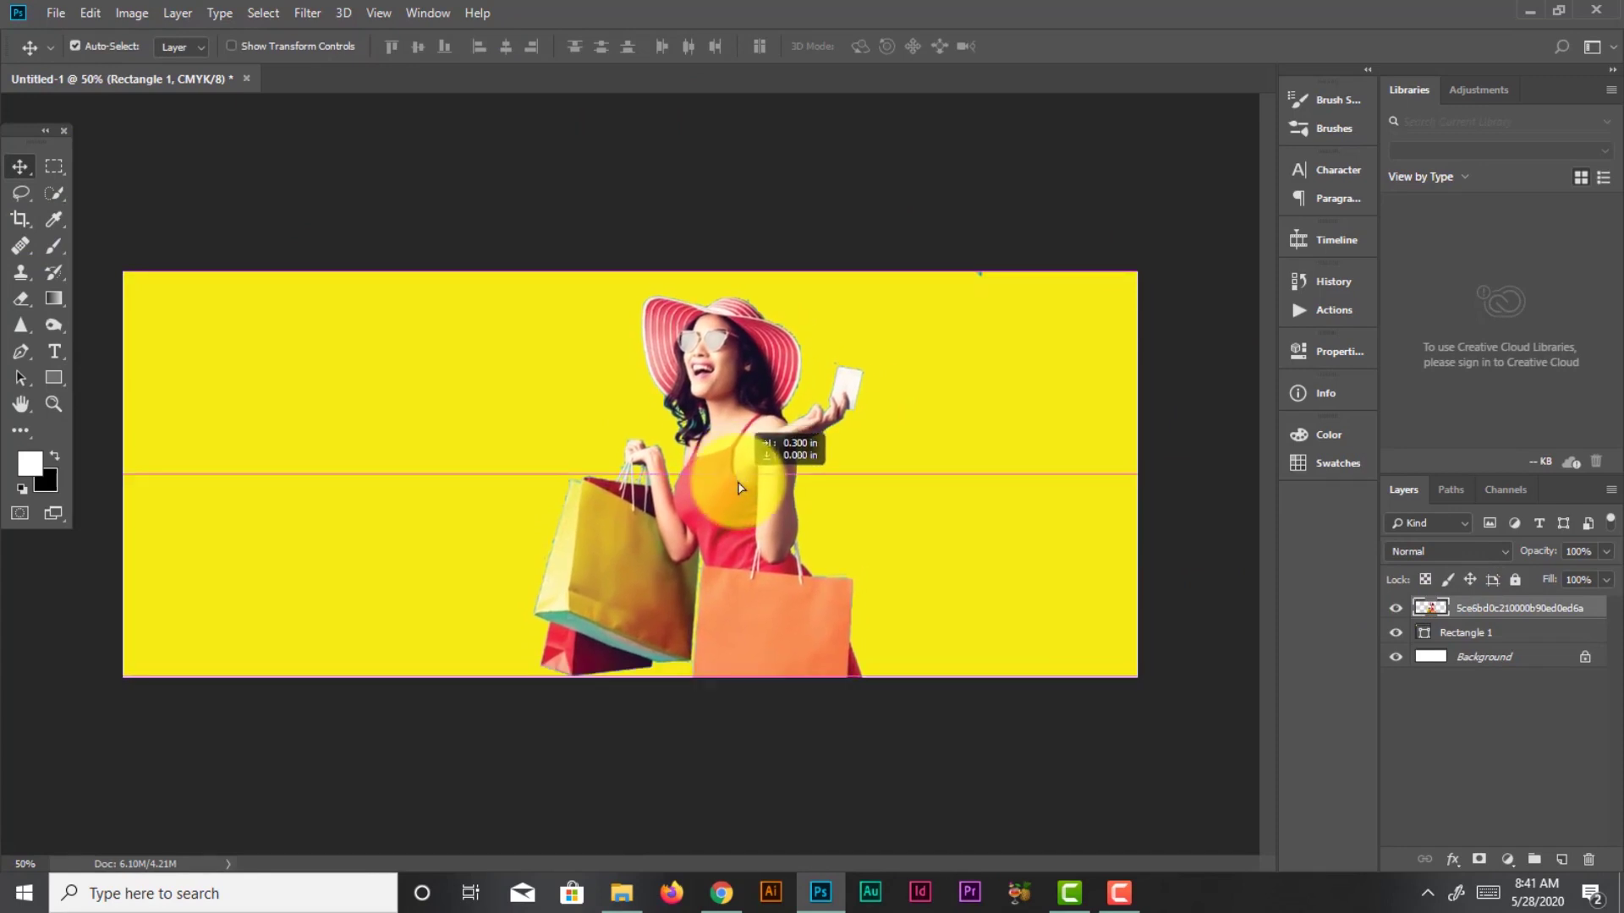
{"action": "left_click", "coordinate": [236, 500]}
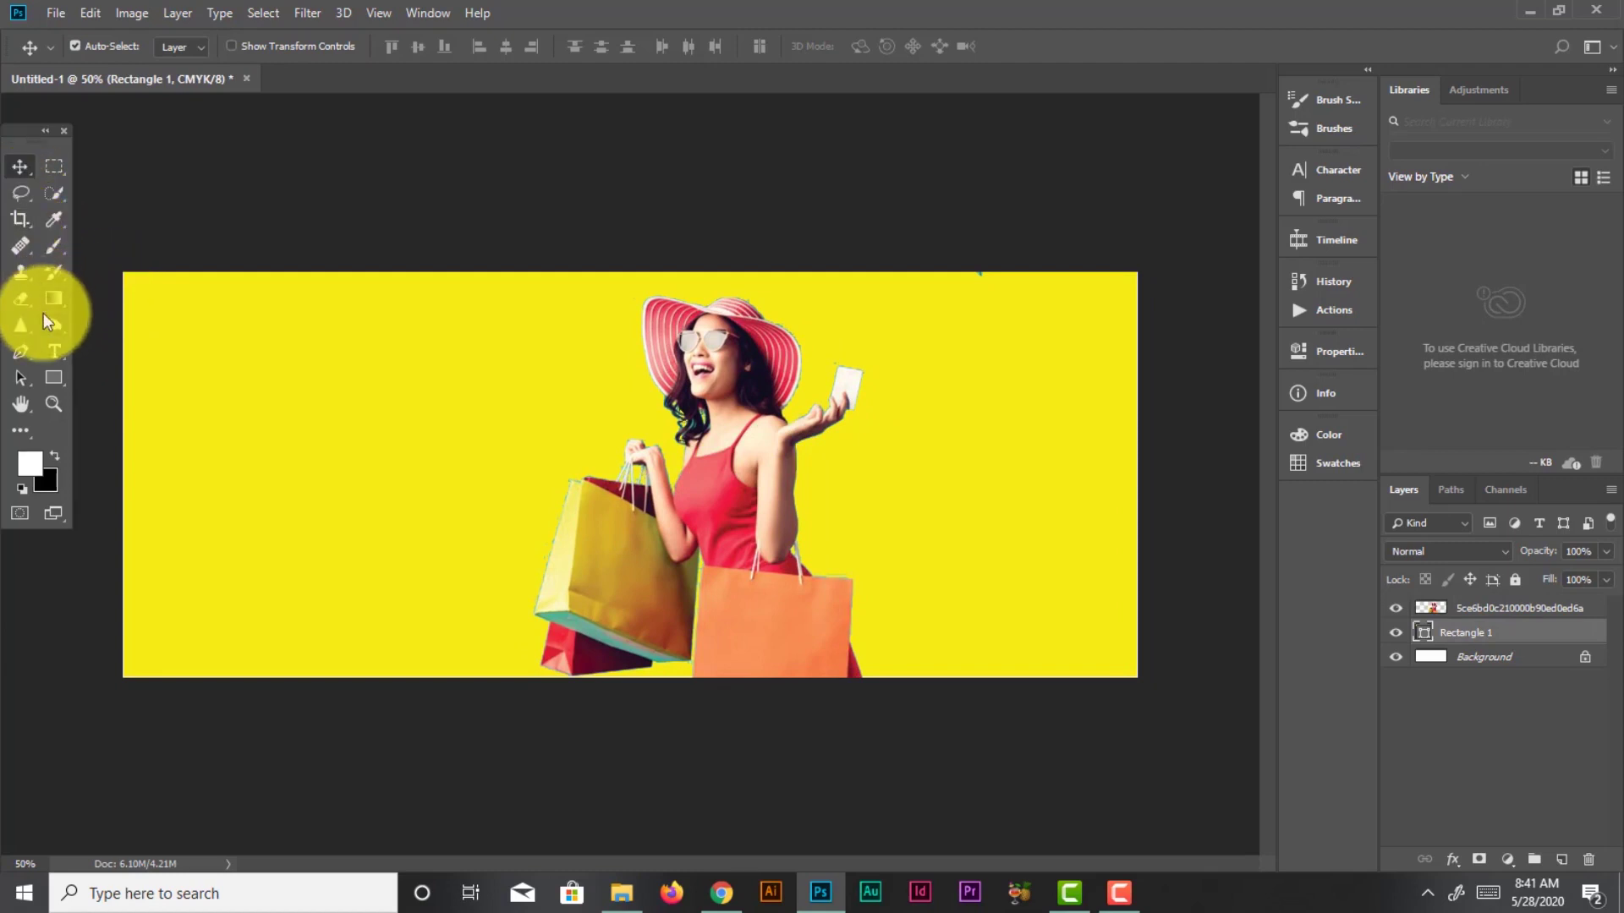
{"action": "key", "text": "t"}
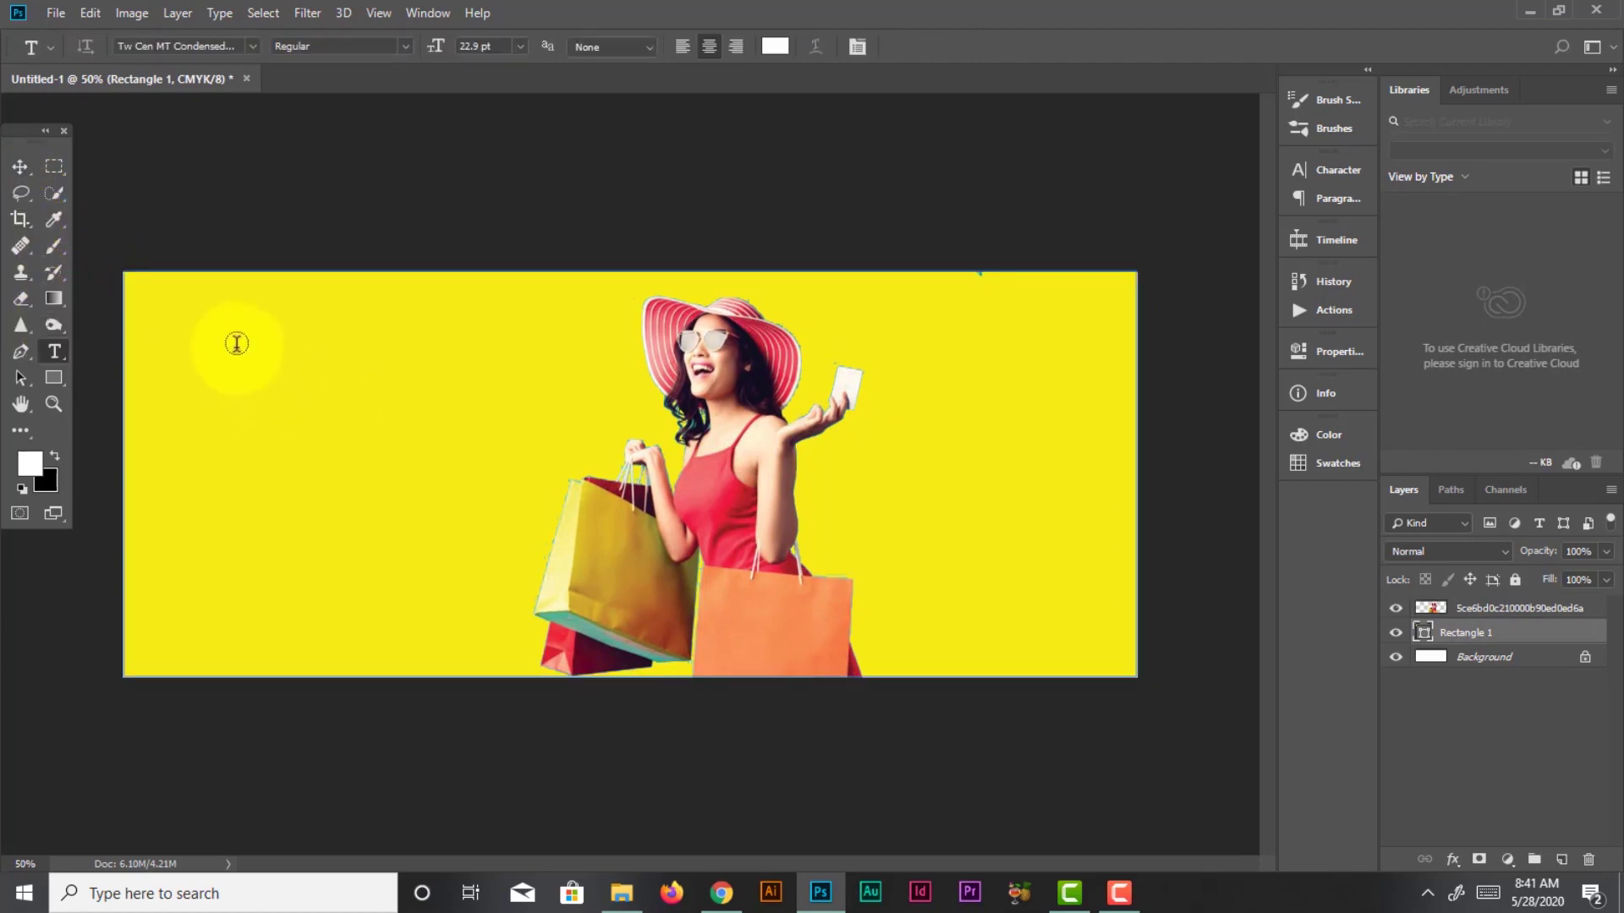
Add a white SALE text layer and move it to the banner's upper left
{"action": "left_click", "coordinate": [237, 343]}
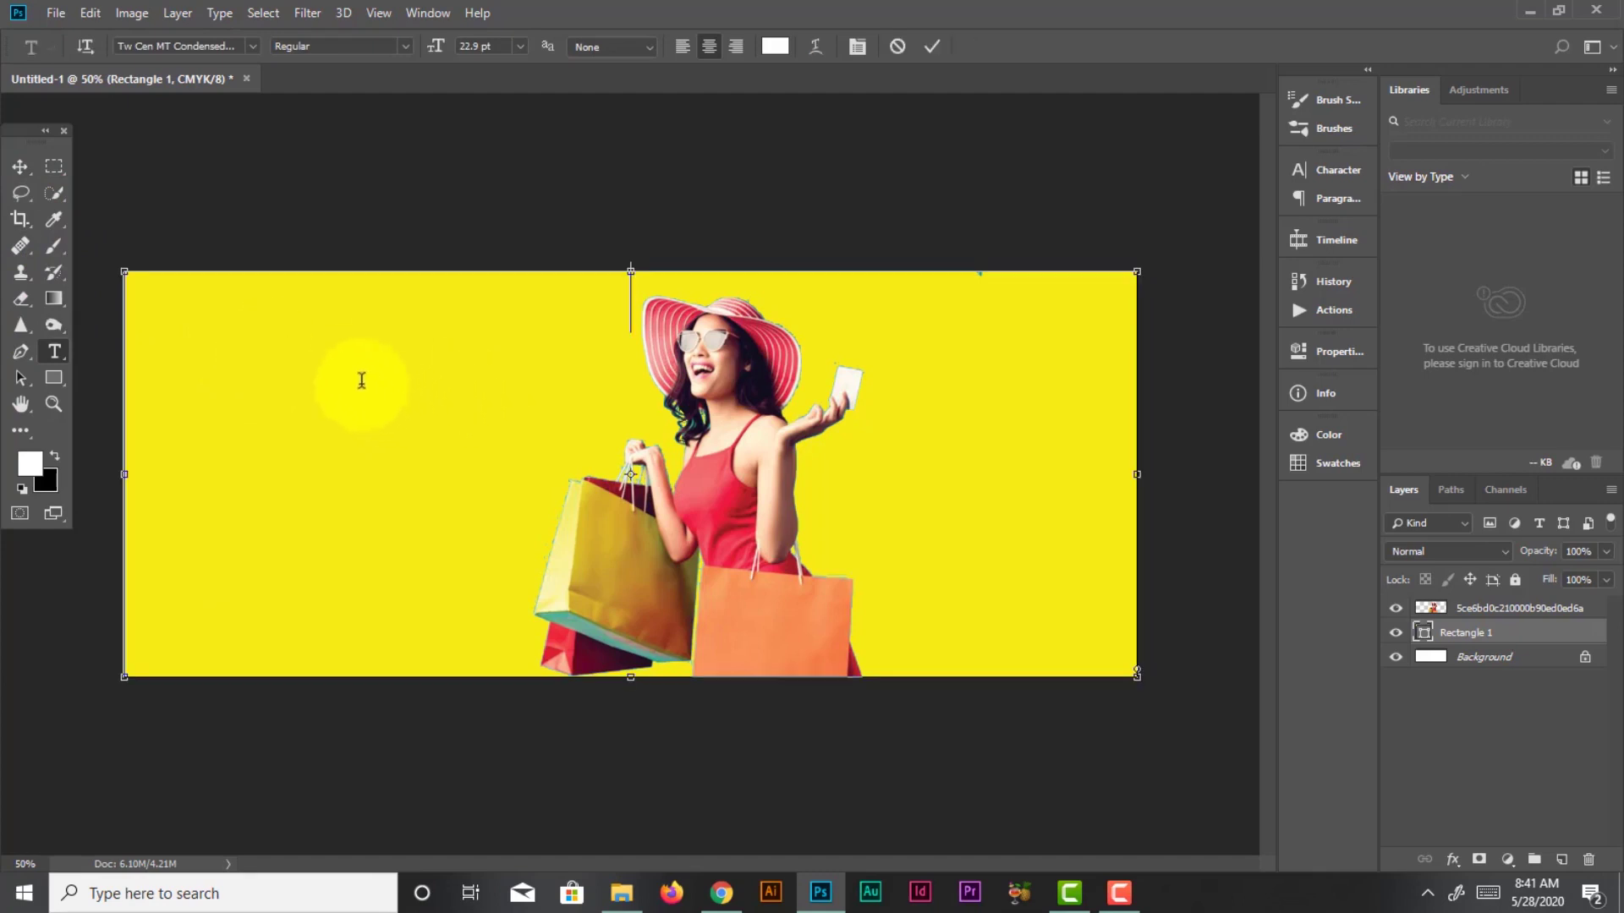
{"action": "type", "text": "SALE"}
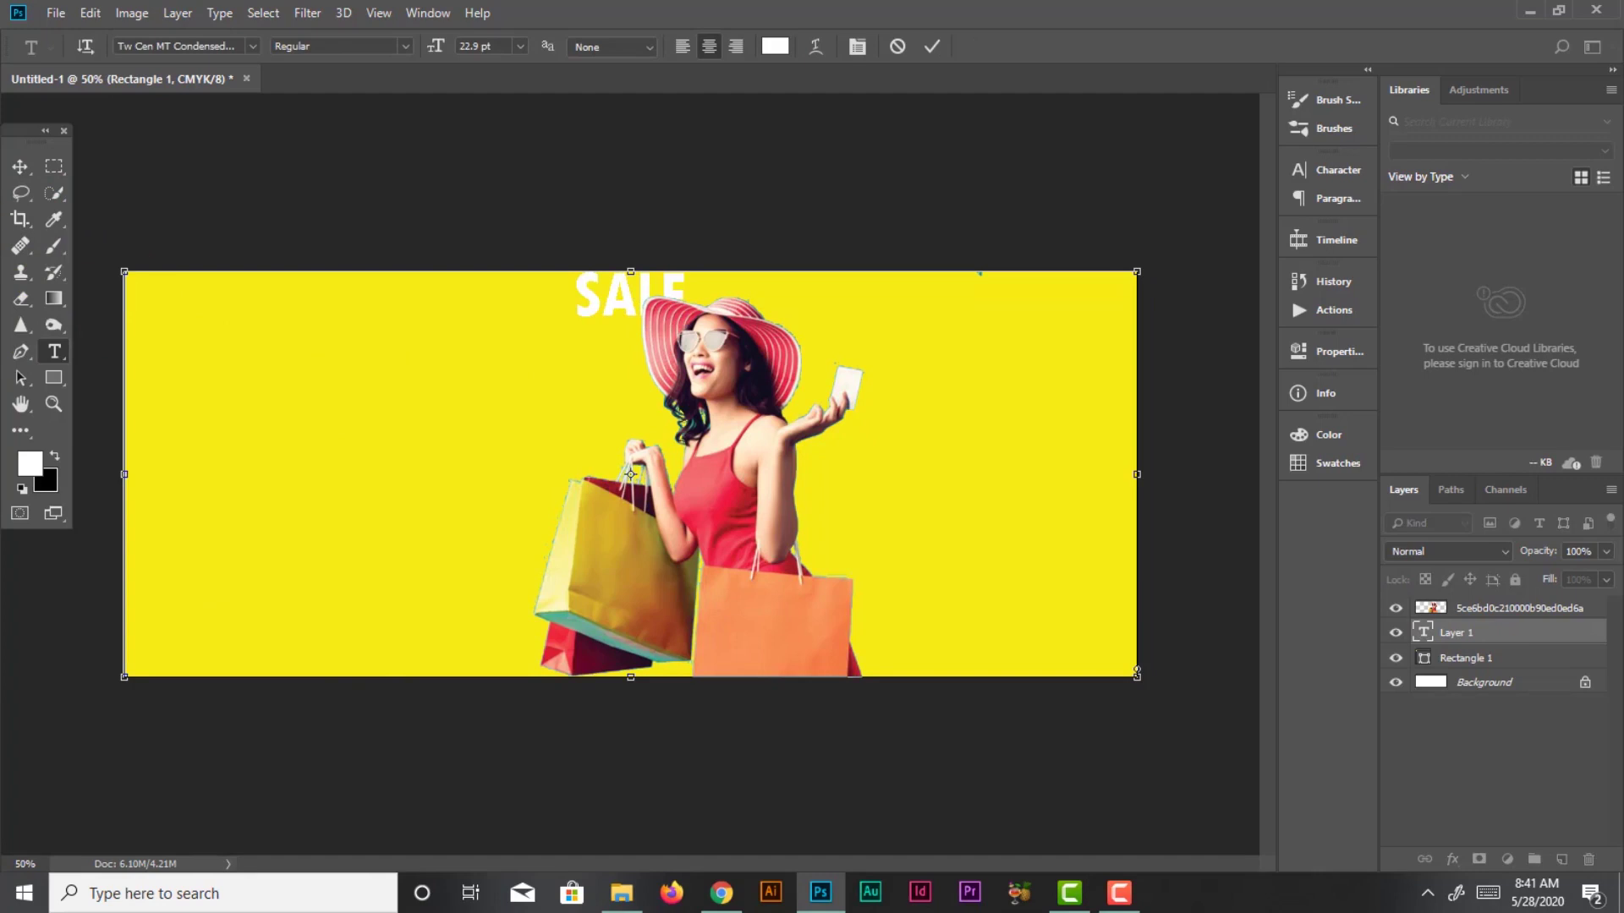
{"action": "left_click", "coordinate": [20, 167]}
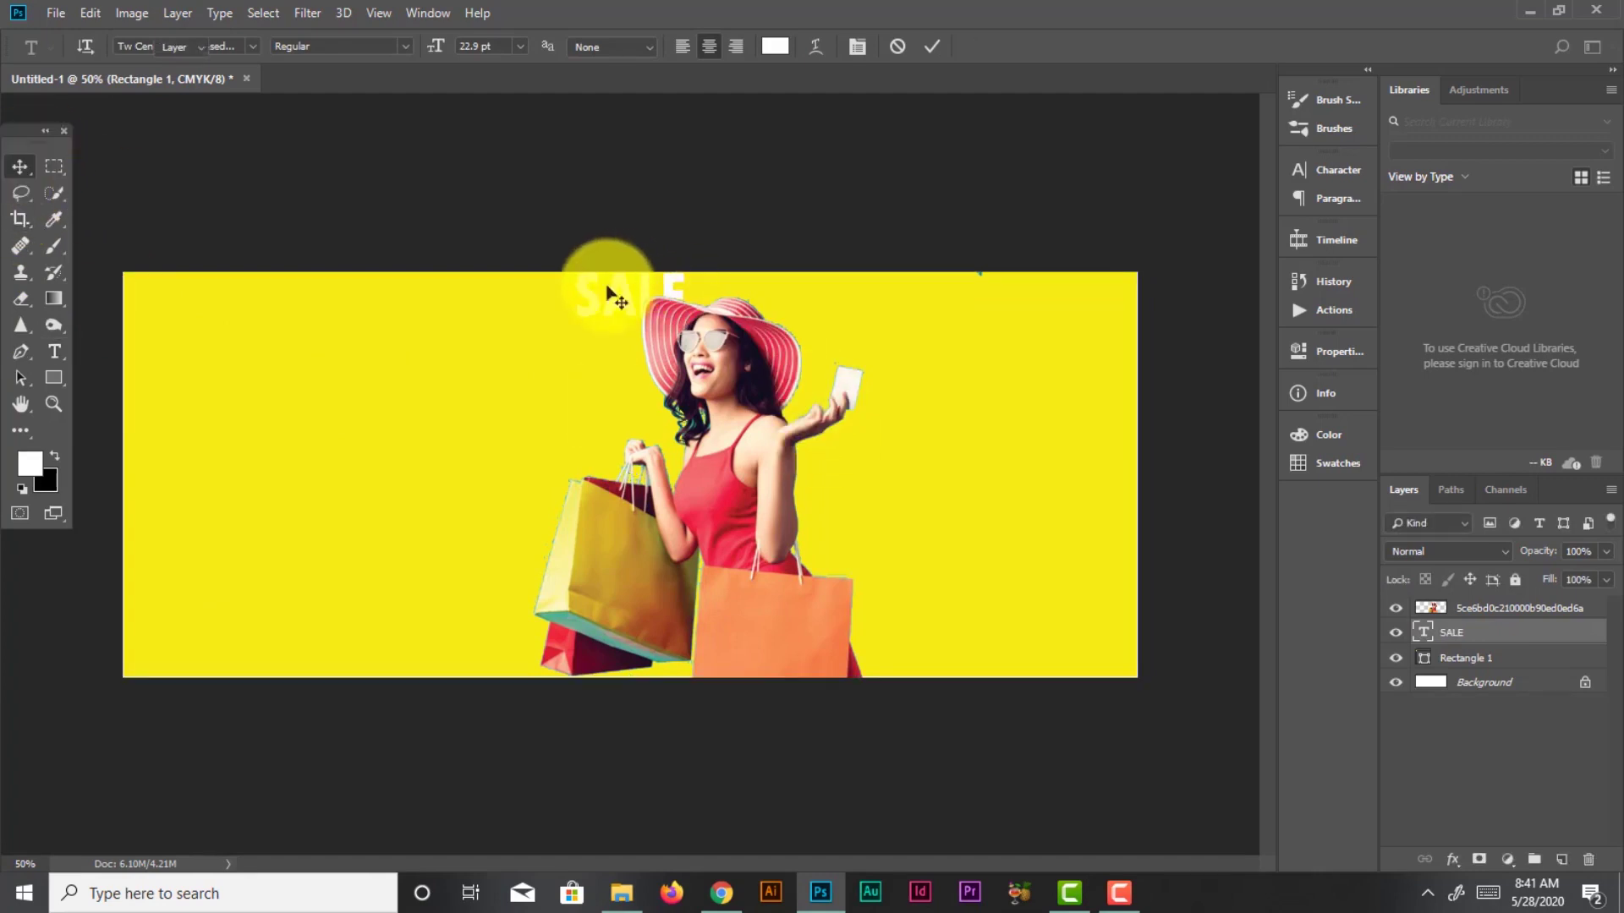
{"action": "left_click_drag", "start_coordinate": [608, 292], "coordinate": [292, 355]}
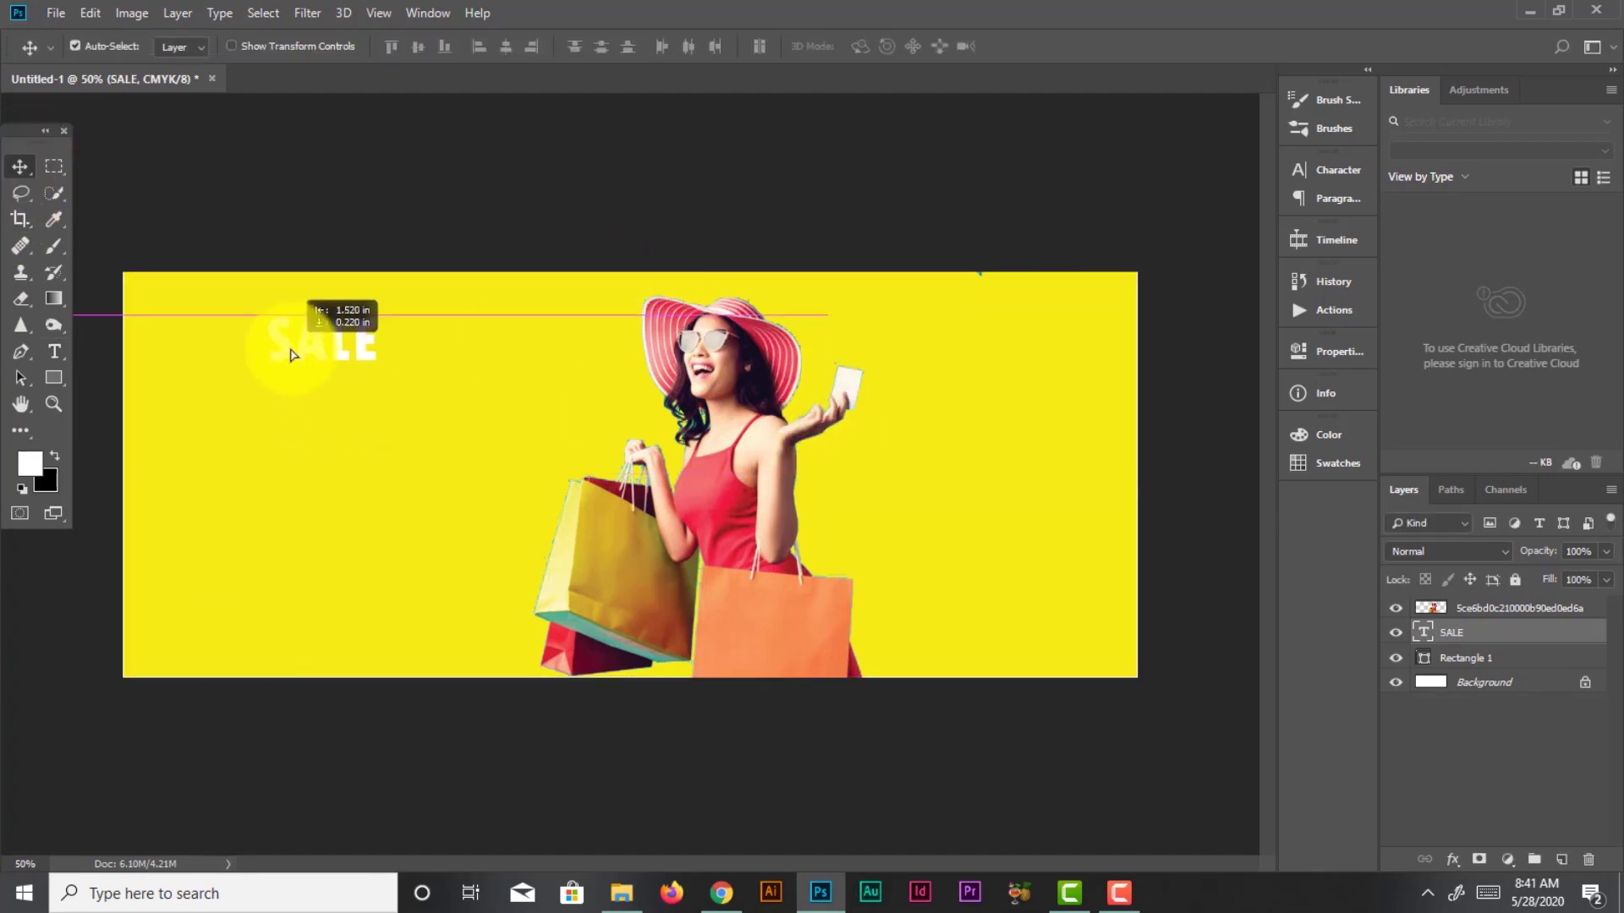
{"action": "left_click_drag", "start_coordinate": [292, 356], "coordinate": [279, 345]}
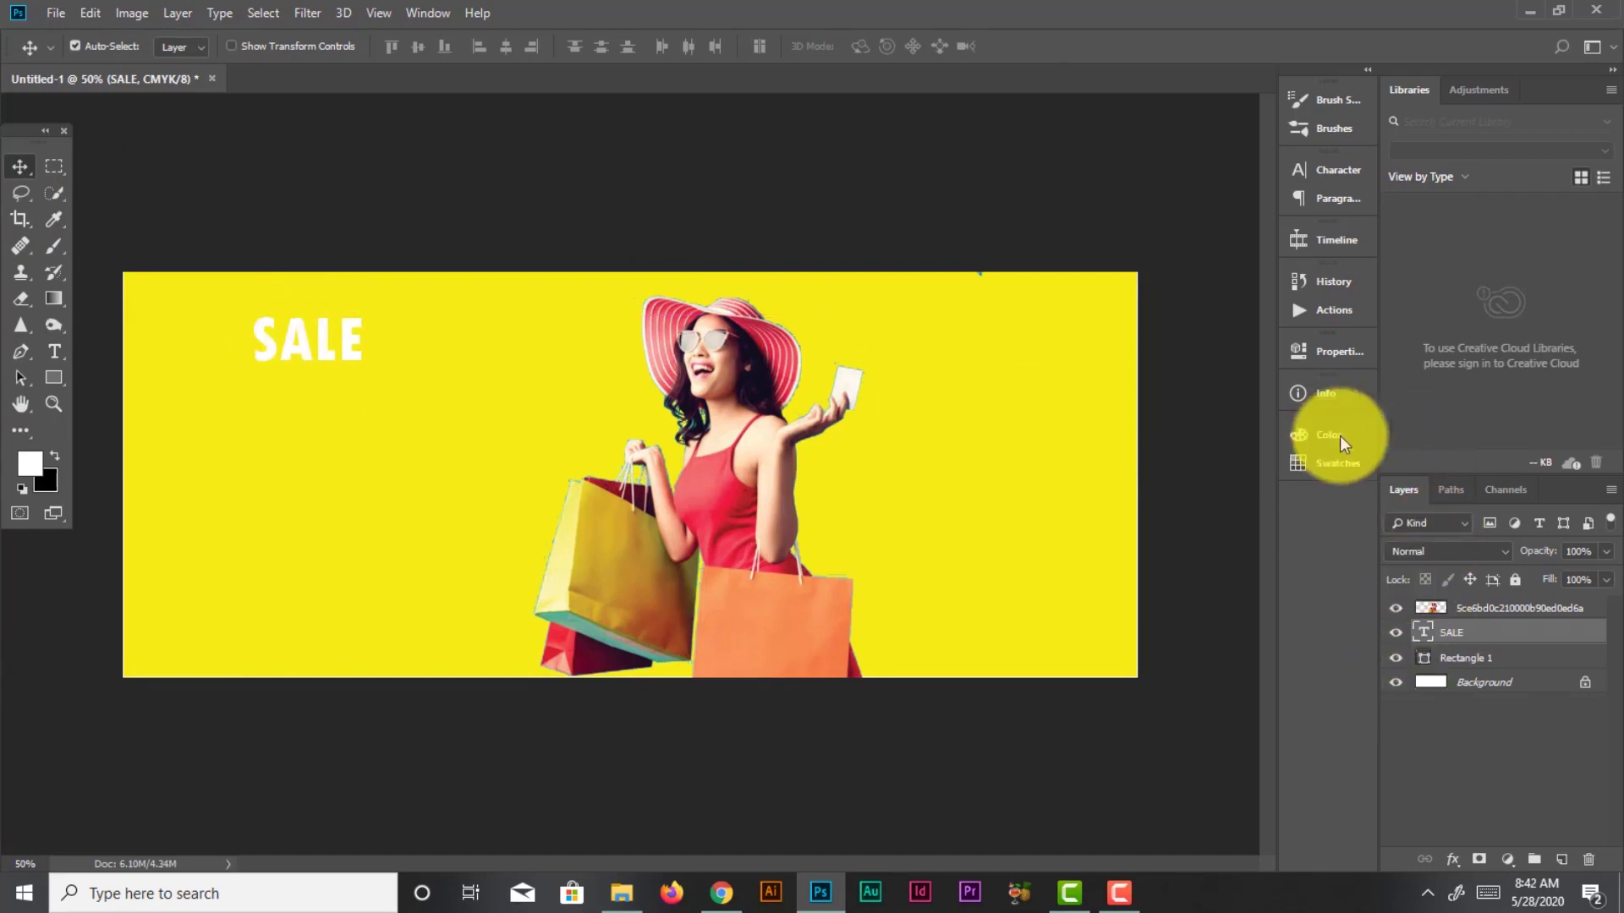
{"action": "left_click", "coordinate": [1338, 355]}
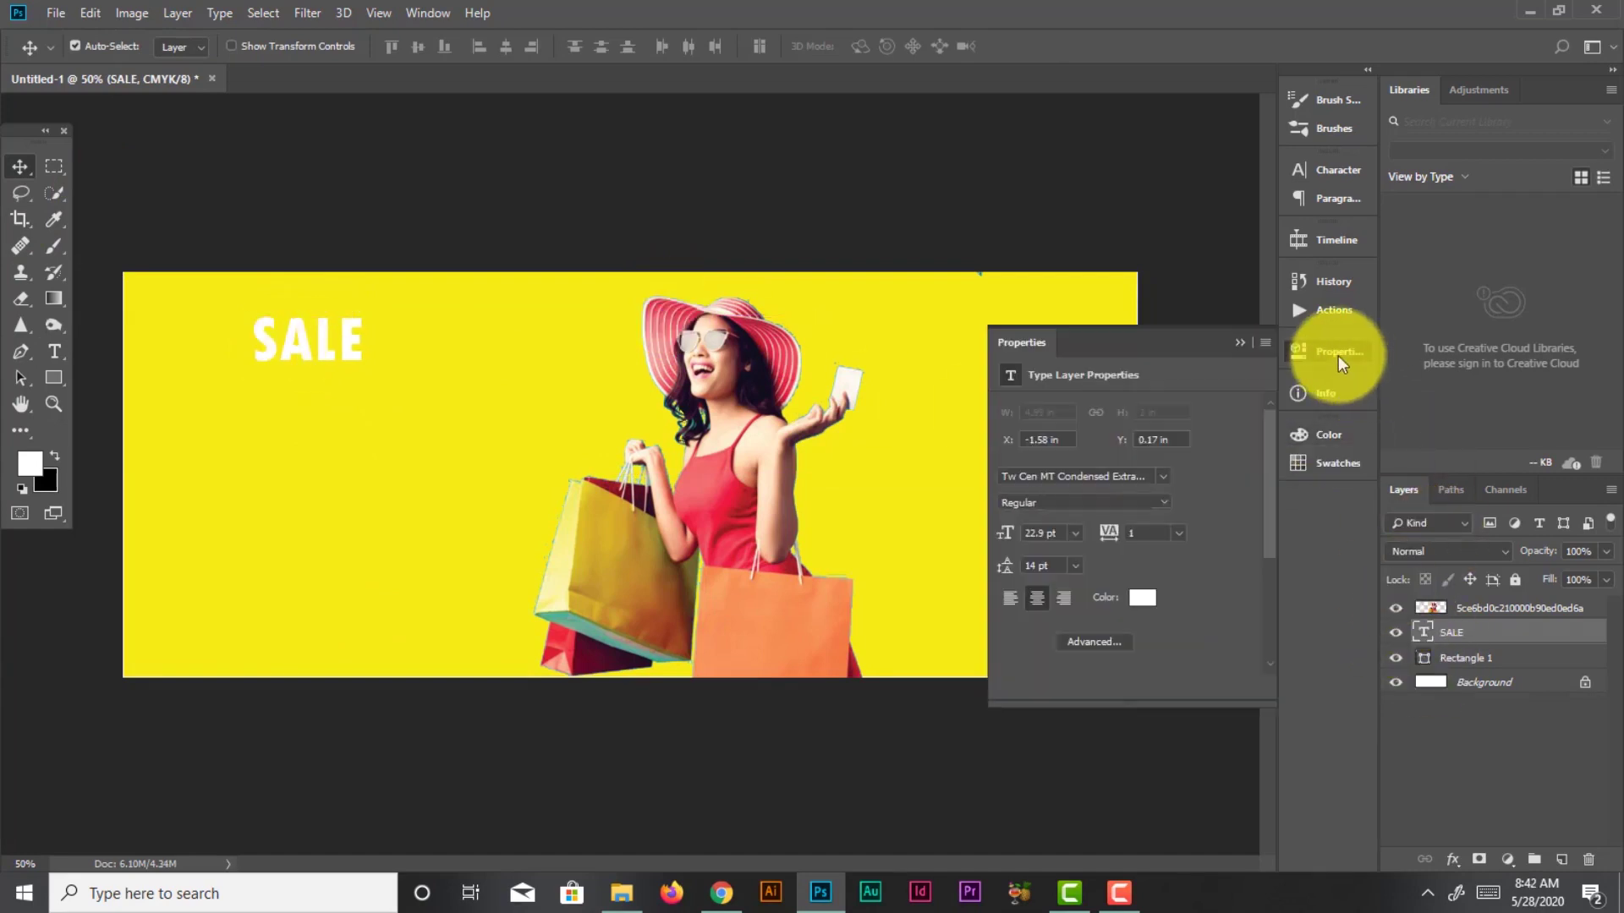
Enlarge the SALE text to 60 pt and nudge it into place
{"action": "left_click", "coordinate": [1079, 532]}
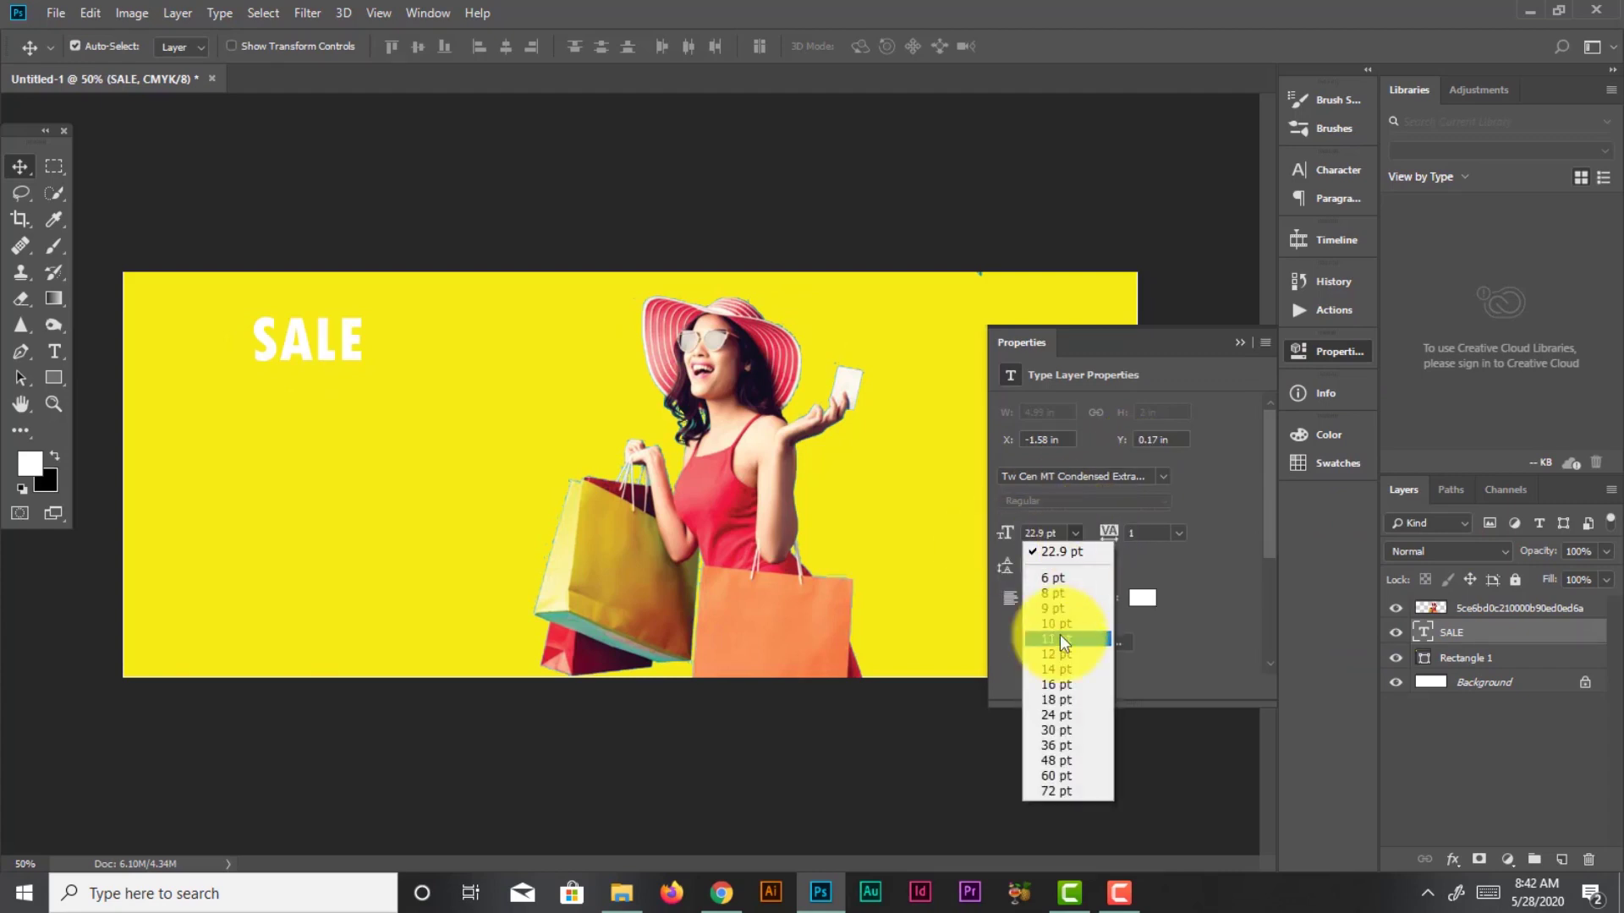
{"action": "left_click", "coordinate": [1066, 750]}
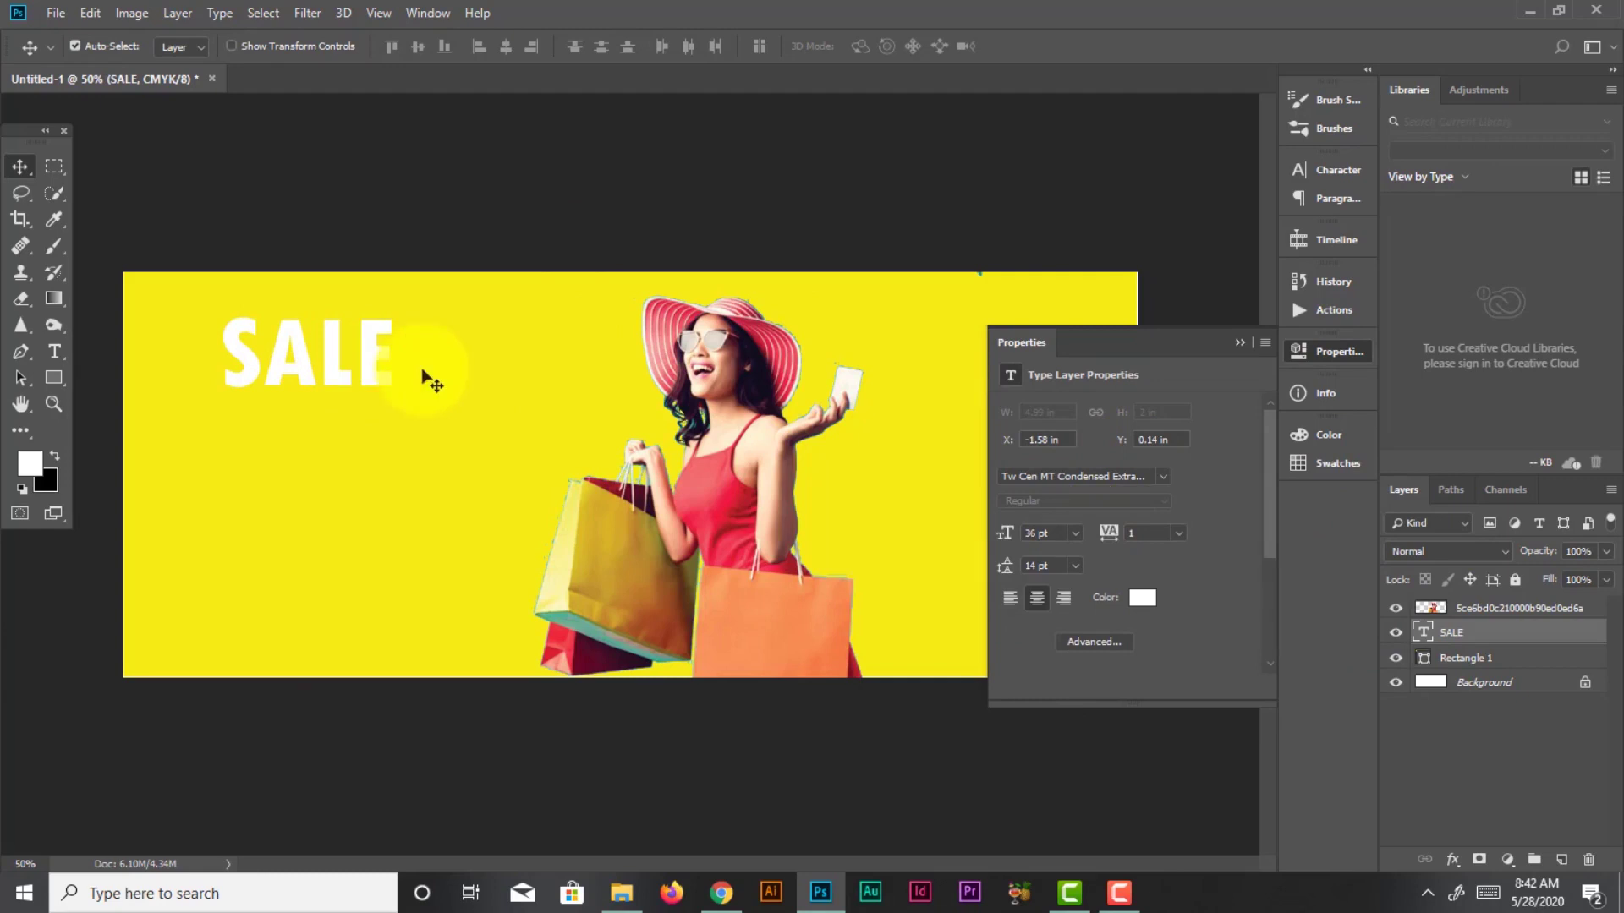
{"action": "left_click", "coordinate": [1074, 533]}
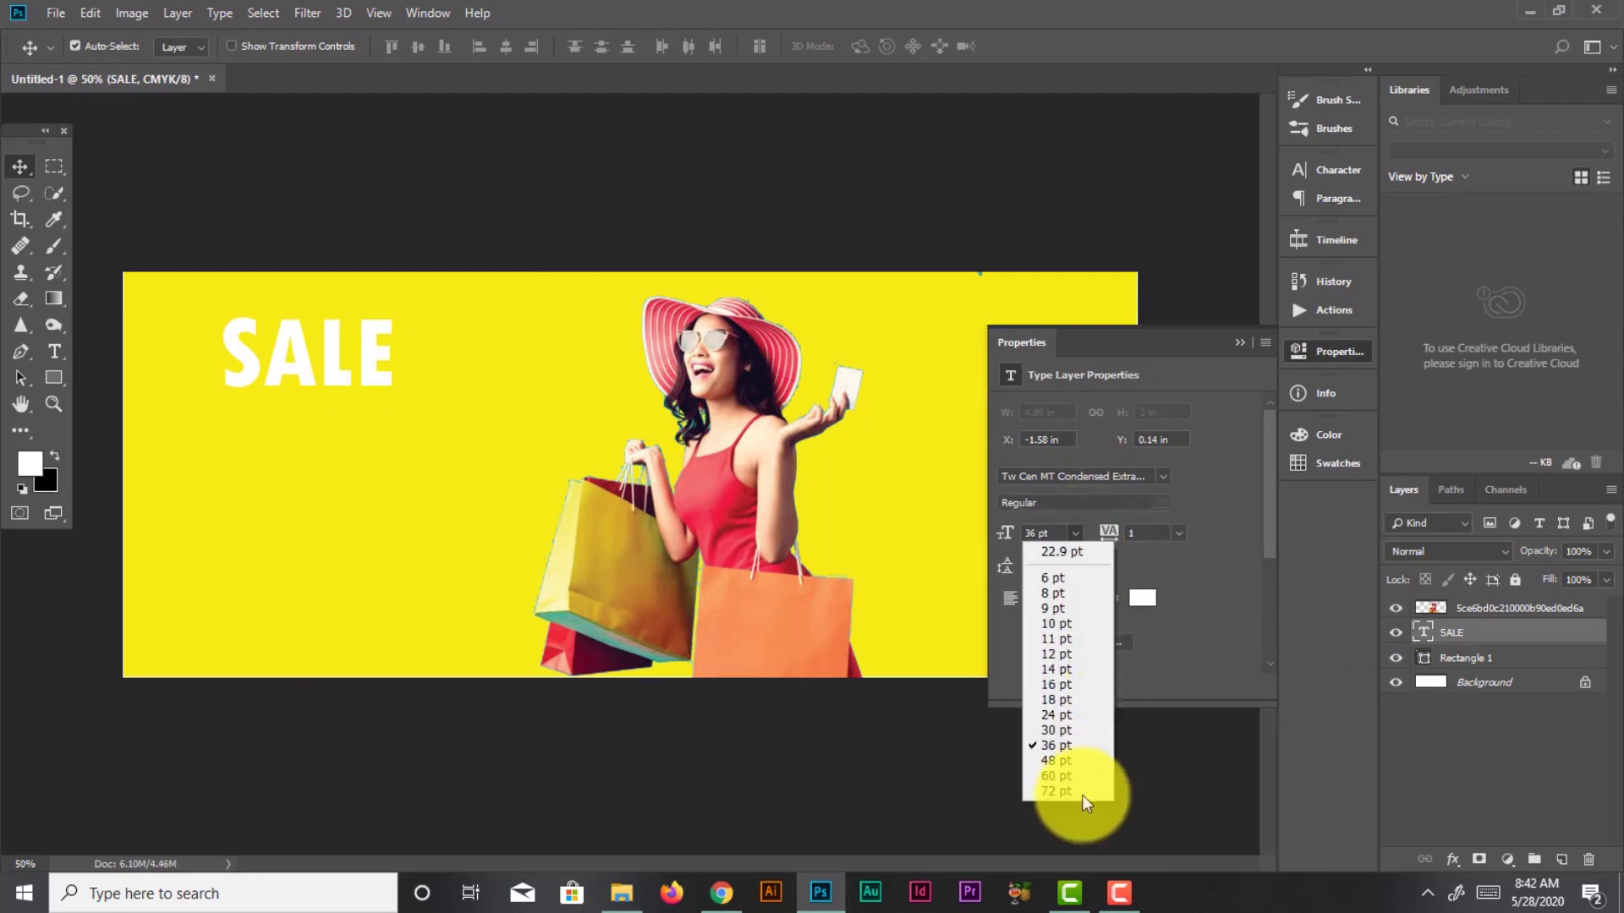
{"action": "left_click", "coordinate": [1077, 774]}
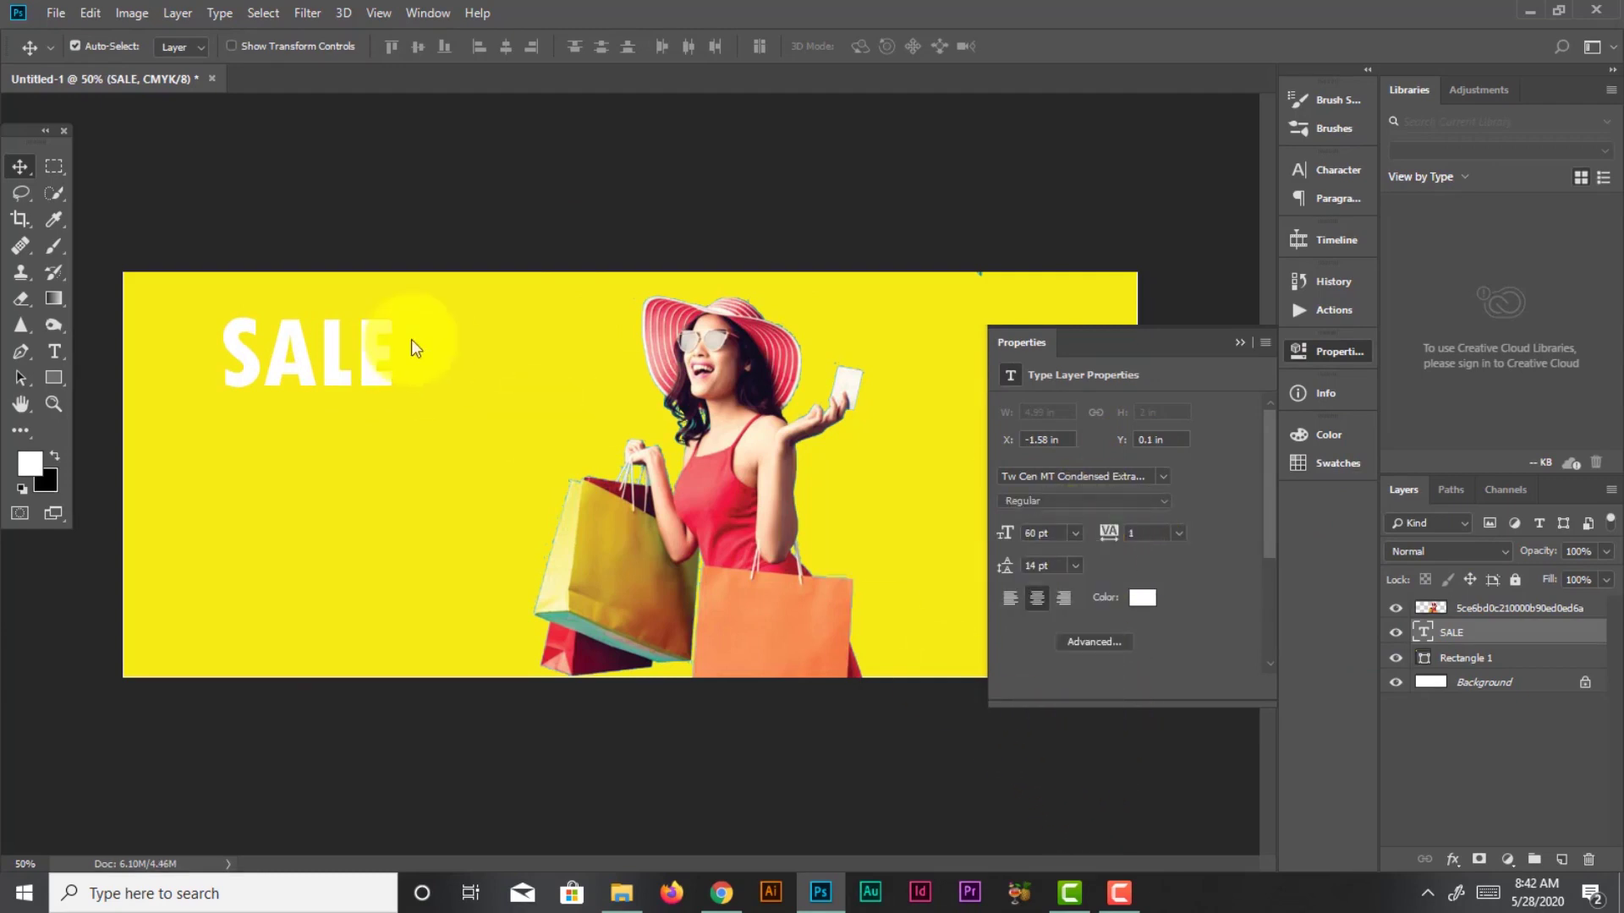
{"action": "left_click_drag", "start_coordinate": [302, 400], "coordinate": [319, 406]}
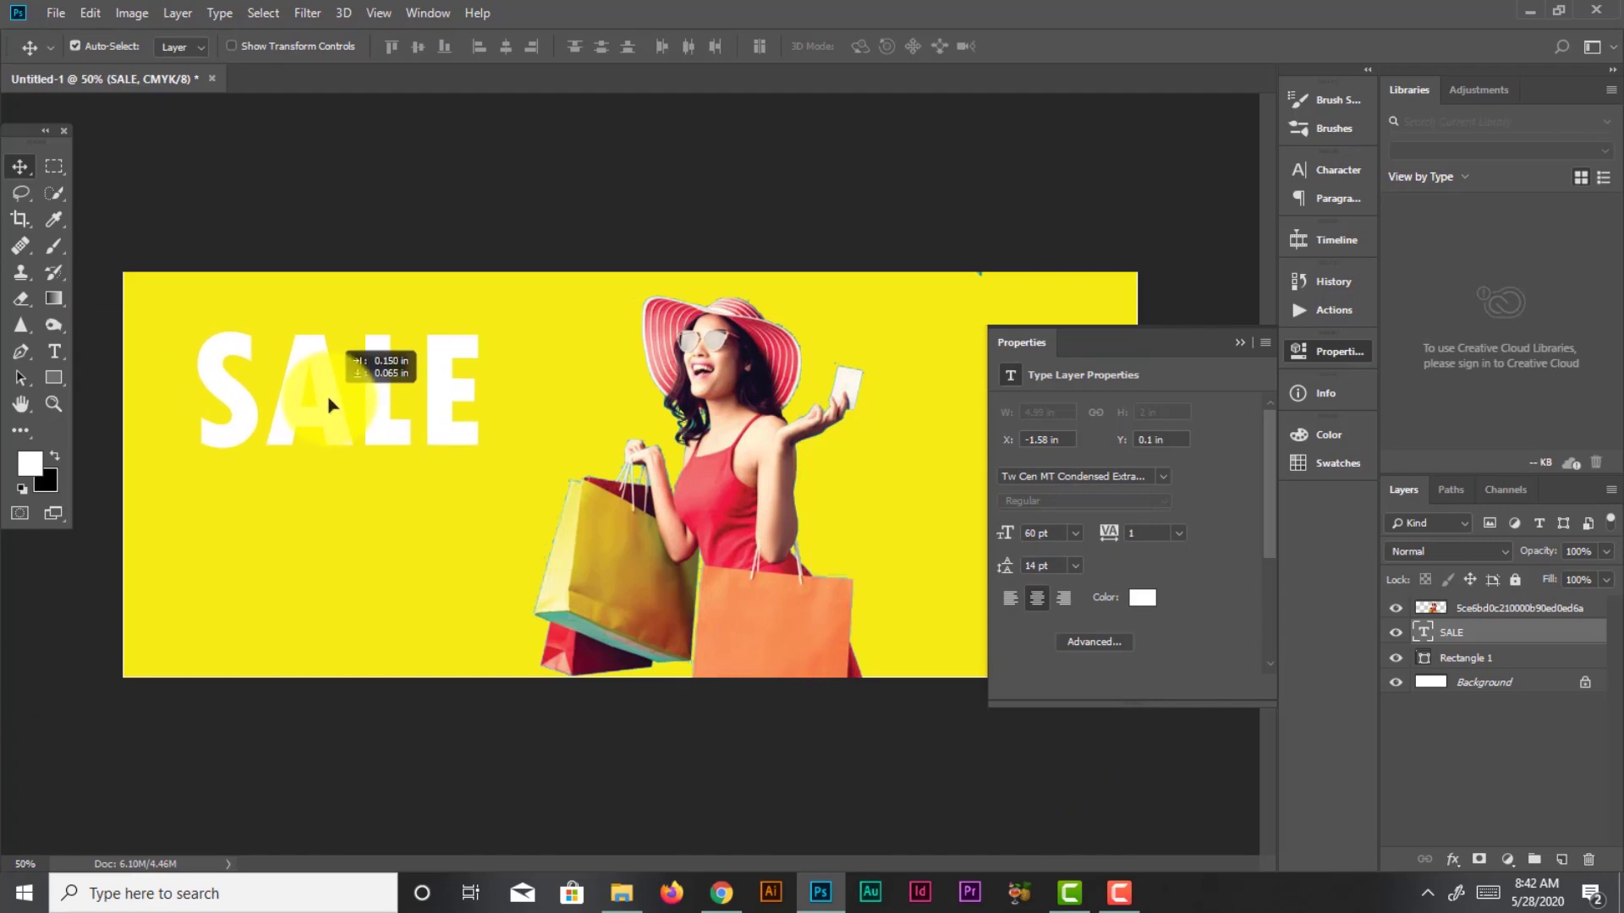
{"action": "left_click_drag", "start_coordinate": [320, 406], "coordinate": [330, 407]}
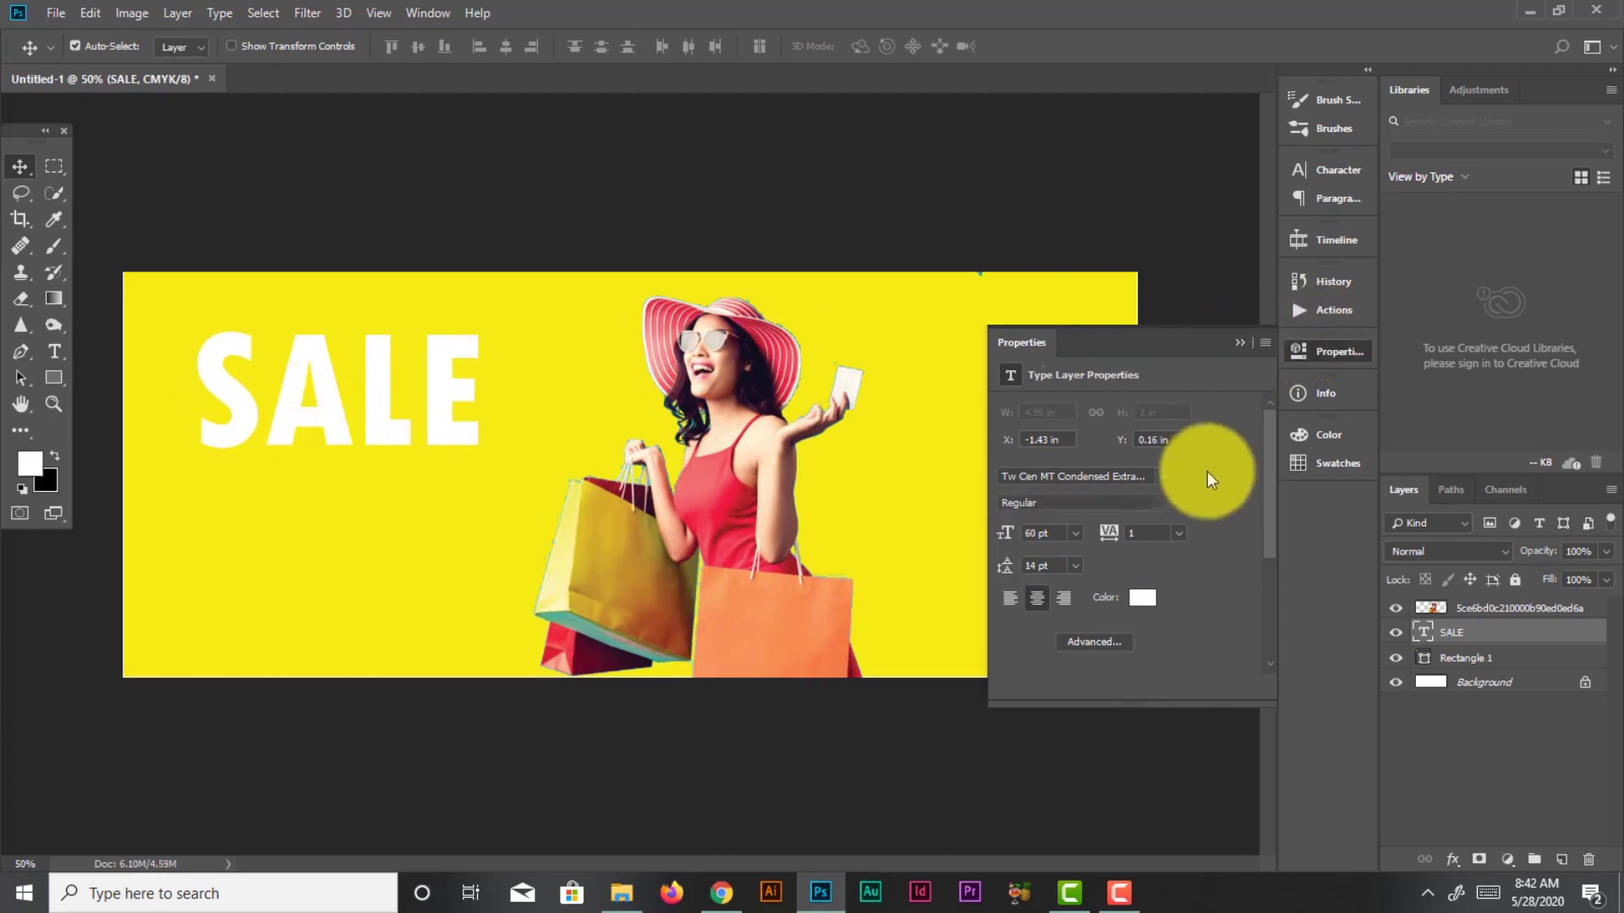
Apply the ADAM.CG PRO font to SALE and move it to the top-left corner
{"action": "left_click", "coordinate": [1167, 475]}
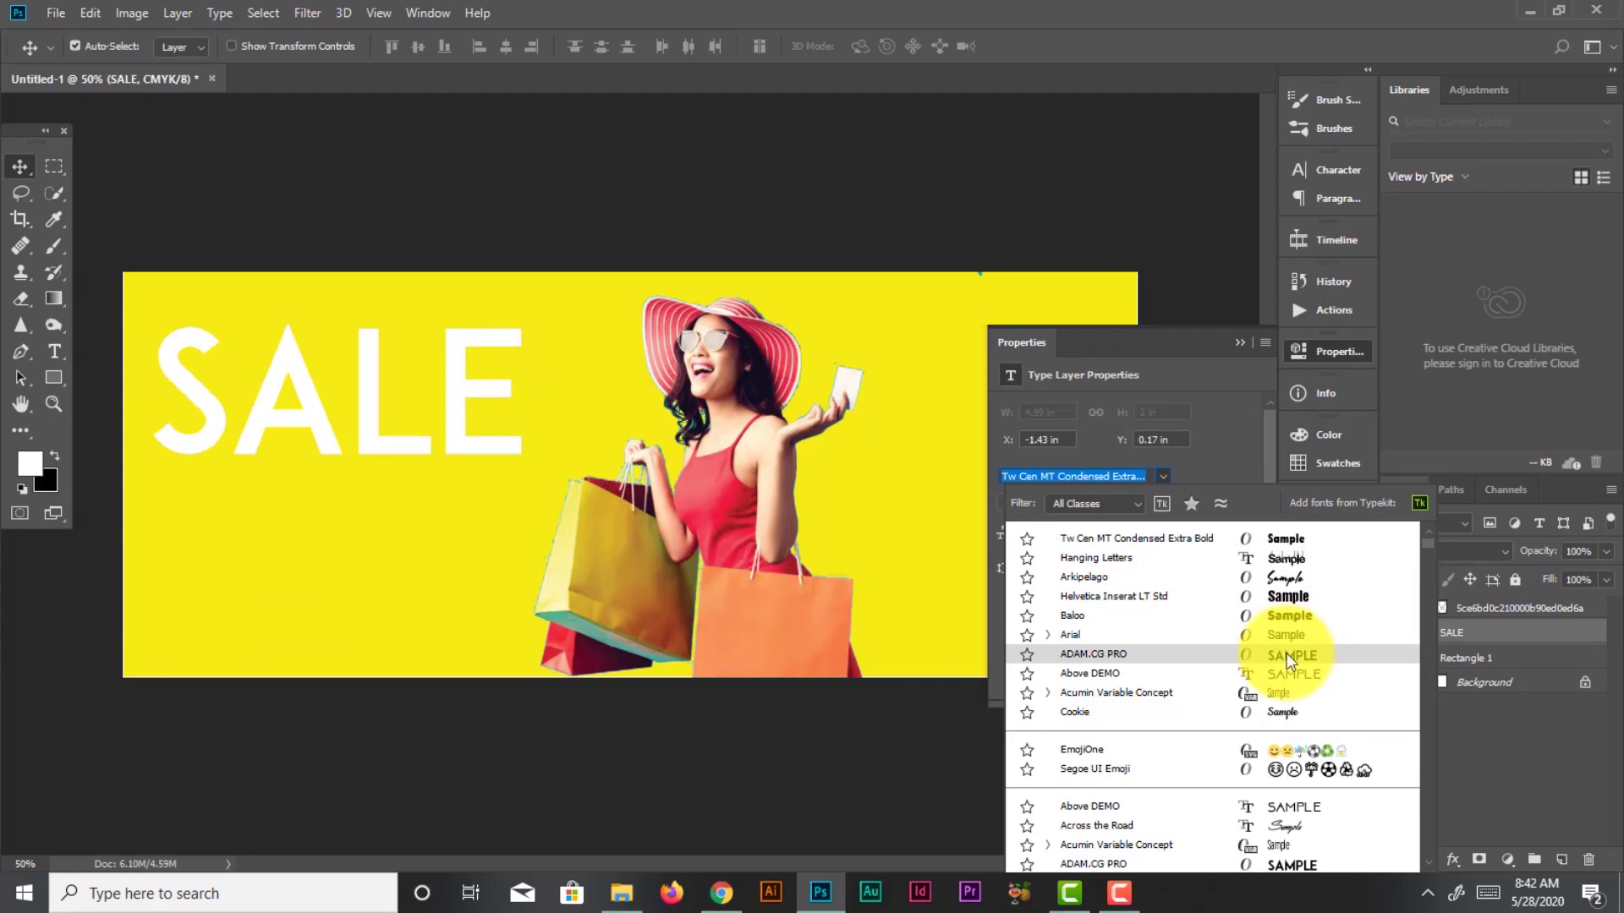
{"action": "left_click", "coordinate": [1287, 653]}
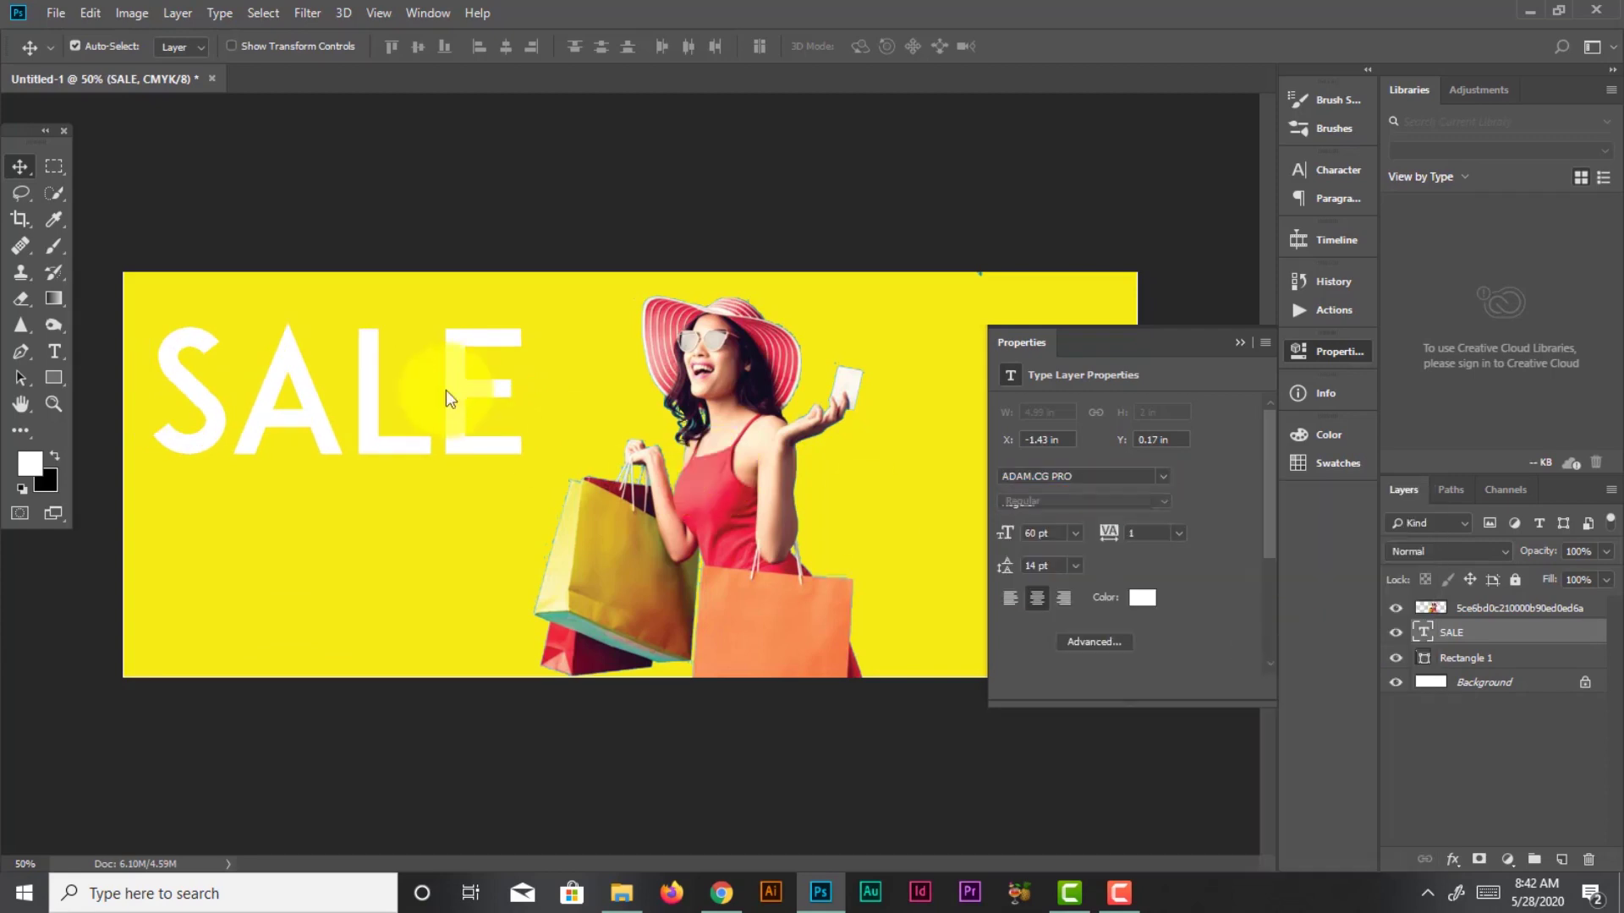
{"action": "left_click_drag", "start_coordinate": [462, 397], "coordinate": [474, 362]}
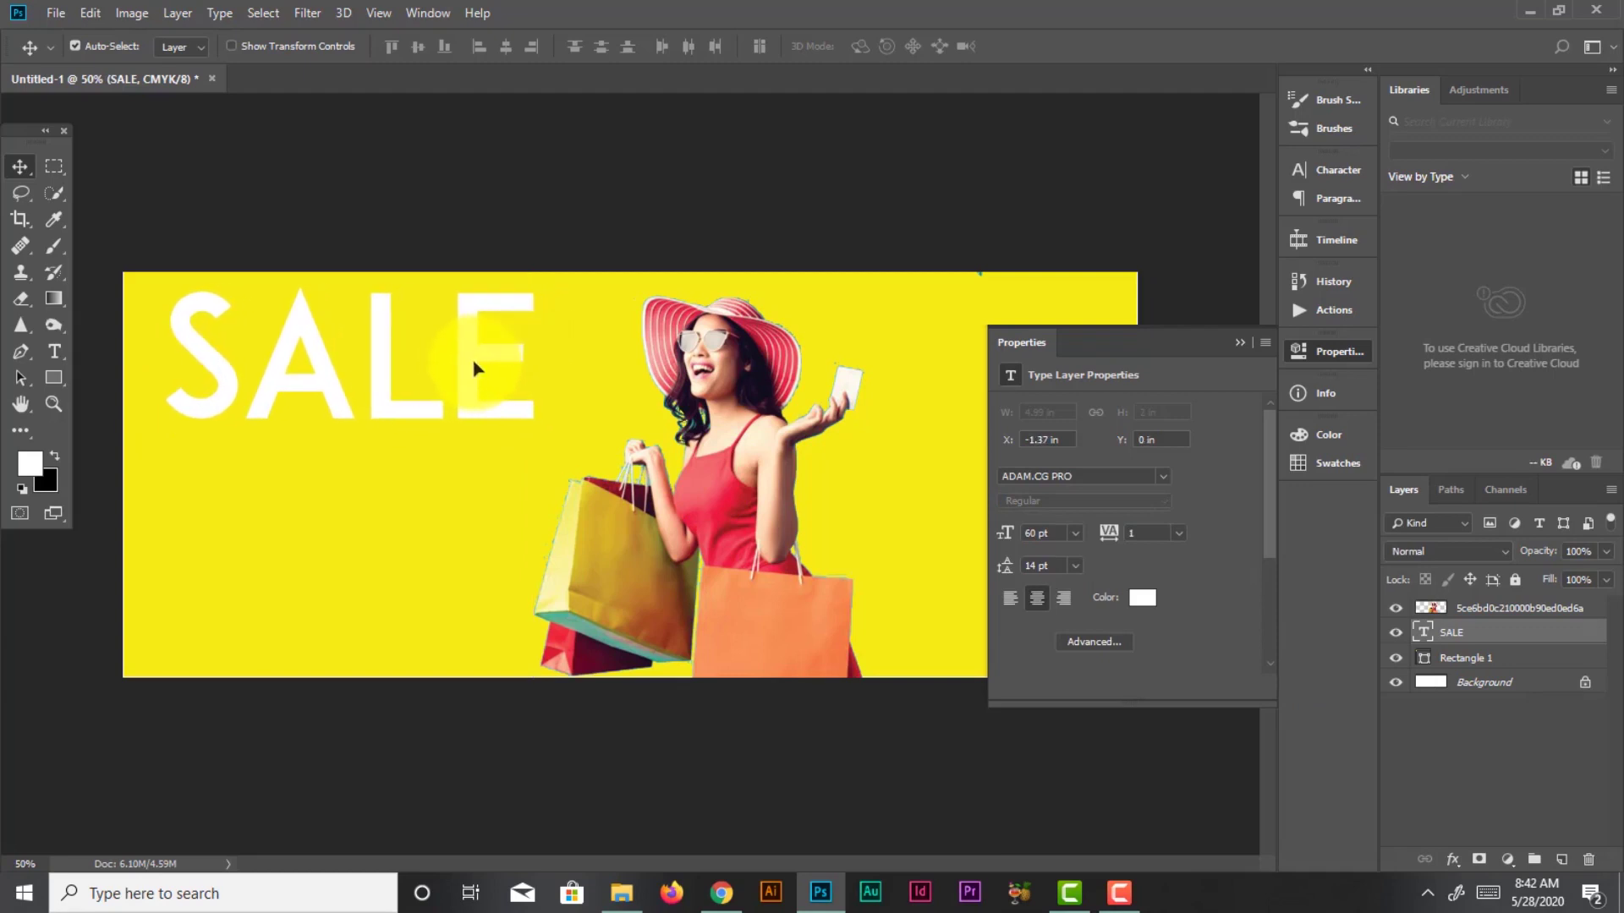
{"action": "left_click", "coordinate": [1238, 342]}
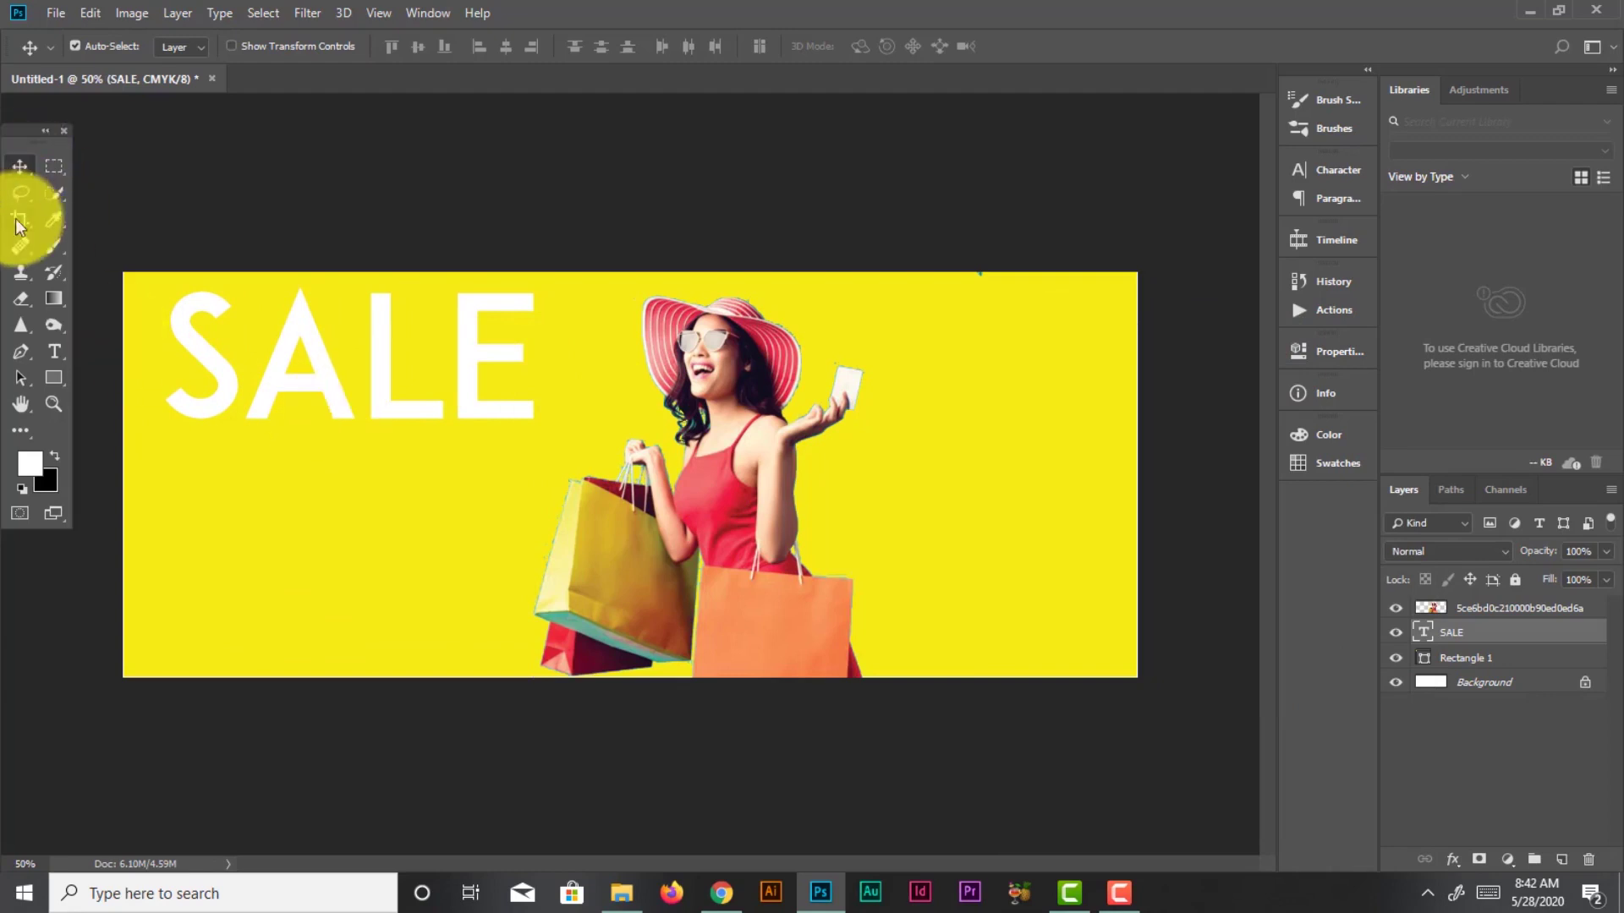
Draw a red-filled bar beneath SALE and Alt-drag a copy slightly down and right
{"action": "left_click", "coordinate": [56, 376]}
{"action": "left_click_drag", "start_coordinate": [204, 525], "coordinate": [471, 586]}
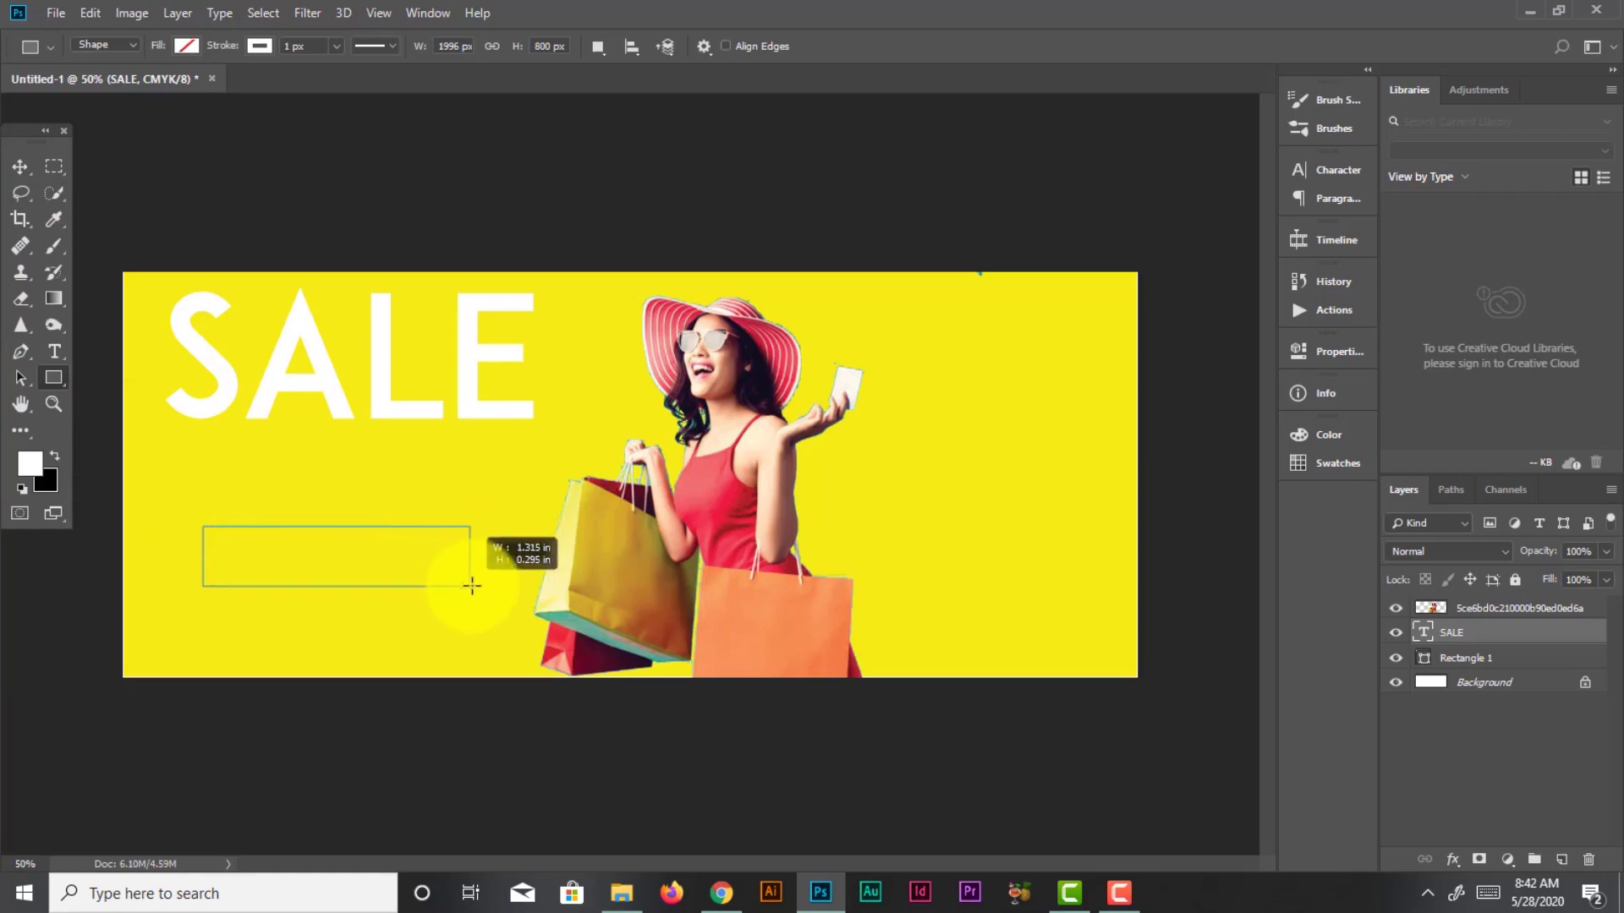
{"action": "left_click_drag", "start_coordinate": [472, 585], "coordinate": [482, 591]}
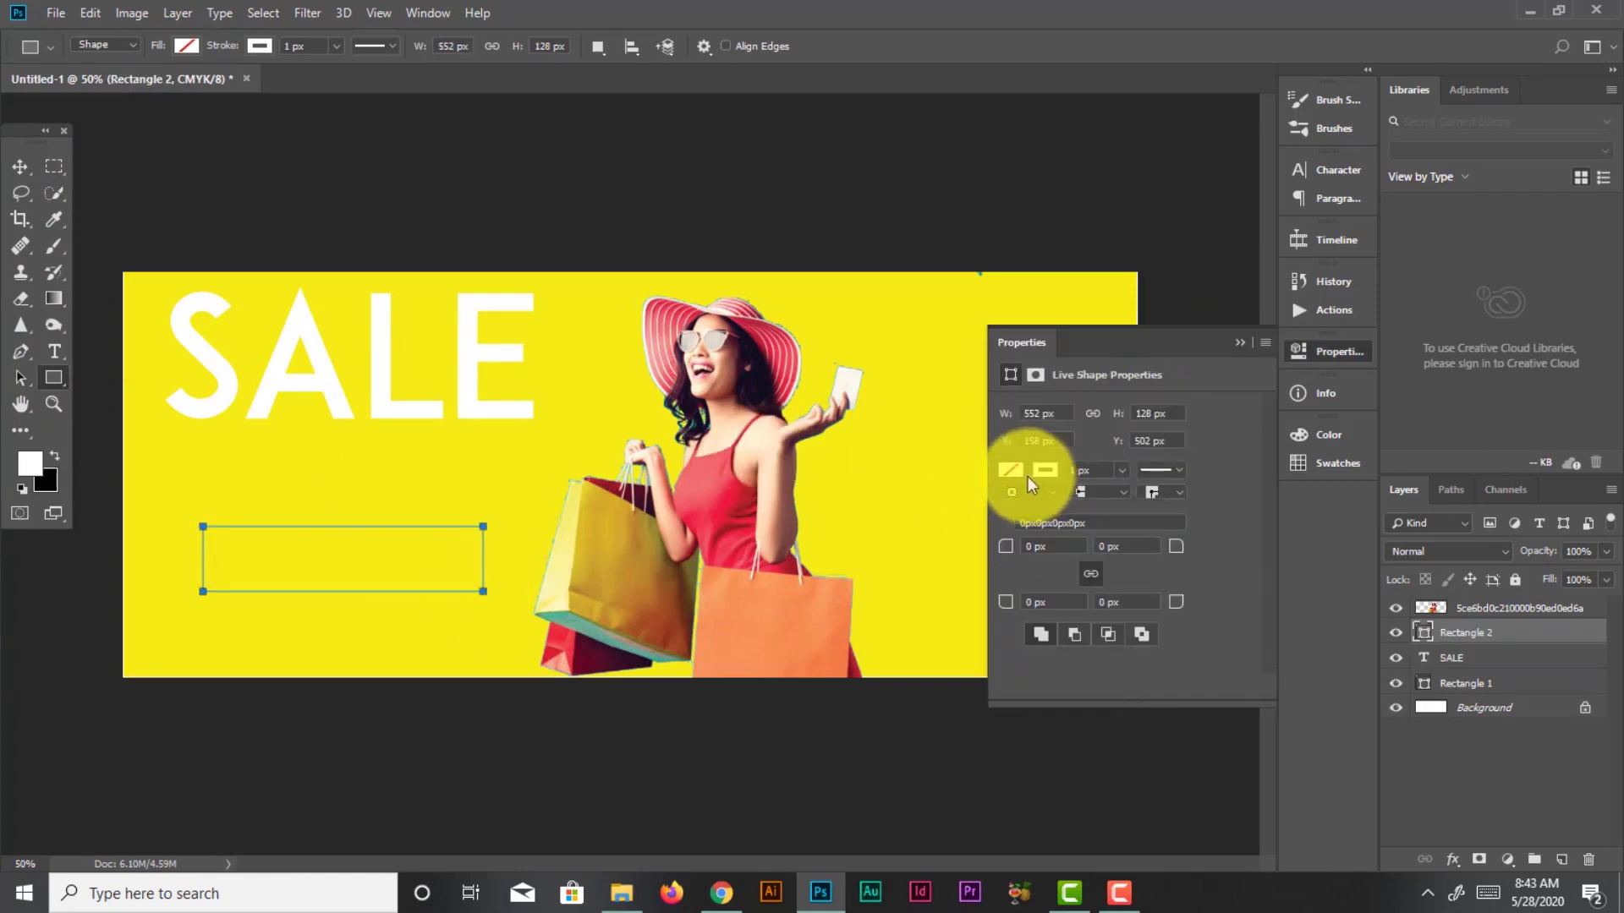
{"action": "left_click", "coordinate": [1013, 468]}
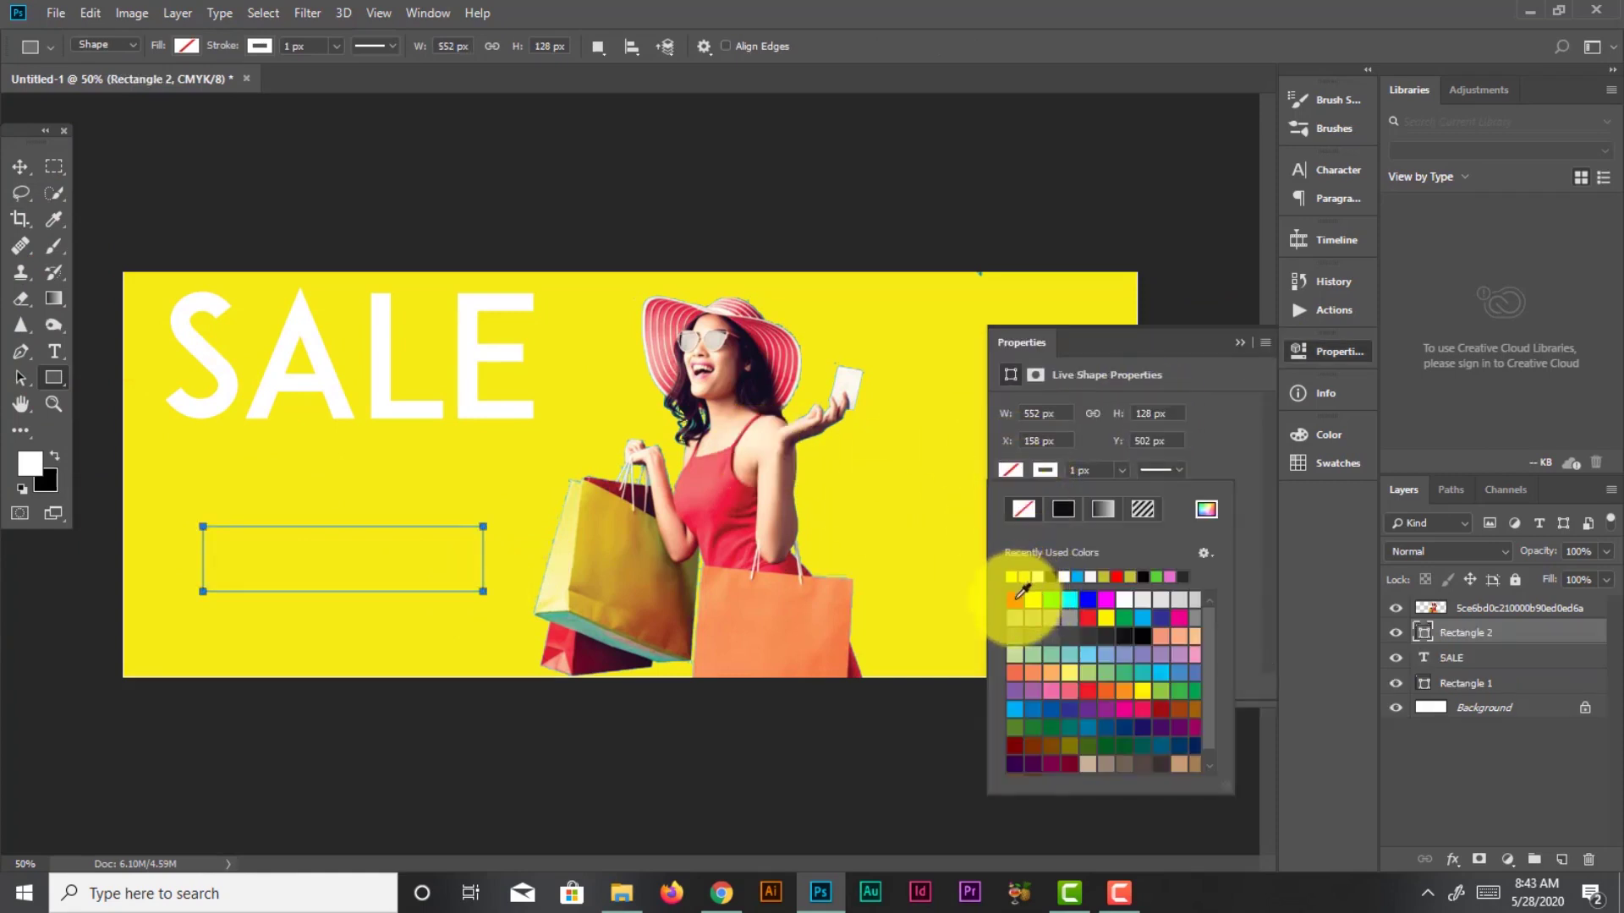
{"action": "left_click", "coordinate": [1015, 600]}
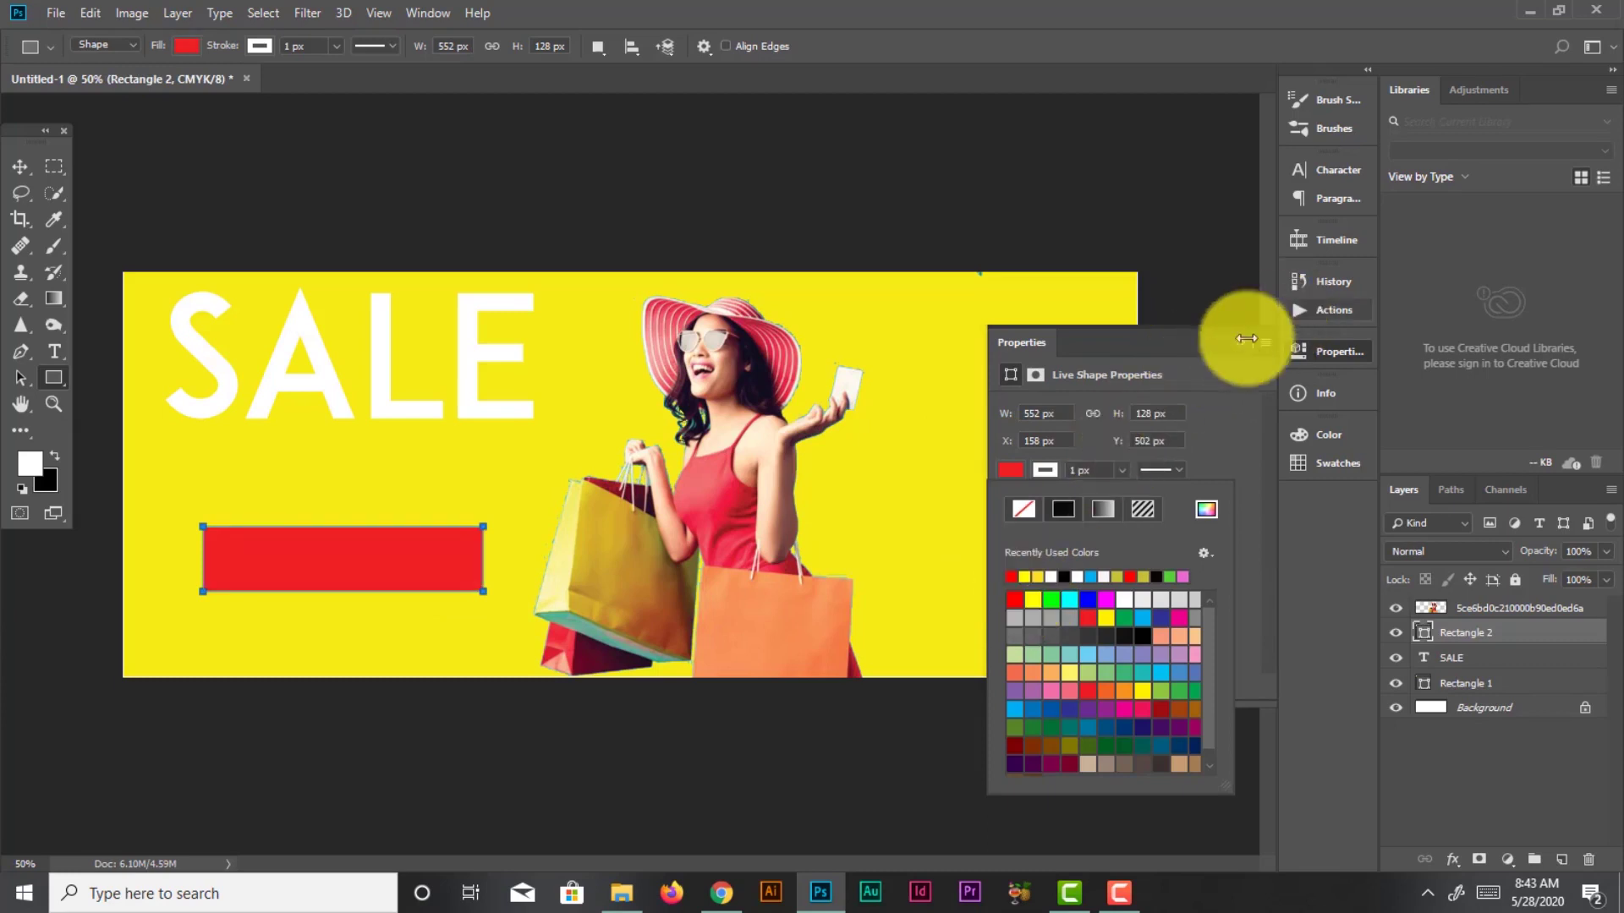
{"action": "left_click", "coordinate": [1230, 347]}
{"action": "left_click", "coordinate": [315, 570]}
{"action": "left_click", "coordinate": [21, 167]}
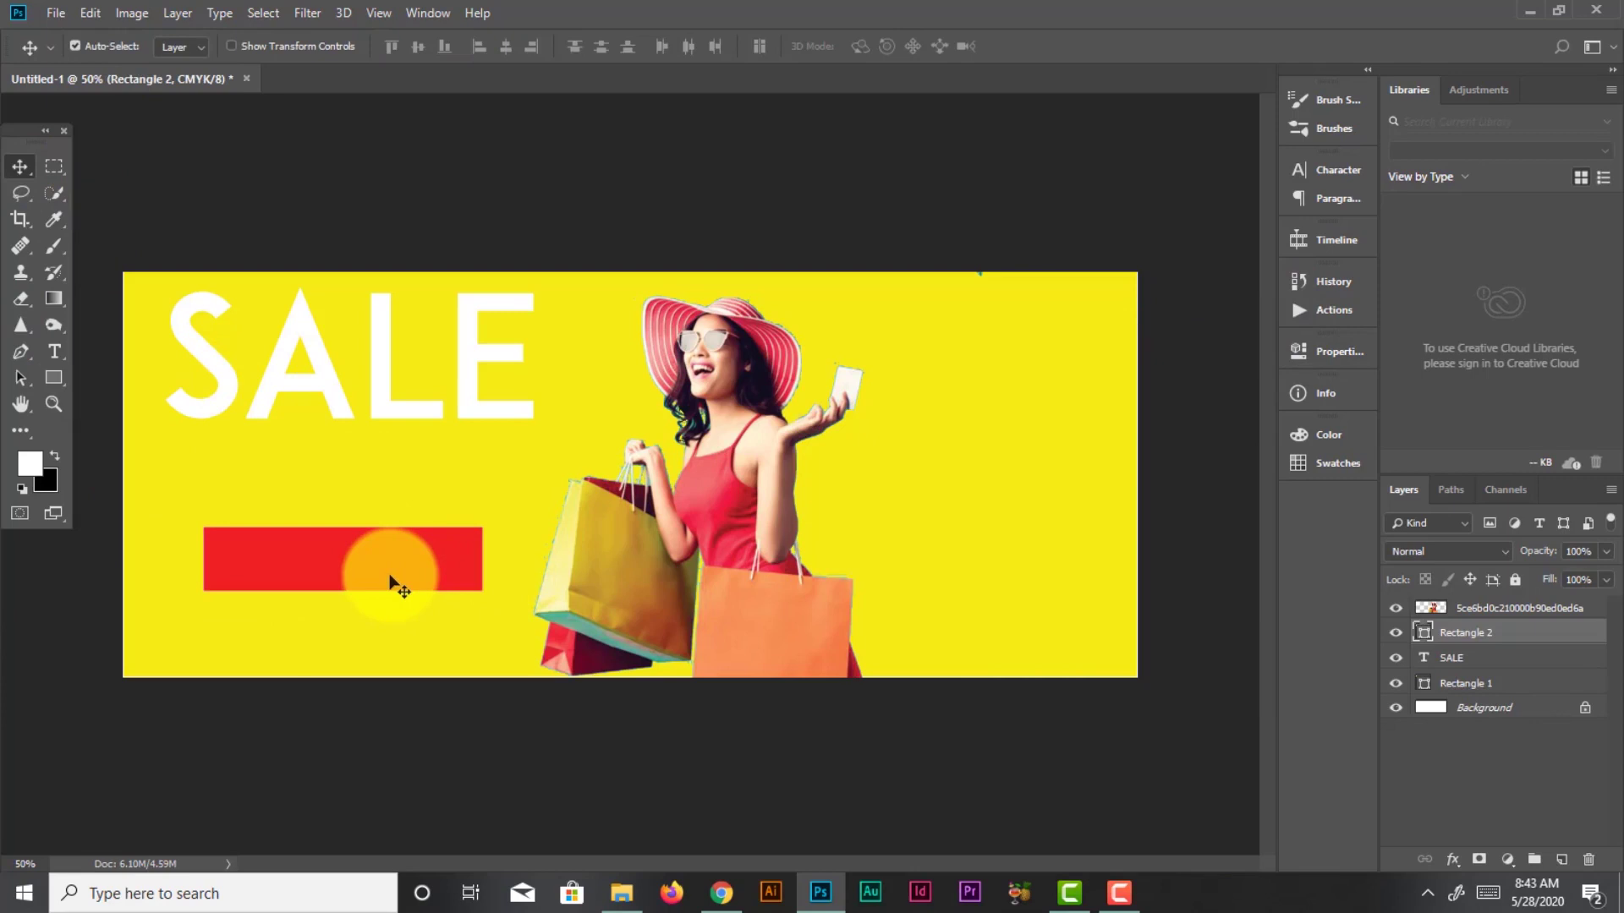
{"action": "left_click_drag", "start_coordinate": [390, 577], "coordinate": [390, 590]}
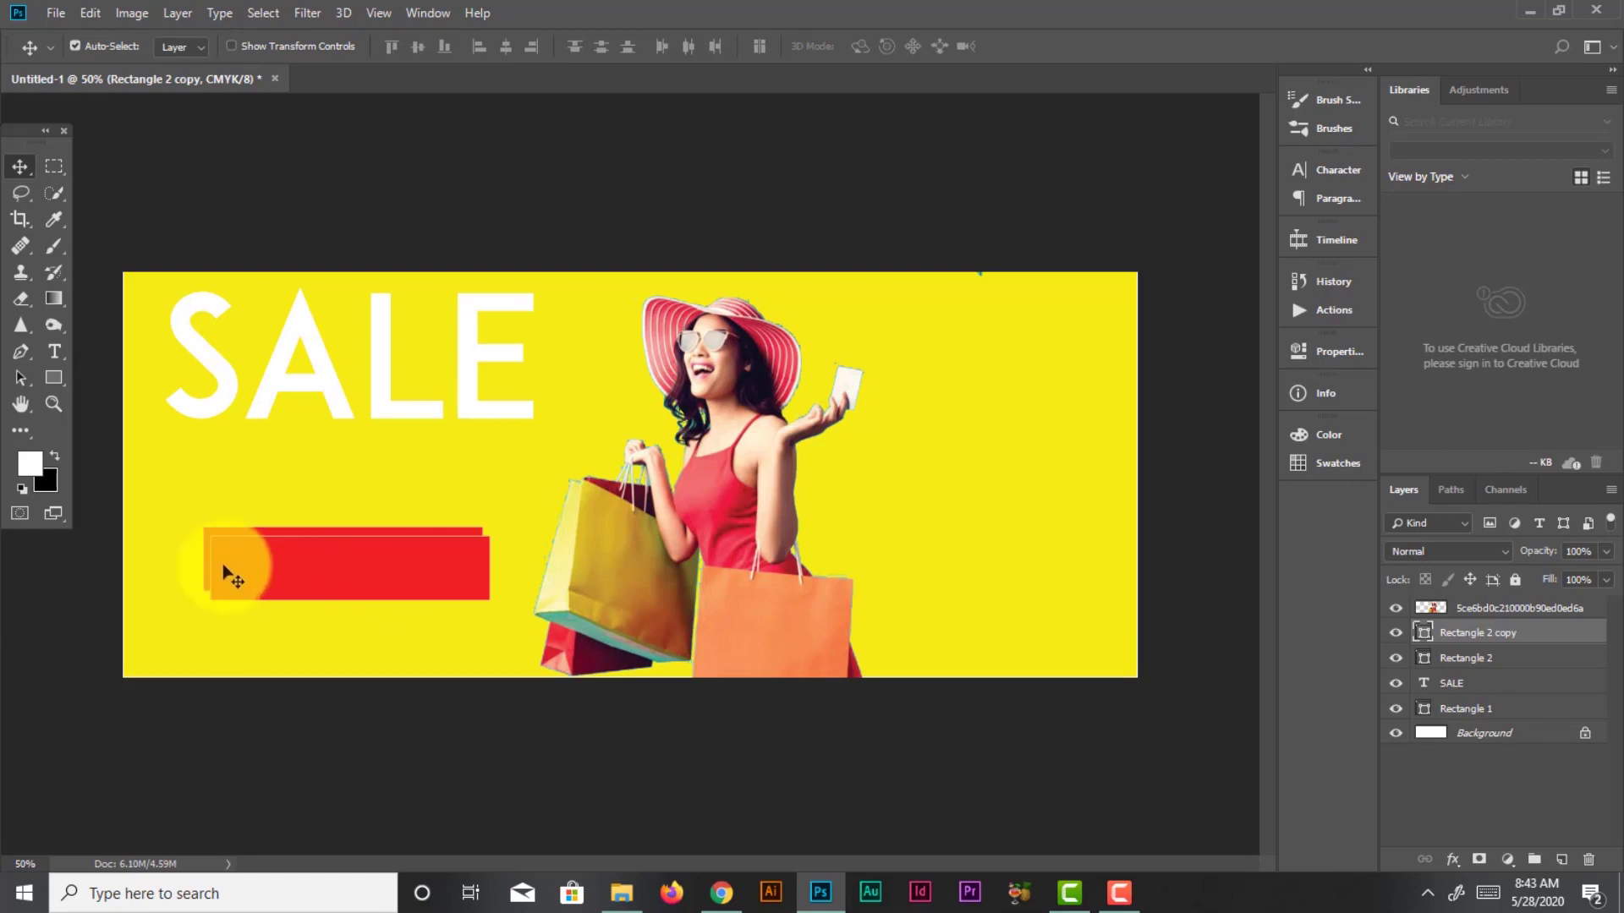
Stretch the copied bar slightly wider with Free Transform
{"action": "key", "text": "ctrl+t"}
{"action": "left_click_drag", "start_coordinate": [211, 574], "coordinate": [203, 575]}
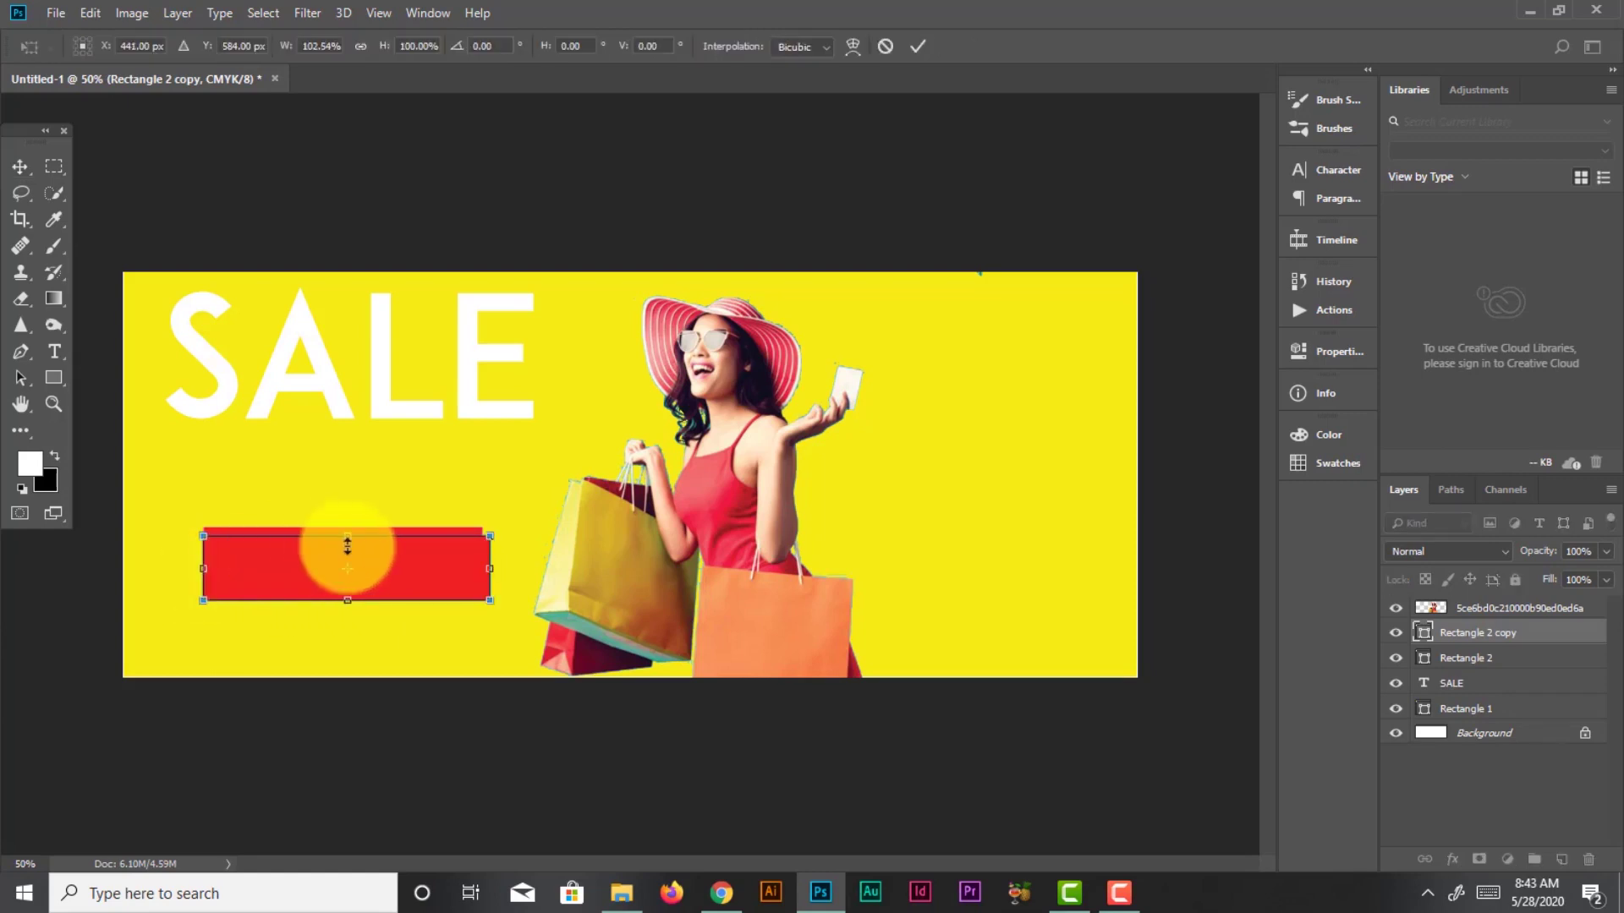
{"action": "key", "text": "Return"}
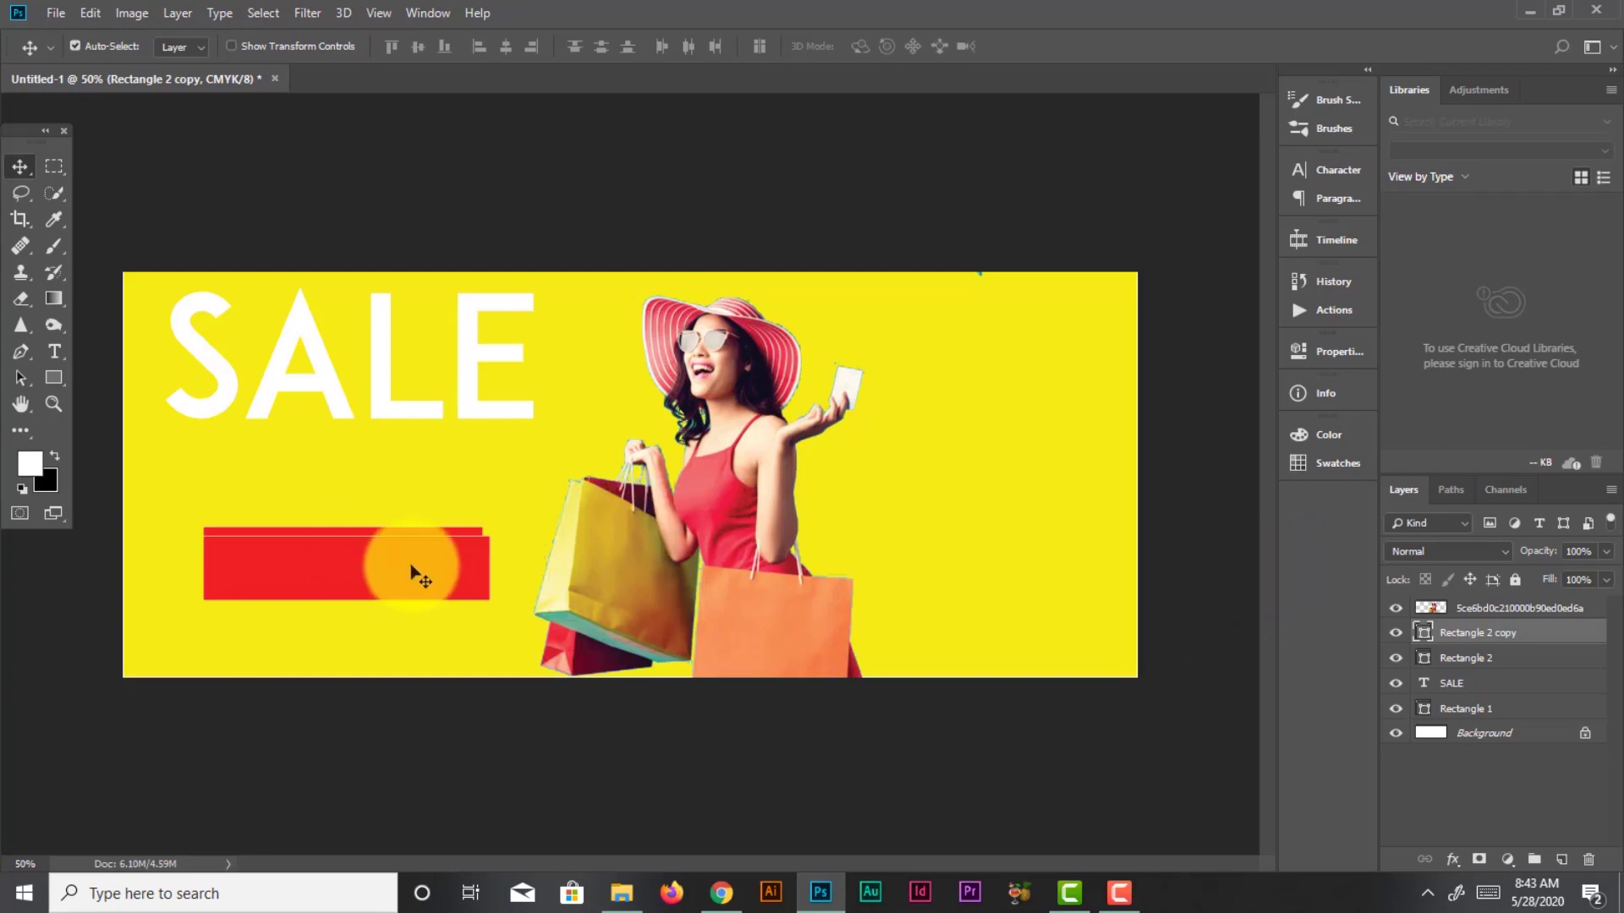
Fill the copied bar black and move its layer below the red bar
{"action": "key", "text": "t"}
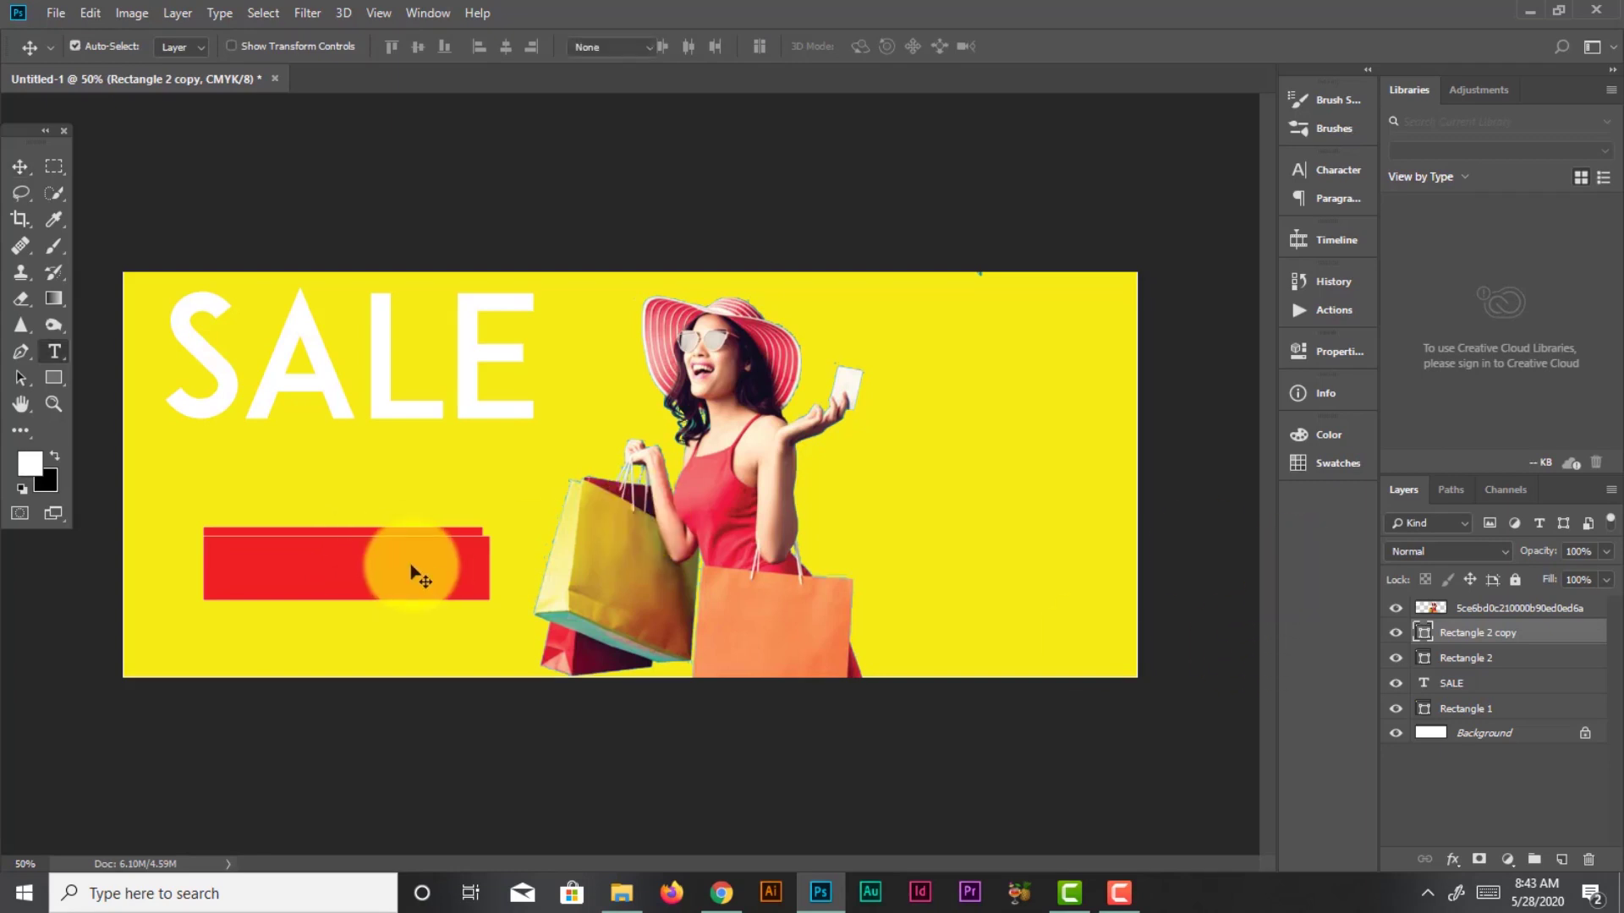
{"action": "left_click", "coordinate": [1342, 352]}
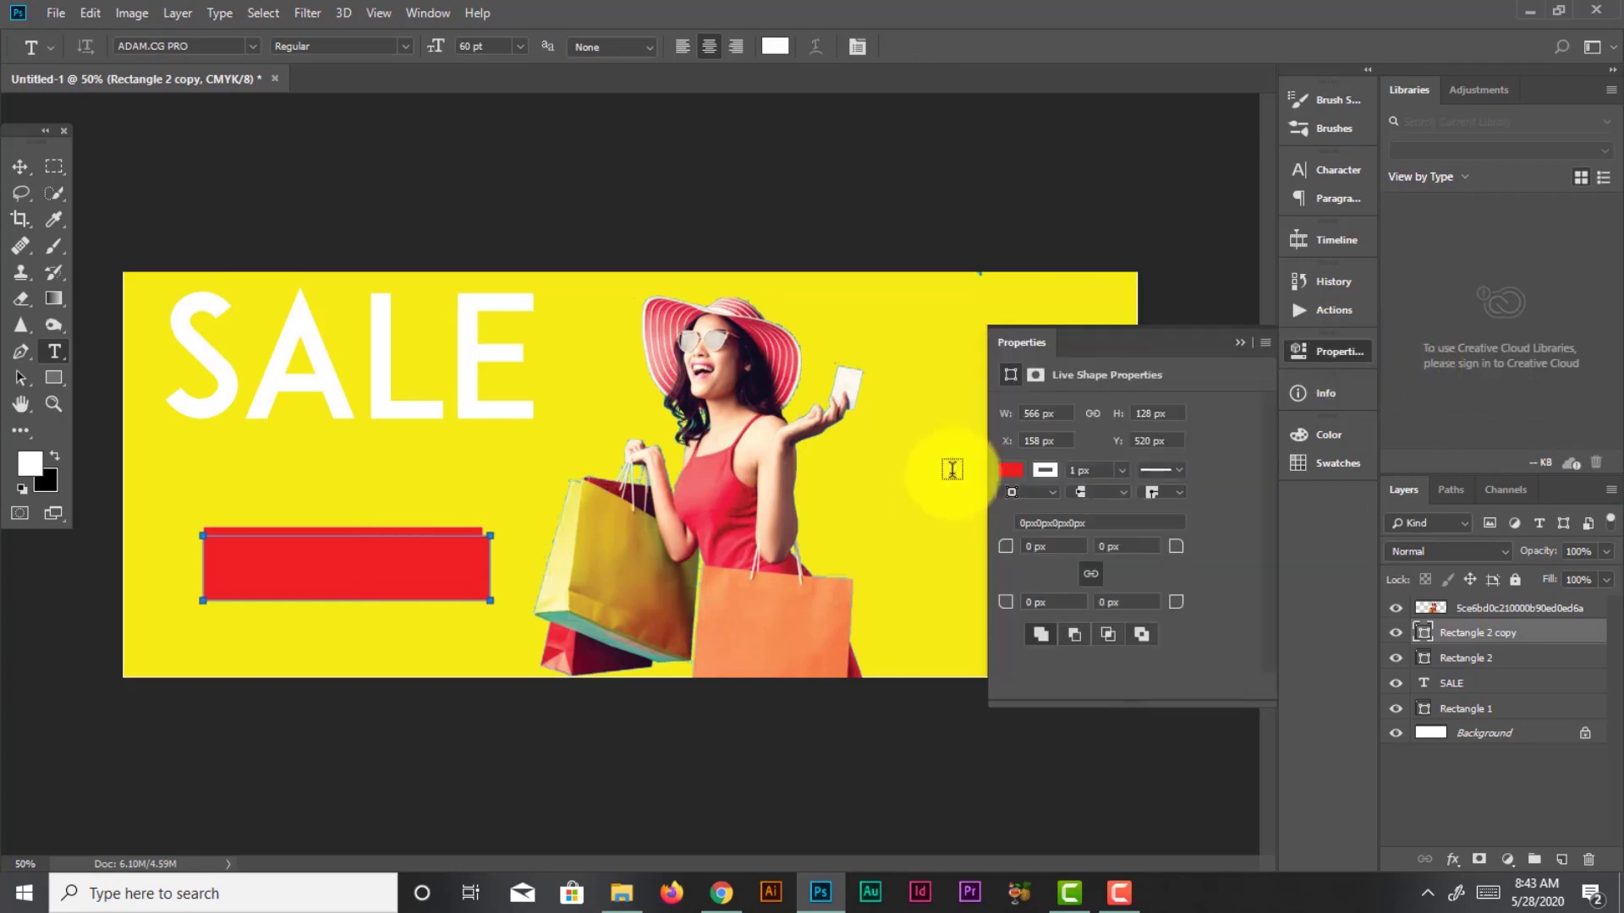
{"action": "left_click", "coordinate": [1009, 471]}
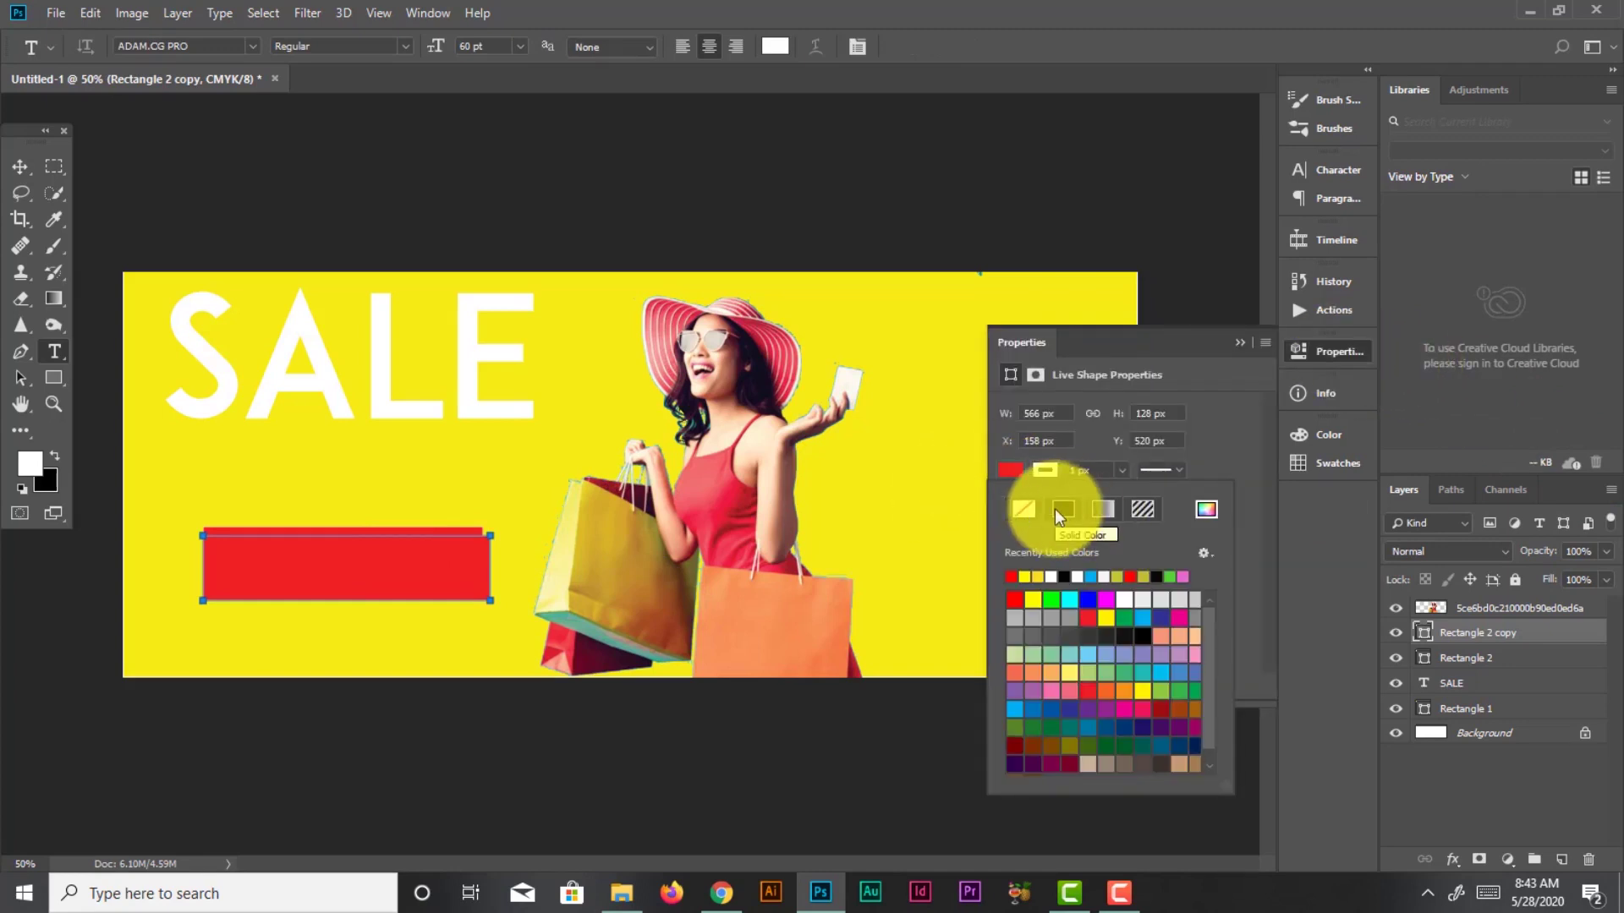
{"action": "left_click", "coordinate": [443, 570]}
{"action": "key", "text": "v"}
{"action": "left_click", "coordinate": [1010, 472]}
{"action": "left_click", "coordinate": [423, 576]}
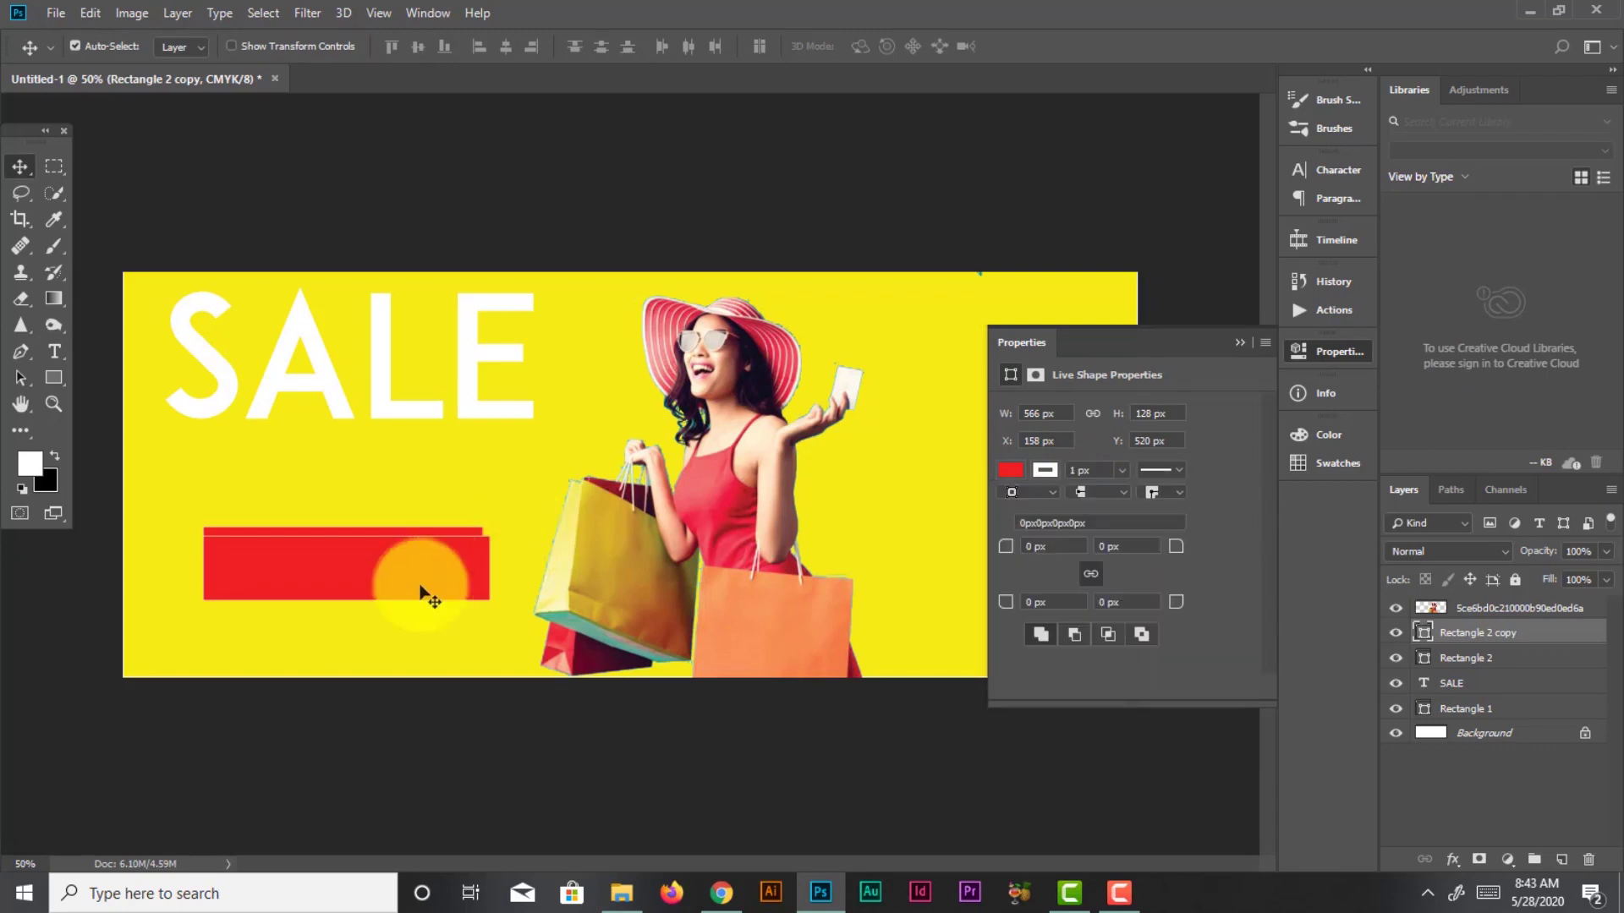
{"action": "left_click", "coordinate": [1011, 469]}
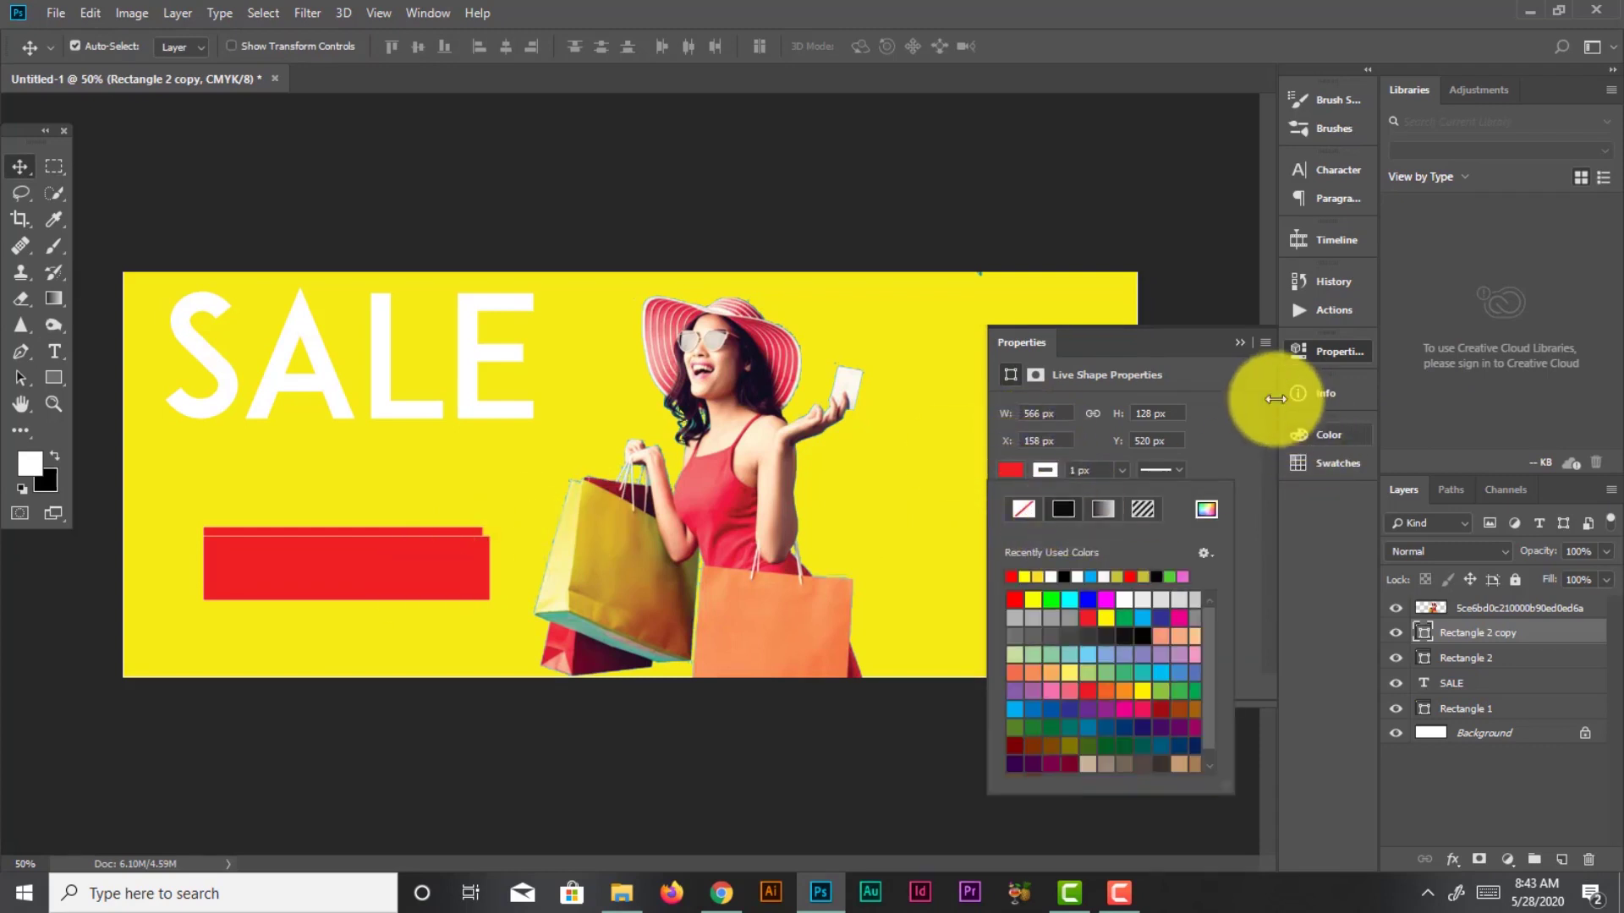
{"action": "left_click", "coordinate": [1064, 577]}
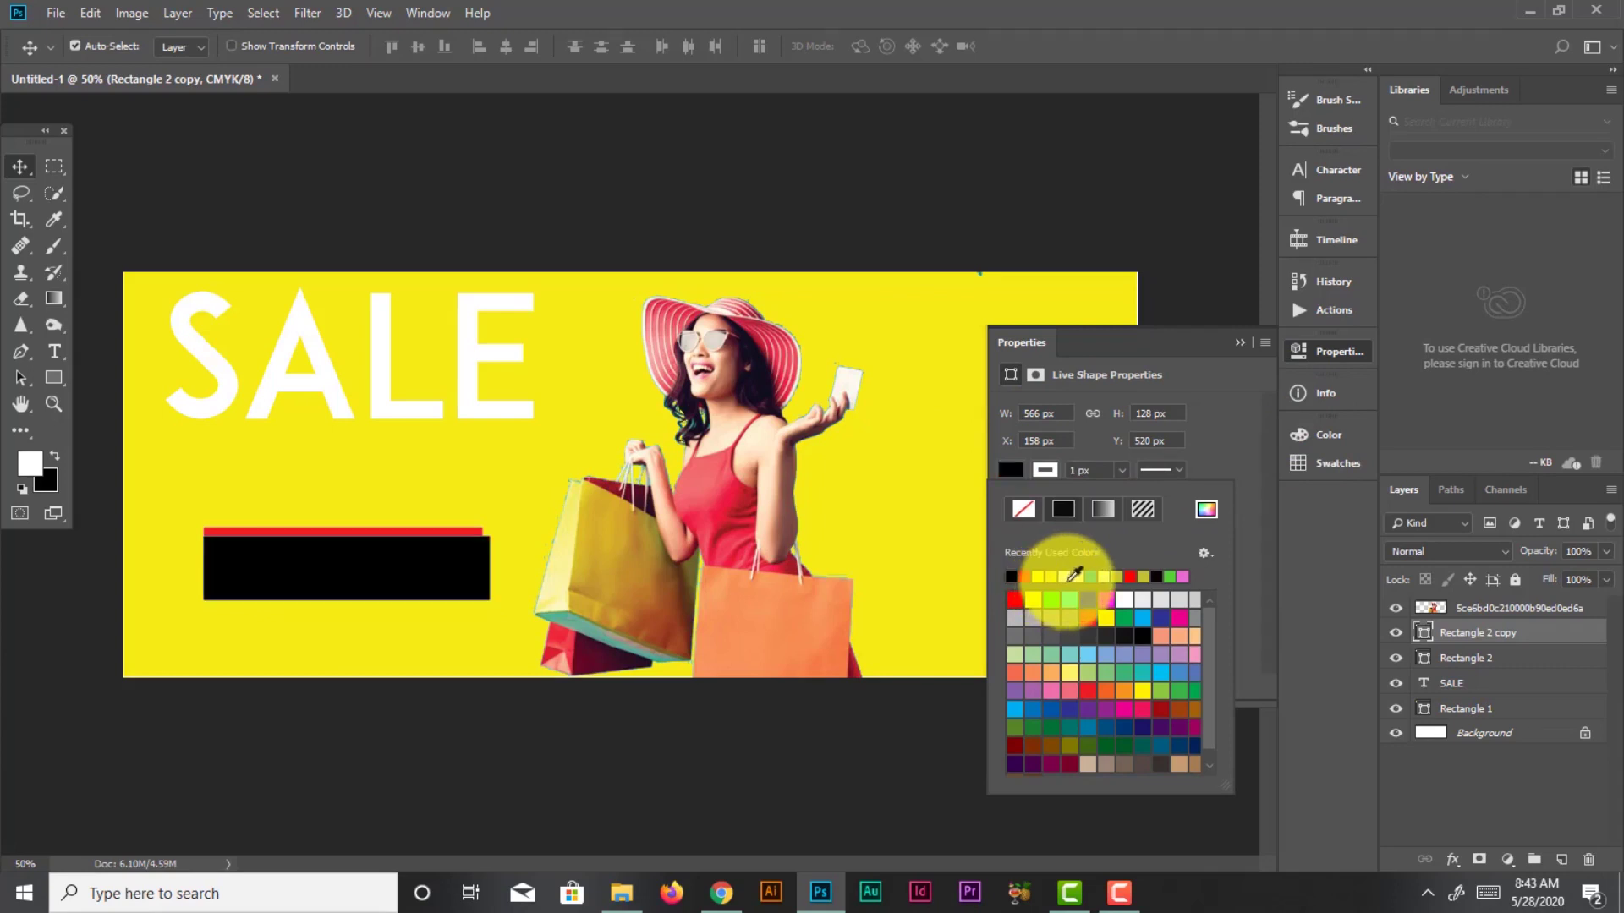
{"action": "left_click", "coordinate": [1239, 343]}
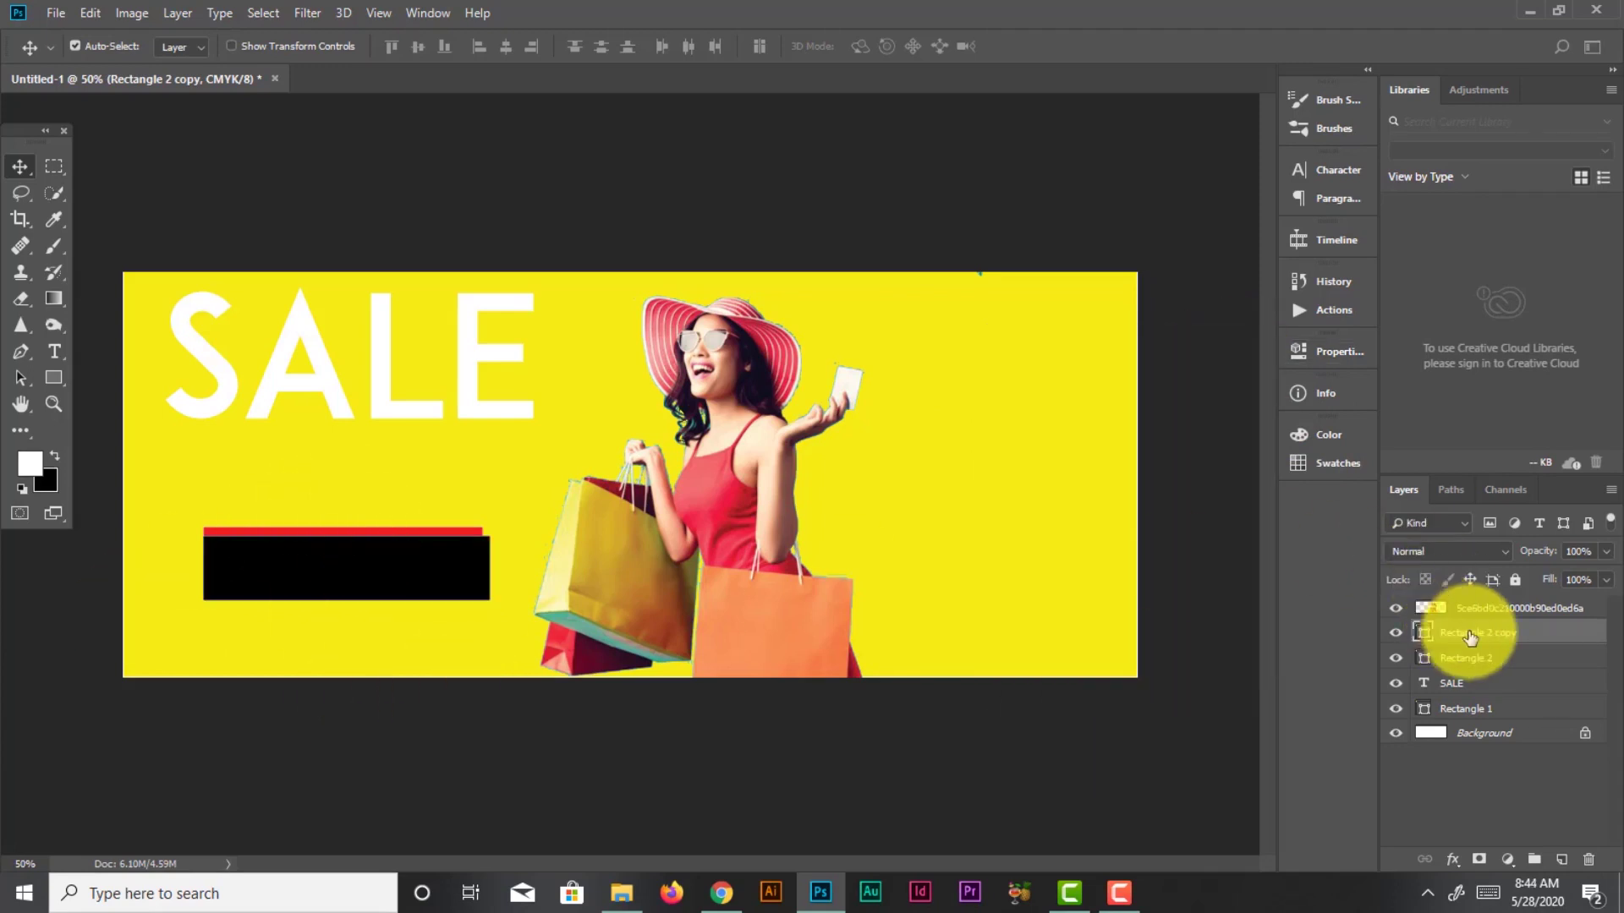
{"action": "left_click_drag", "start_coordinate": [1464, 633], "coordinate": [1475, 670]}
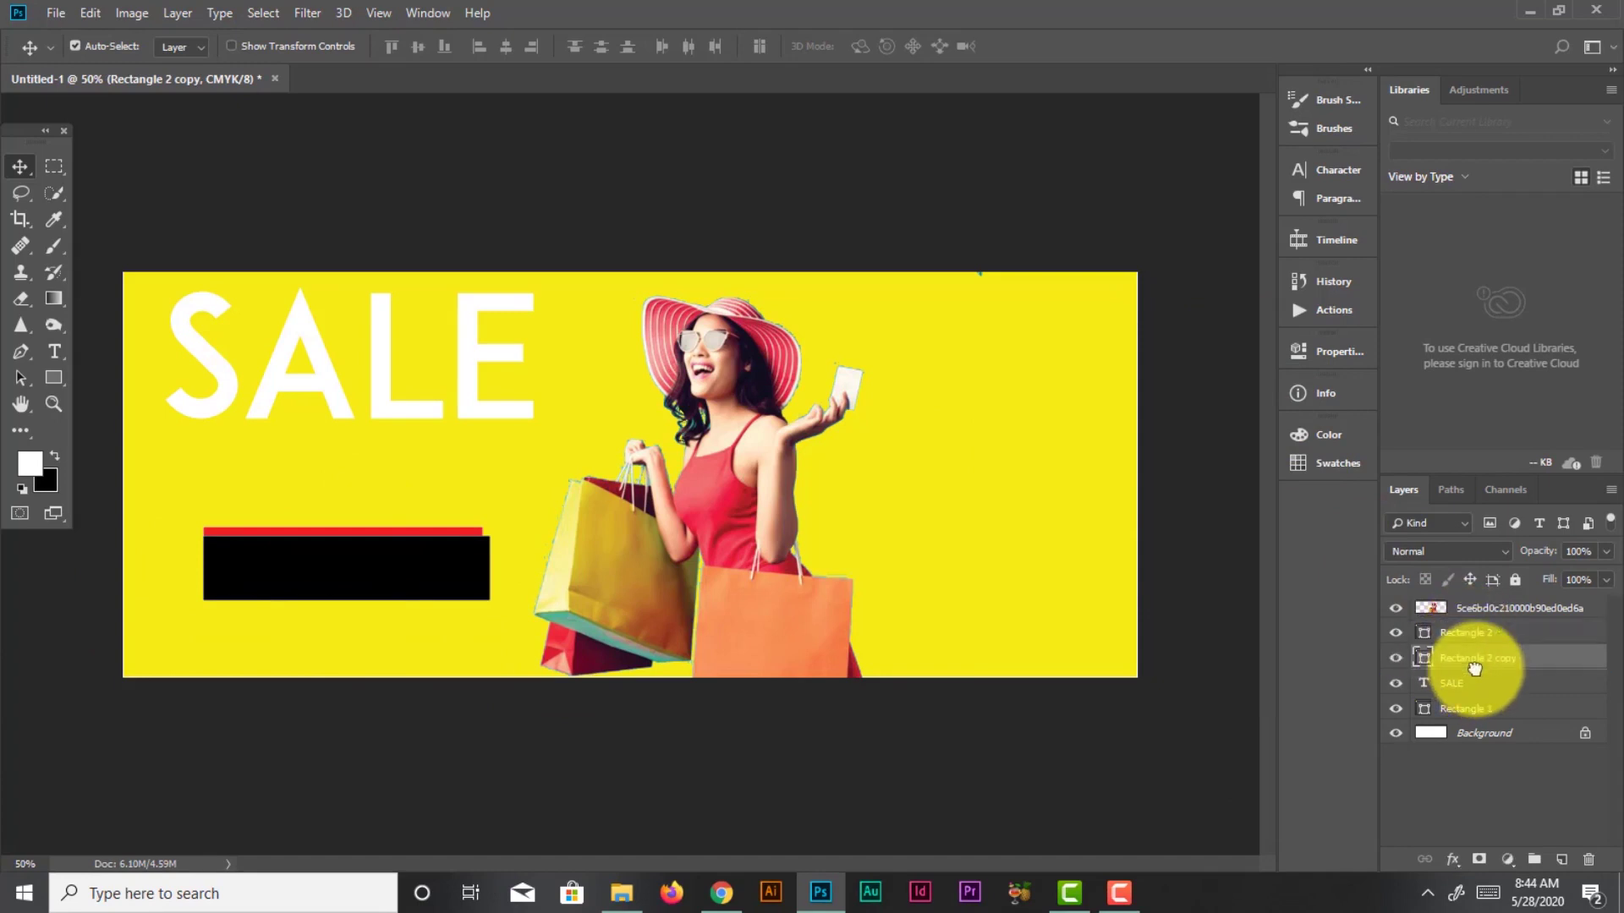
Duplicate the red bar and its shadow, and move the pair to the banner's right side
{"action": "left_click", "coordinate": [448, 772]}
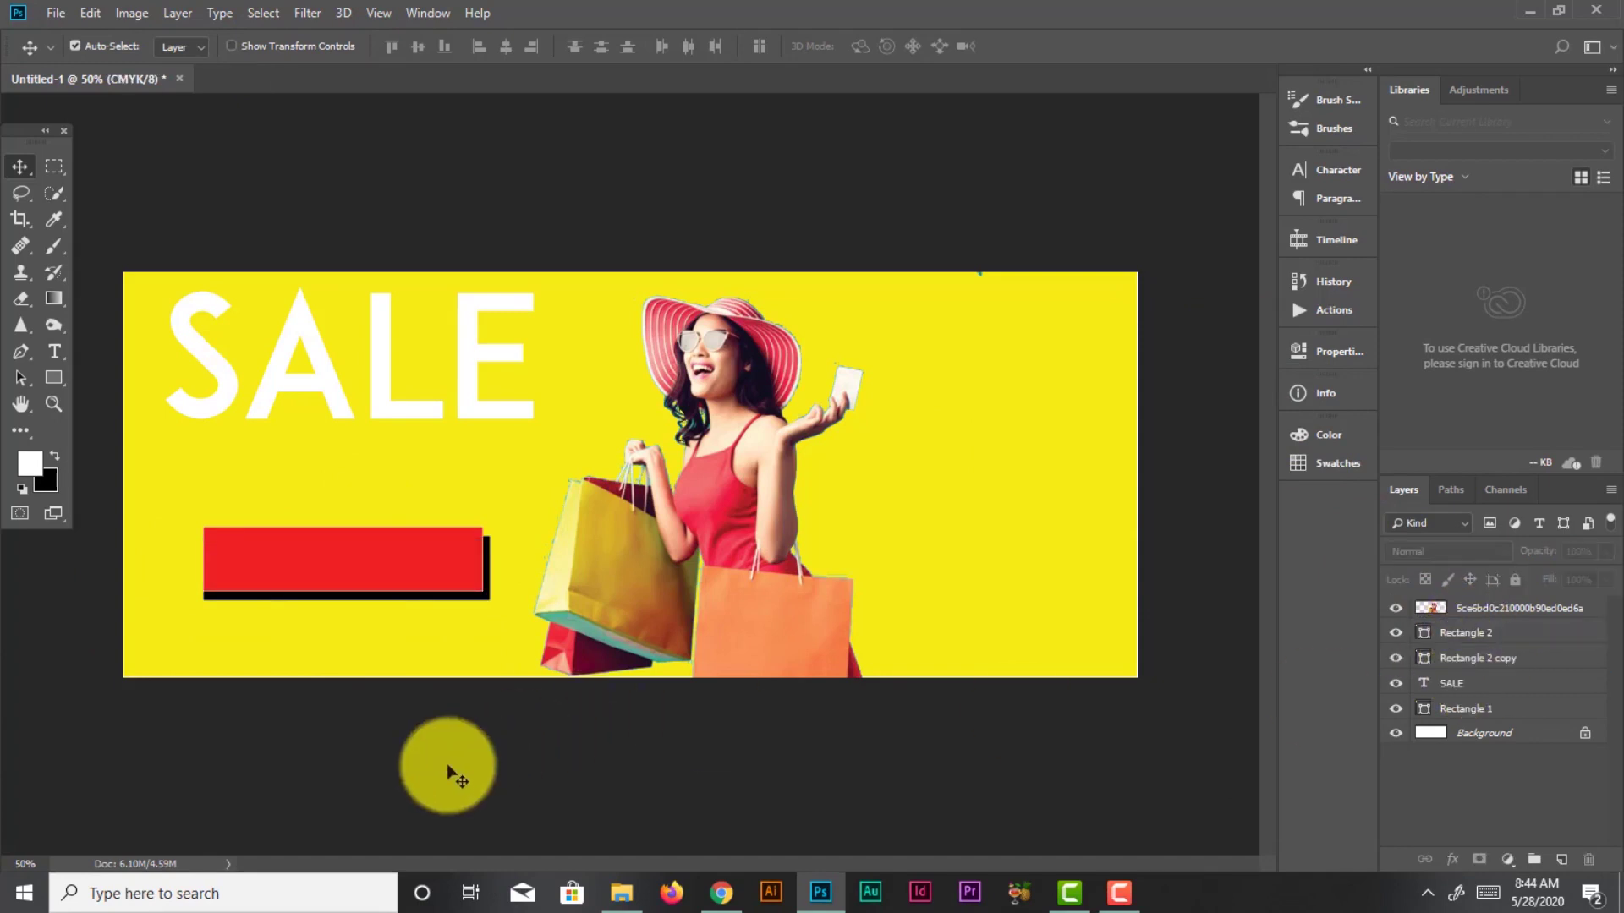
{"action": "left_click", "coordinate": [1479, 662]}
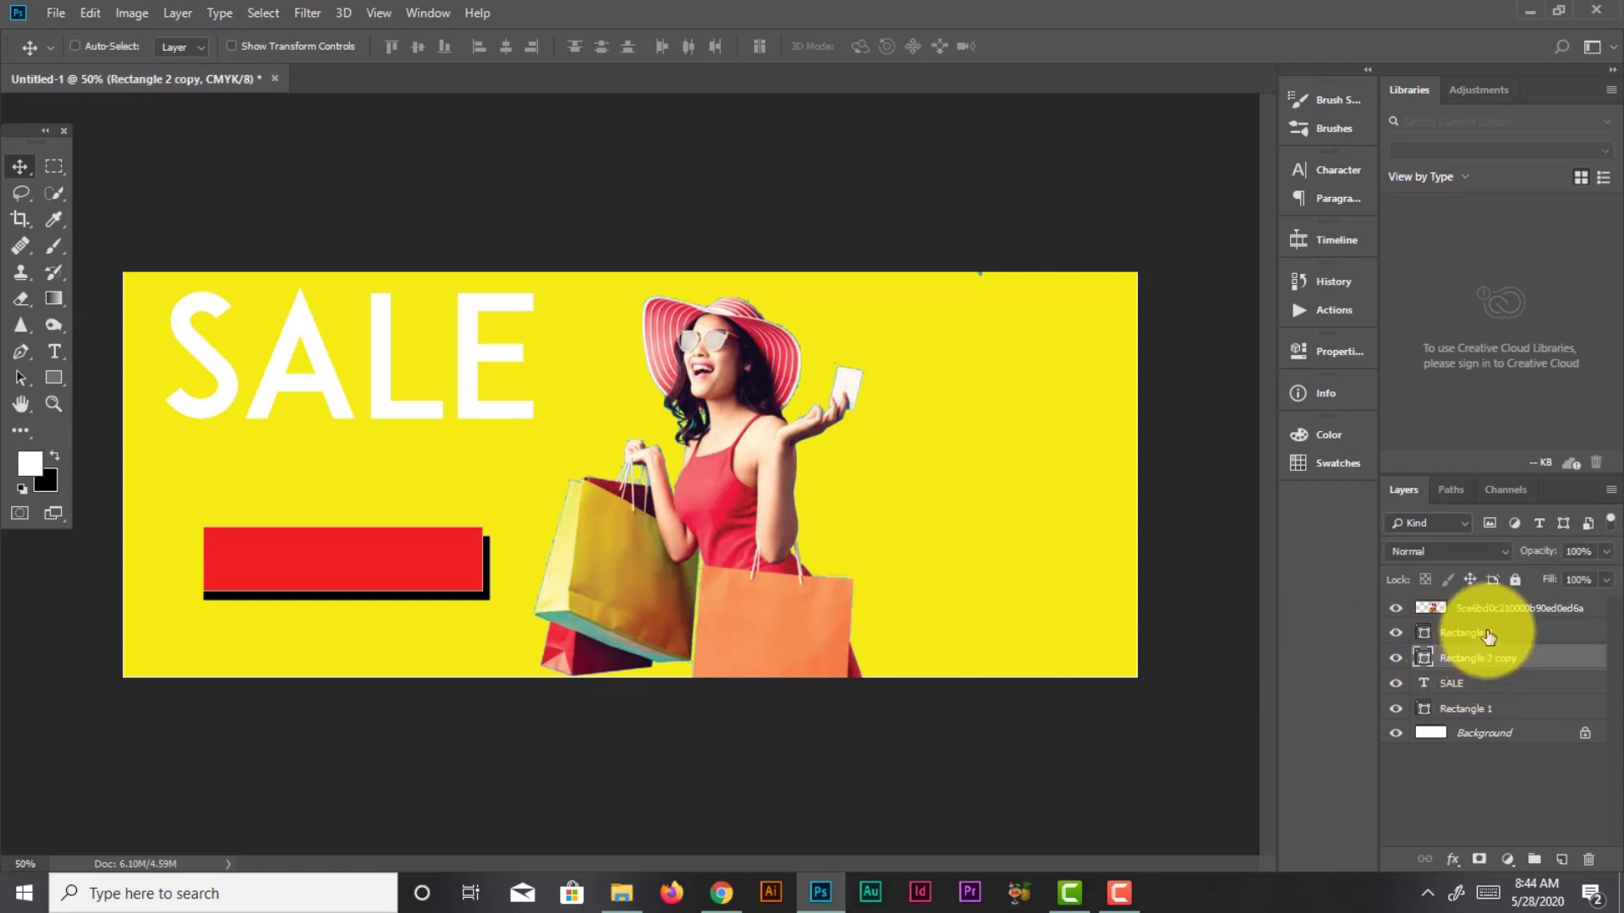
{"action": "left_click", "coordinate": [1488, 635], "text": "shift"}
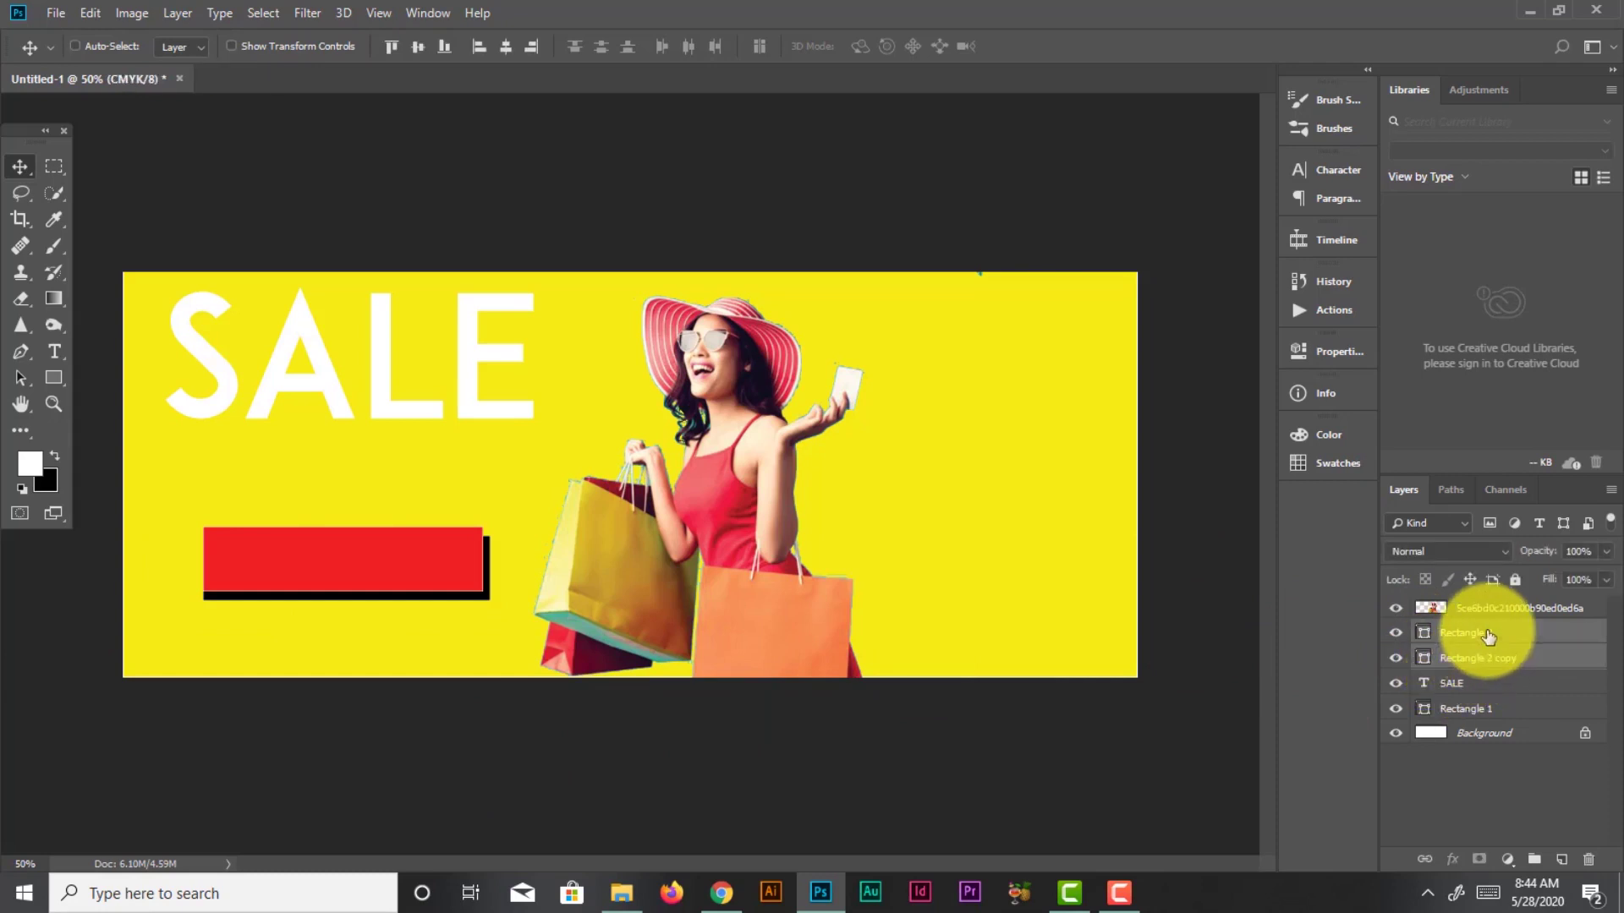
{"action": "key", "text": "ctrl+j"}
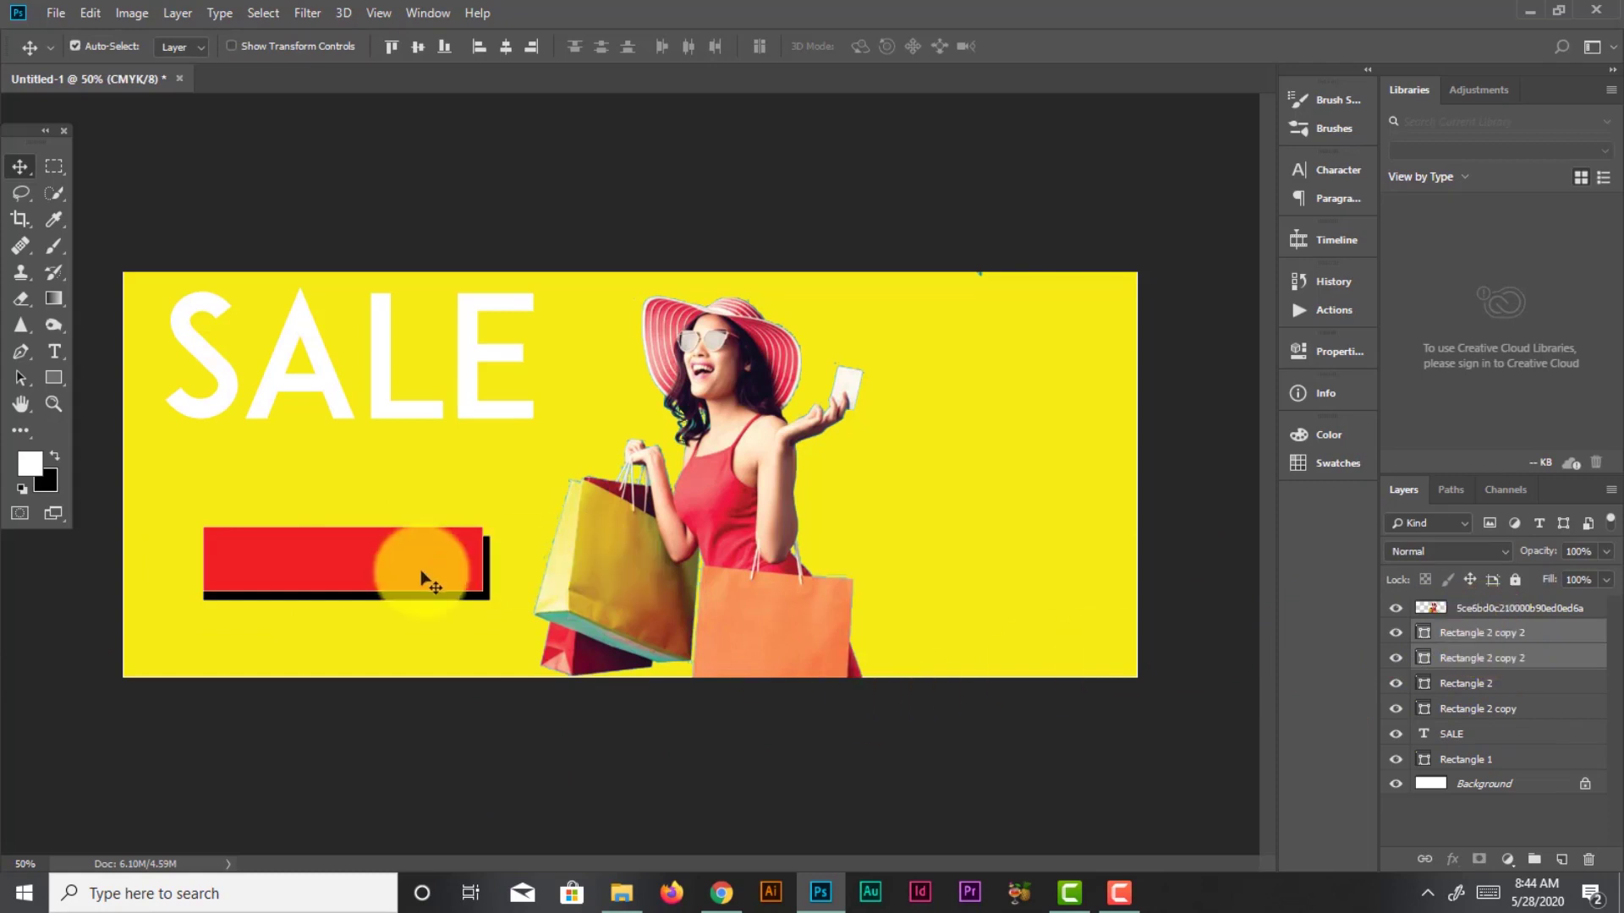
{"action": "mouse_move", "coordinate": [457, 581]}
{"action": "left_mouse_down"}
{"action": "mouse_move", "coordinate": [1094, 571]}
{"action": "mouse_move", "coordinate": [1093, 557]}
{"action": "left_mouse_up"}
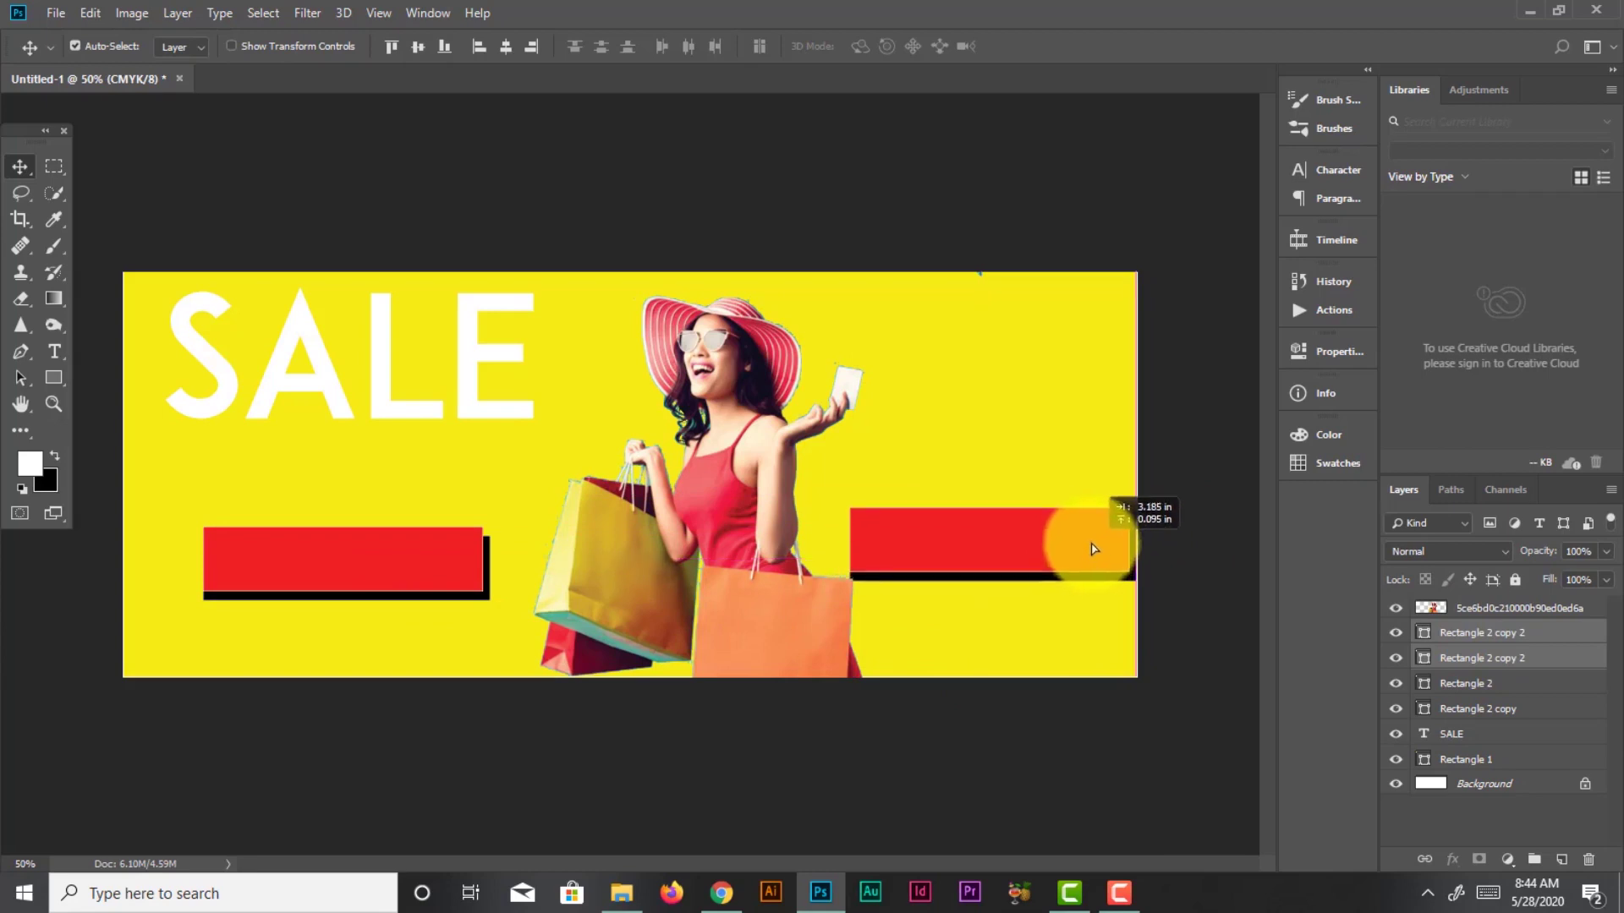
{"action": "left_click_drag", "start_coordinate": [1094, 556], "coordinate": [1093, 549]}
Align the left black shadow bar just below its red bar
{"action": "left_click_drag", "start_coordinate": [360, 546], "coordinate": [359, 508]}
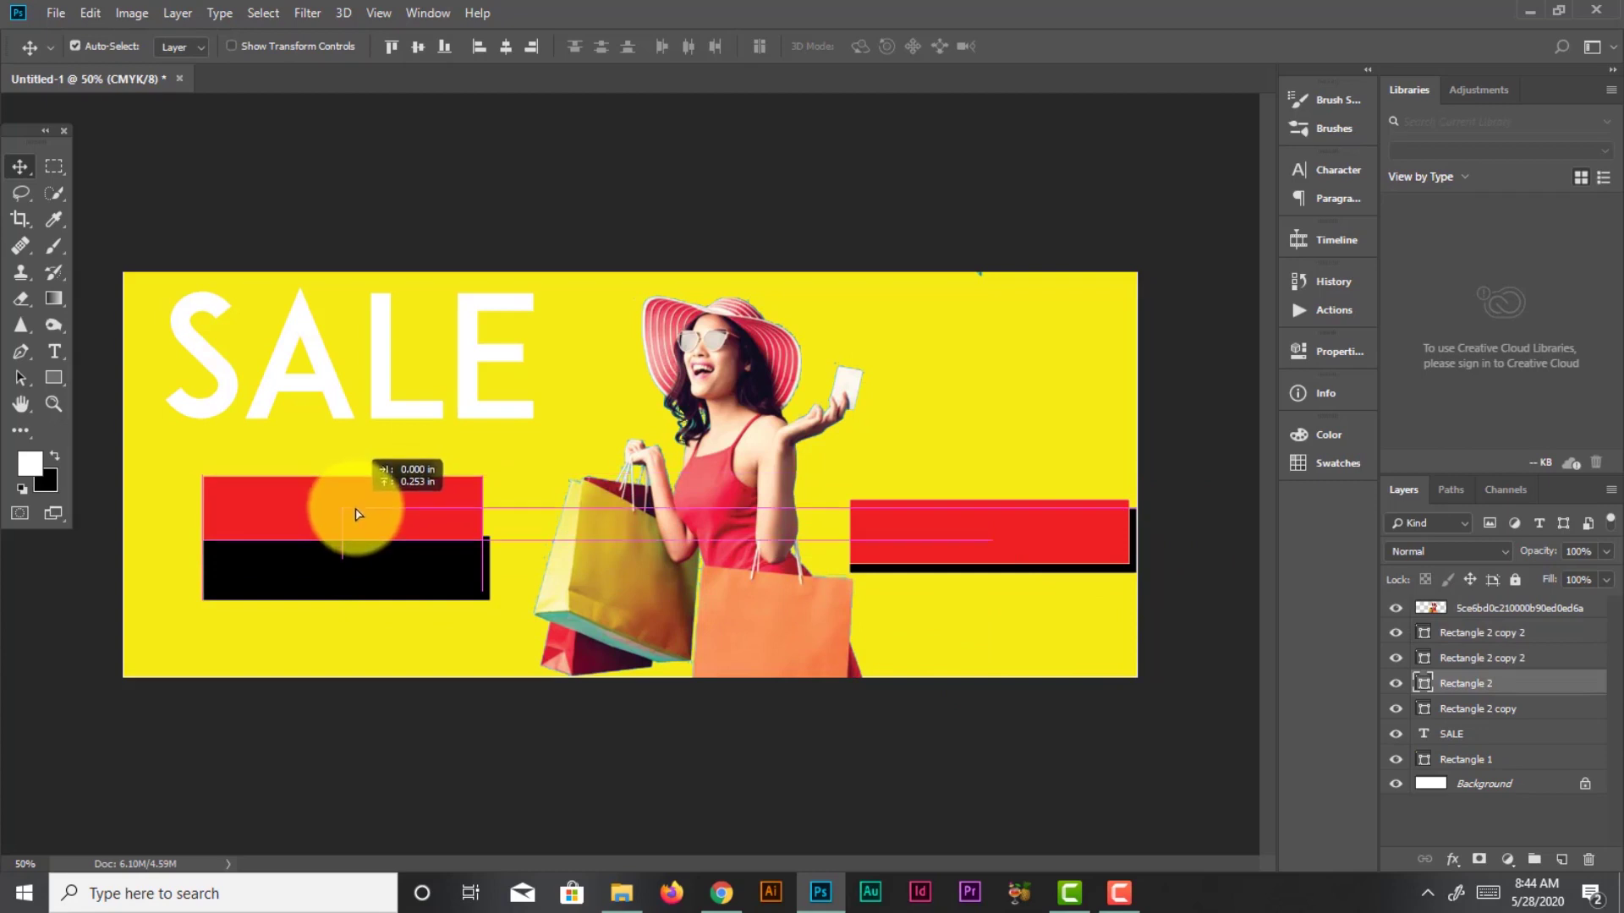
{"action": "left_click_drag", "start_coordinate": [360, 507], "coordinate": [359, 528]}
{"action": "left_click_drag", "start_coordinate": [359, 601], "coordinate": [365, 559]}
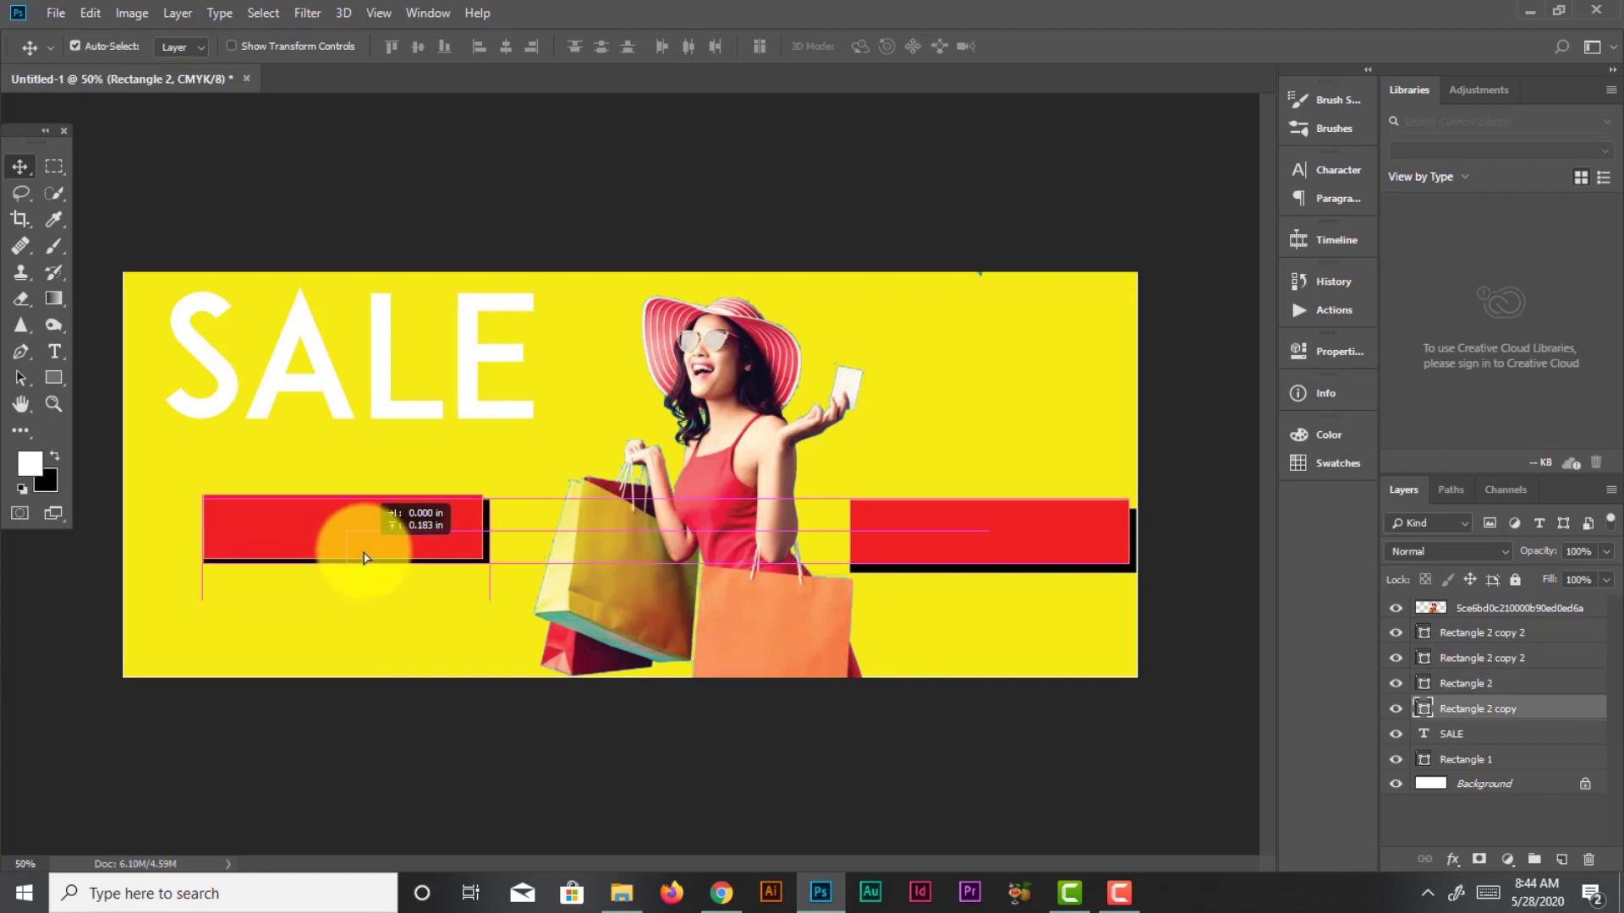
{"action": "left_click_drag", "start_coordinate": [365, 558], "coordinate": [365, 564]}
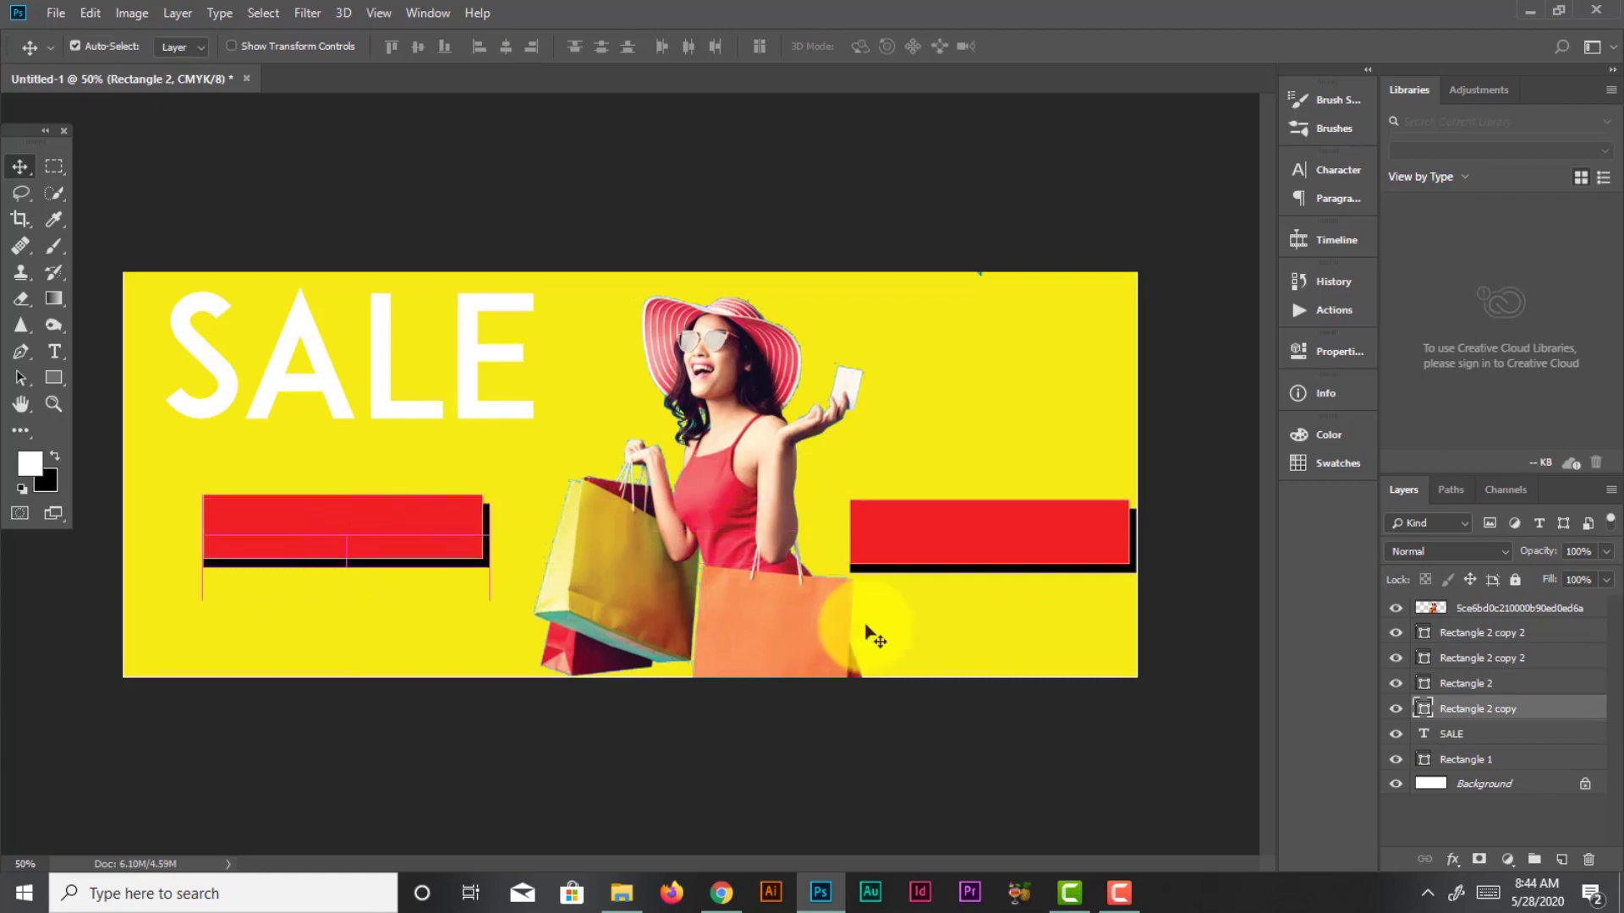
{"action": "left_click", "coordinate": [1175, 710]}
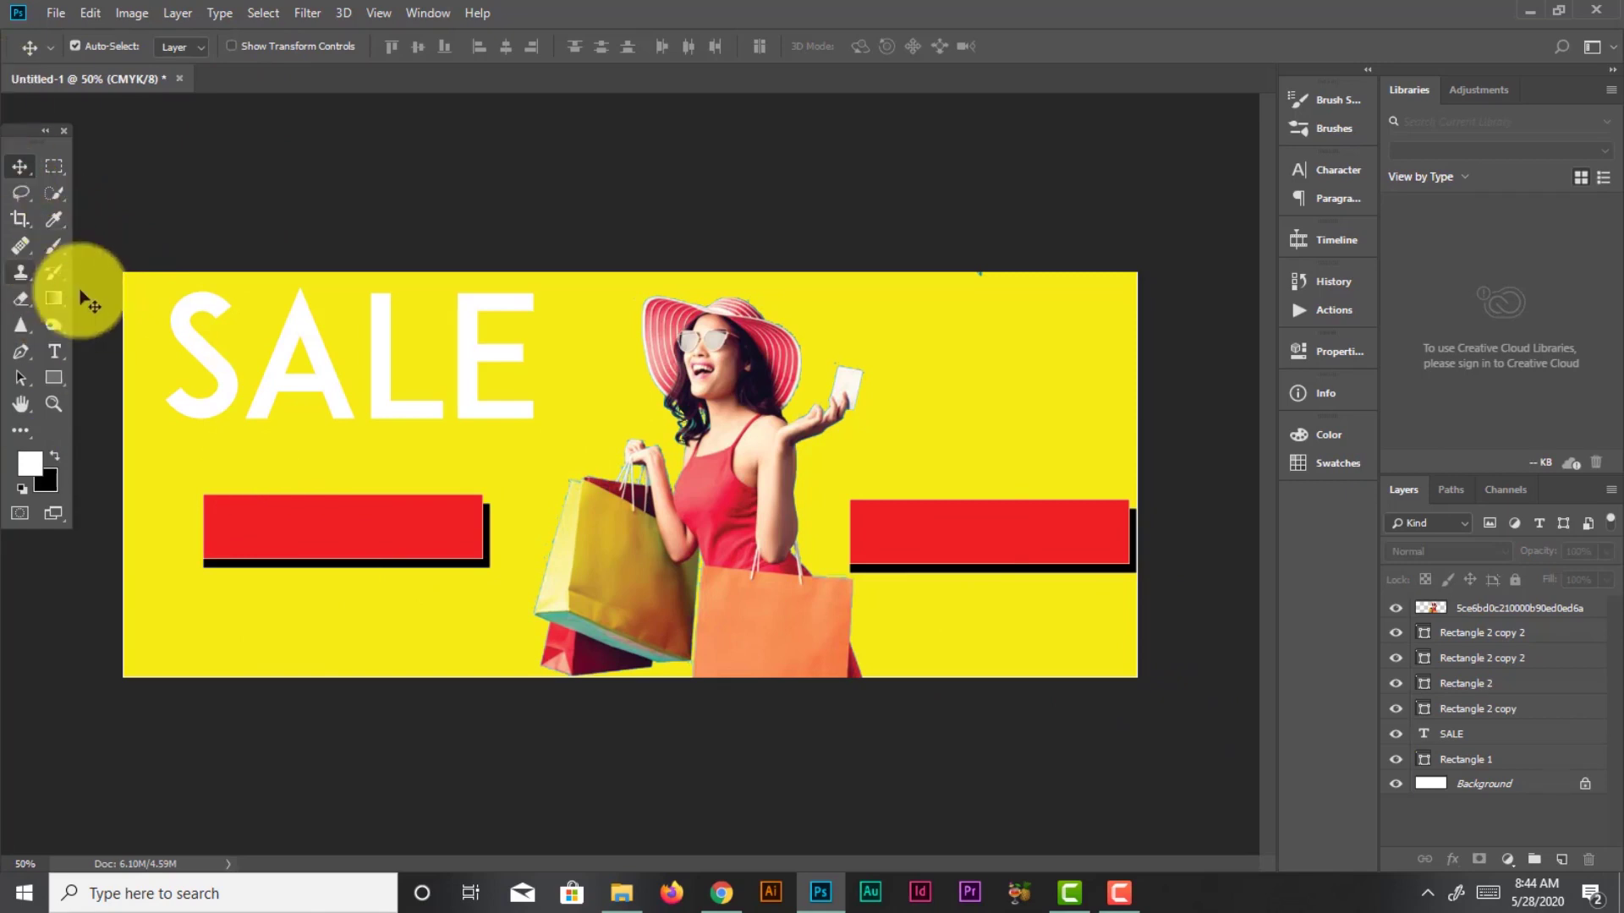
{"action": "key", "text": "t"}
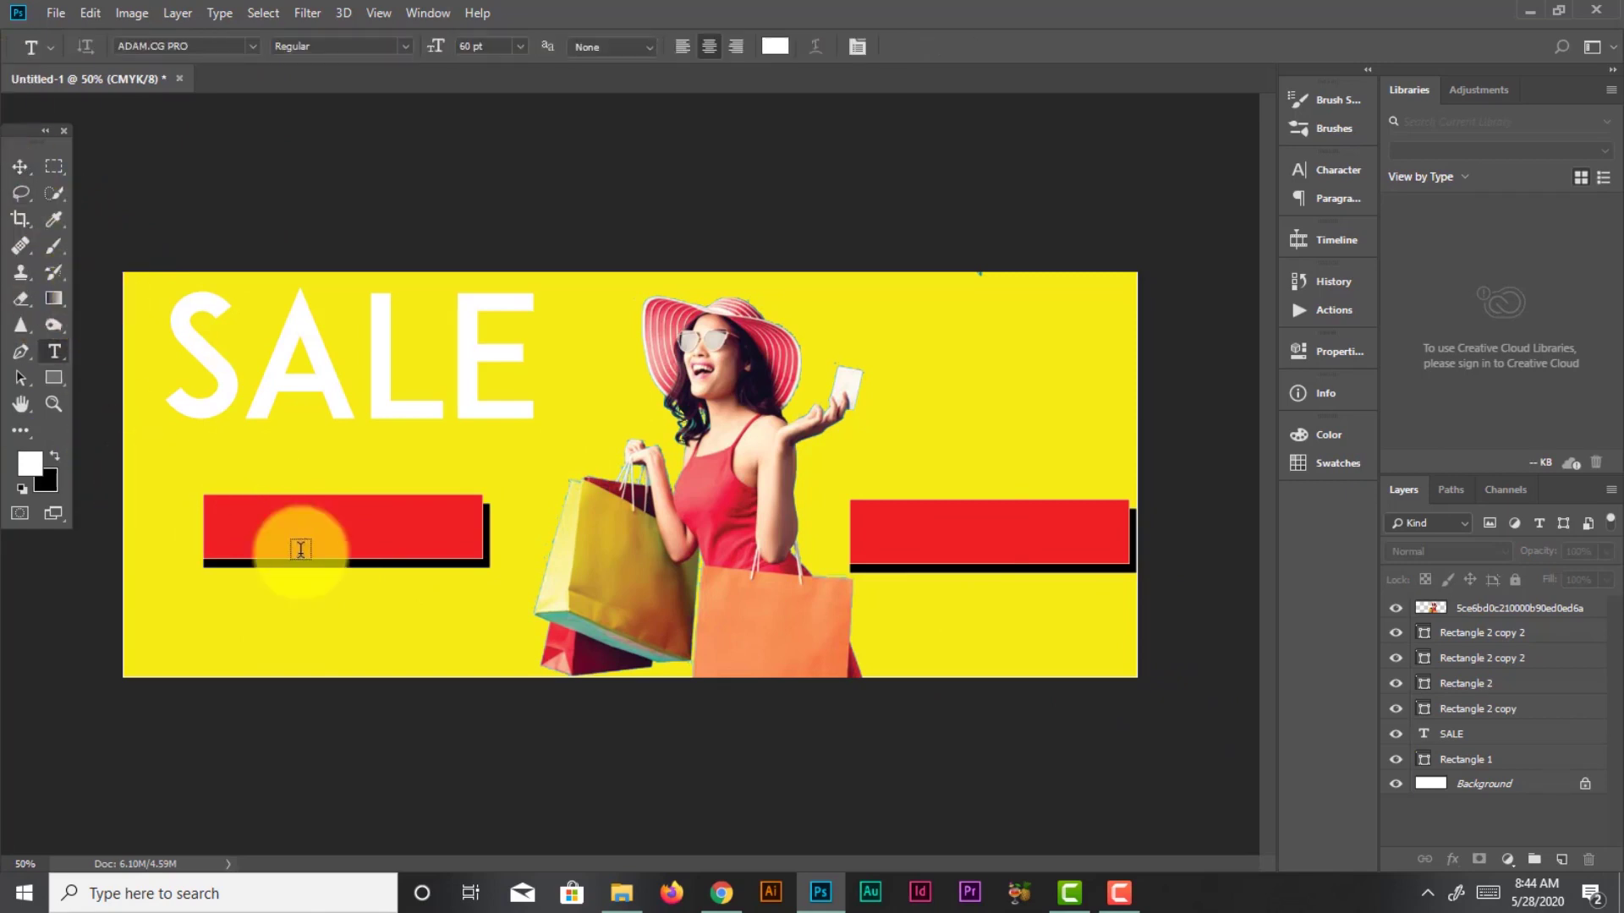
Type START on the left red bar
{"action": "left_click", "coordinate": [262, 522]}
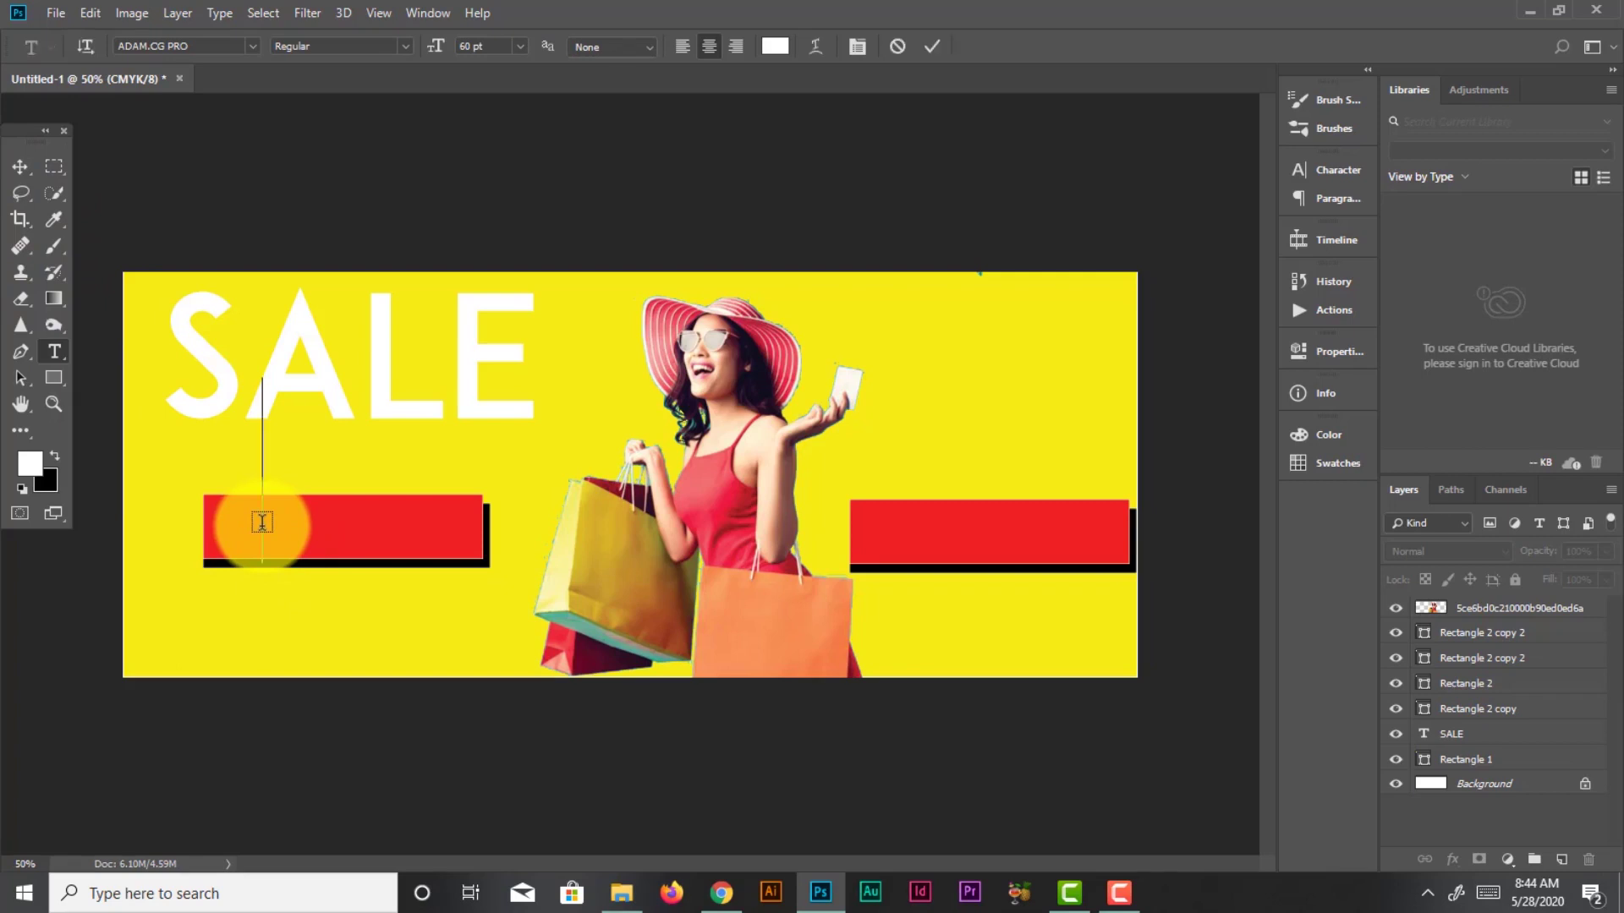
{"action": "type", "text": "ST"}
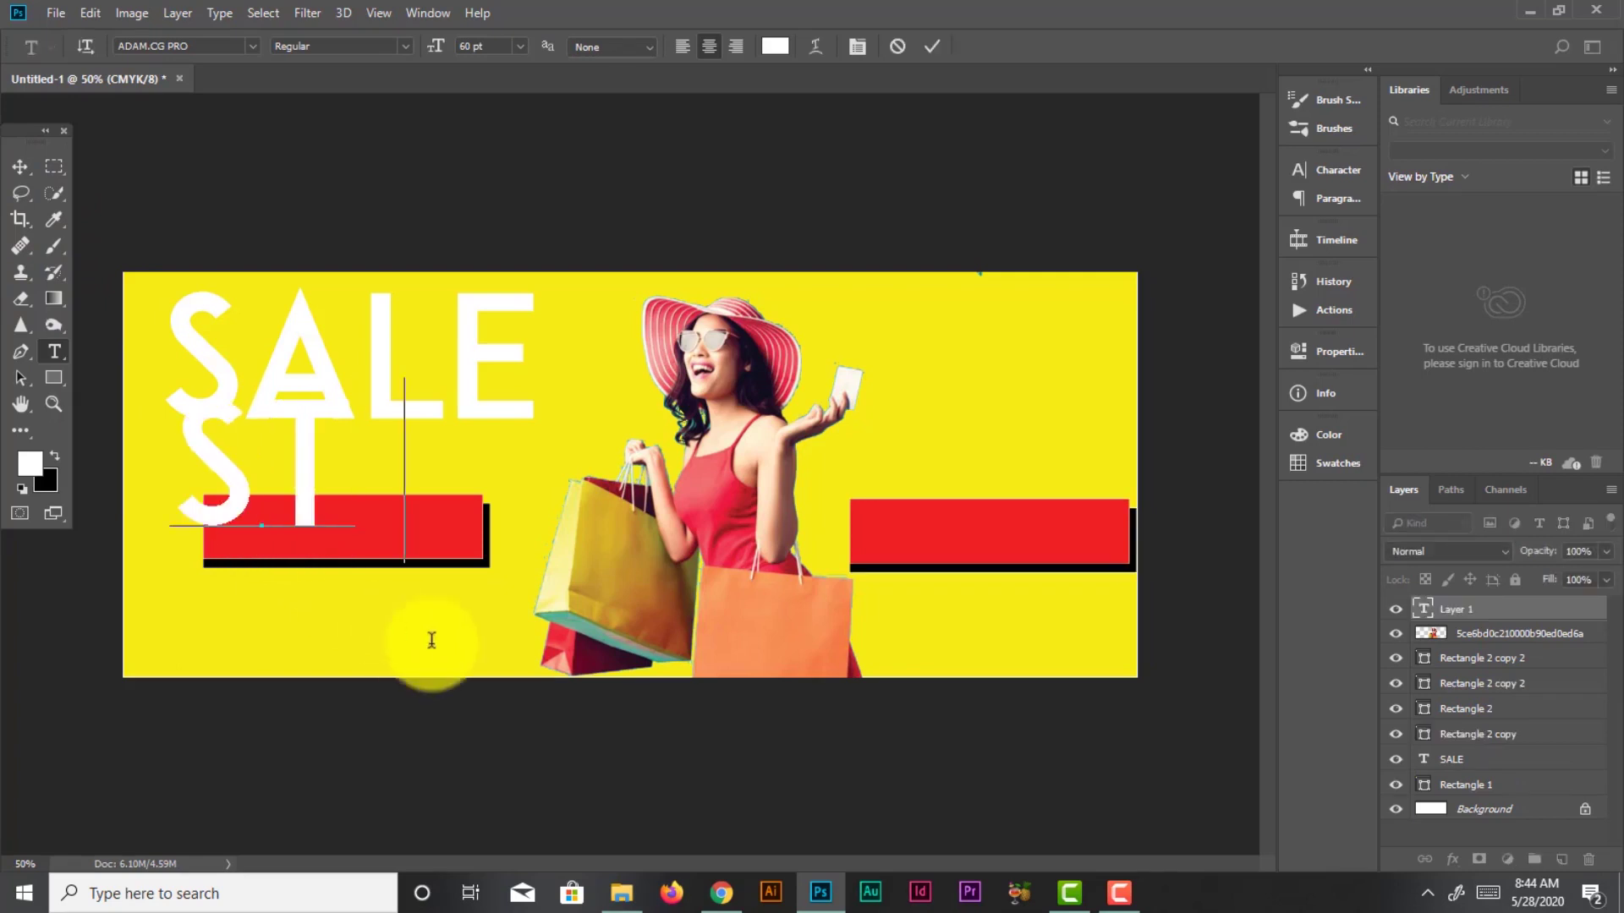
{"action": "type", "text": "ART"}
{"action": "left_click", "coordinate": [19, 166]}
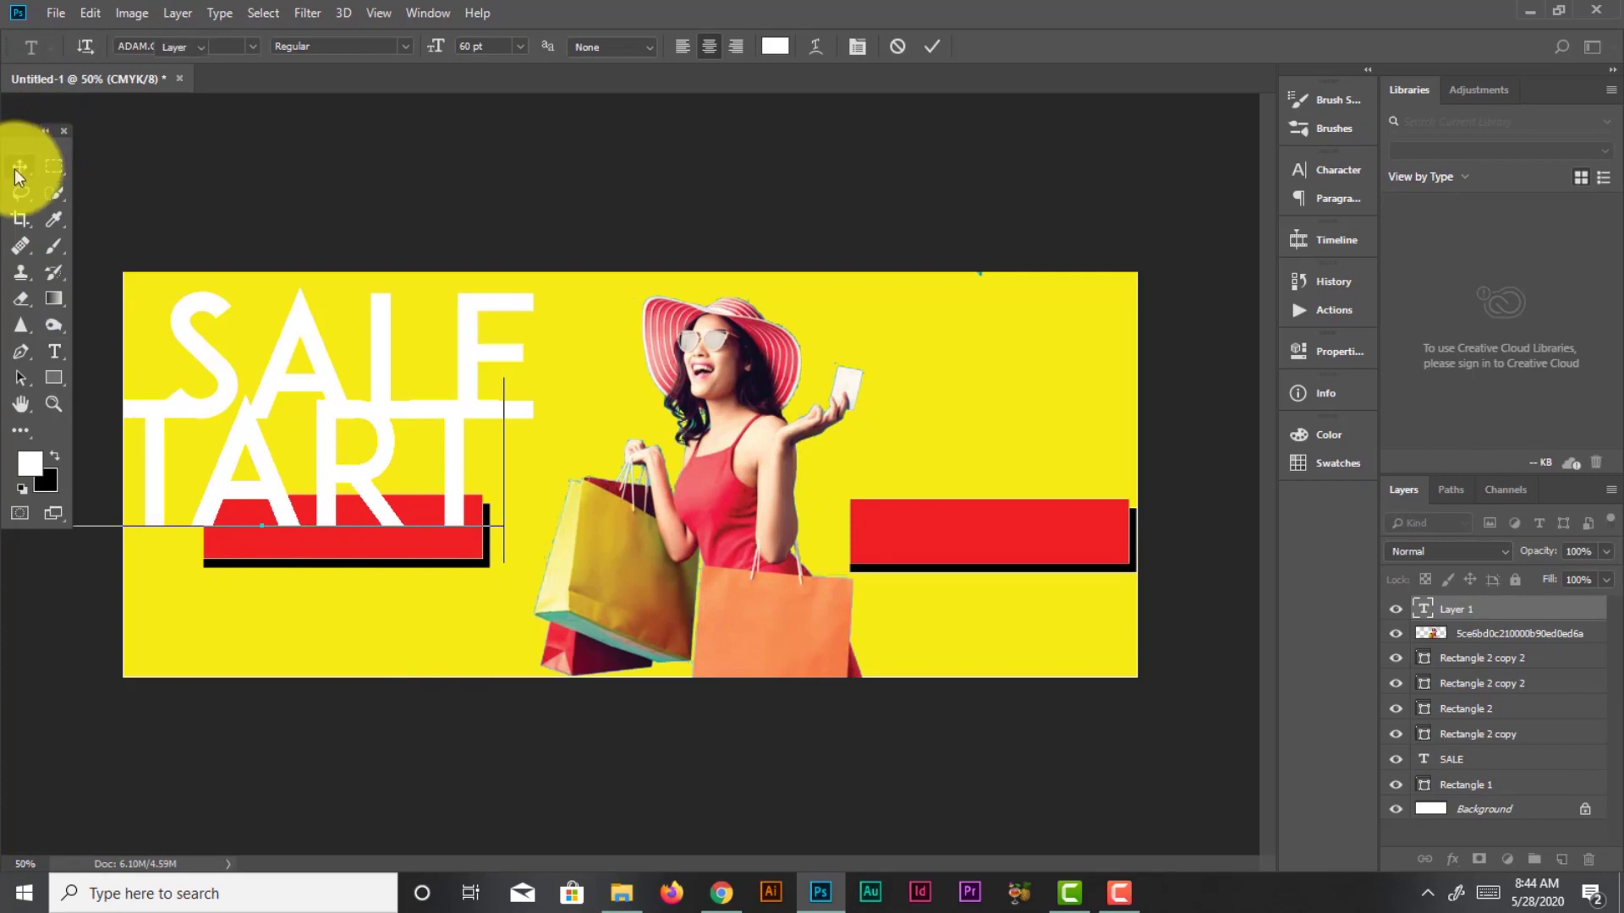
Set START to 24 pt and centre it on the left red bar
{"action": "left_click", "coordinate": [1345, 353]}
{"action": "left_click", "coordinate": [1076, 534]}
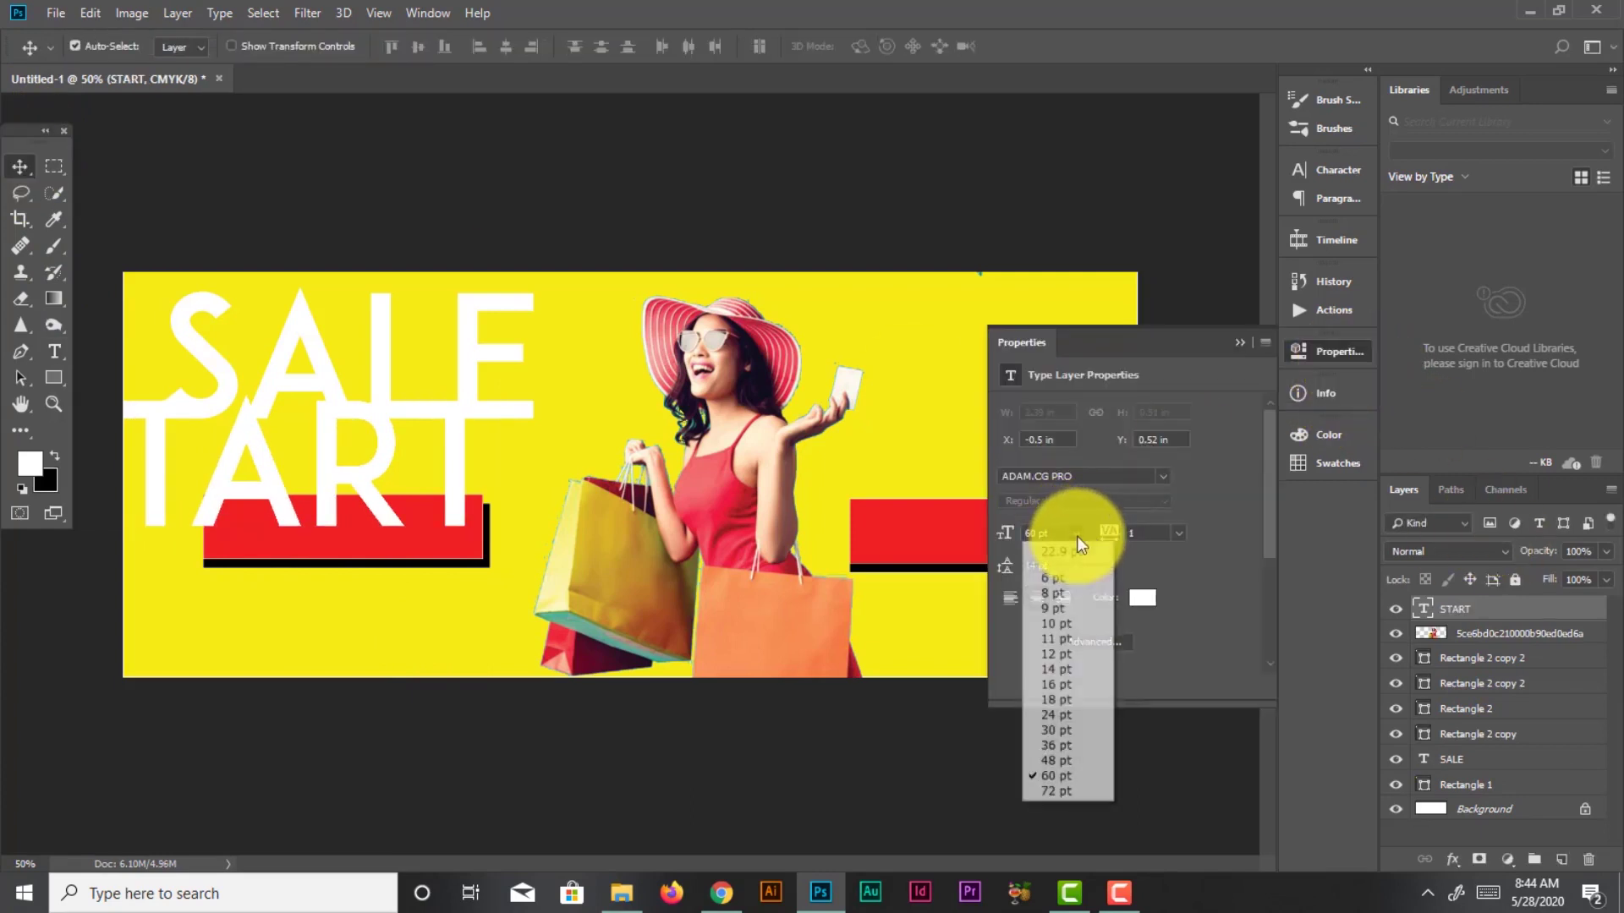
{"action": "left_click", "coordinate": [1058, 665]}
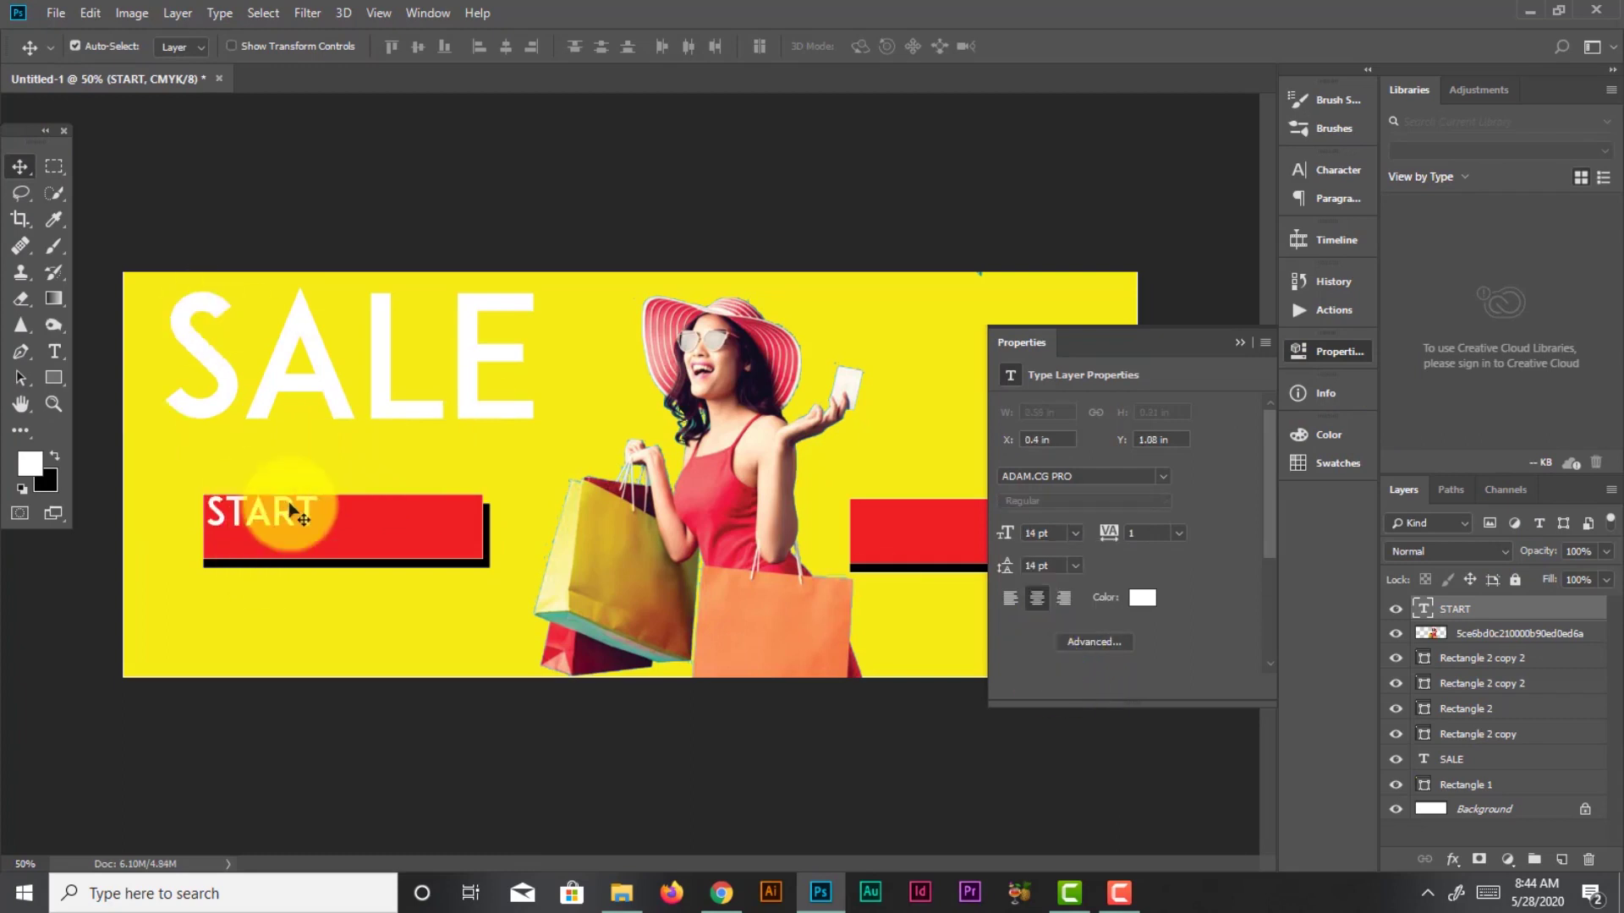
{"action": "left_click", "coordinate": [1079, 536]}
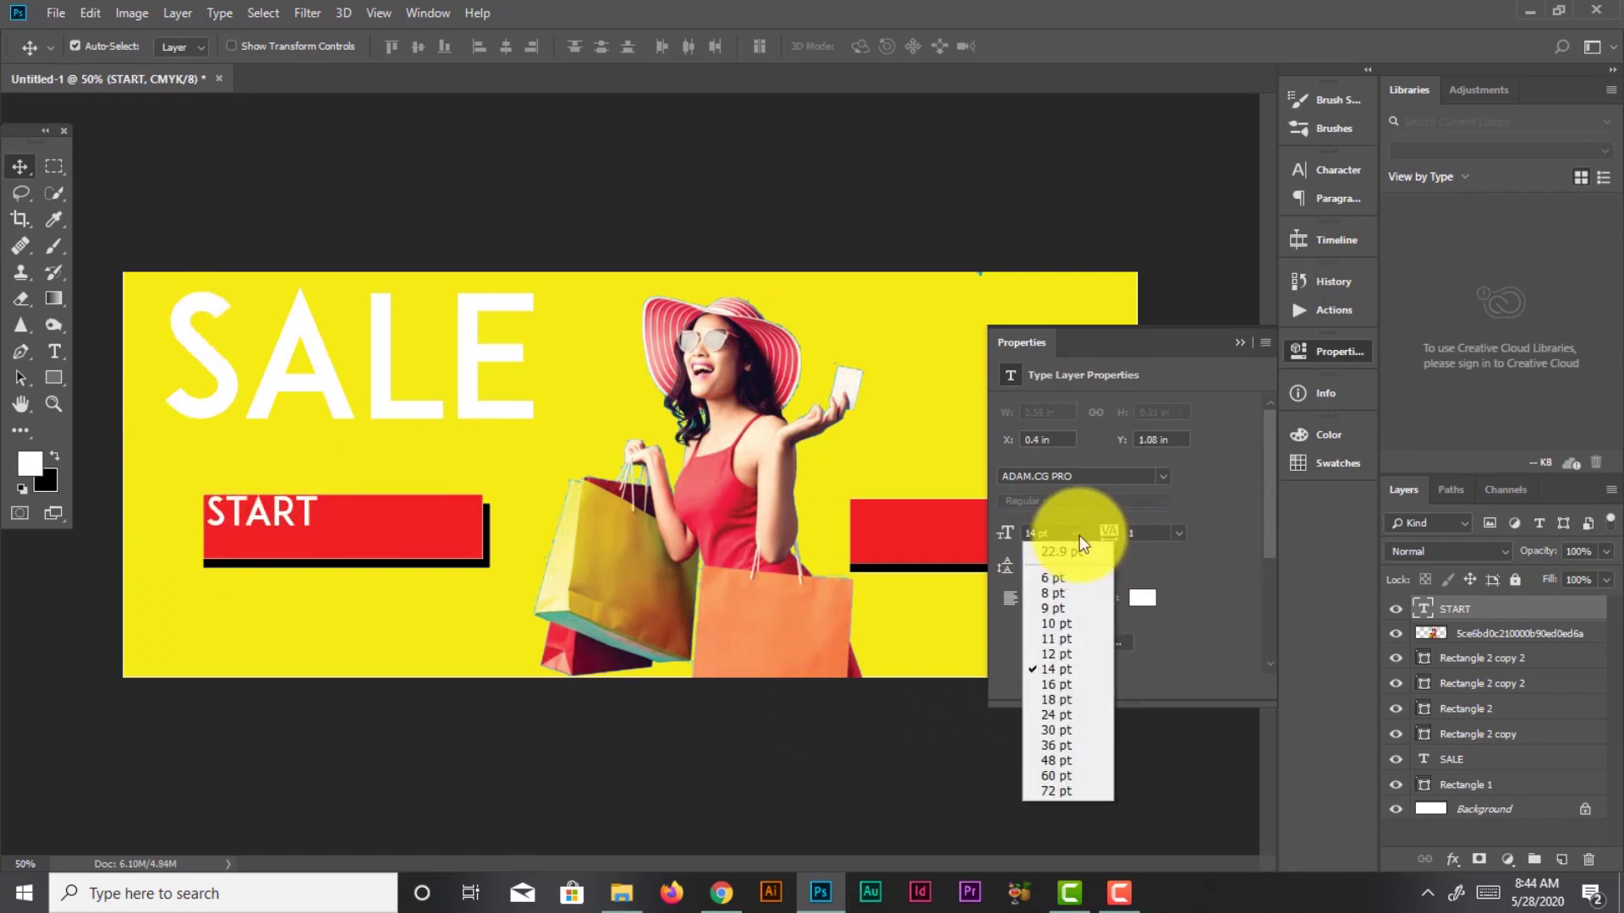
{"action": "left_click", "coordinate": [1068, 717]}
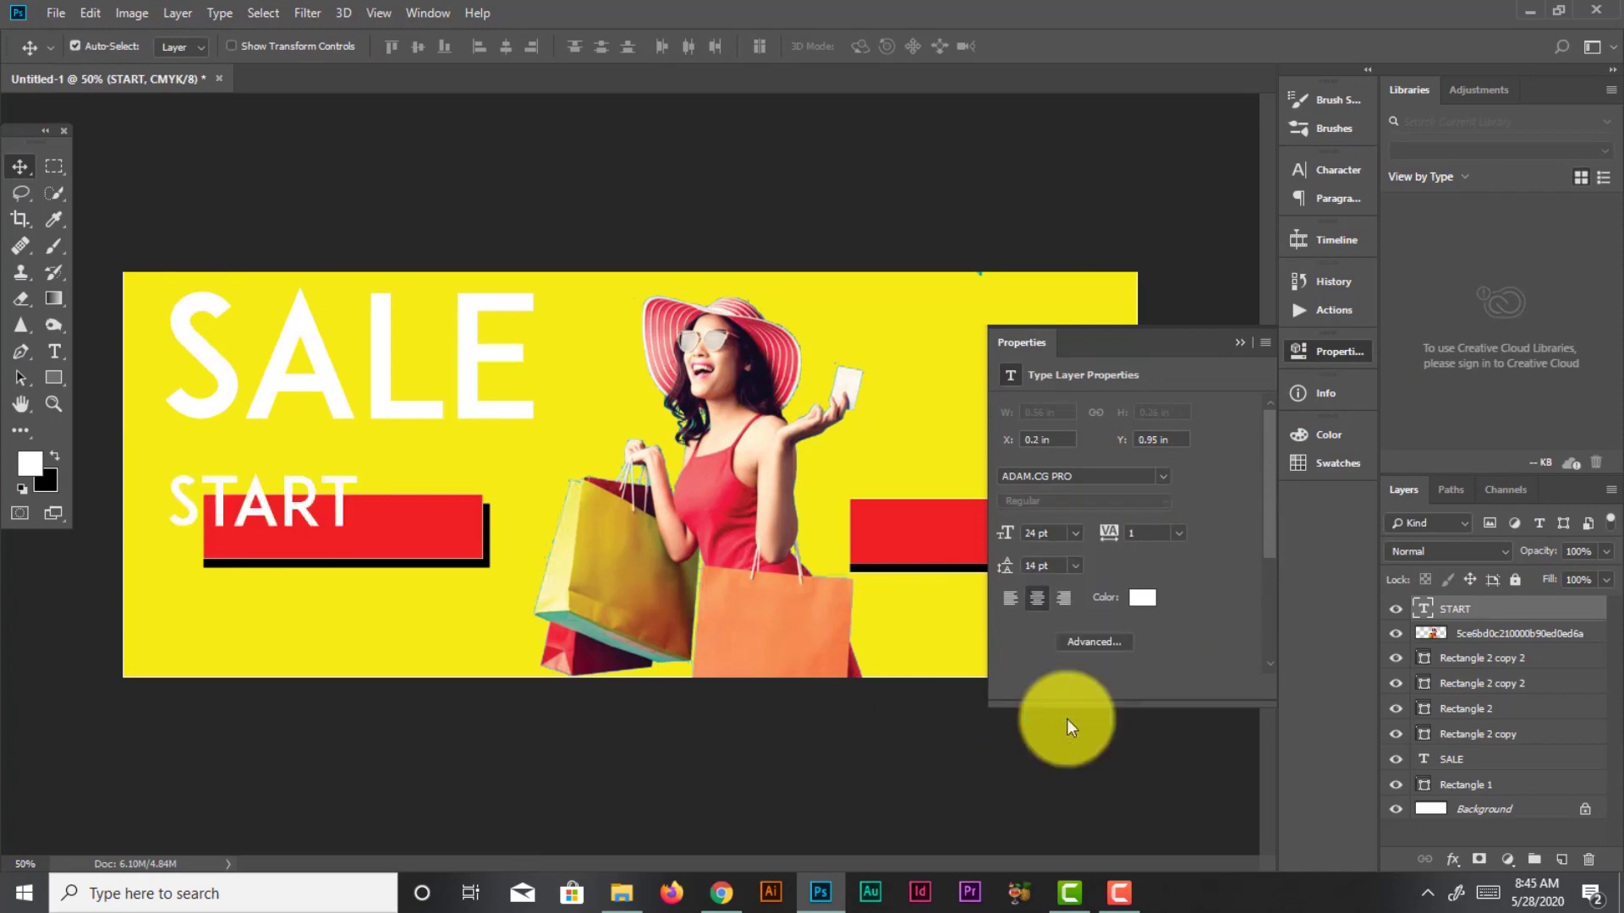
{"action": "mouse_move", "coordinate": [309, 542]}
{"action": "left_mouse_down"}
{"action": "mouse_move", "coordinate": [275, 520]}
{"action": "mouse_move", "coordinate": [335, 543]}
{"action": "left_mouse_up"}
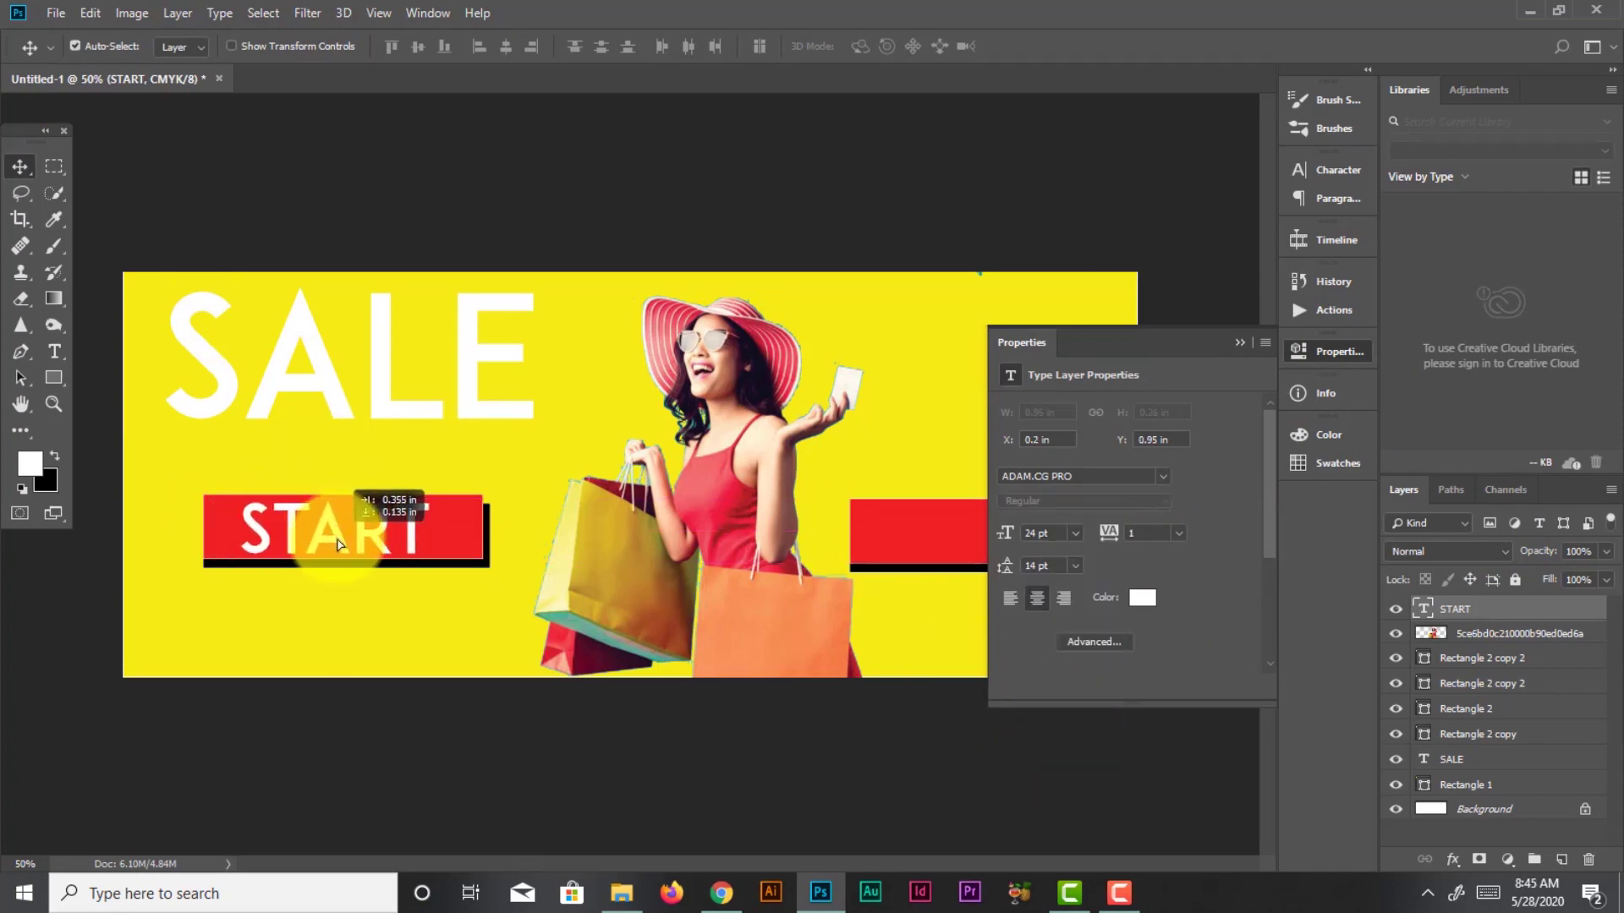
{"action": "left_click_drag", "start_coordinate": [334, 542], "coordinate": [342, 543]}
{"action": "left_click", "coordinate": [1166, 476]}
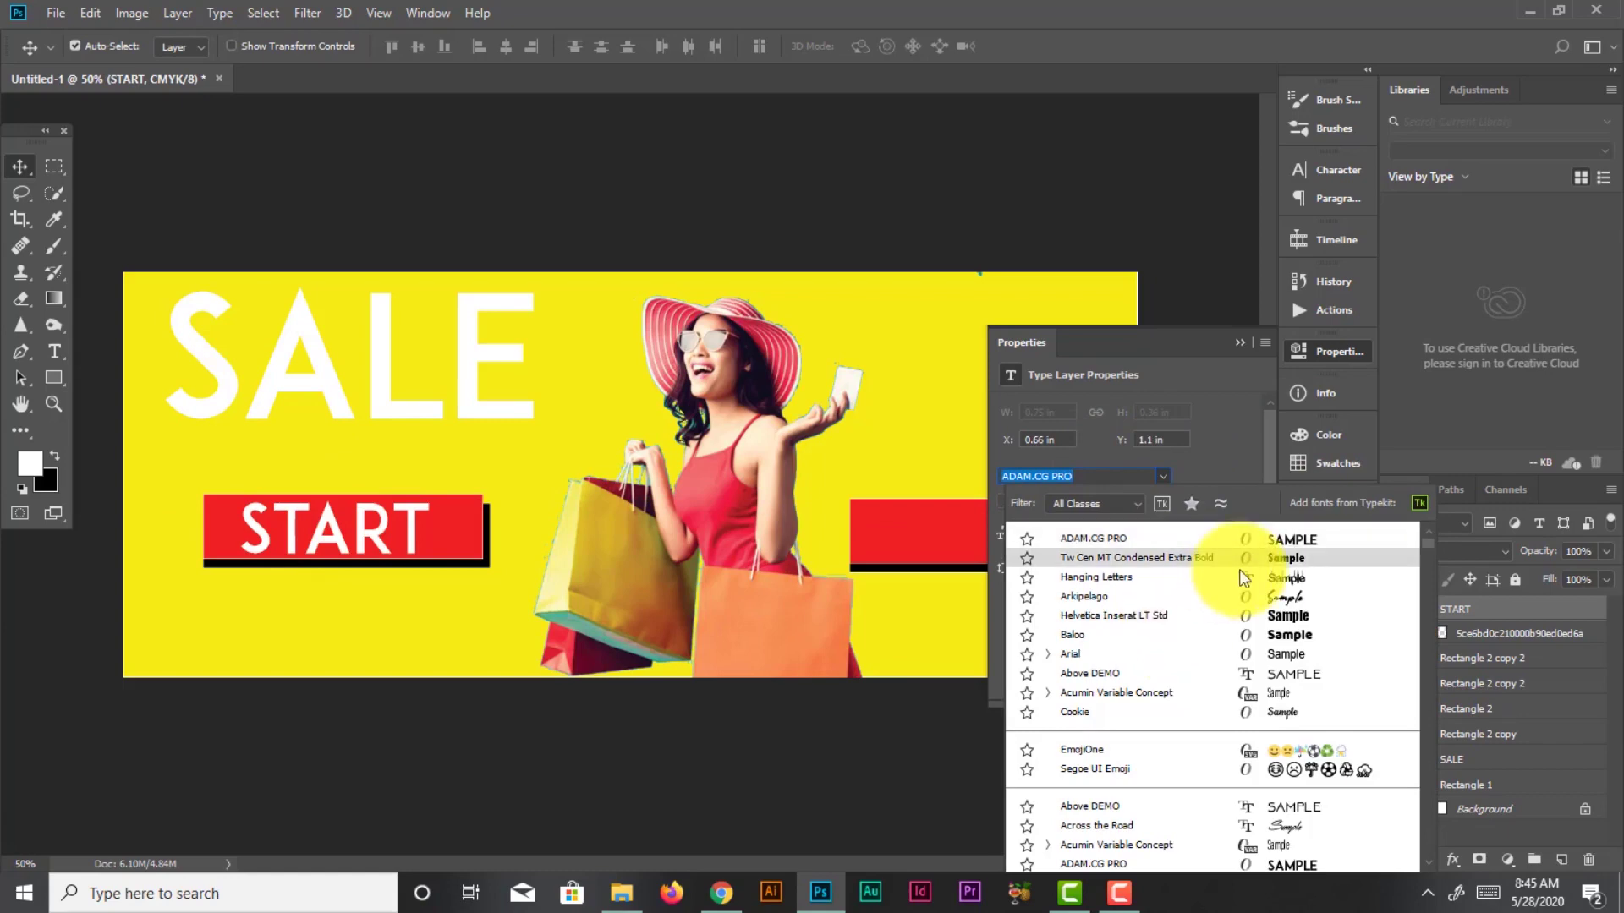
Restyle START in Arkipelago at 18 pt and nudge it up and left on the bar
{"action": "left_click", "coordinate": [1302, 603]}
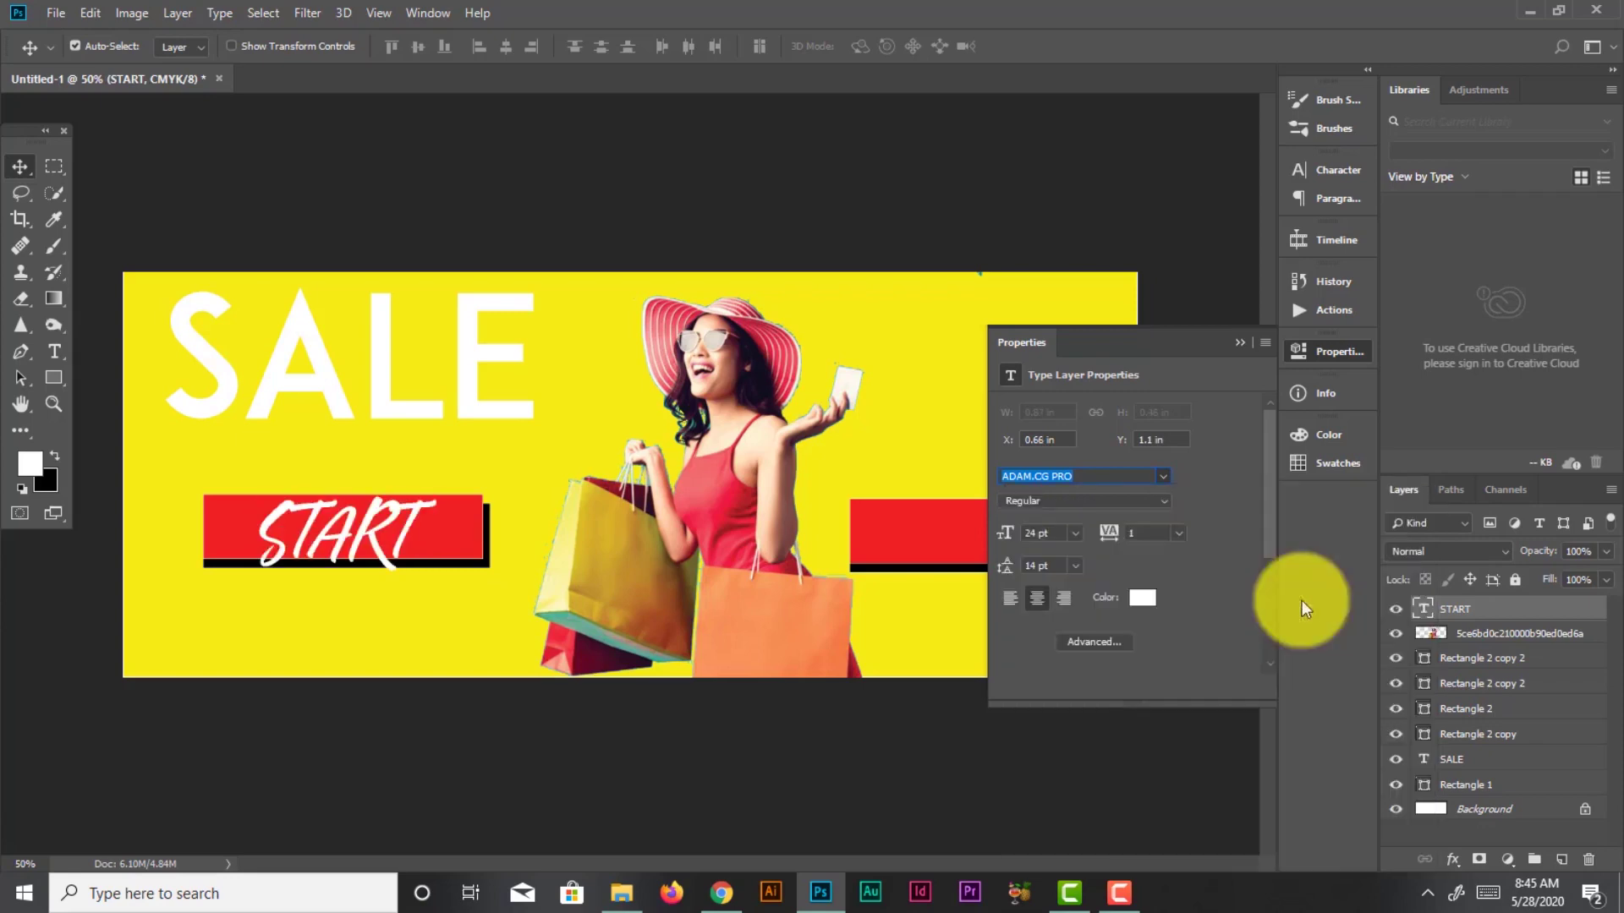
{"action": "left_click", "coordinate": [1076, 534]}
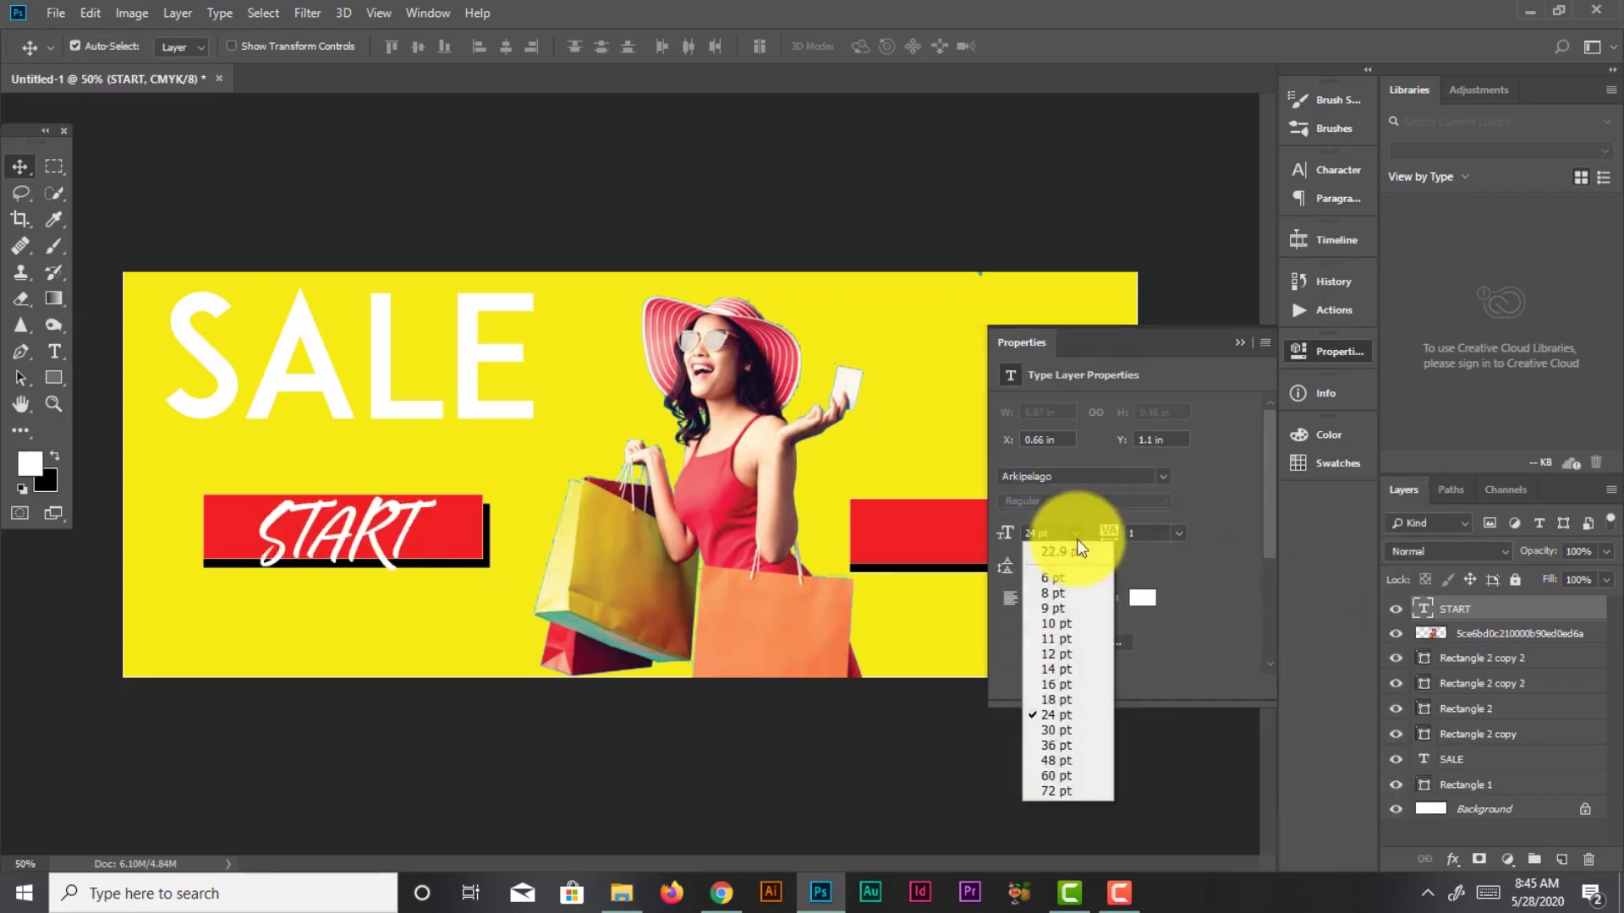
{"action": "left_click", "coordinate": [1079, 700]}
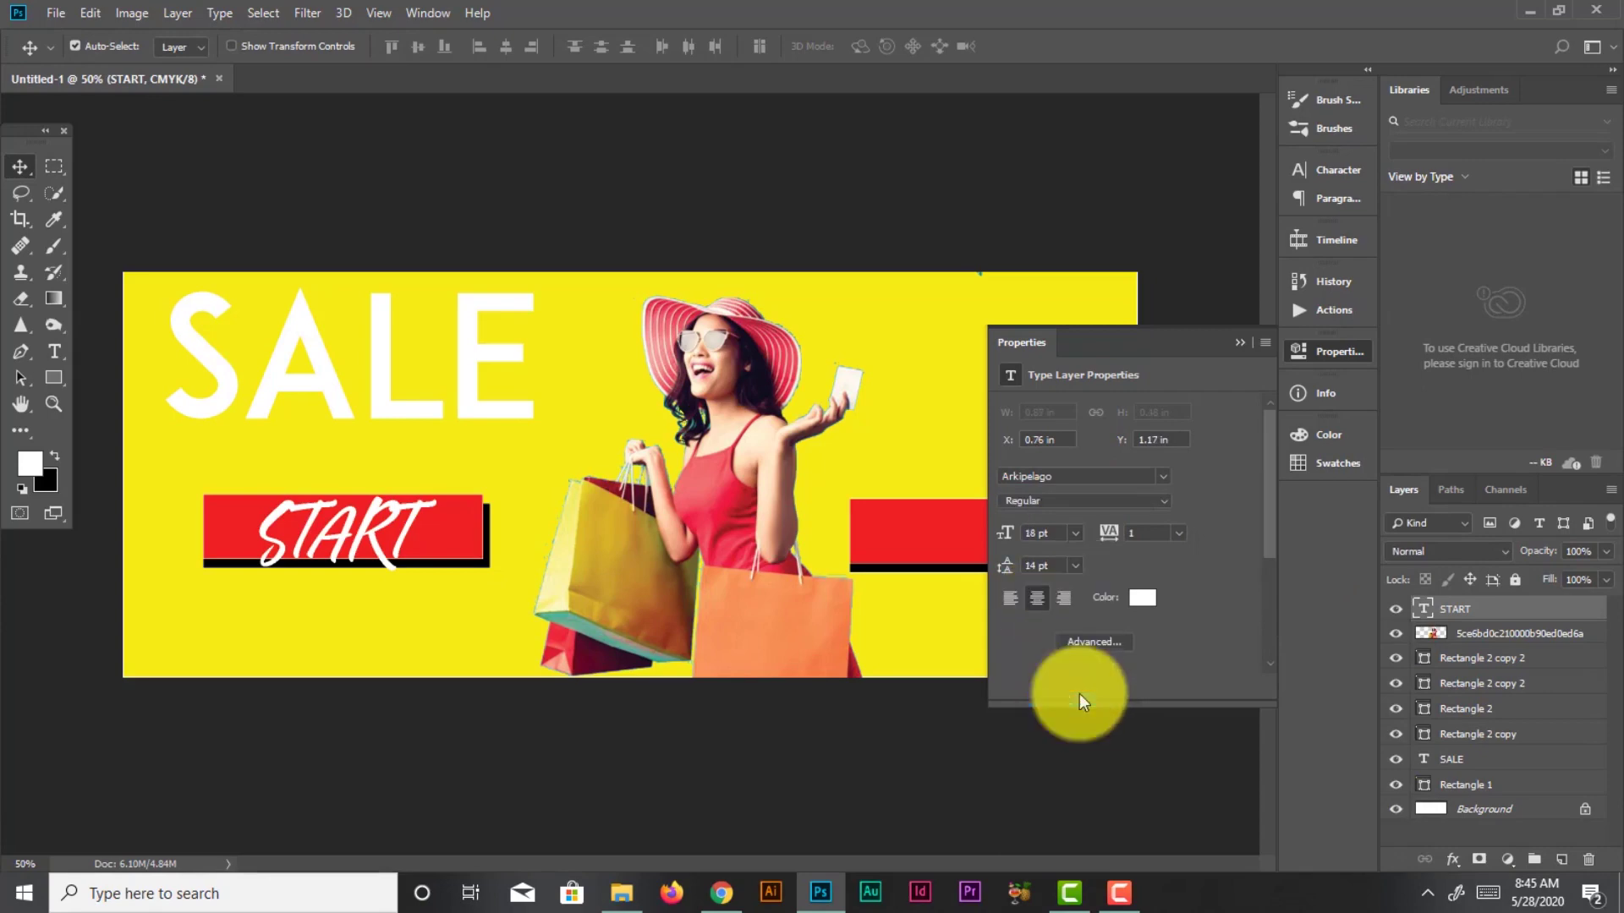
{"action": "left_click_drag", "start_coordinate": [341, 542], "coordinate": [331, 530]}
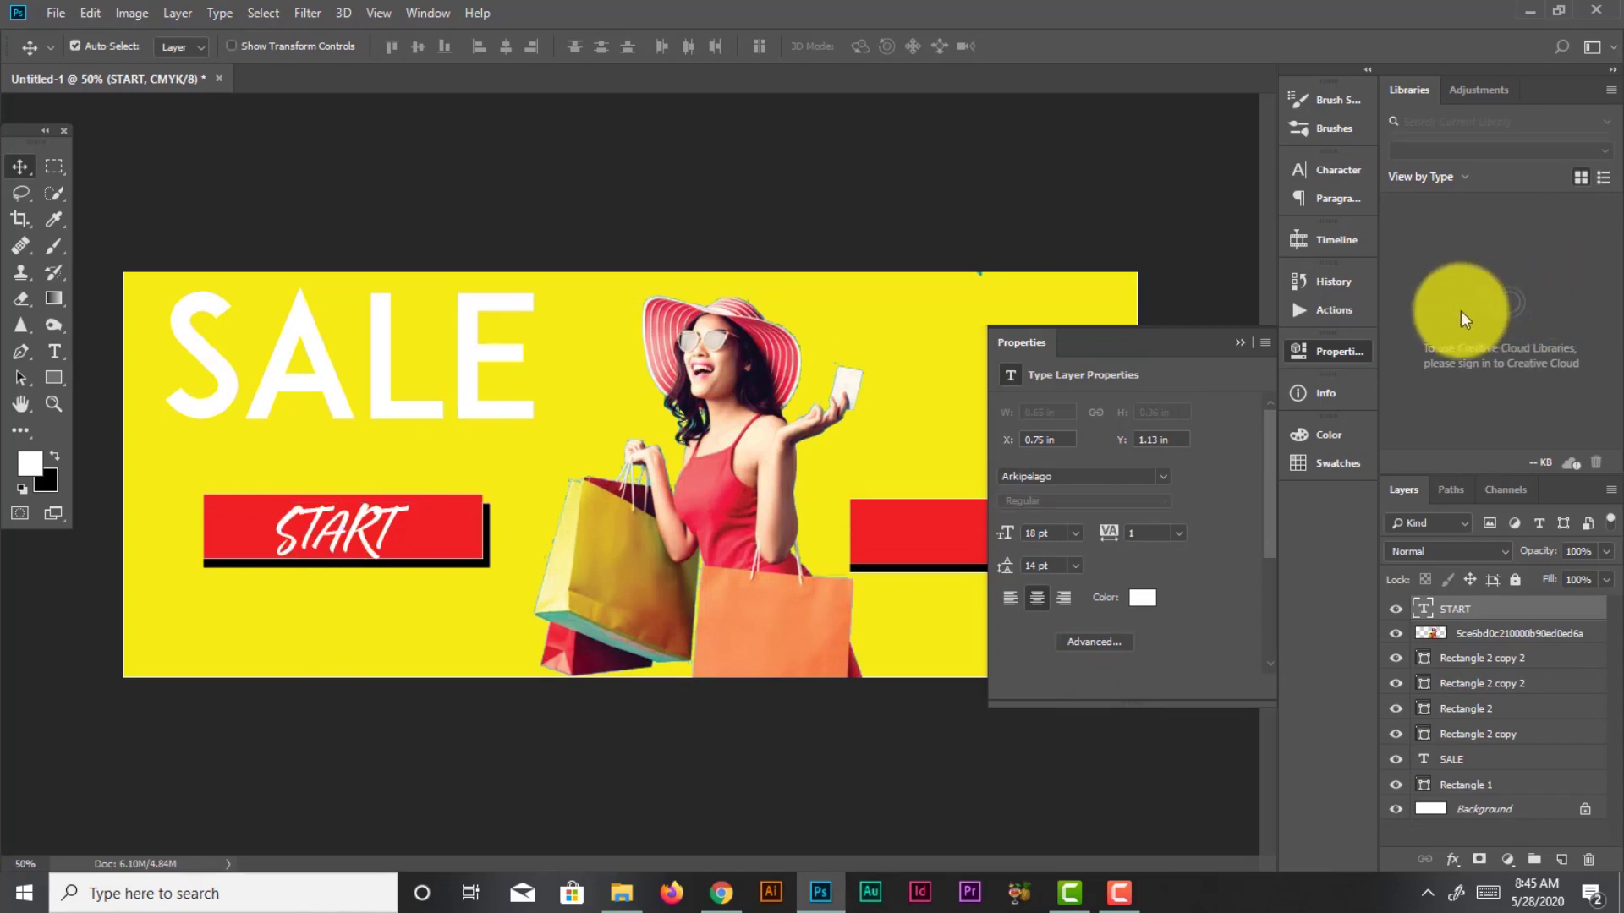
{"action": "left_click", "coordinate": [1240, 343]}
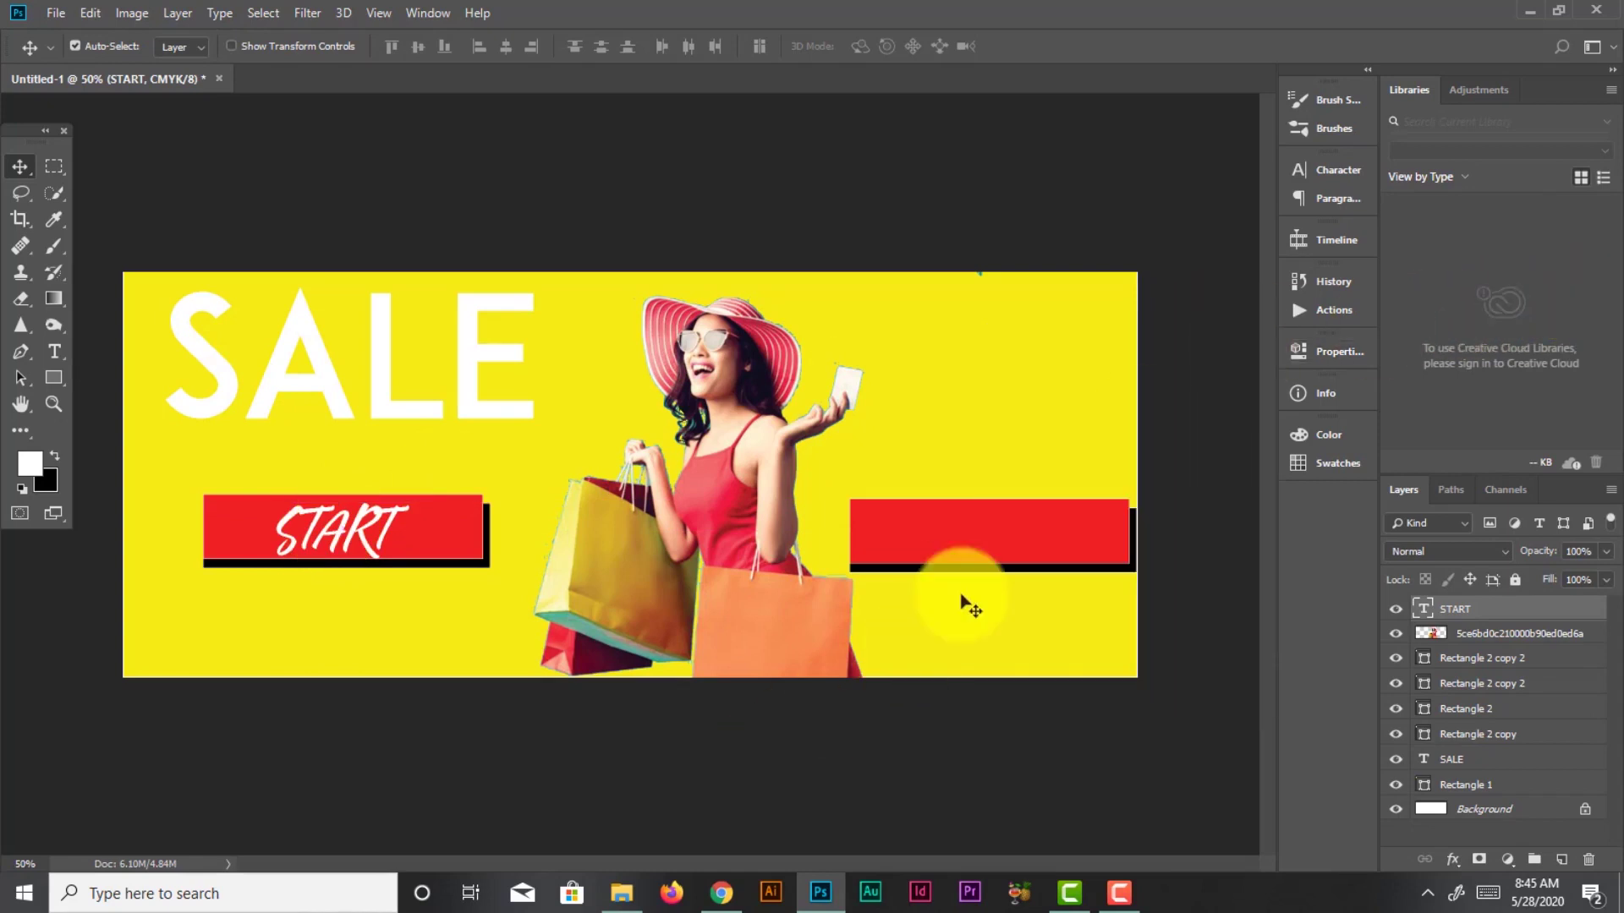
Type EXTRA OFFER, fixing typos, and position it on the right red bar
{"action": "key", "text": "t"}
{"action": "left_click", "coordinate": [877, 538]}
{"action": "type", "text": "EXTRAQ"}
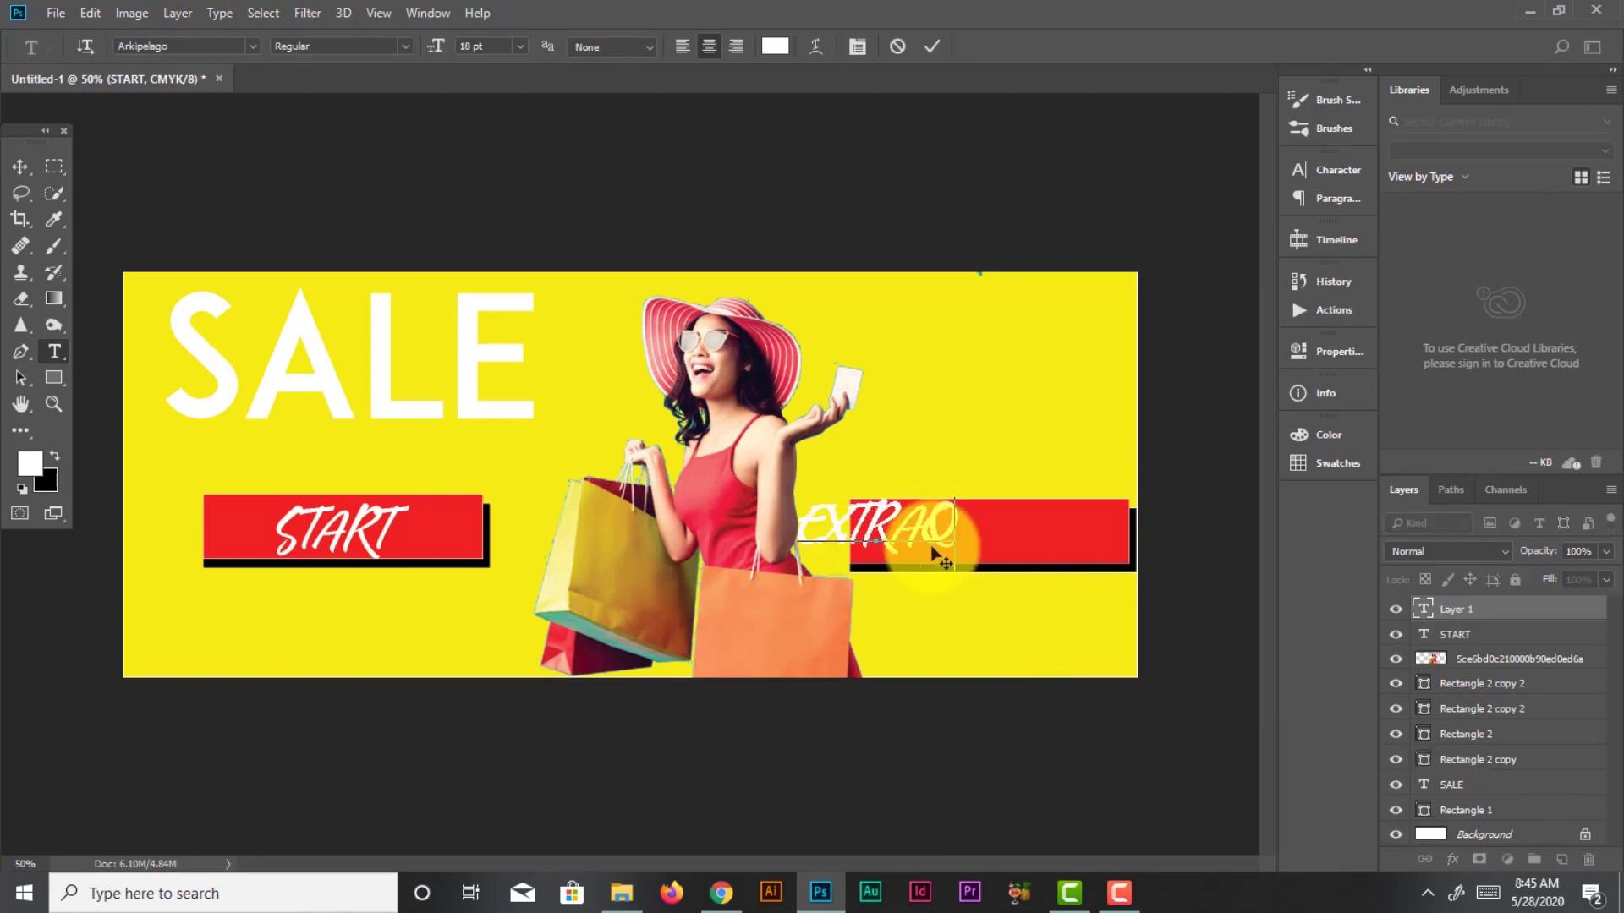
{"action": "type", "text": "!"}
{"action": "key", "text": "BackSpace"}
{"action": "key", "text": "BackSpace"}
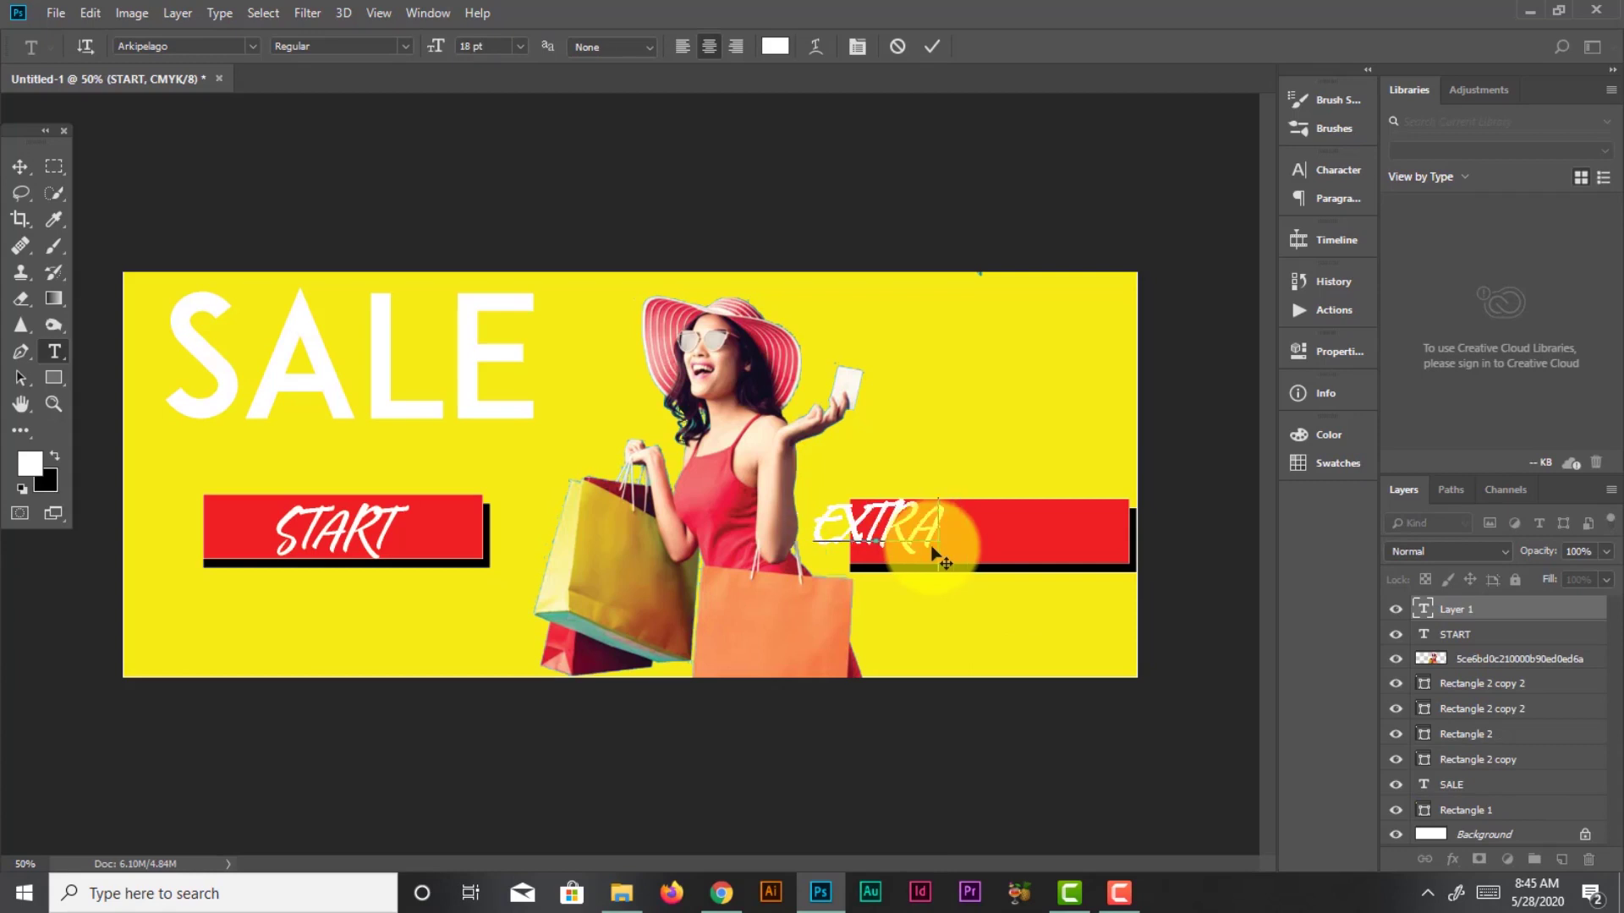
{"action": "type", "text": "!"}
{"action": "key", "text": "BackSpace"}
{"action": "type", "text": "OFFER"}
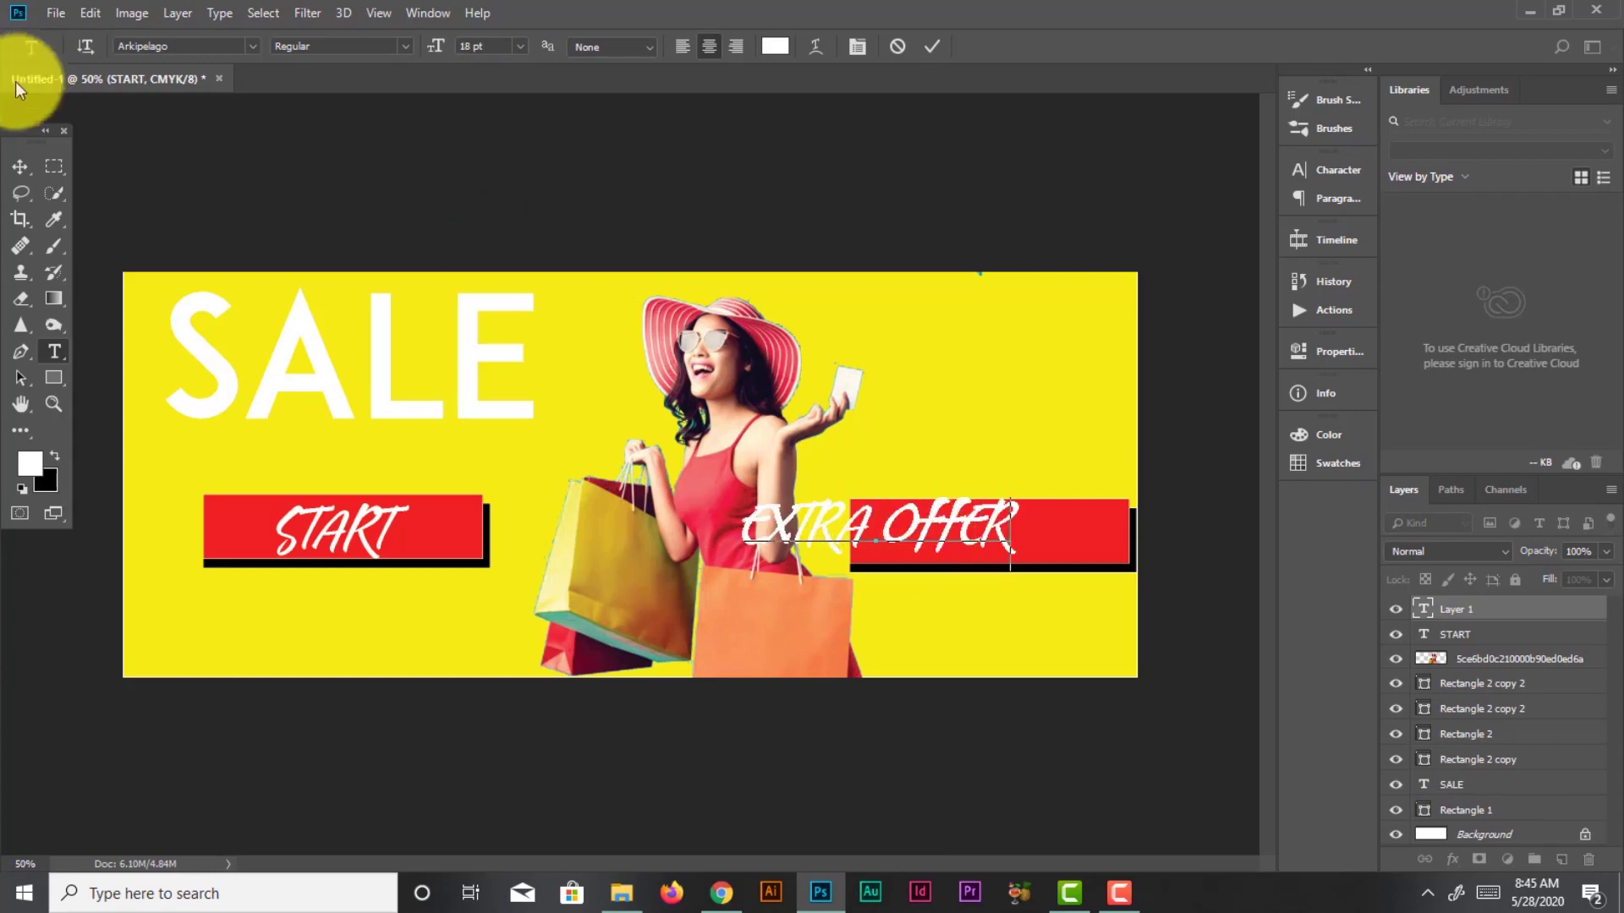
{"action": "left_click", "coordinate": [19, 174]}
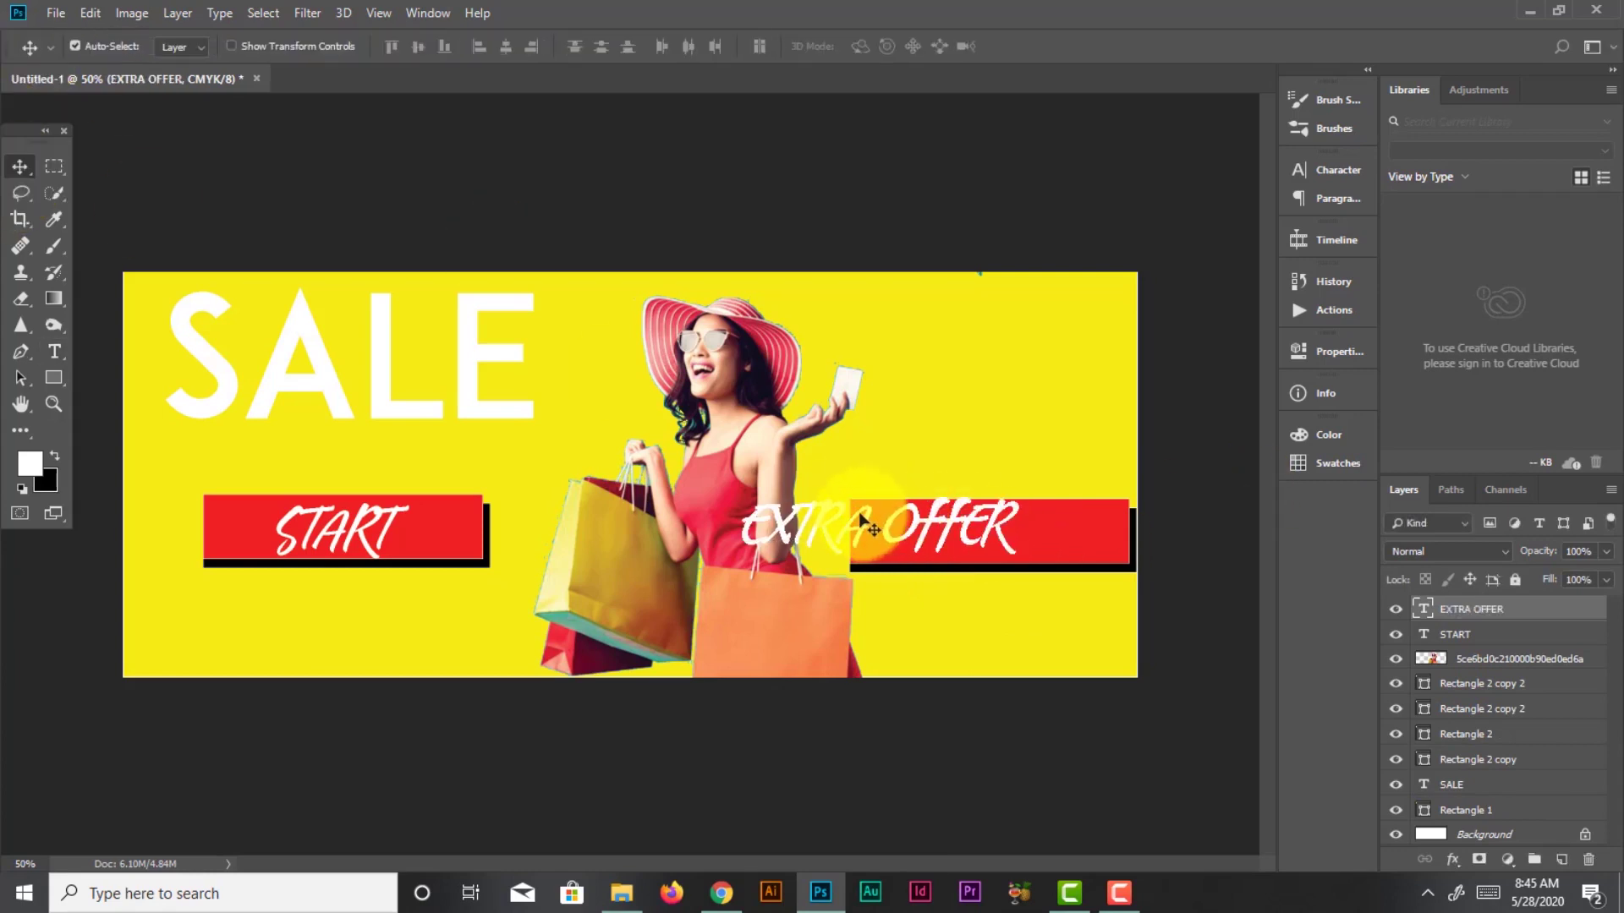
{"action": "left_click_drag", "start_coordinate": [861, 537], "coordinate": [969, 542]}
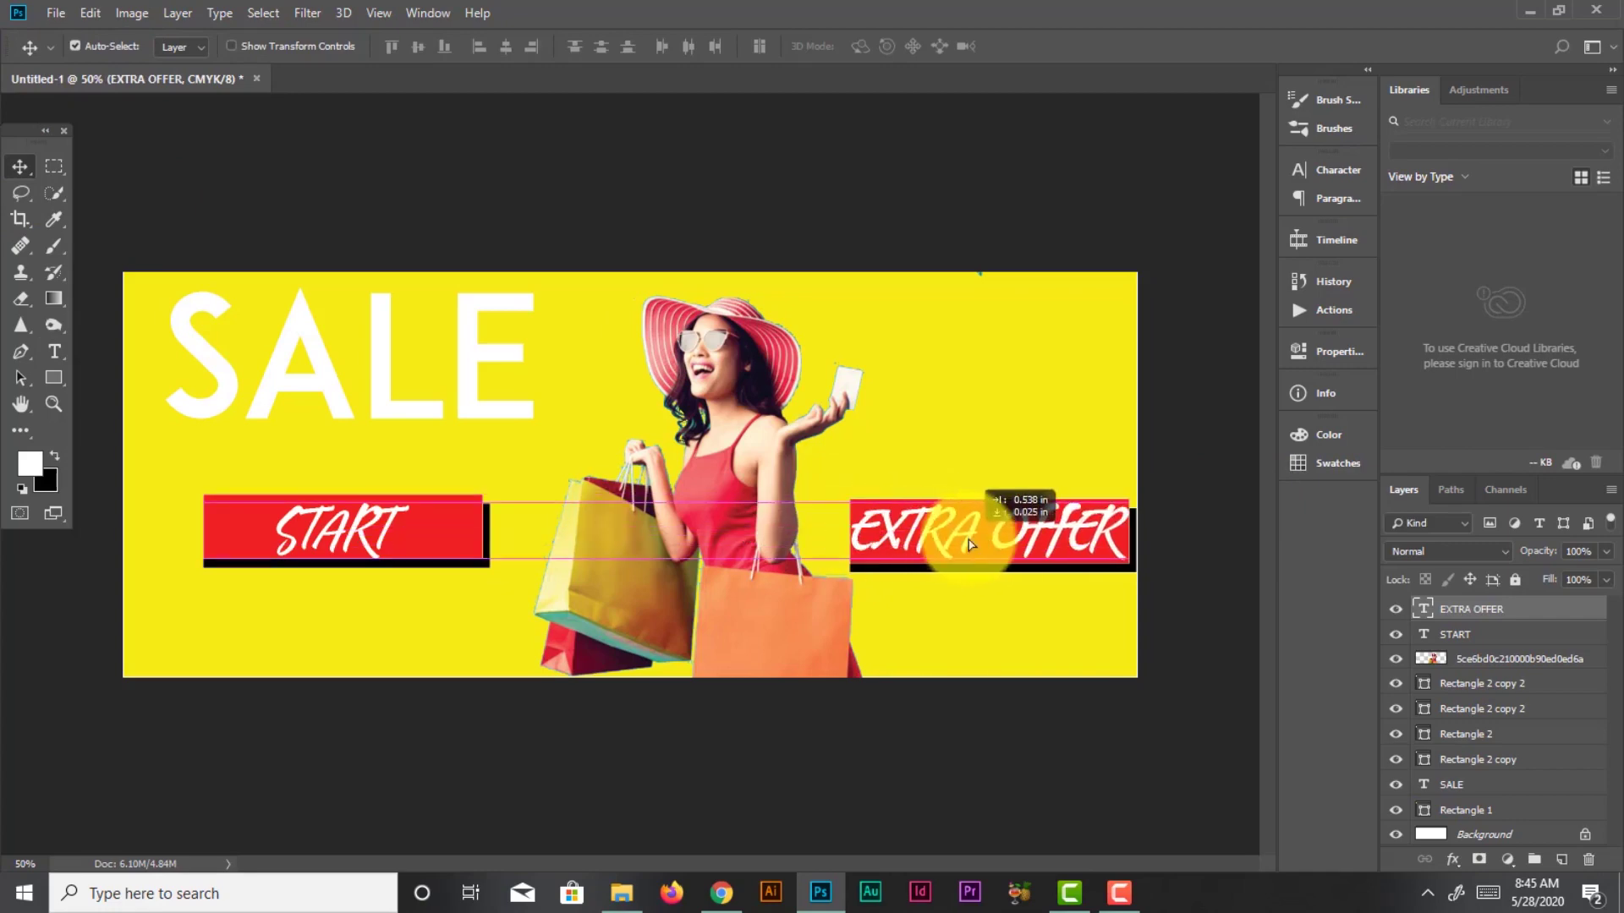
{"action": "left_click_drag", "start_coordinate": [968, 543], "coordinate": [970, 543]}
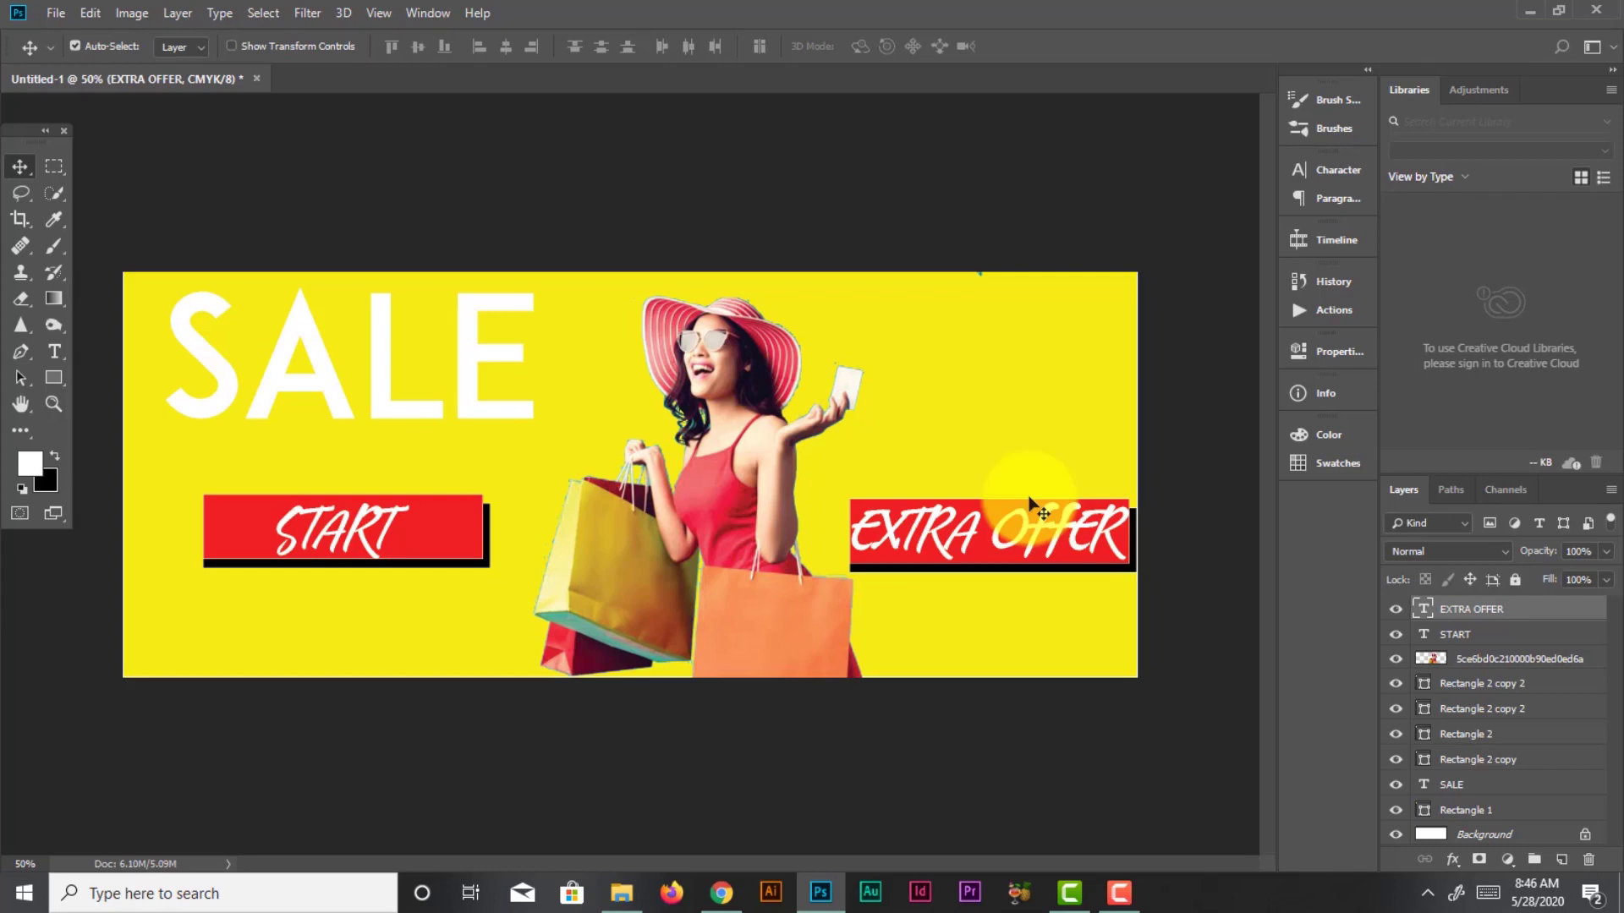
Type UPTO 50% OFF on stacked lines and settle it in the upper right
{"action": "key", "text": "t"}
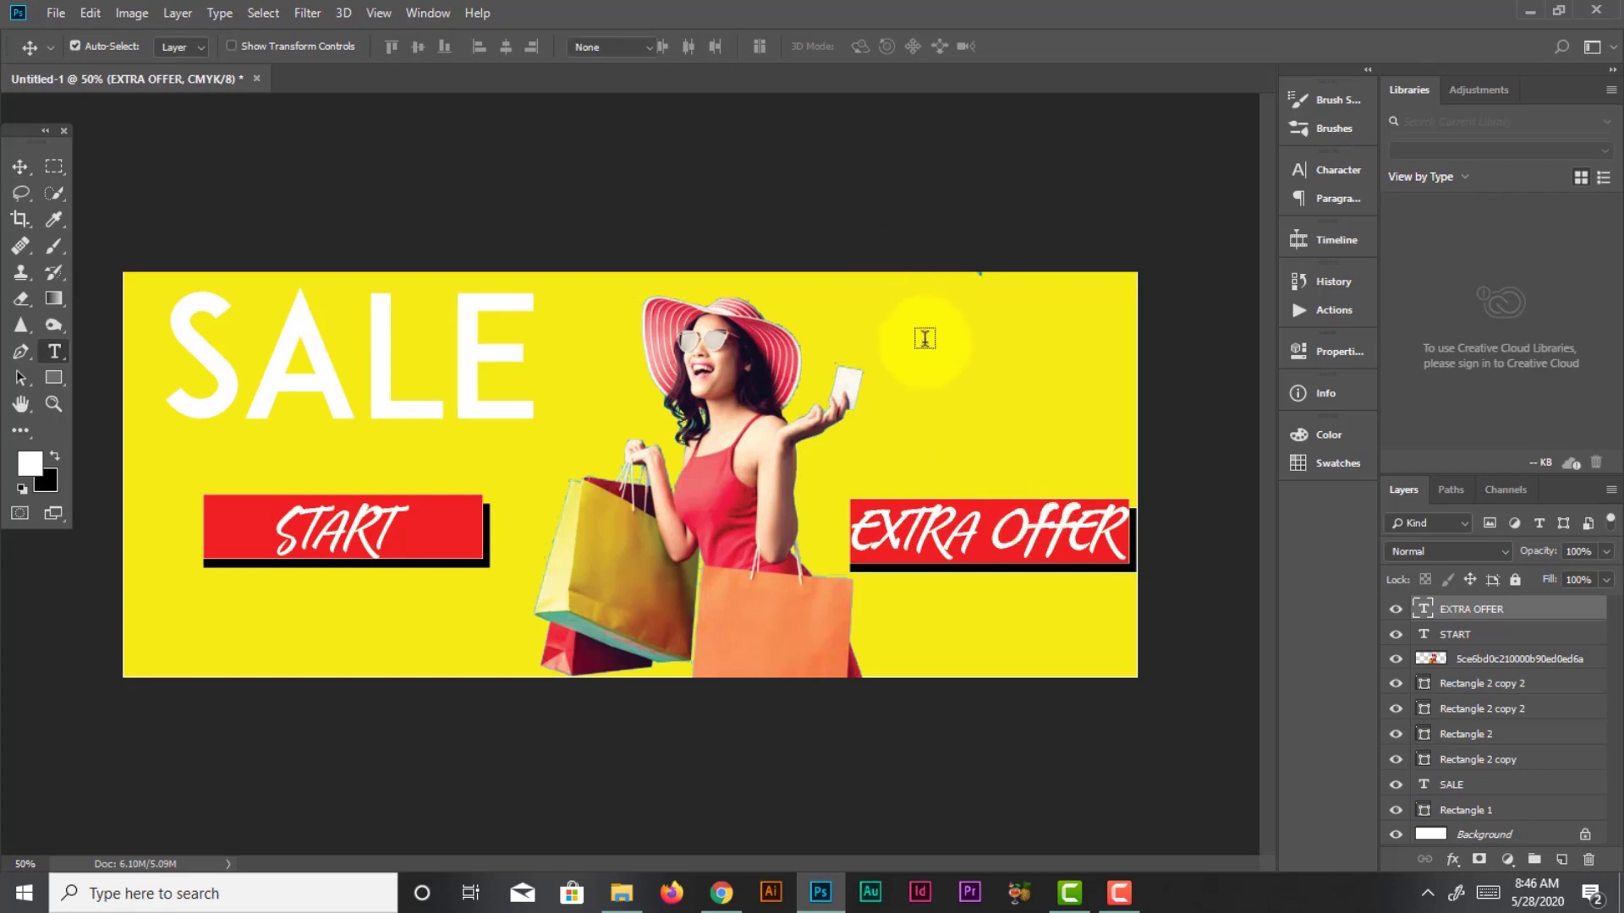
{"action": "left_click", "coordinate": [925, 341]}
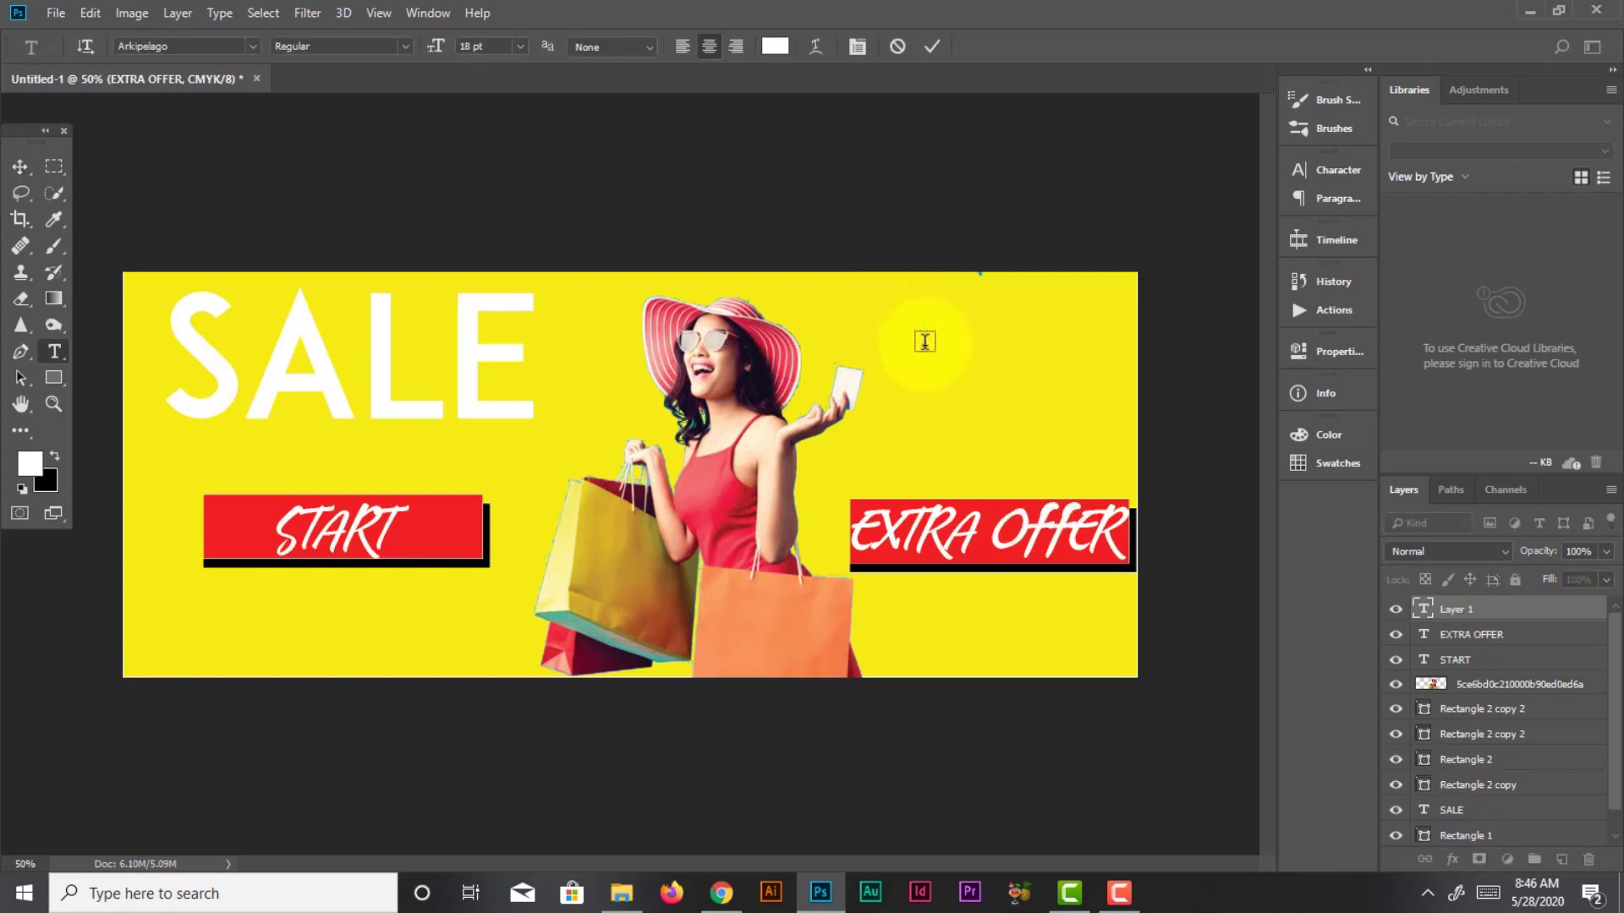
{"action": "type", "text": "UPTO "}
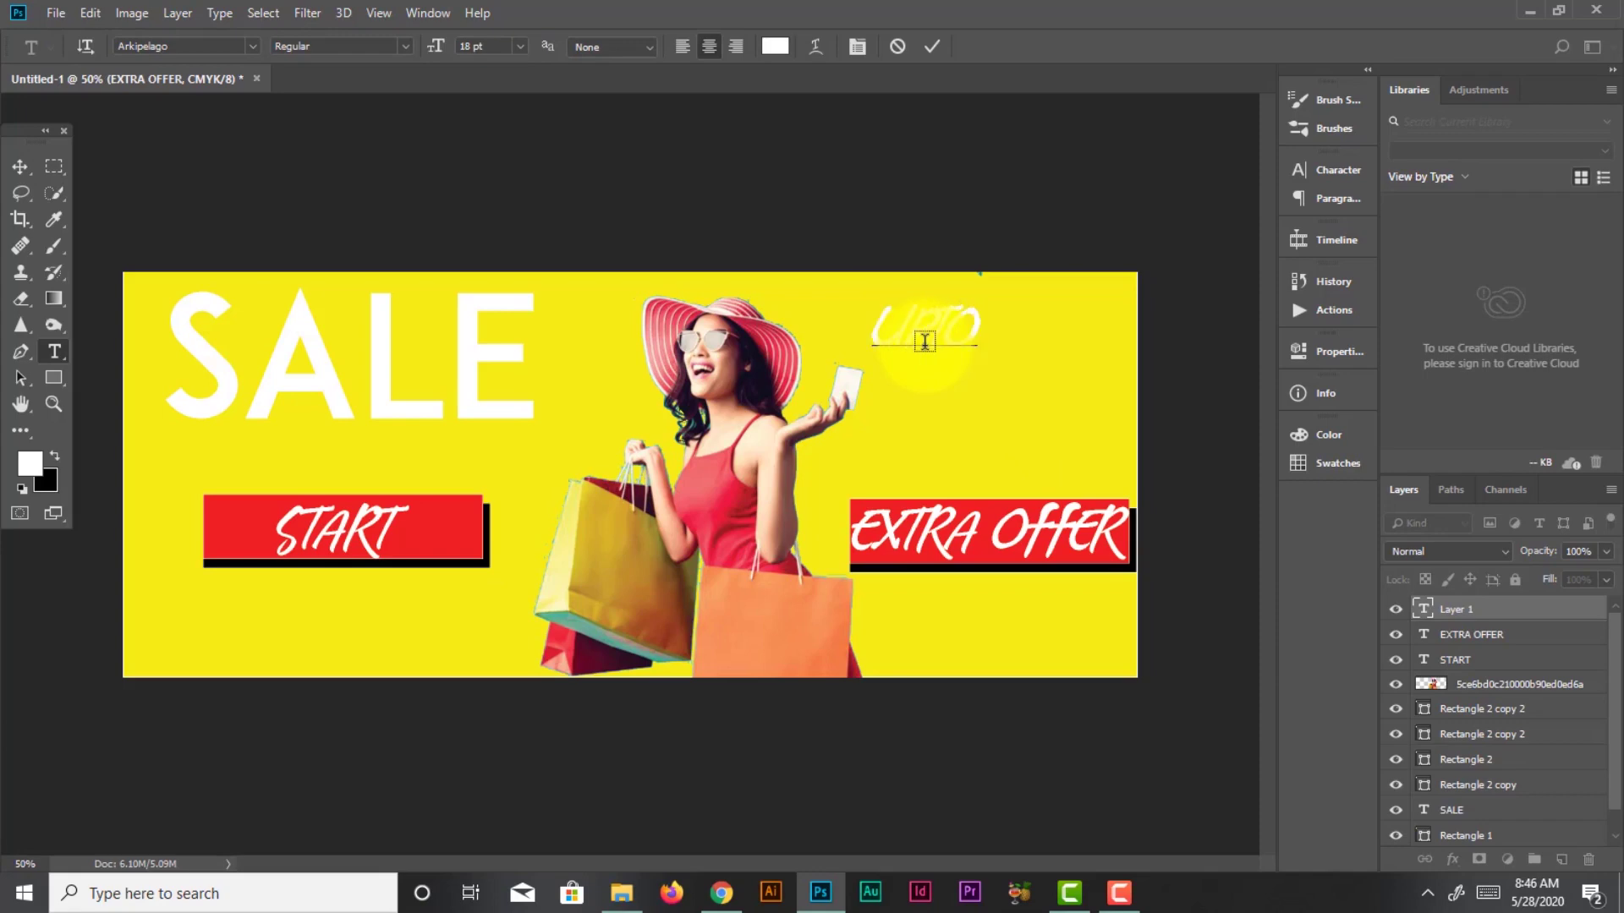
{"action": "type", "text": "50"}
{"action": "key", "text": "BackSpace"}
{"action": "key", "text": "BackSpace"}
{"action": "type", "text": "%"}
{"action": "key", "text": "Return"}
{"action": "type", "text": "OFF"}
{"action": "left_click", "coordinate": [20, 167]}
{"action": "left_click_drag", "start_coordinate": [980, 395], "coordinate": [981, 400]}
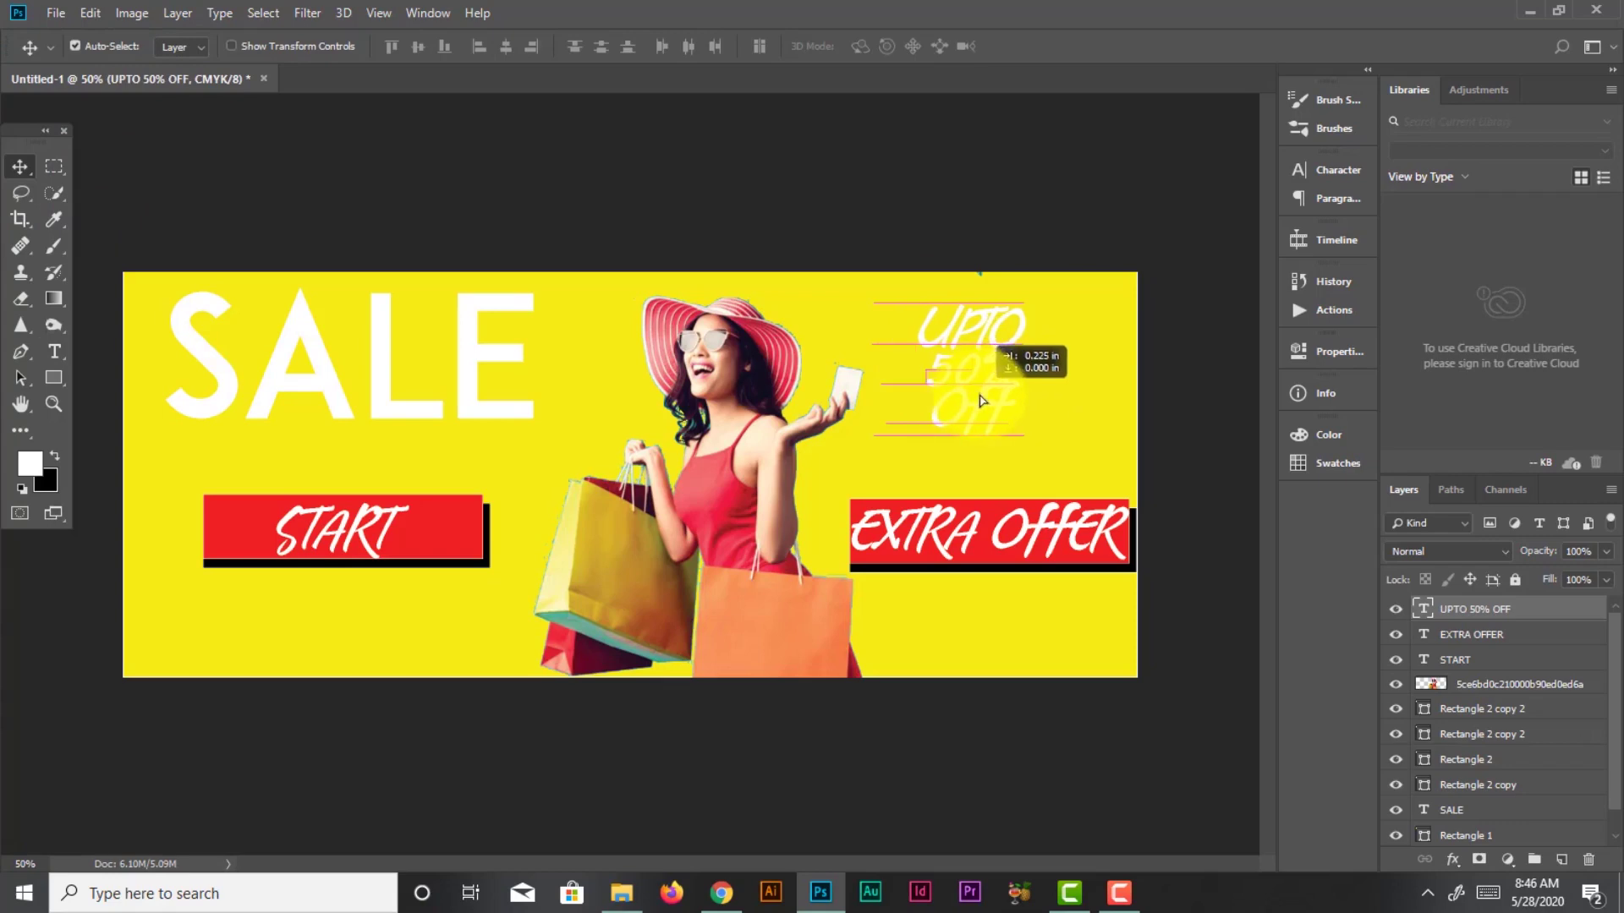
{"action": "left_click_drag", "start_coordinate": [988, 403], "coordinate": [998, 402]}
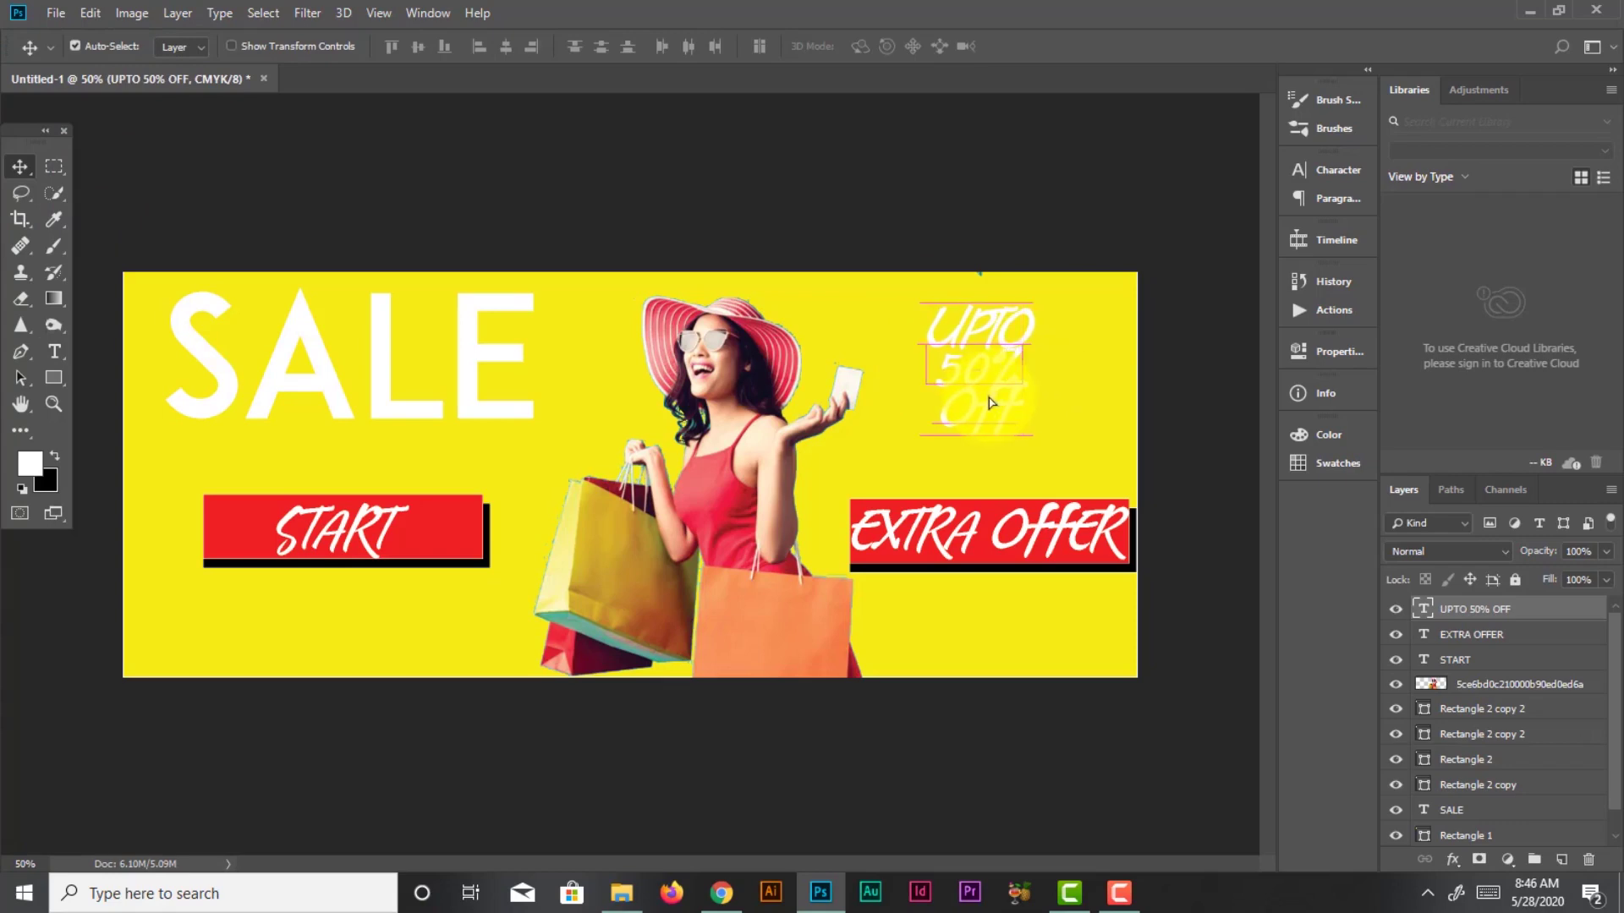
Colour the UPTO 50% OFF text black and shift it slightly left
{"action": "left_click", "coordinate": [1338, 355]}
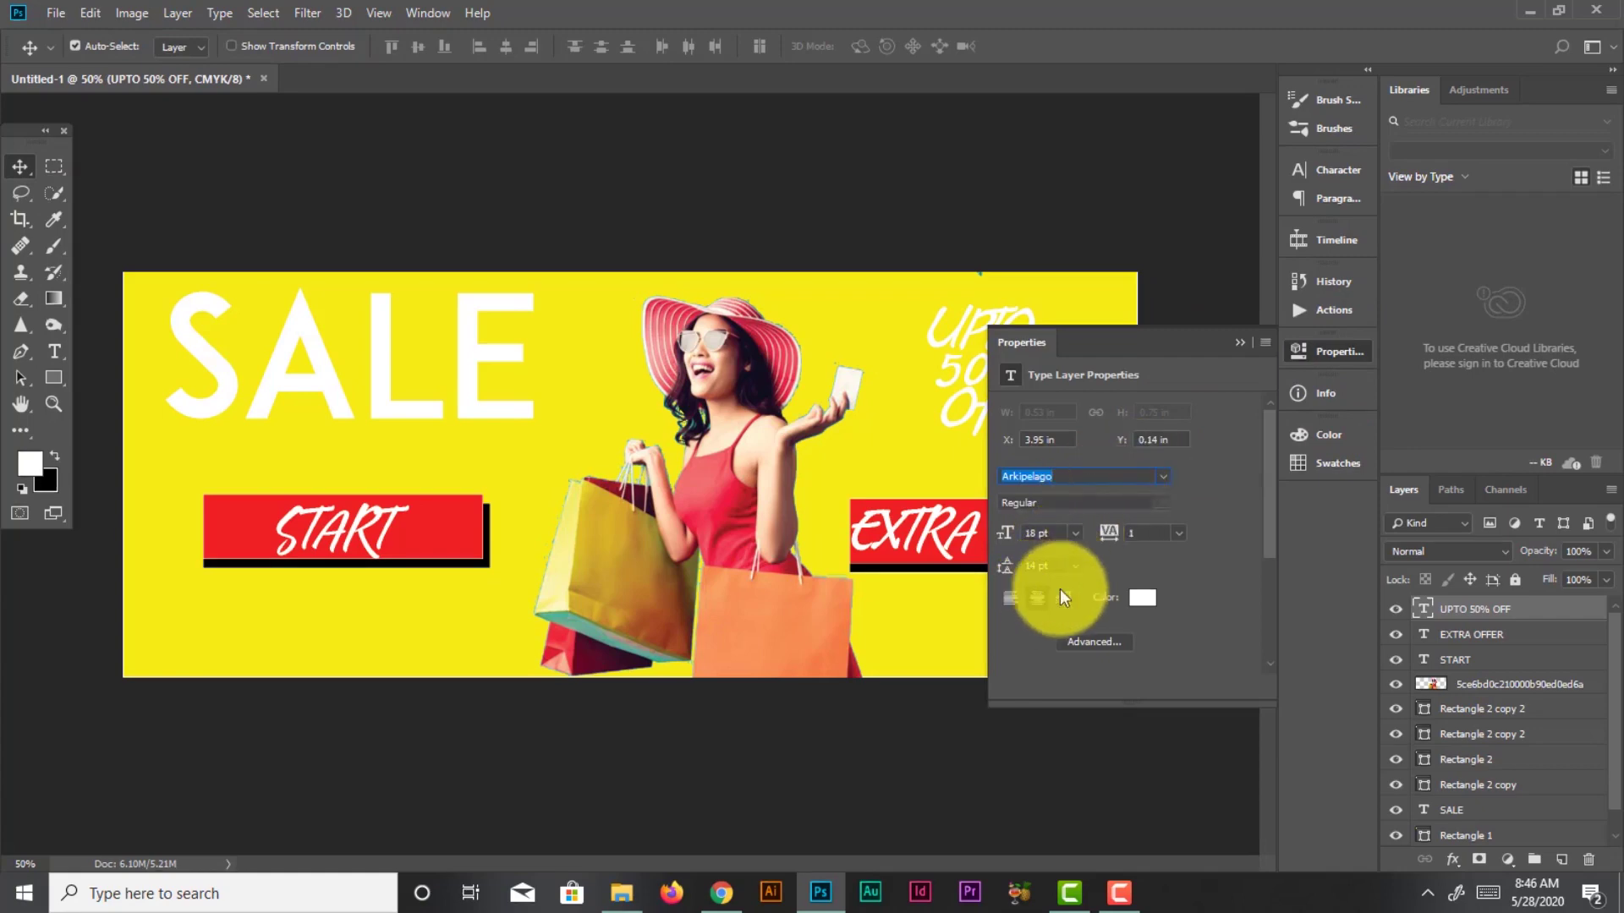
{"action": "left_click", "coordinate": [1142, 598]}
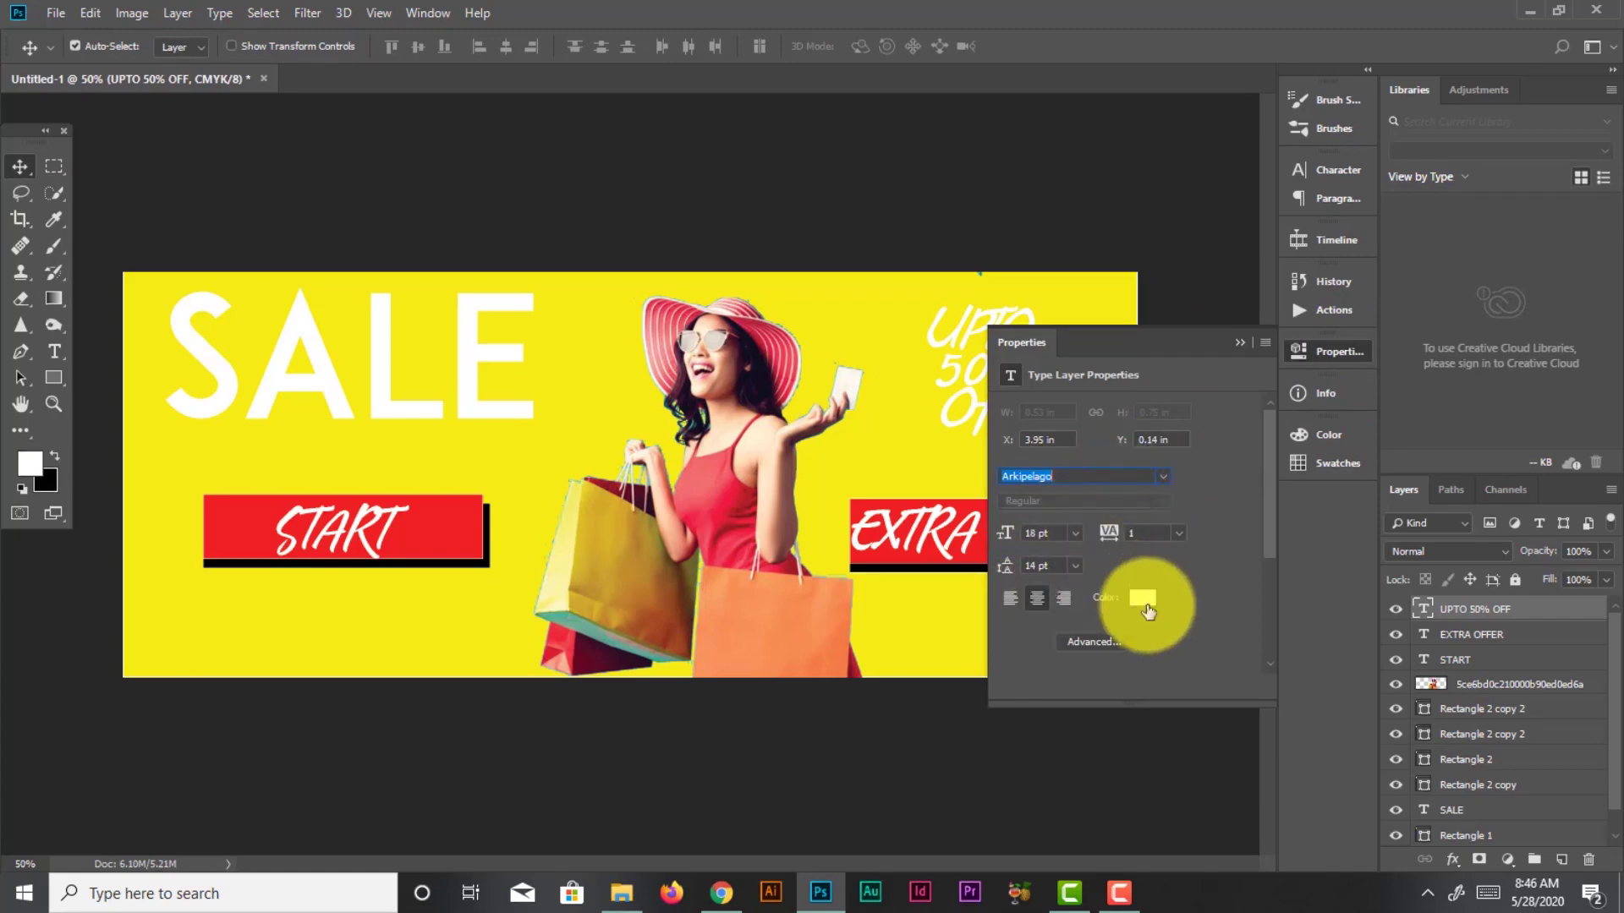
{"action": "left_click", "coordinate": [905, 338]}
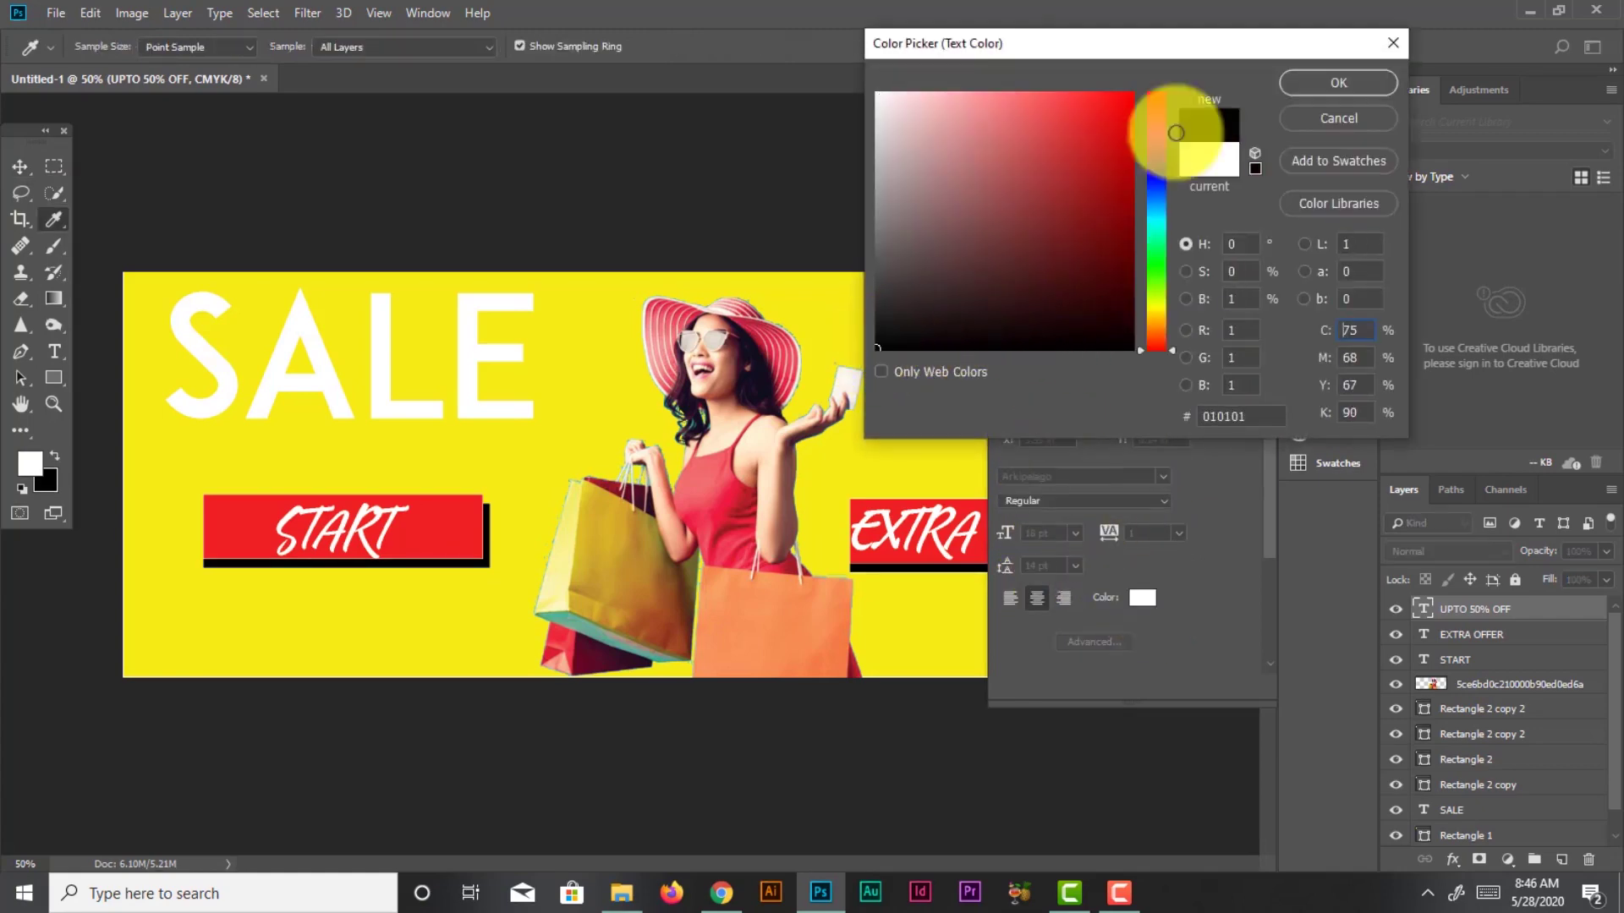
{"action": "left_click", "coordinate": [1319, 82]}
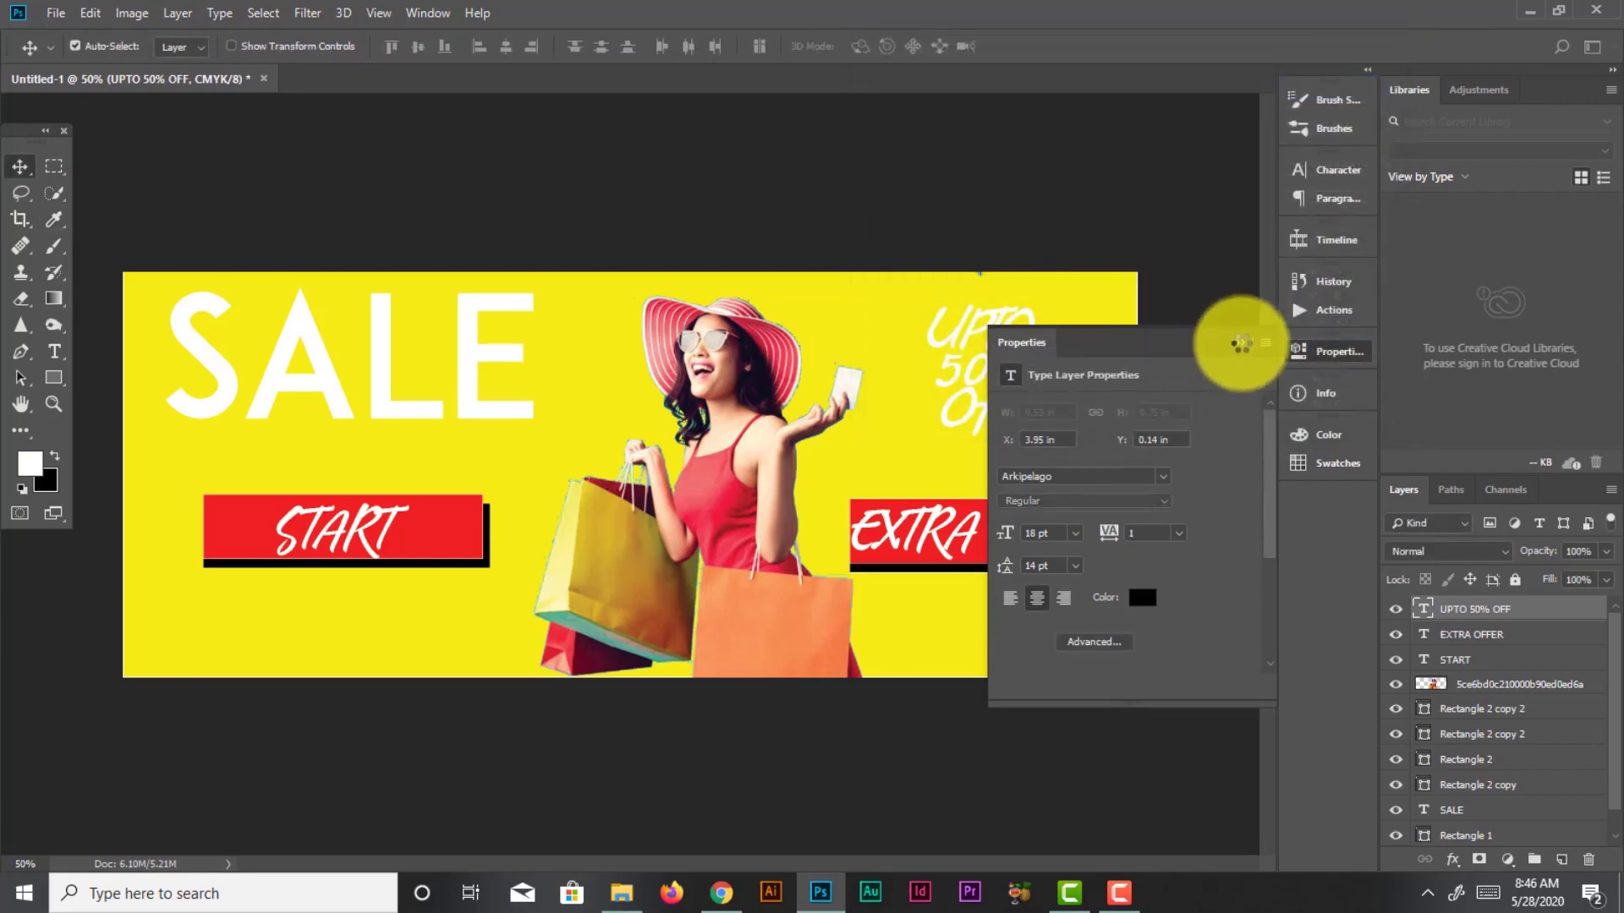
{"action": "left_click", "coordinate": [1232, 344]}
{"action": "left_click_drag", "start_coordinate": [1003, 364], "coordinate": [985, 365]}
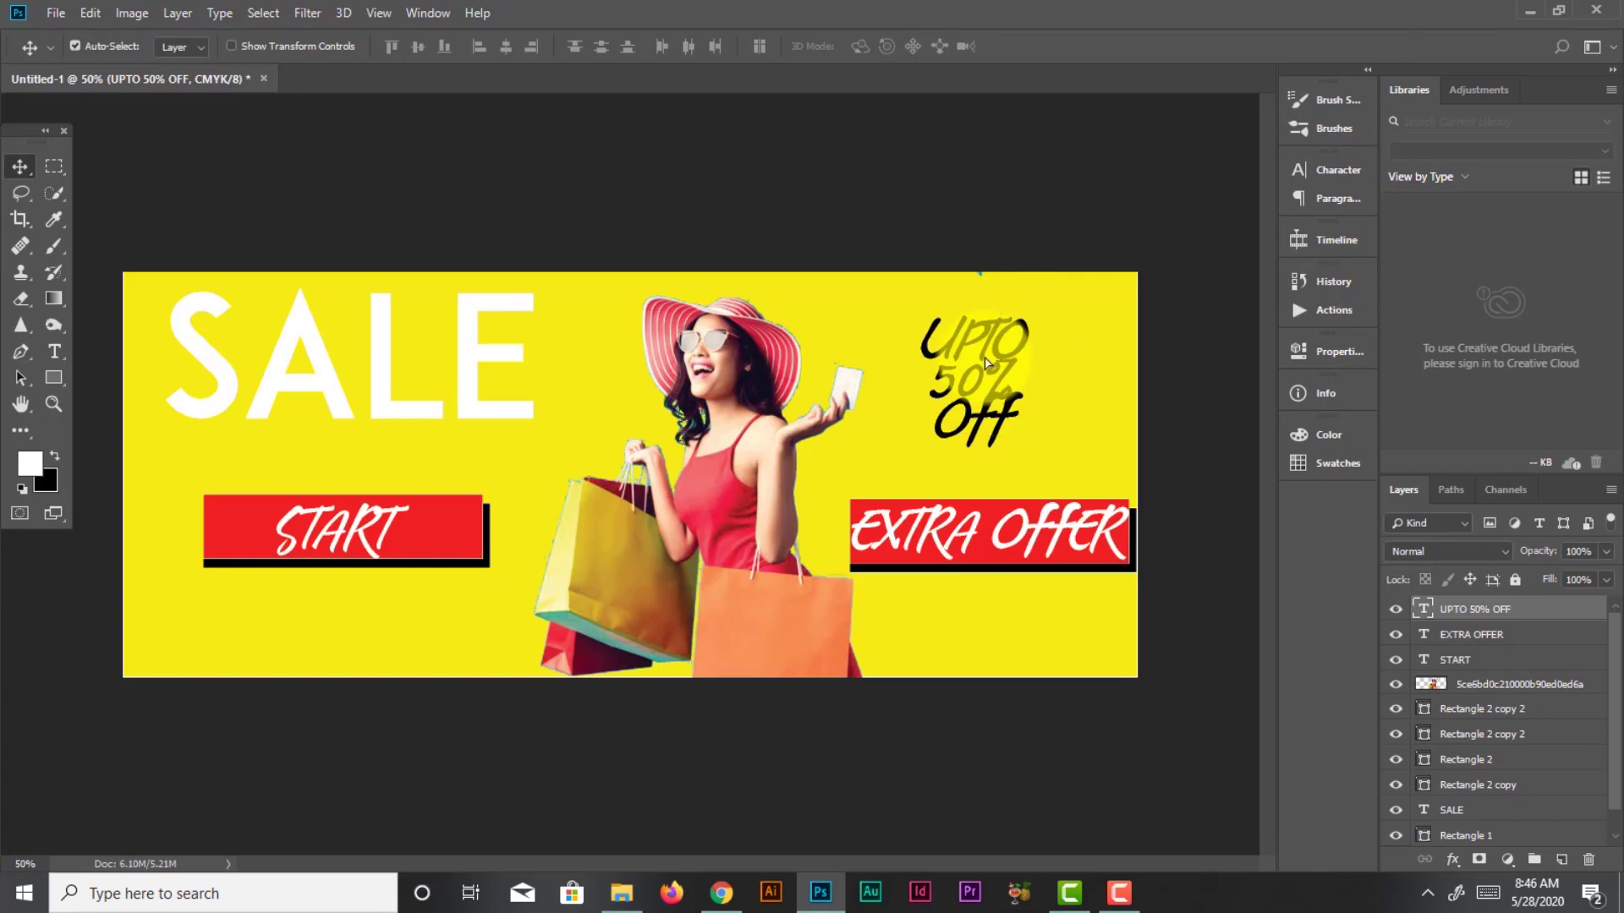
Delete OFF from the offer text so UPTO stands alone
{"action": "key", "text": "t"}
{"action": "left_click", "coordinate": [947, 393]}
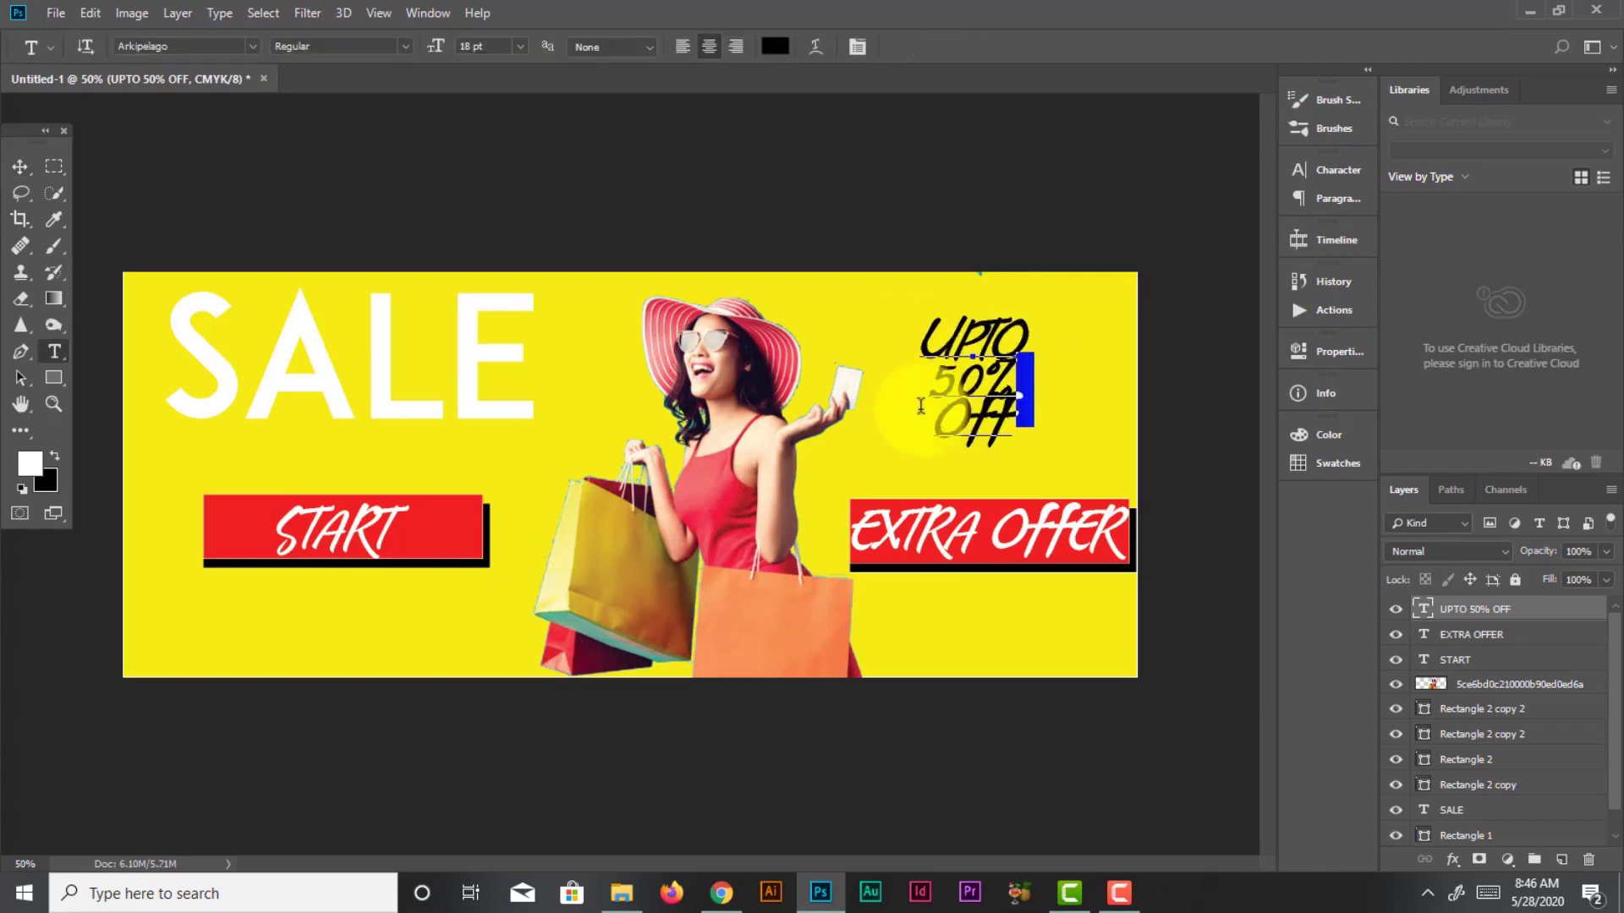
{"action": "key", "text": "shift+End"}
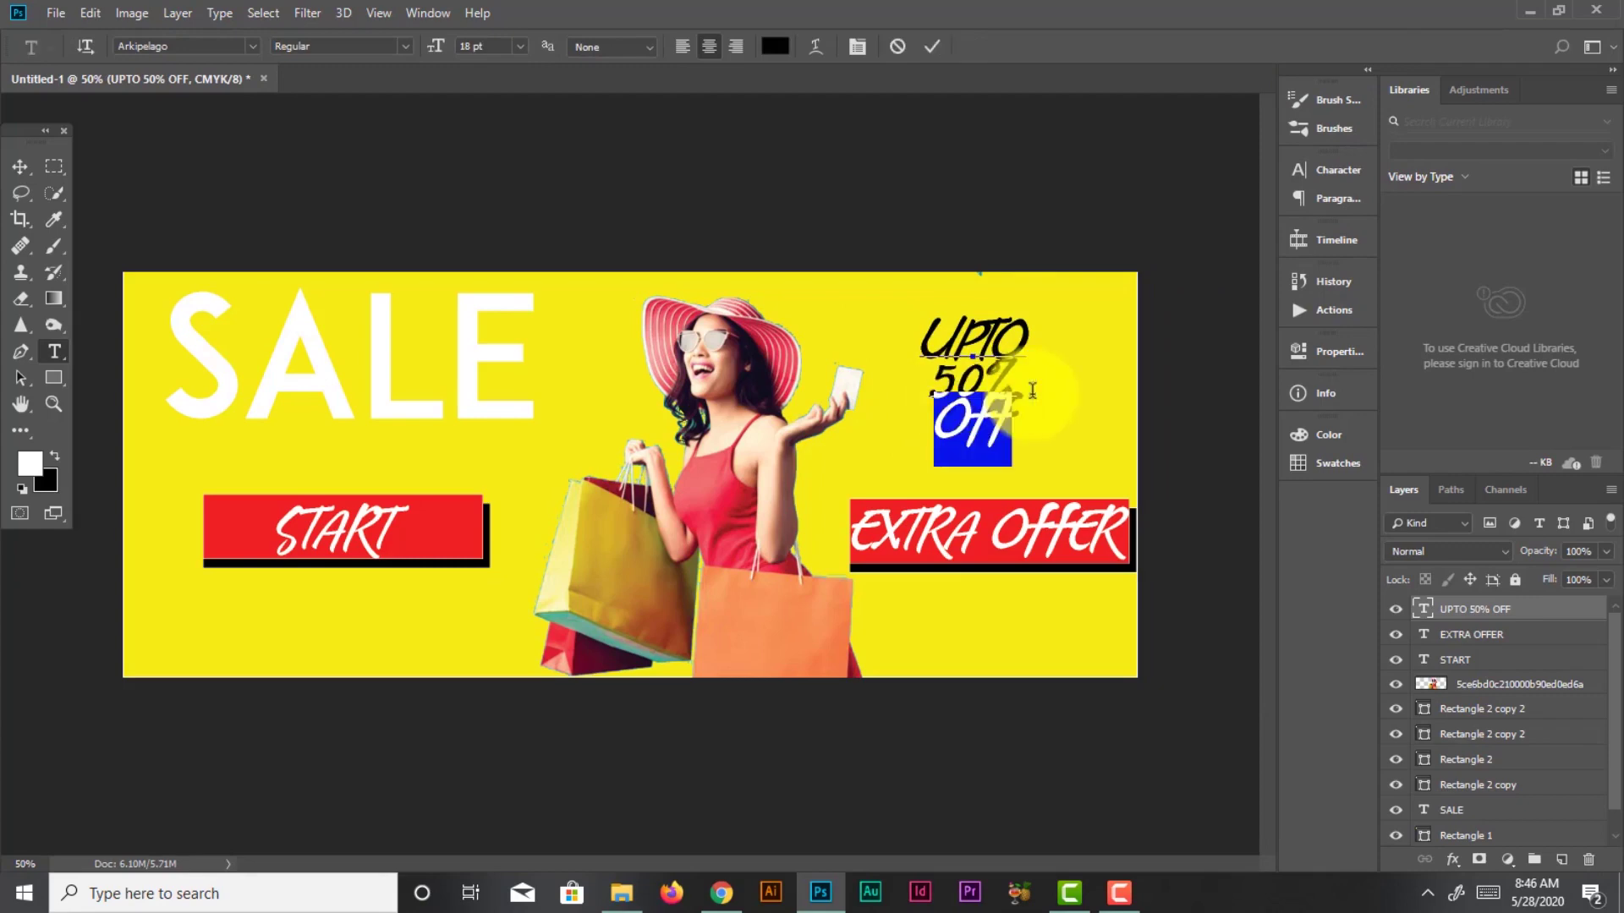
{"action": "key", "text": "BackSpace"}
{"action": "key", "text": "BackSpace"}
{"action": "key", "text": "BackSpace"}
{"action": "key", "text": "BackSpace"}
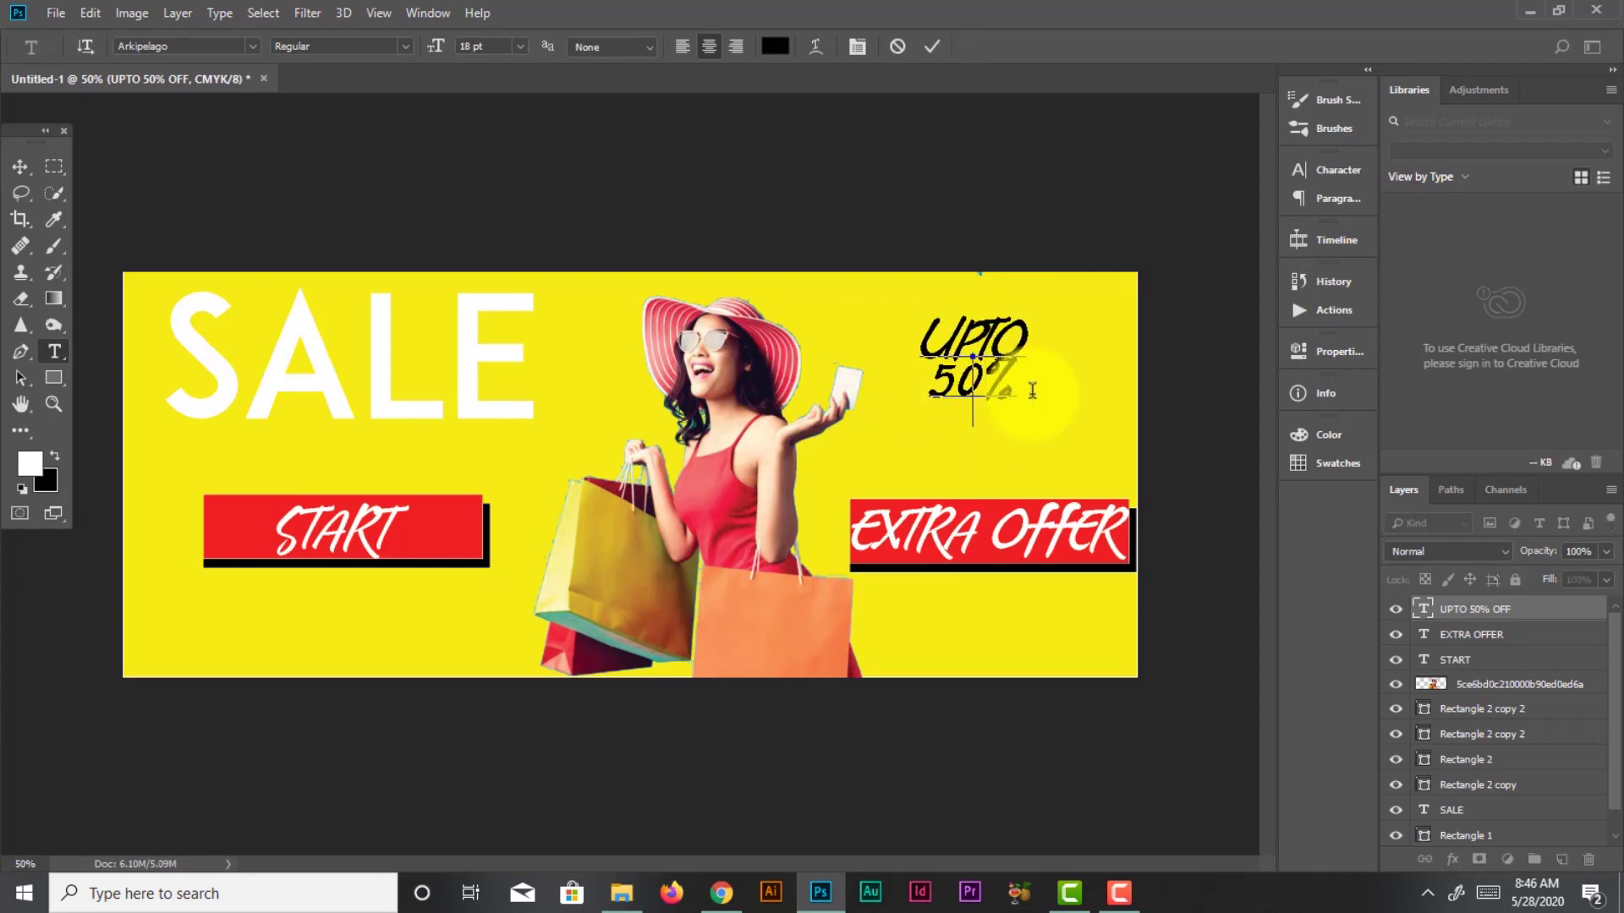
{"action": "key", "text": "BackSpace"}
{"action": "key", "text": "BackSpace"}
{"action": "left_click", "coordinate": [20, 166]}
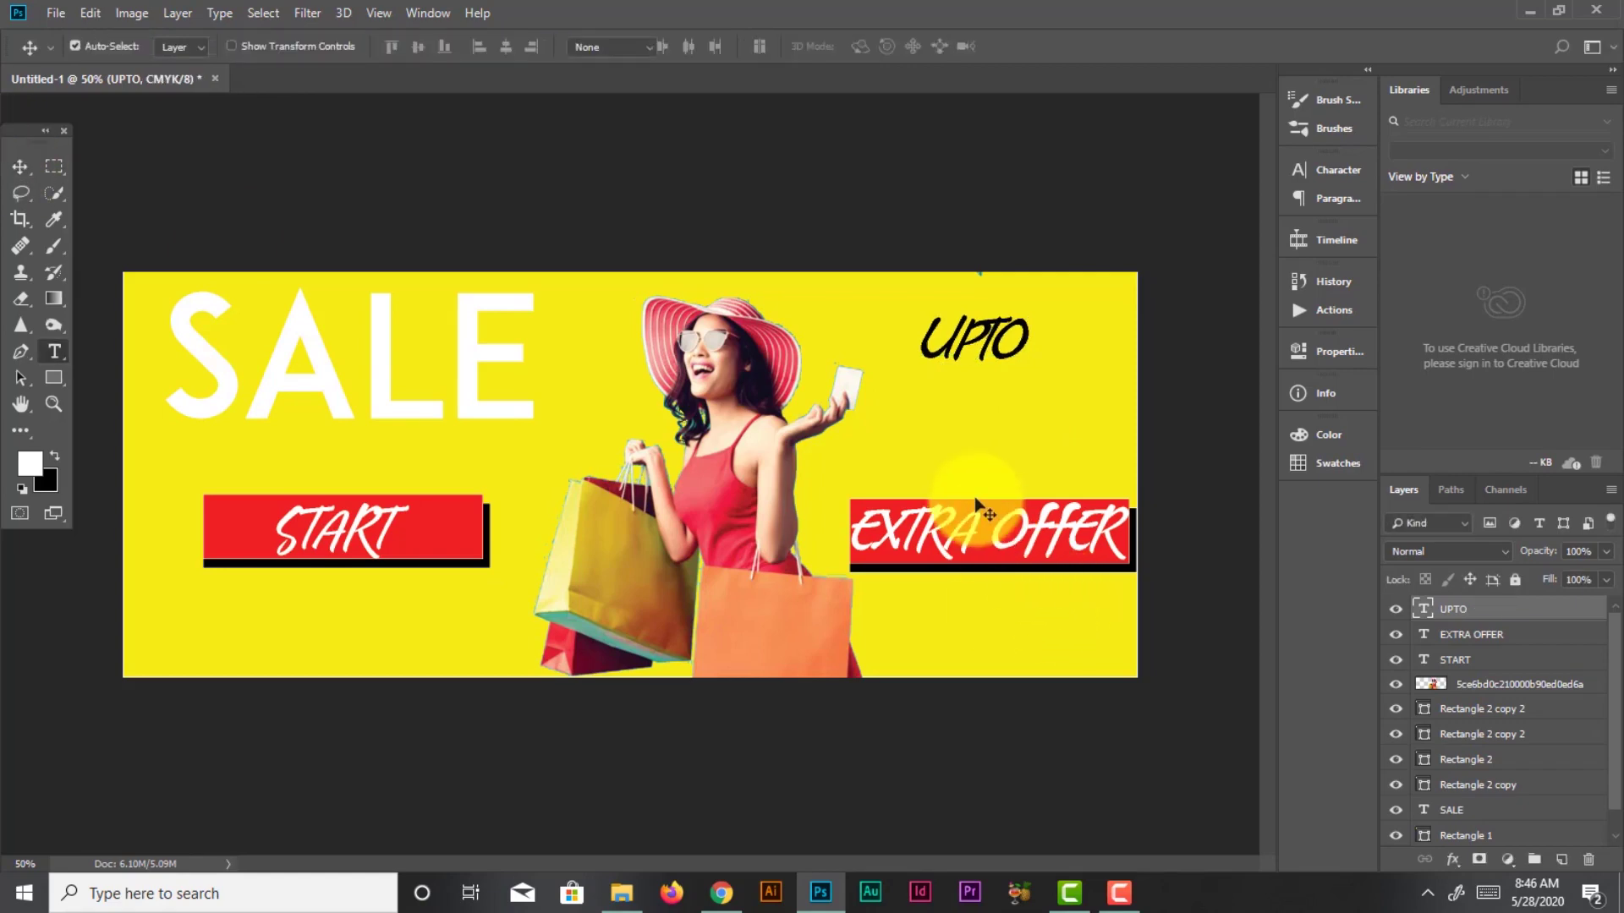
Add a new 50% text line beneath UPTO
{"action": "key", "text": "t"}
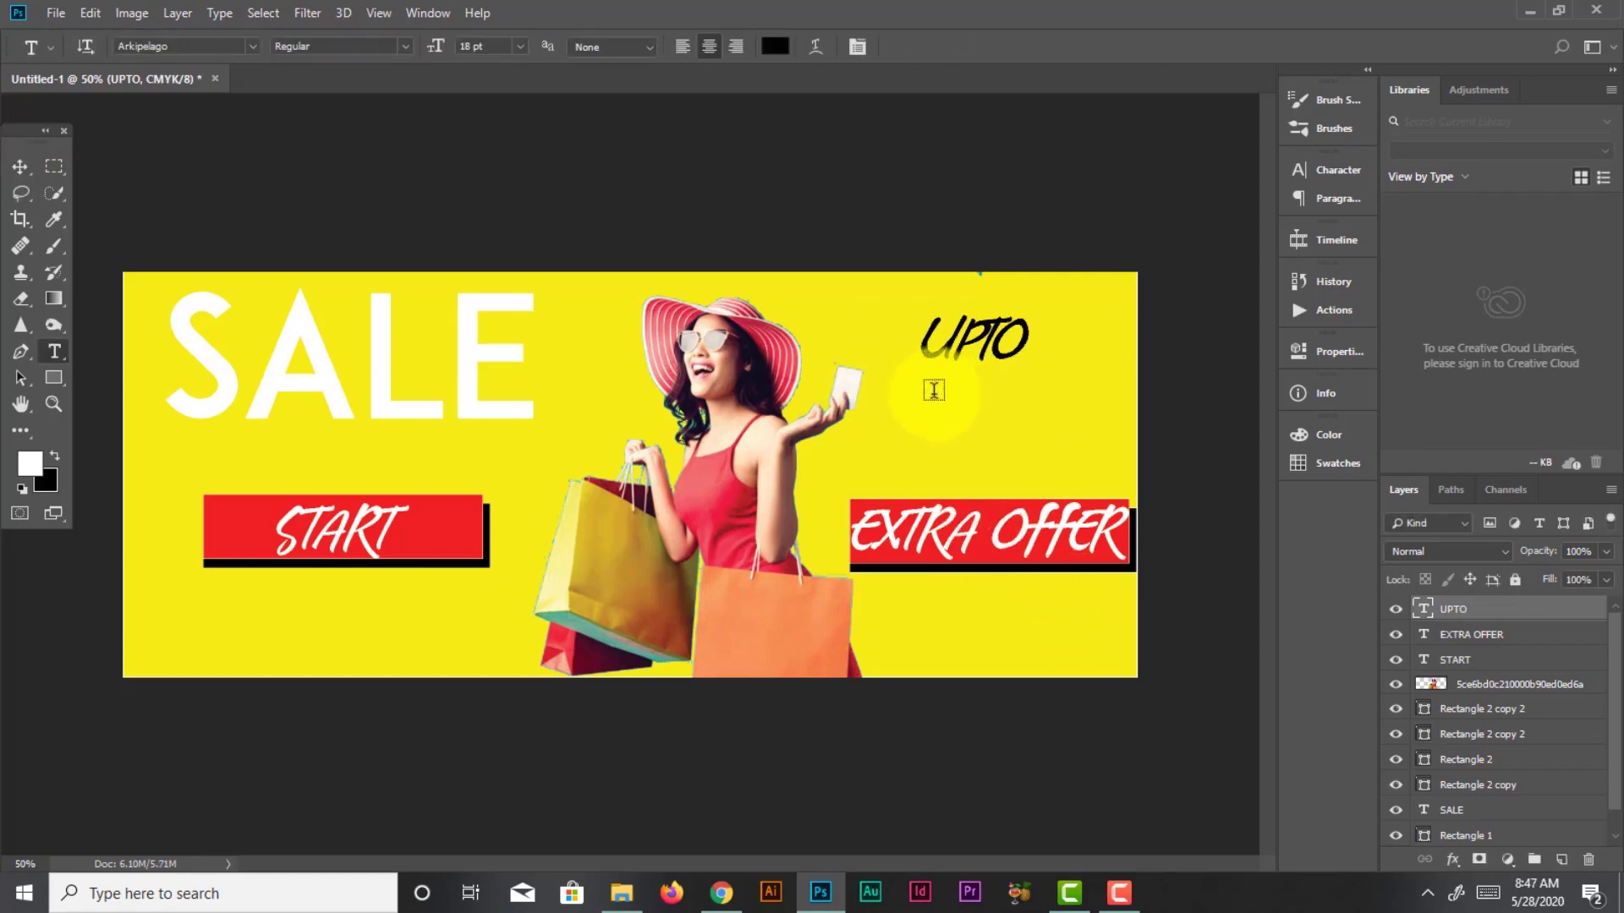
{"action": "left_click", "coordinate": [934, 390]}
{"action": "type", "text": "50"}
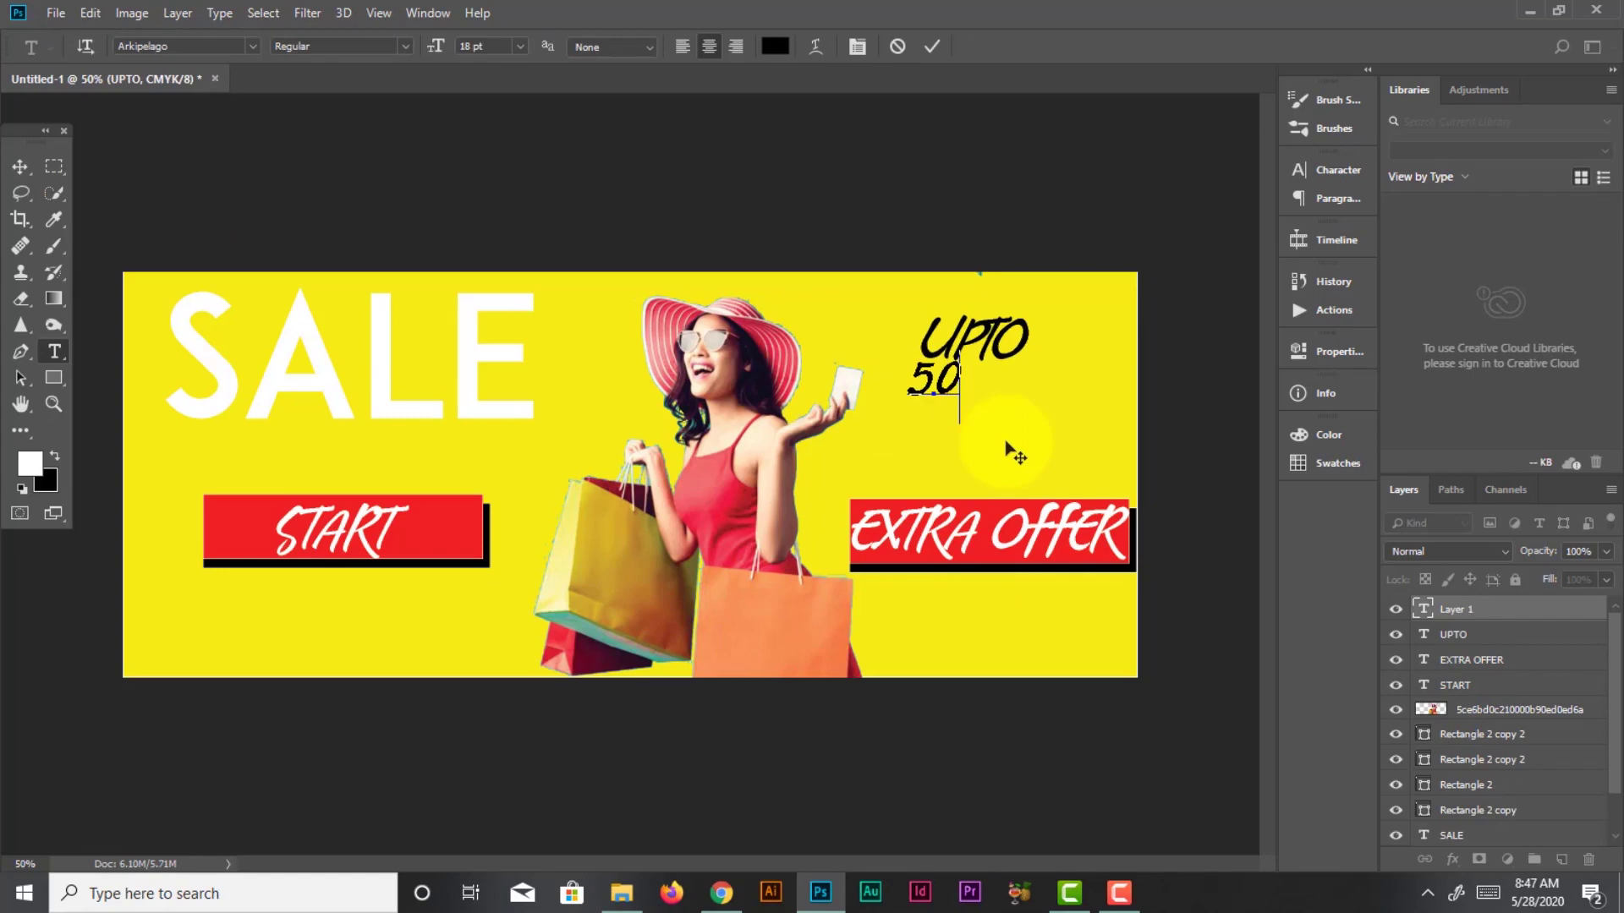
{"action": "type", "text": "%"}
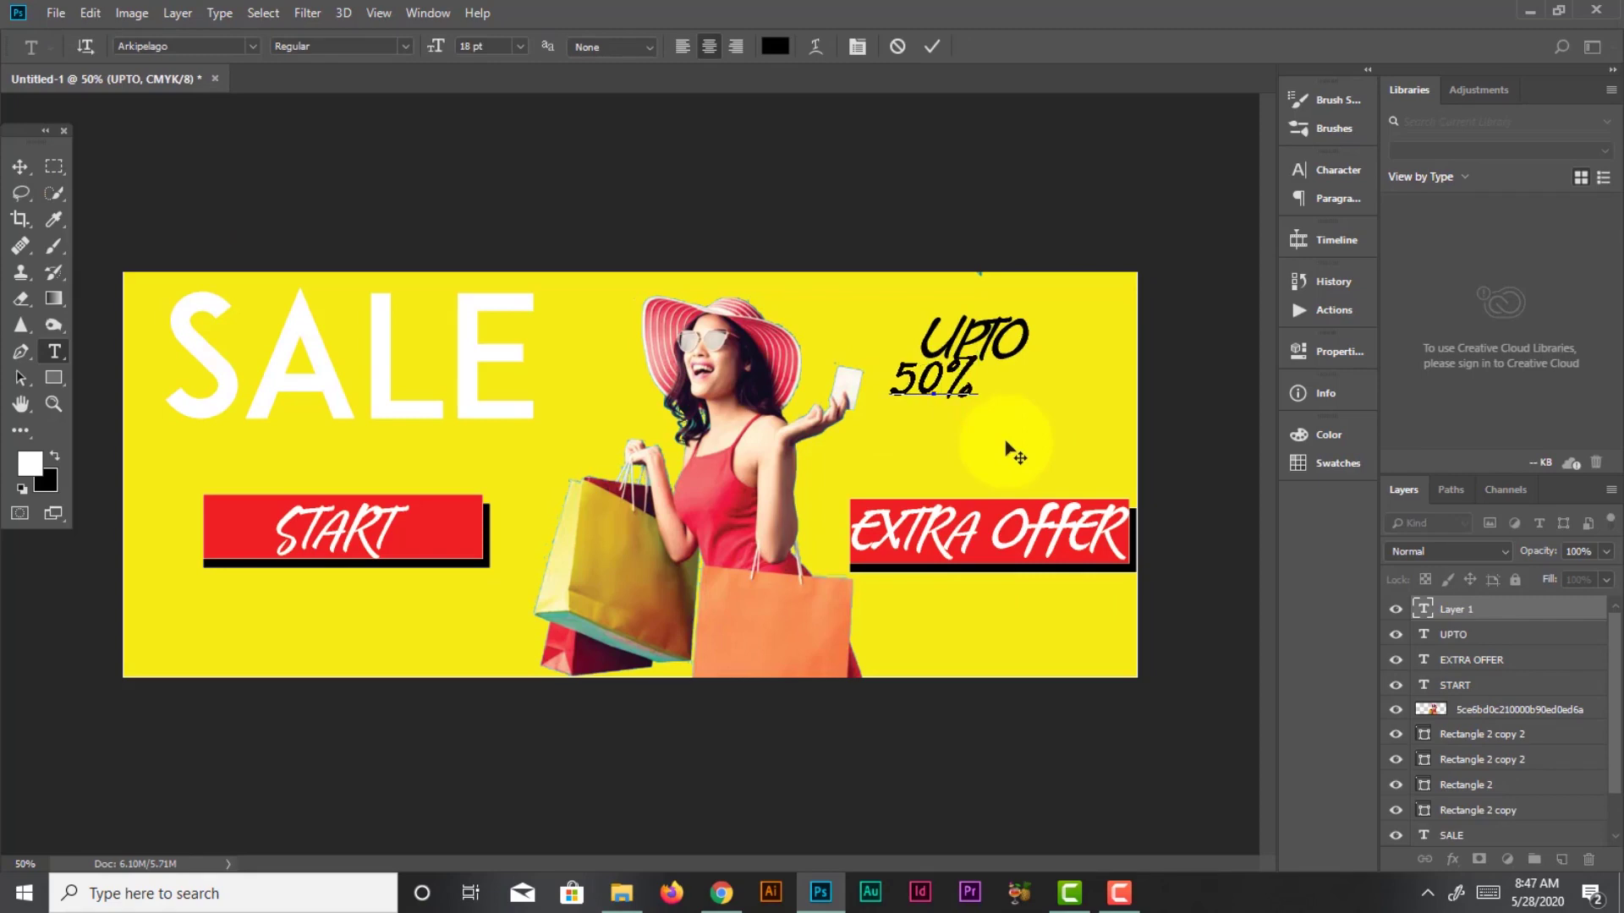
{"action": "key", "text": "Escape"}
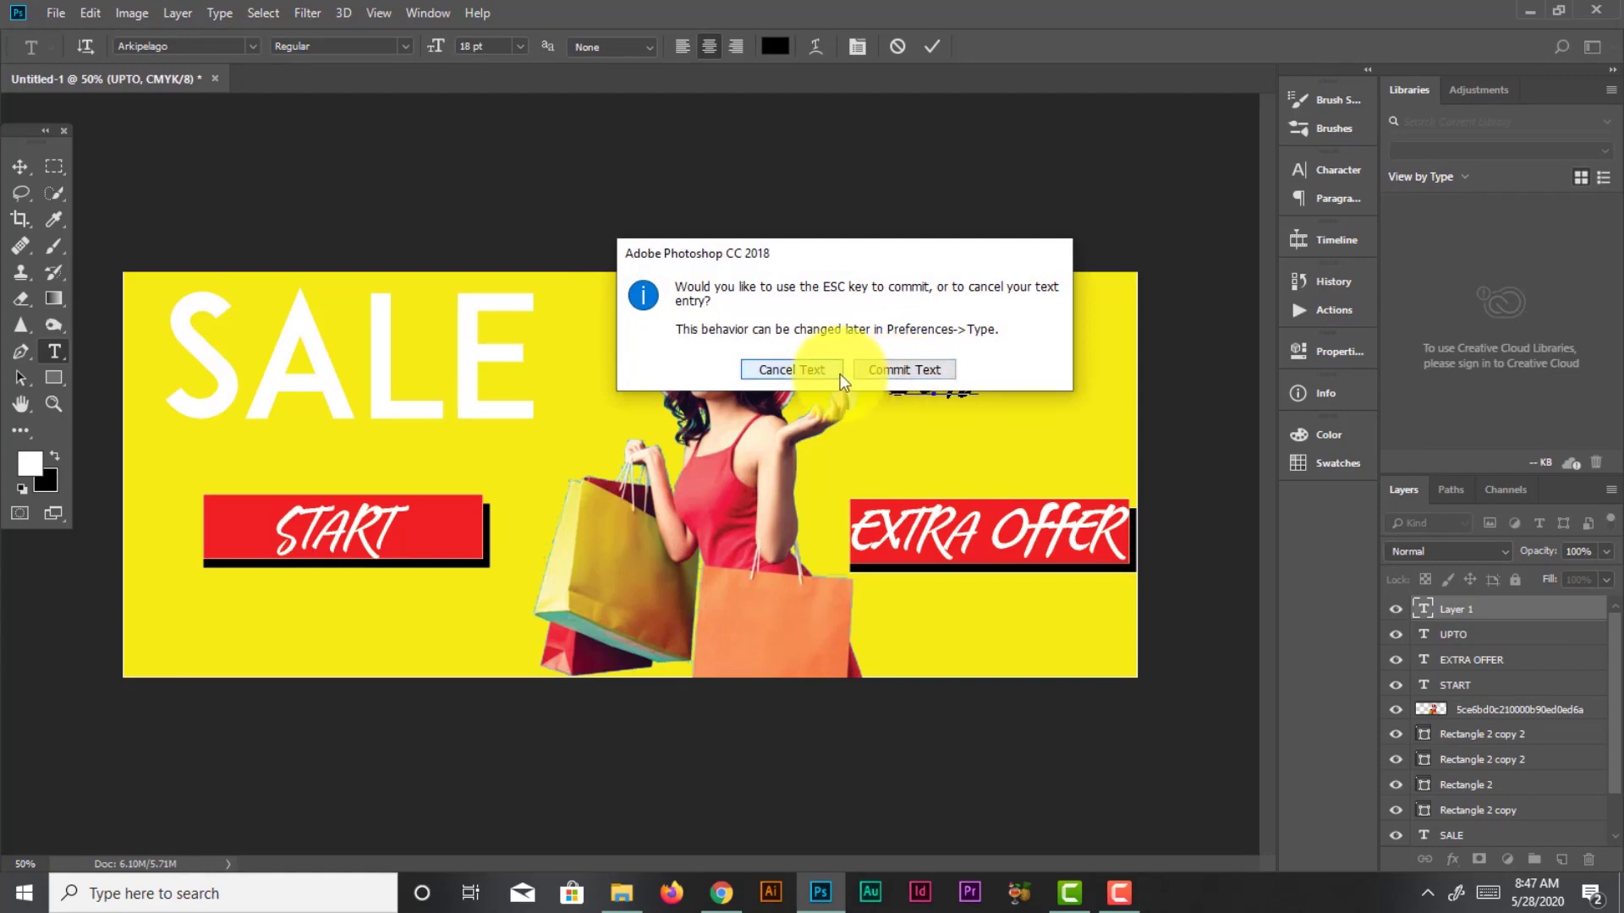
{"action": "left_click", "coordinate": [874, 372]}
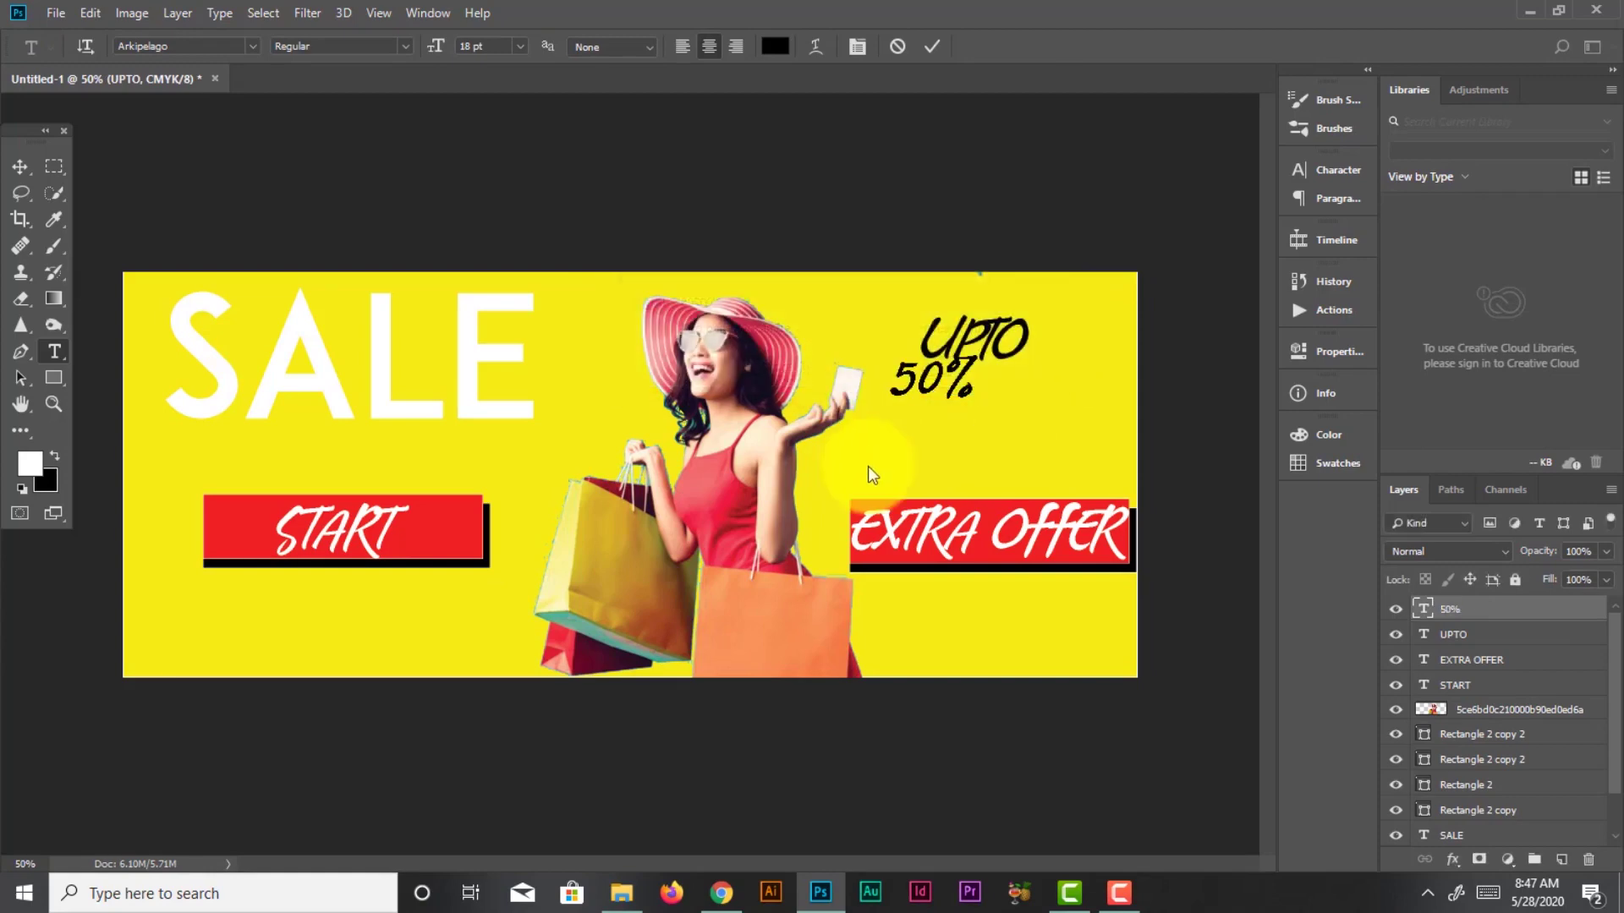
{"action": "left_click", "coordinate": [47, 131]}
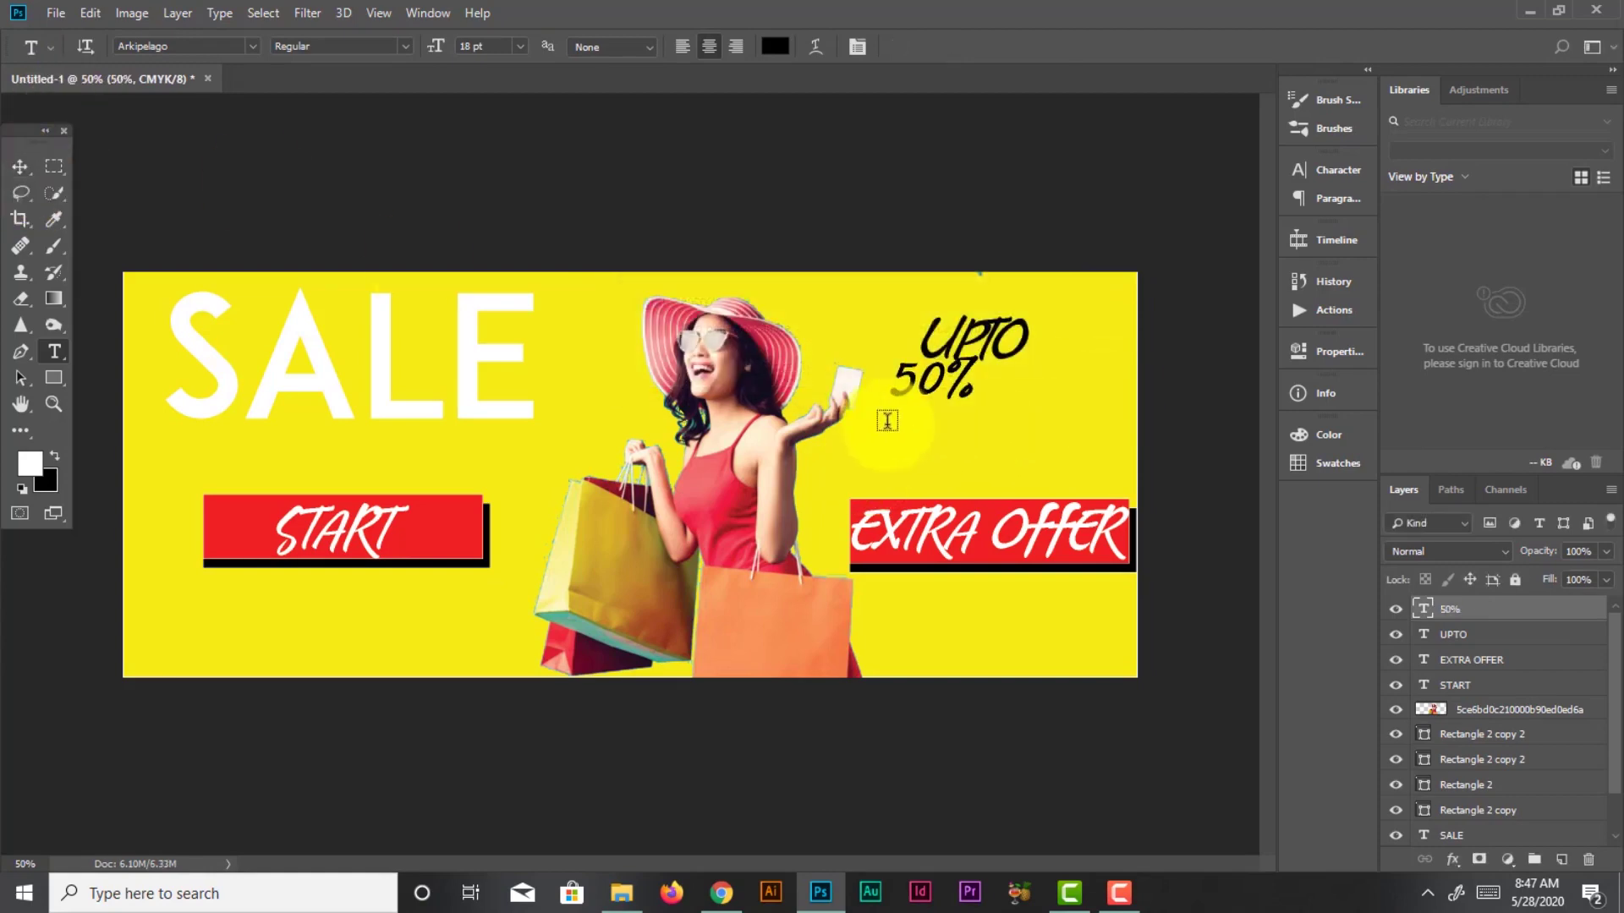
Add Off as a separate text layer below 50%
{"action": "left_click", "coordinate": [922, 410]}
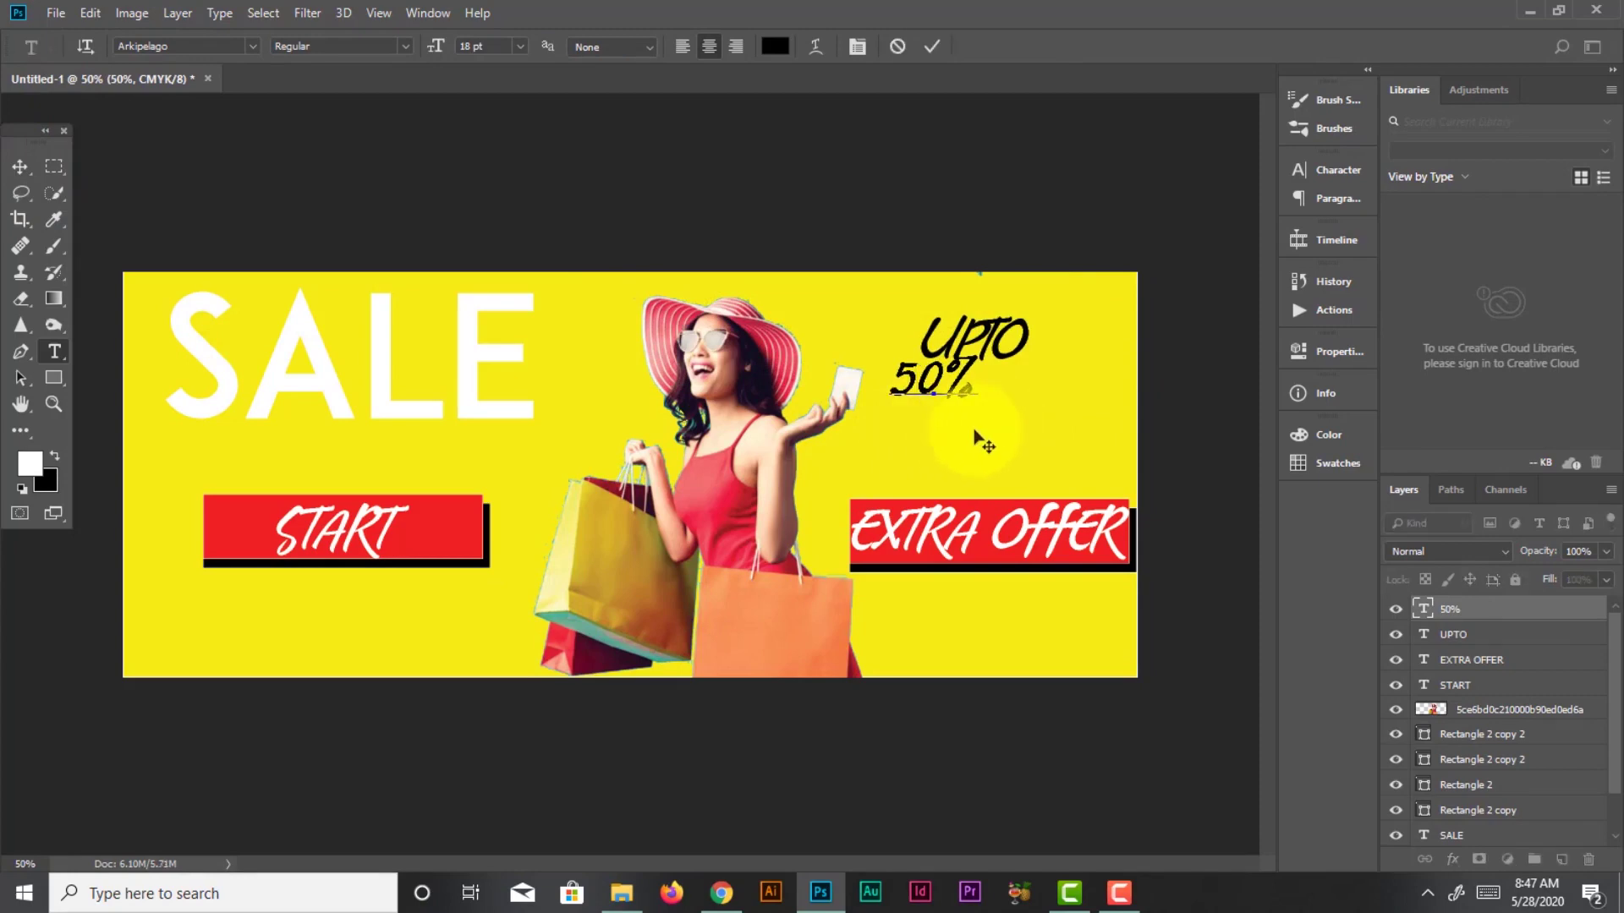
{"action": "left_click", "coordinate": [23, 166]}
{"action": "key", "text": "t"}
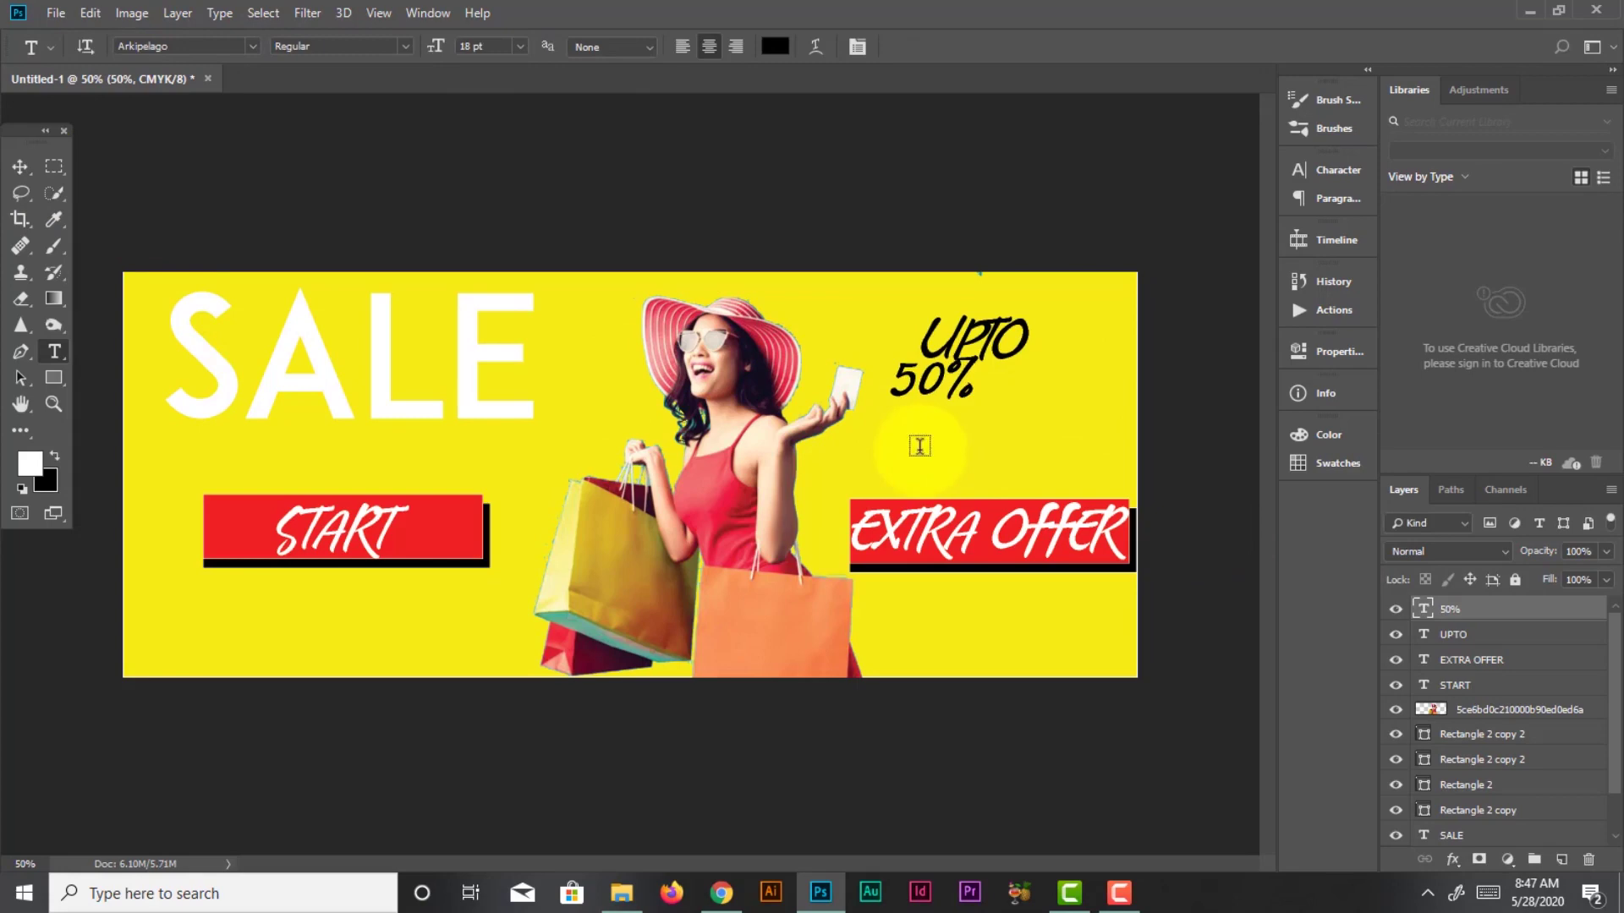
{"action": "left_click", "coordinate": [919, 446]}
{"action": "type", "text": "Of"}
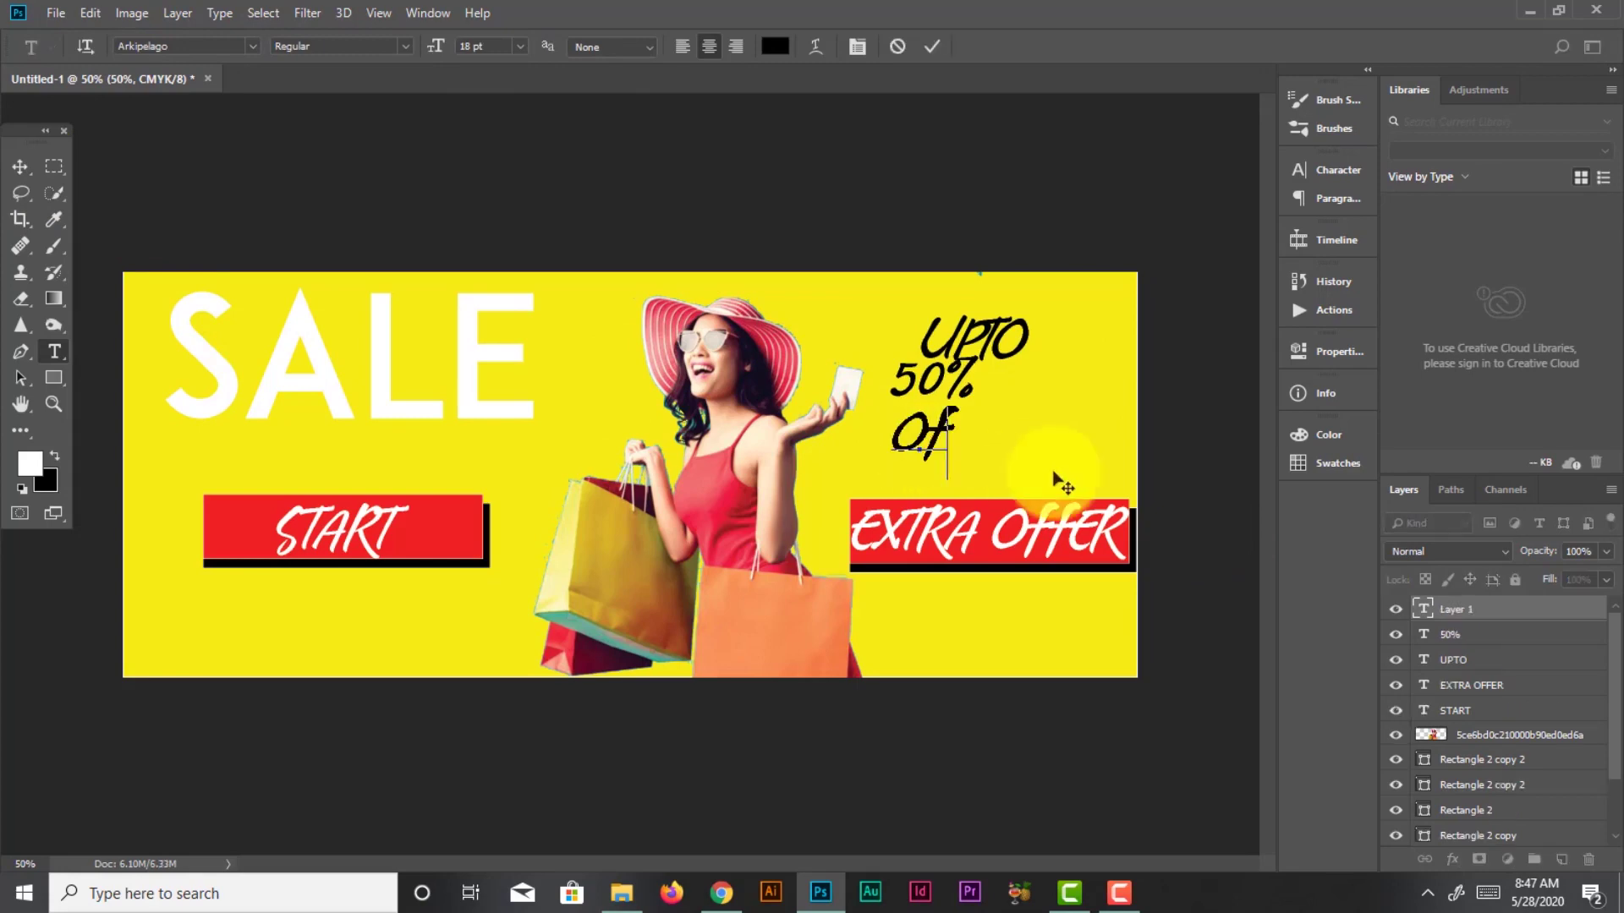
{"action": "type", "text": "f"}
{"action": "left_click", "coordinate": [22, 170]}
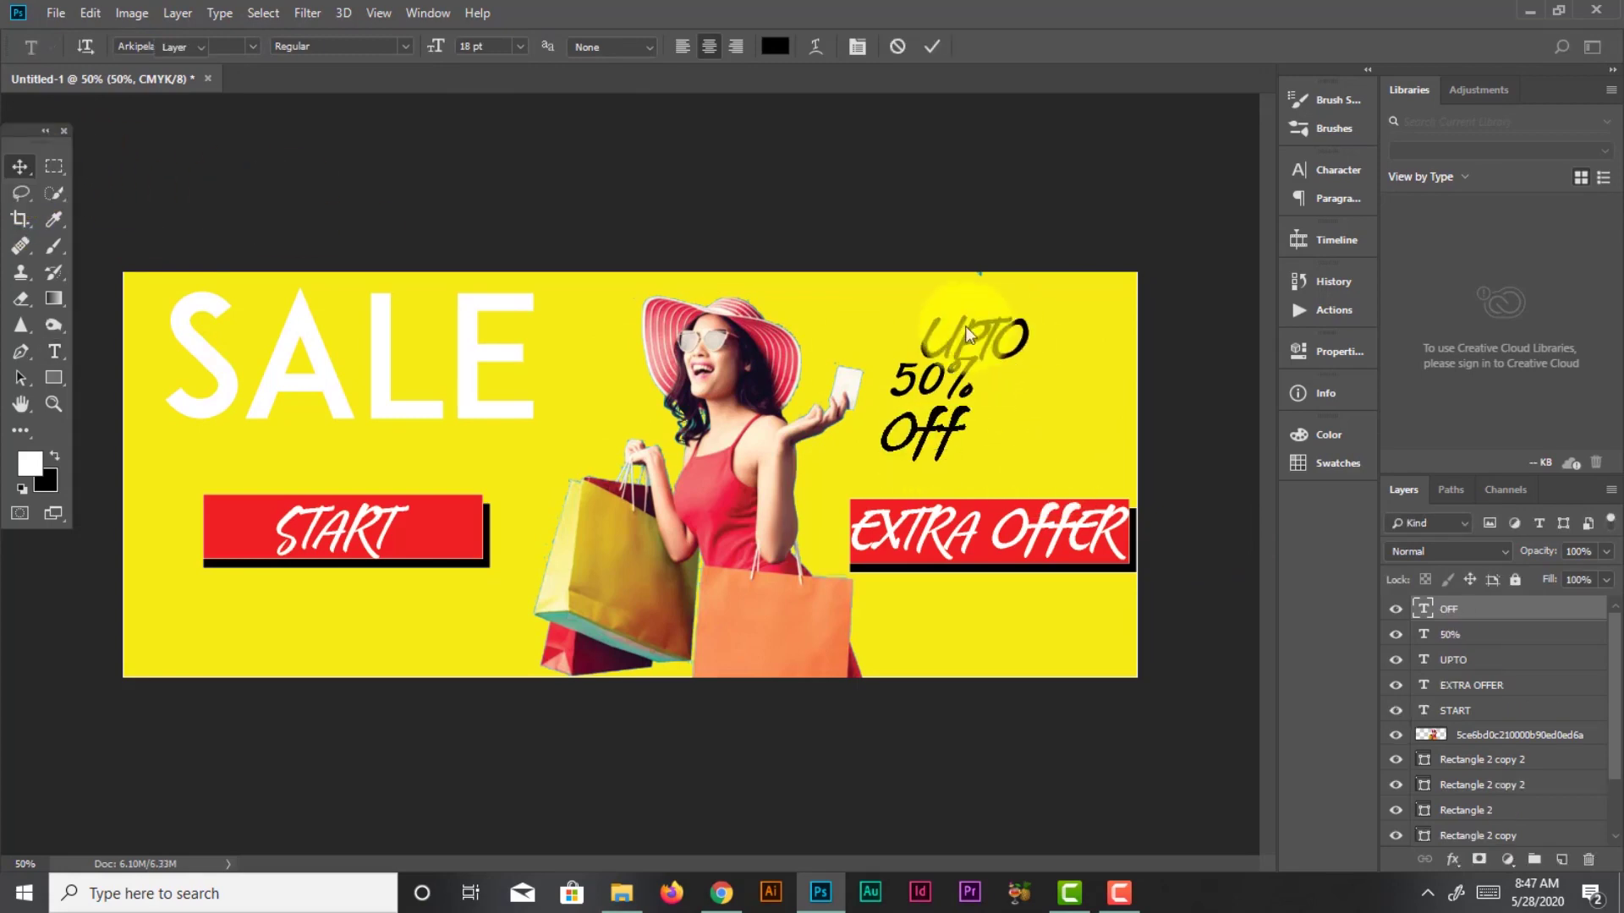
Line up UPTO, 50% and Off, and stretch 50% wider
{"action": "left_click_drag", "start_coordinate": [964, 327], "coordinate": [927, 332]}
{"action": "left_click_drag", "start_coordinate": [933, 385], "coordinate": [937, 395]}
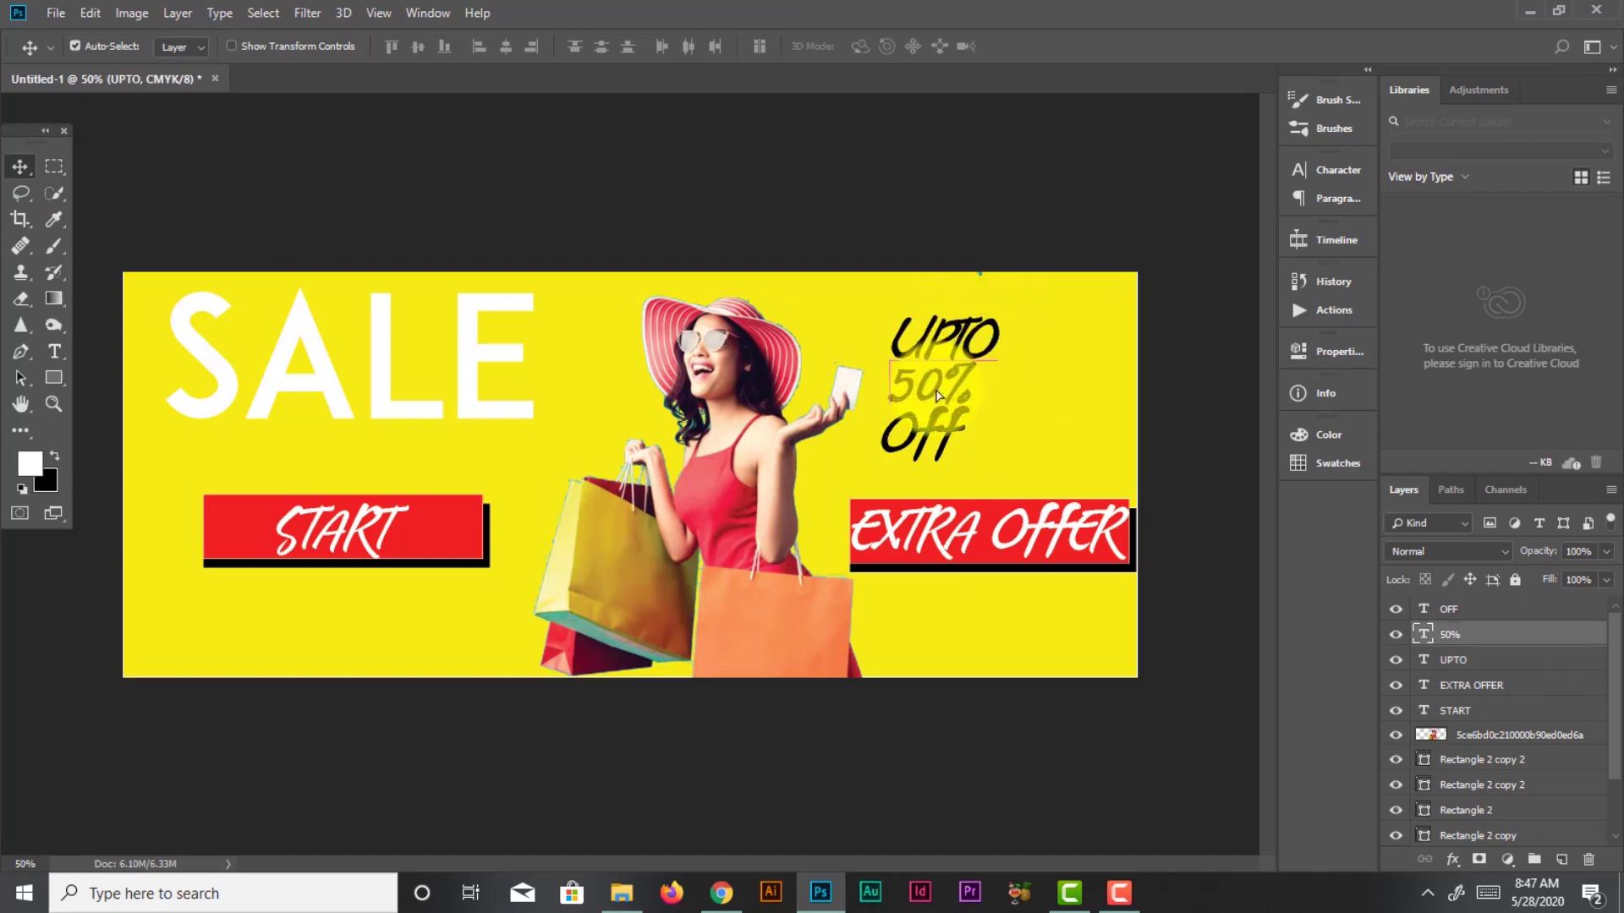
{"action": "left_click_drag", "start_coordinate": [936, 452], "coordinate": [939, 452]}
{"action": "left_click_drag", "start_coordinate": [936, 388], "coordinate": [938, 391]}
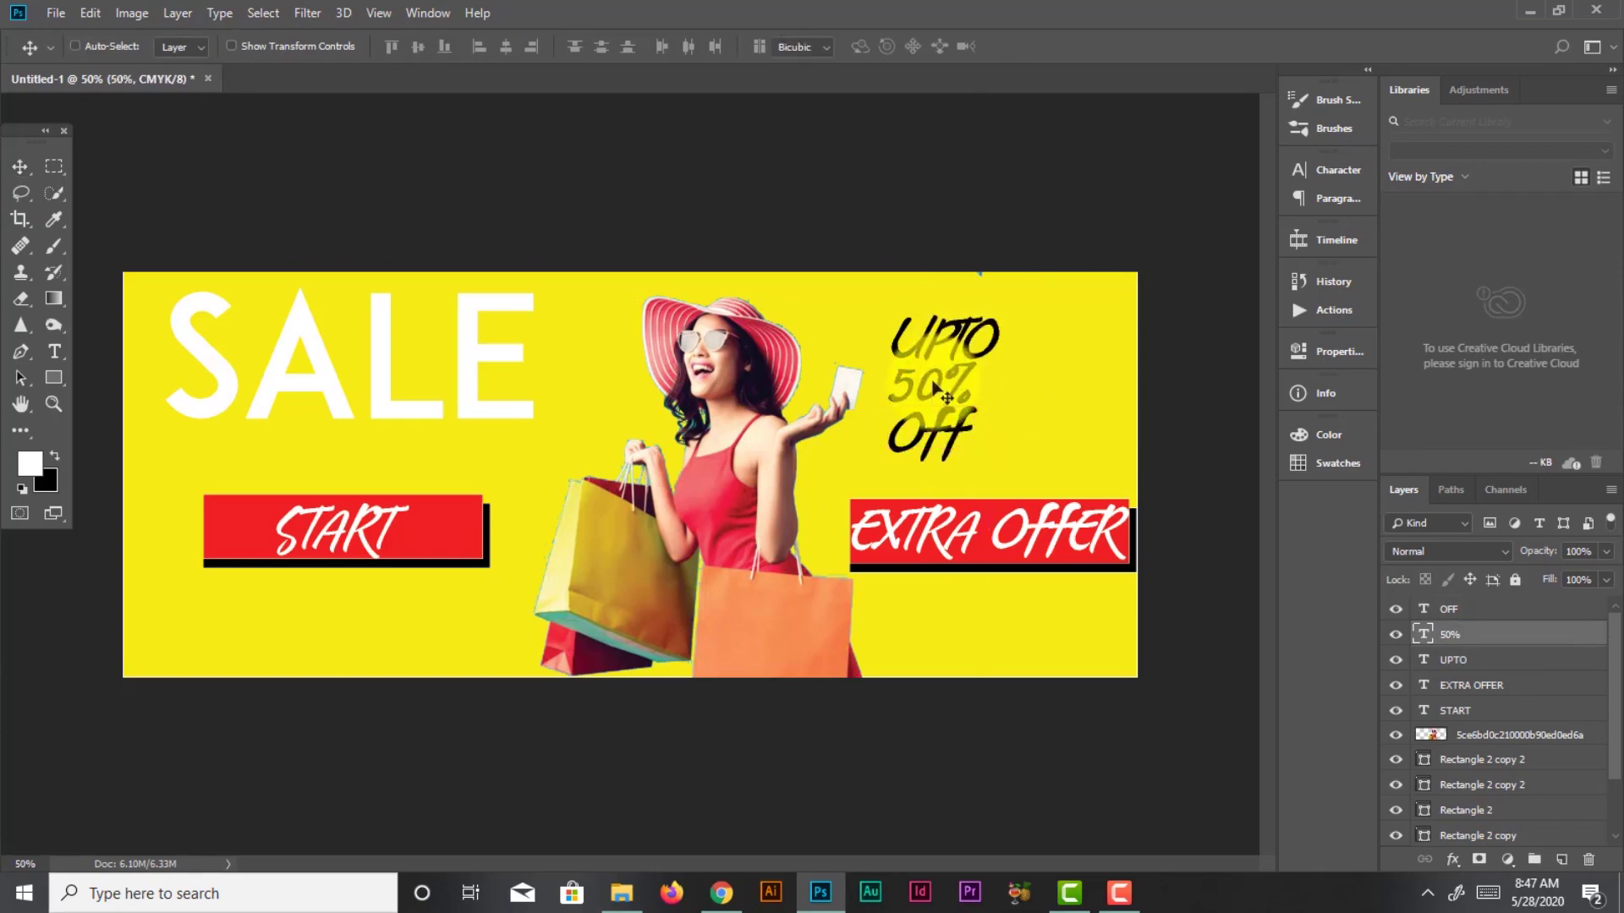
{"action": "key", "text": "ctrl+t"}
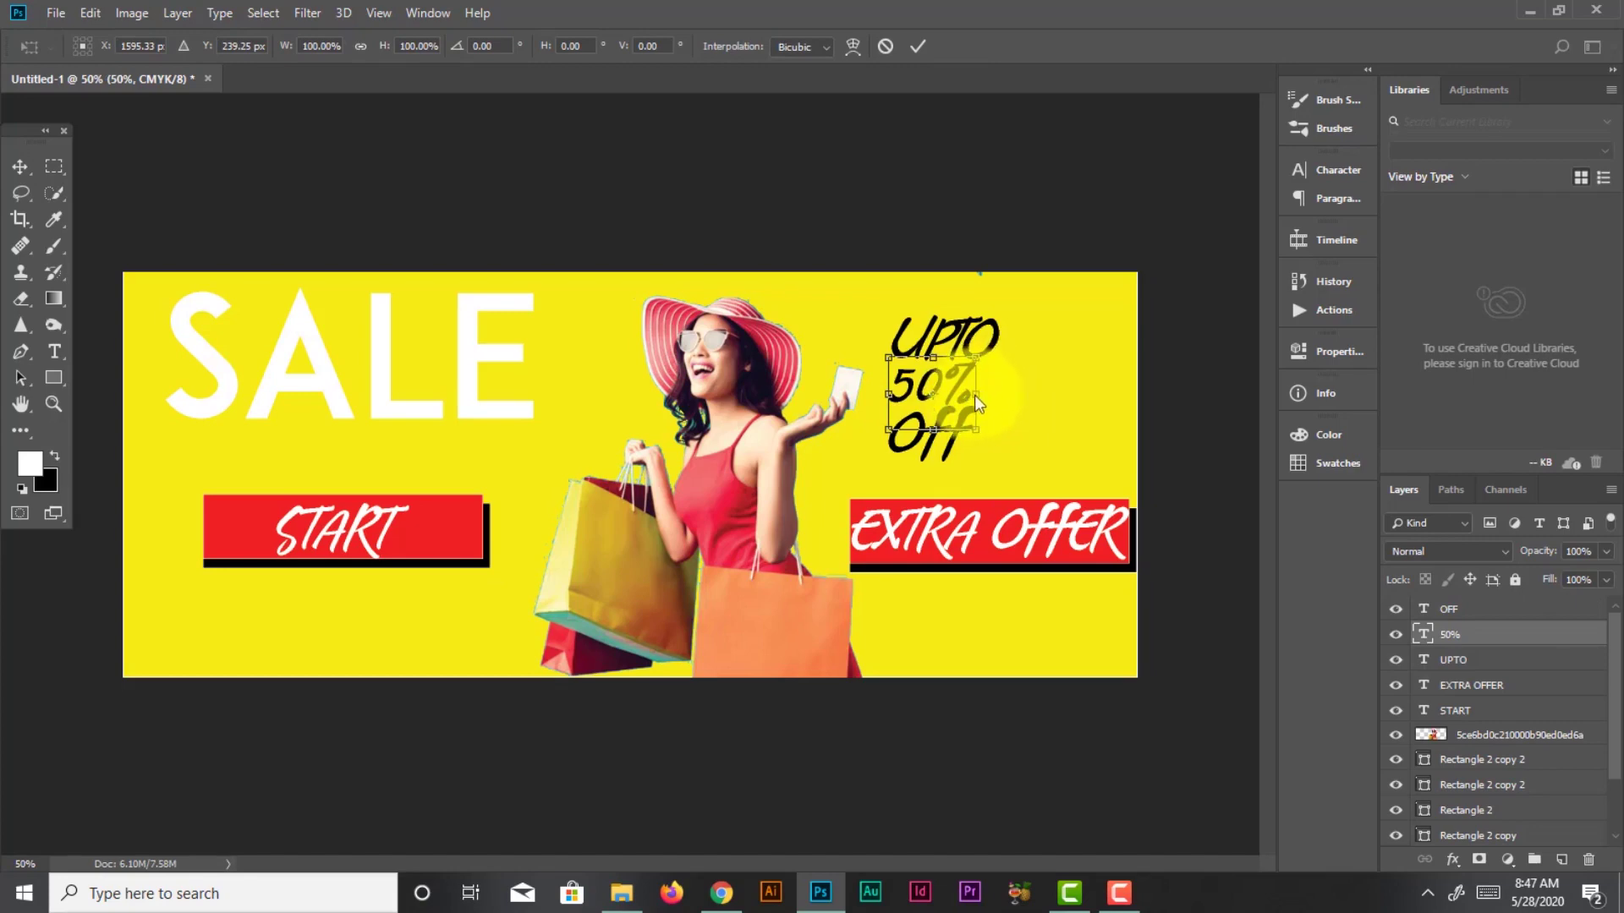
{"action": "left_click_drag", "start_coordinate": [976, 396], "coordinate": [1000, 394]}
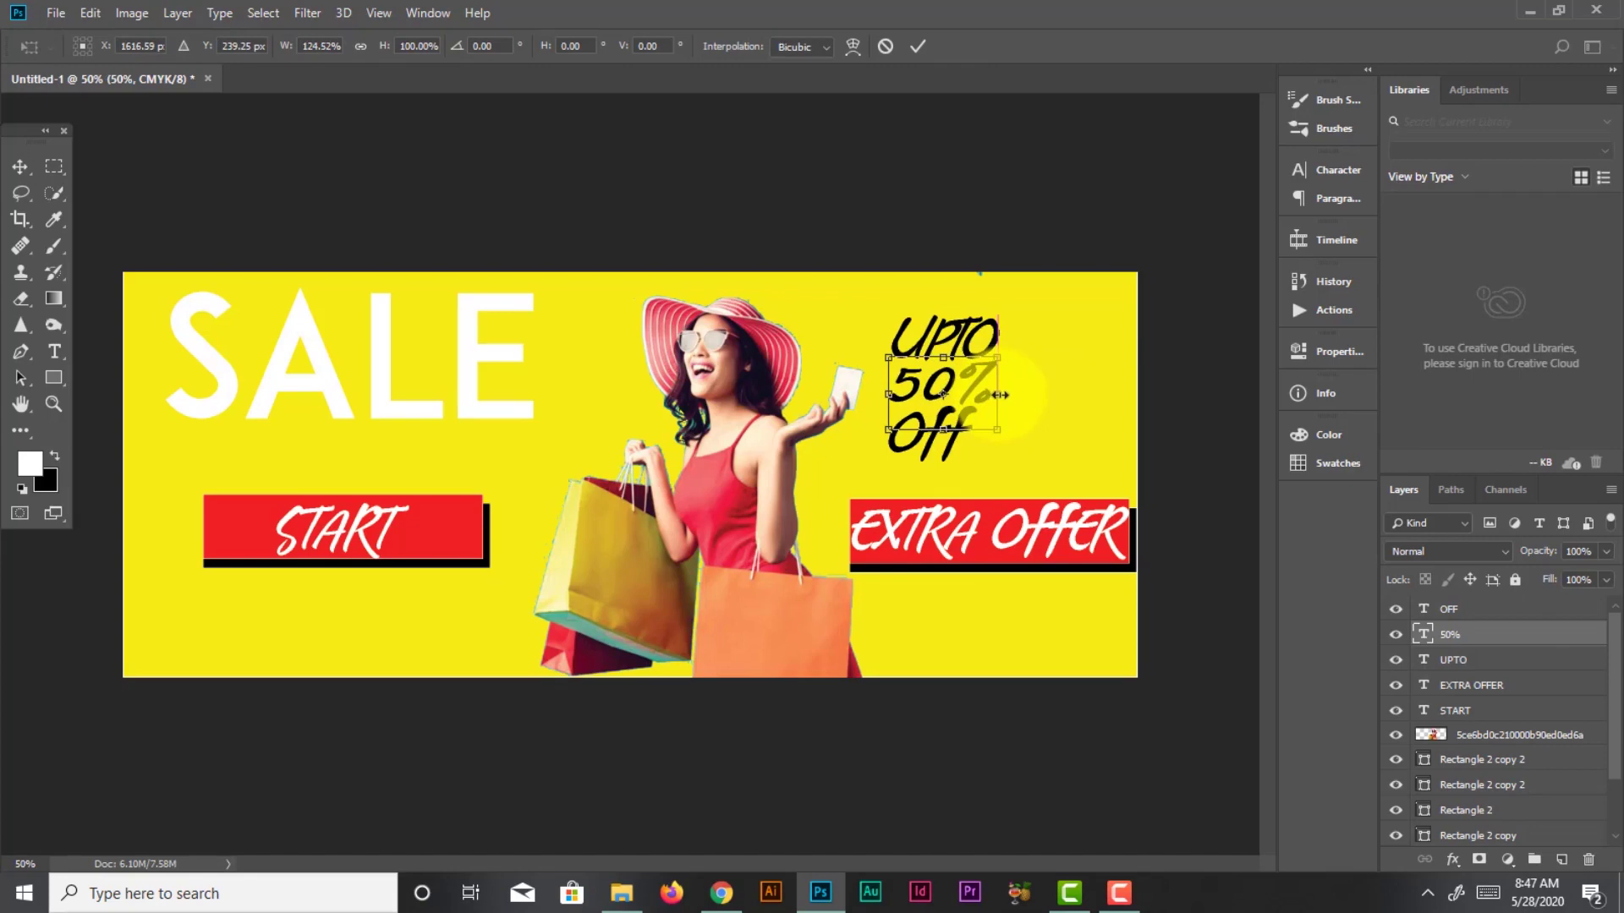
{"action": "key", "text": "Return"}
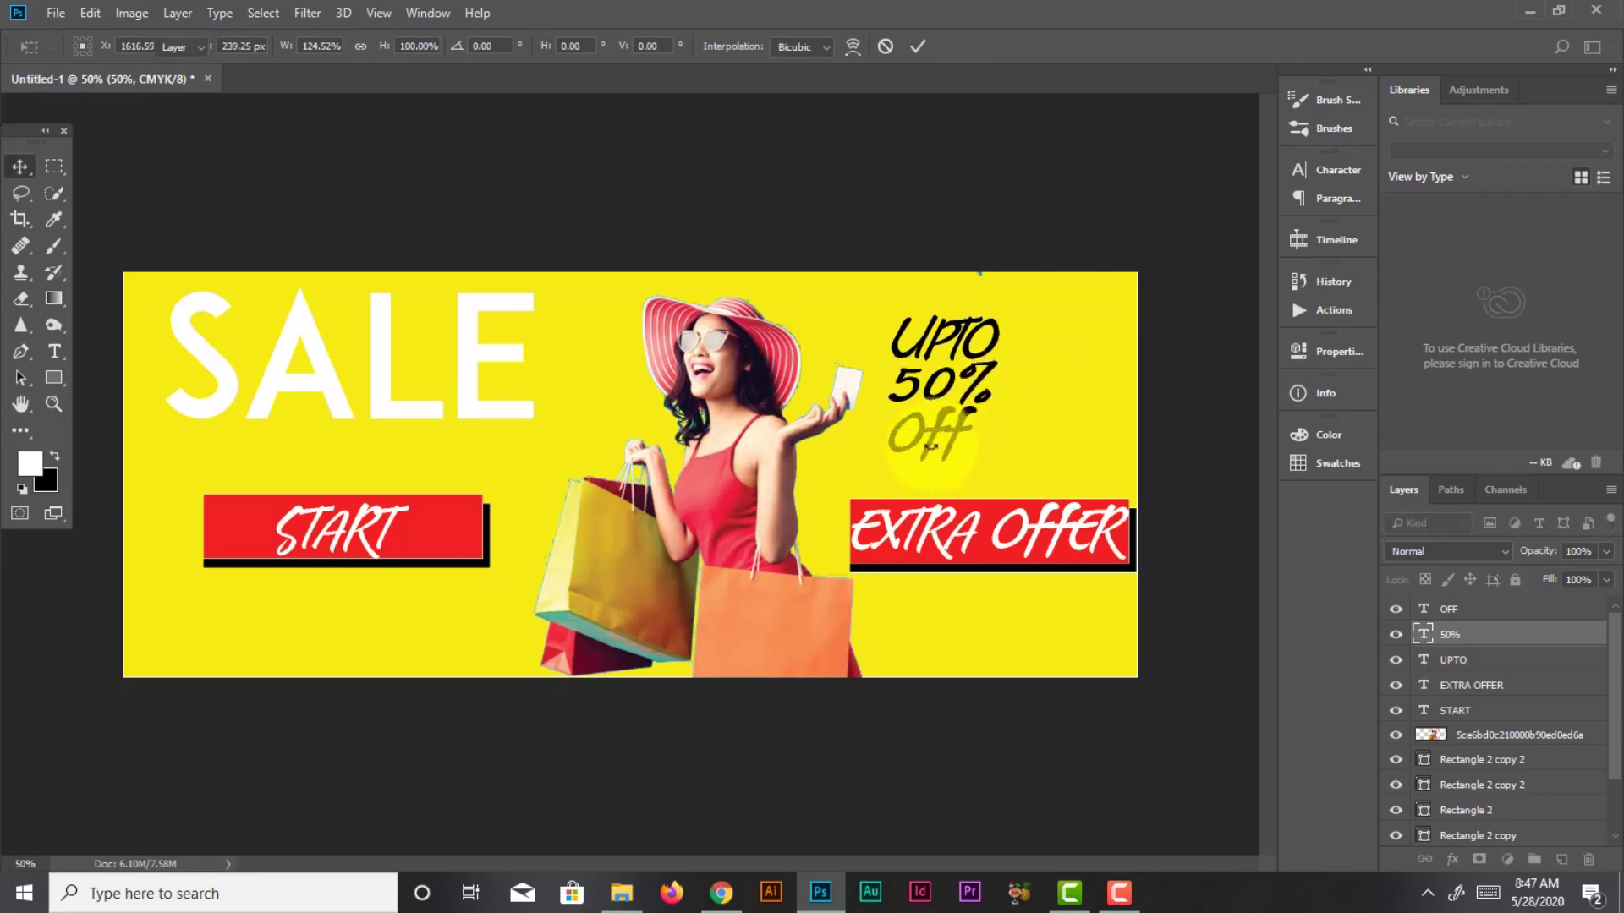
{"action": "left_click_drag", "start_coordinate": [931, 453], "coordinate": [937, 454]}
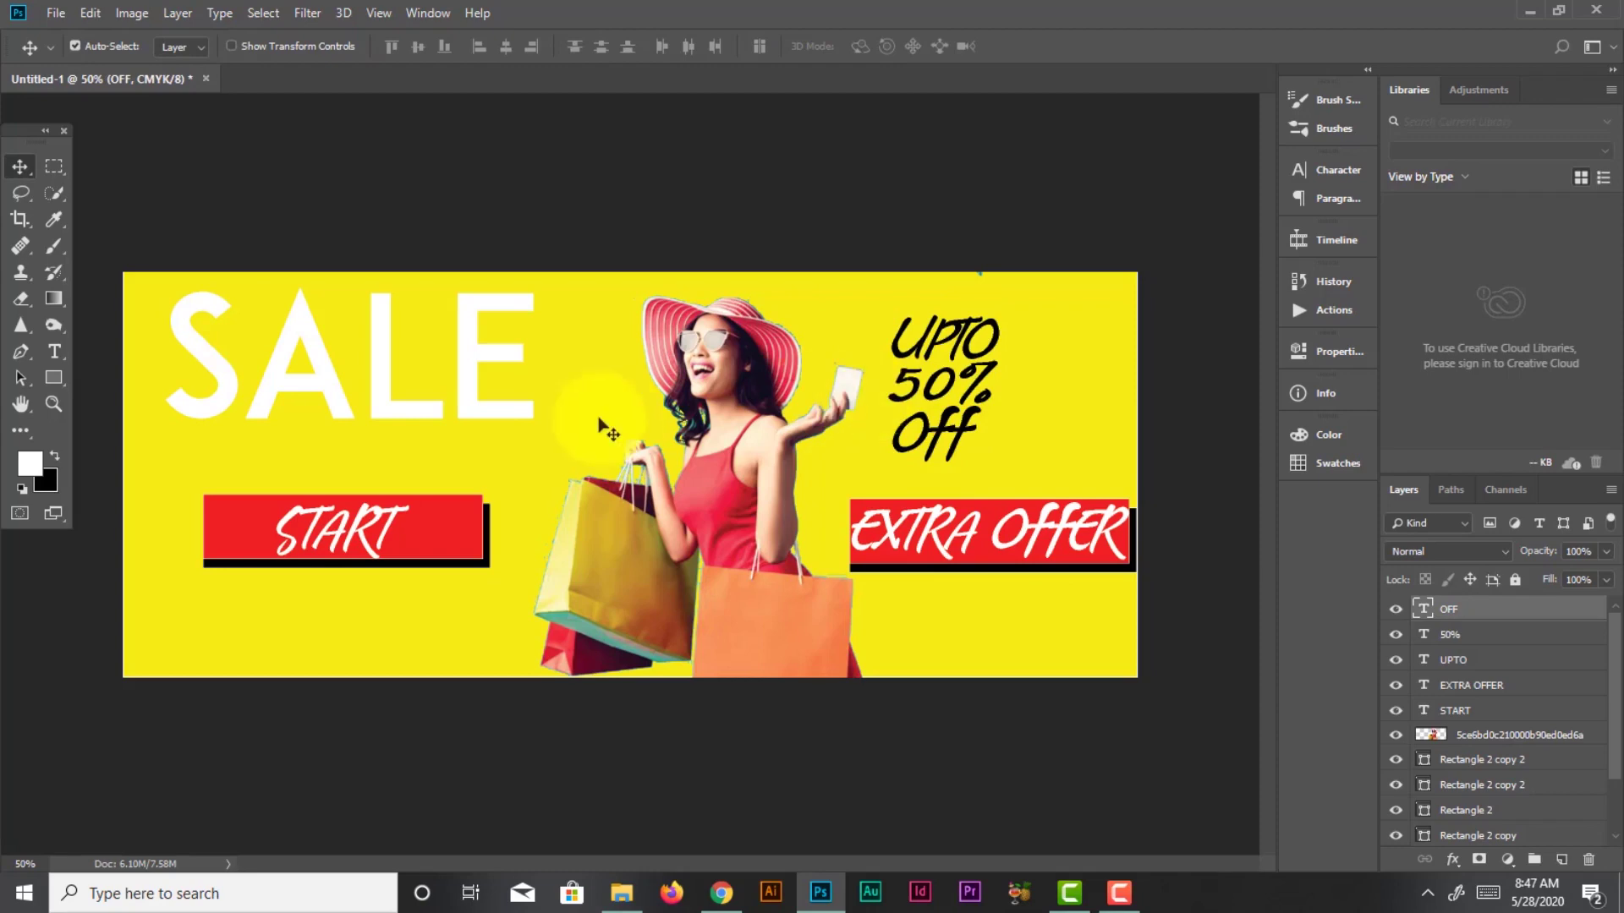
{"action": "left_click", "coordinate": [64, 383]}
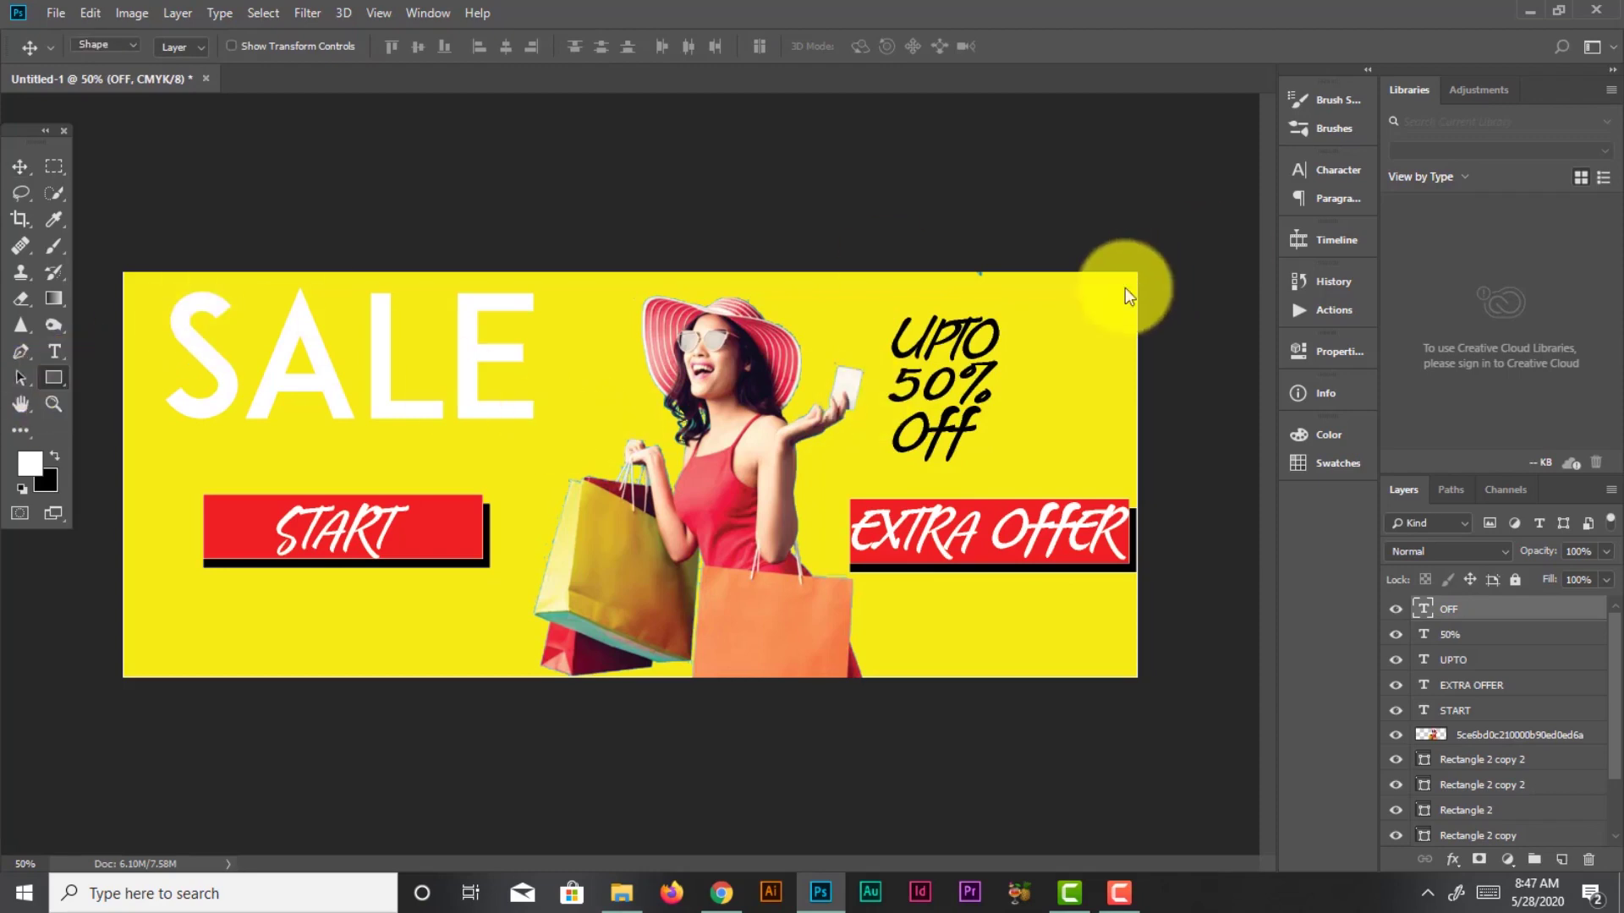
Draw a box over UPTO with no stroke and a white fill
{"action": "left_click_drag", "start_coordinate": [885, 318], "coordinate": [996, 361]}
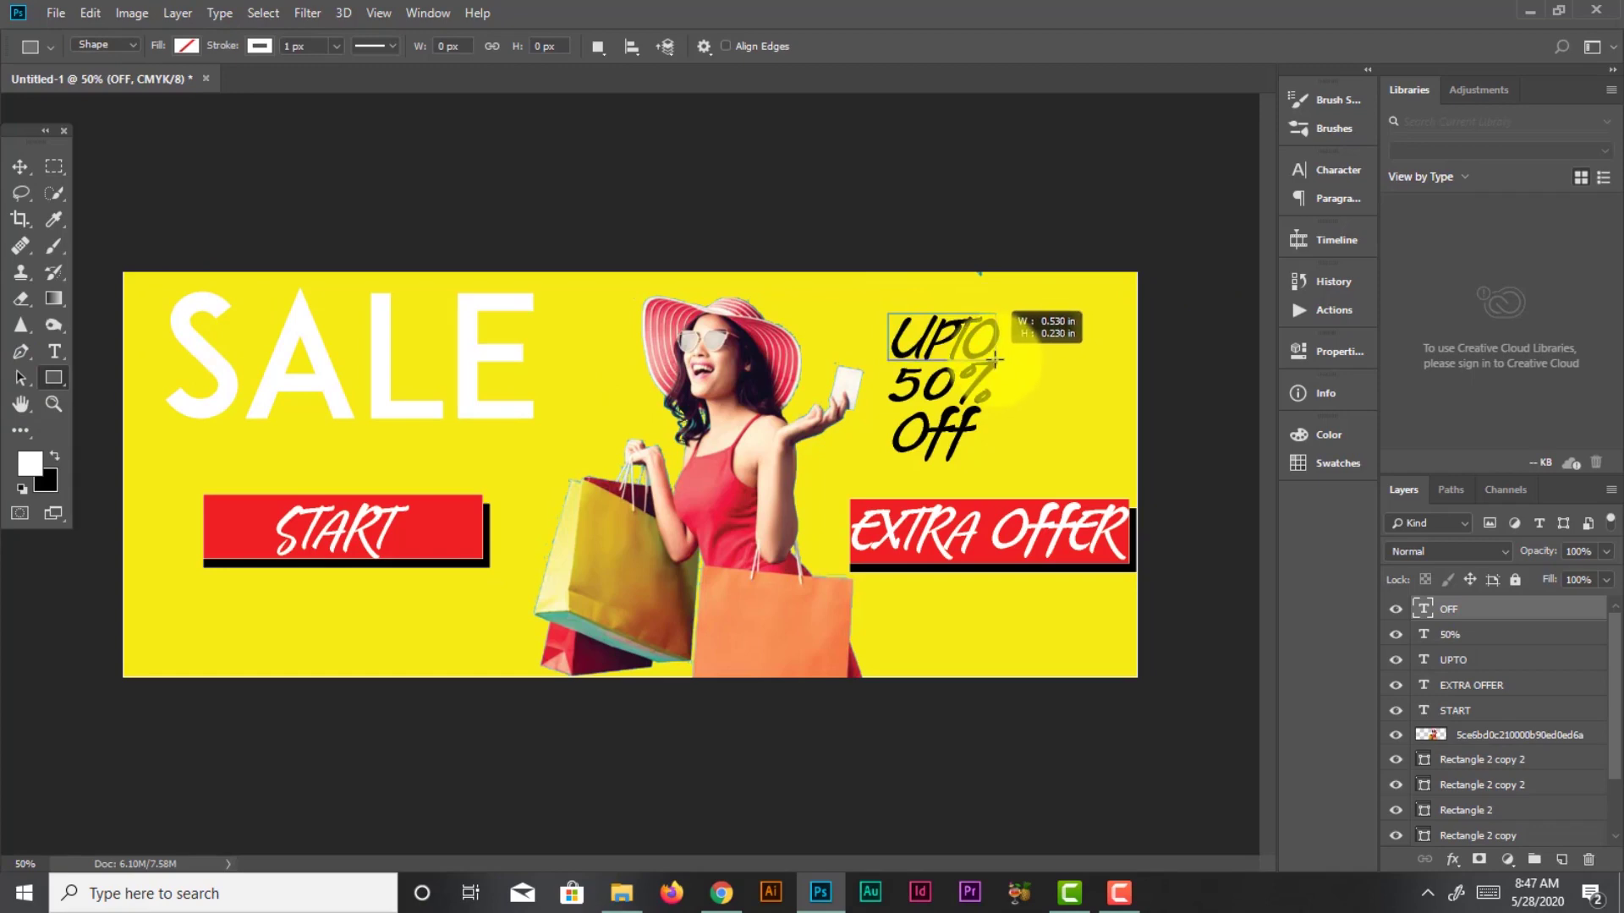
{"action": "left_click_drag", "start_coordinate": [995, 361], "coordinate": [1028, 372]}
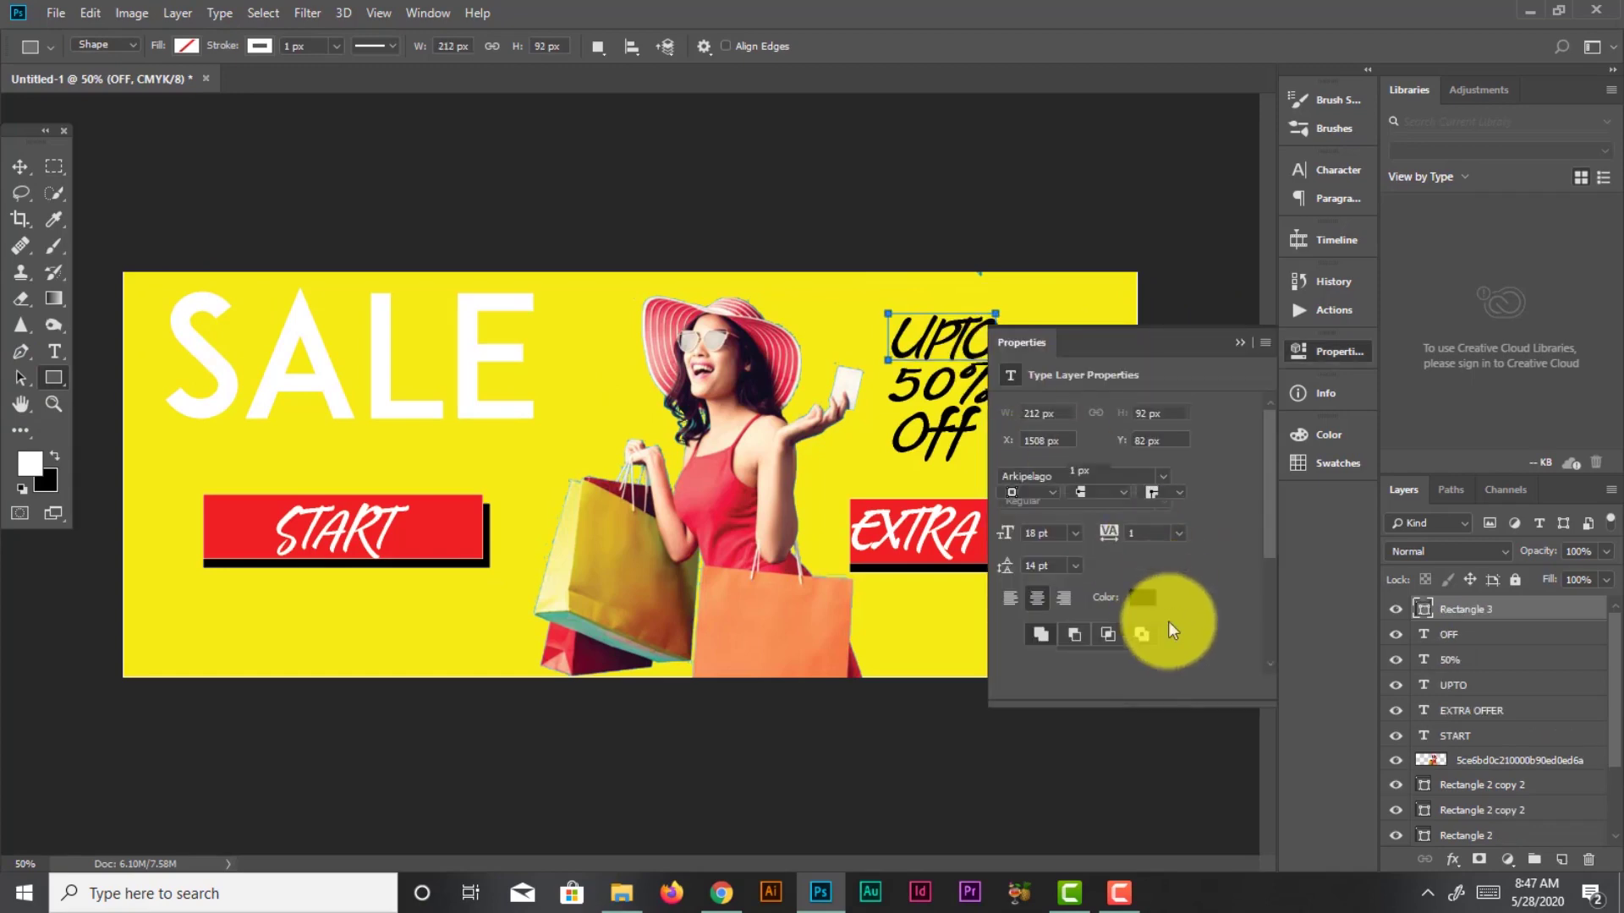
{"action": "left_click", "coordinate": [1036, 470]}
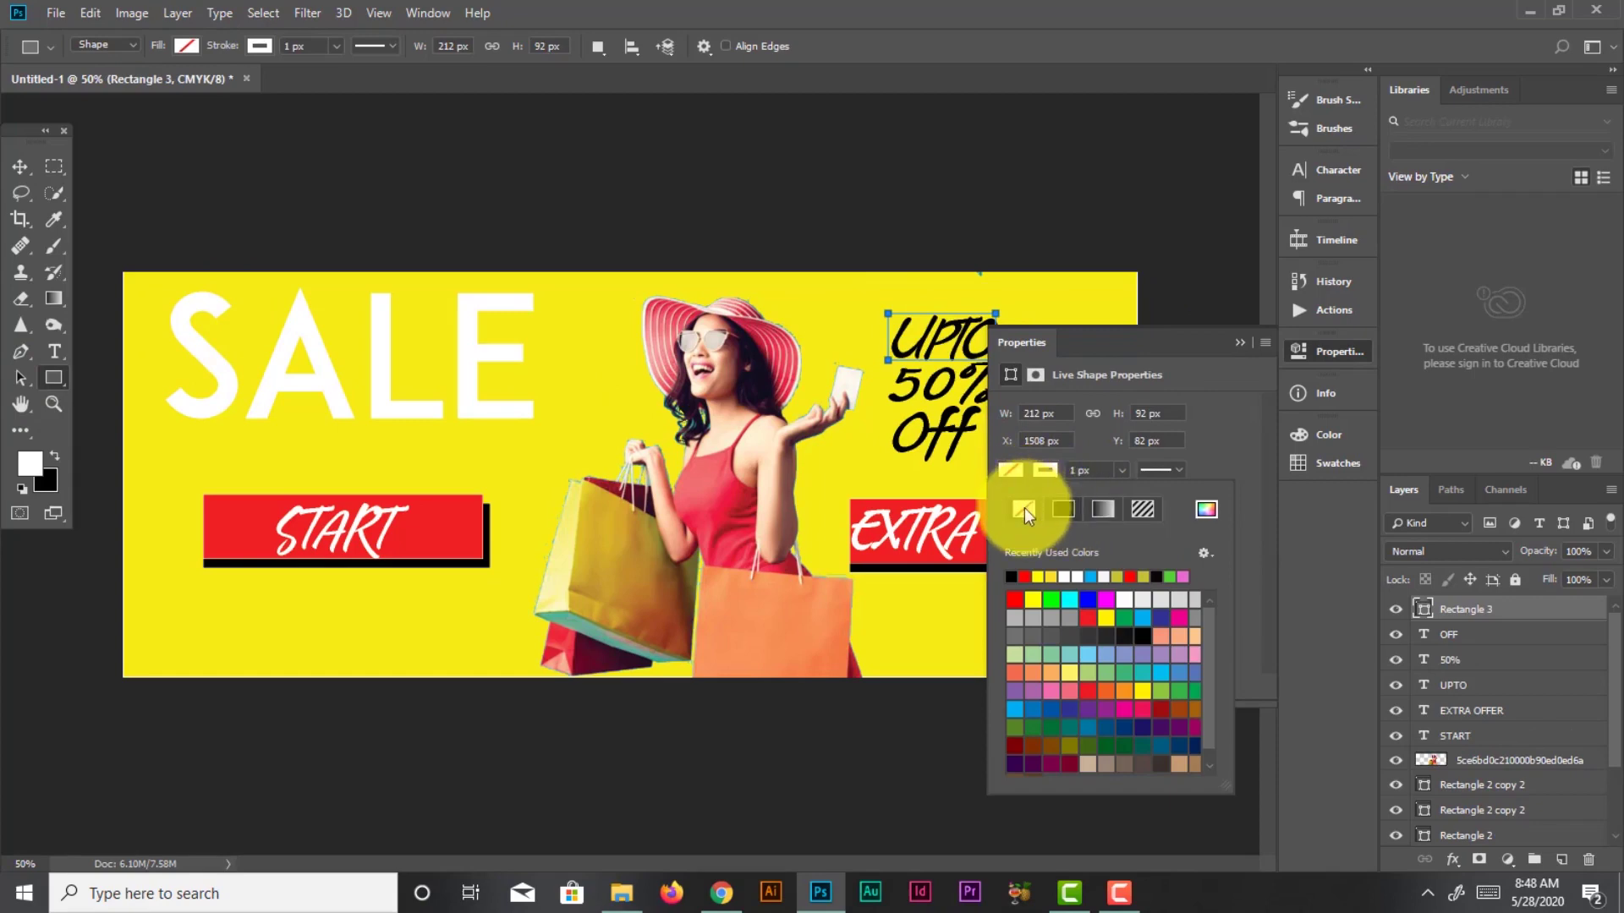
{"action": "left_click", "coordinate": [1023, 507]}
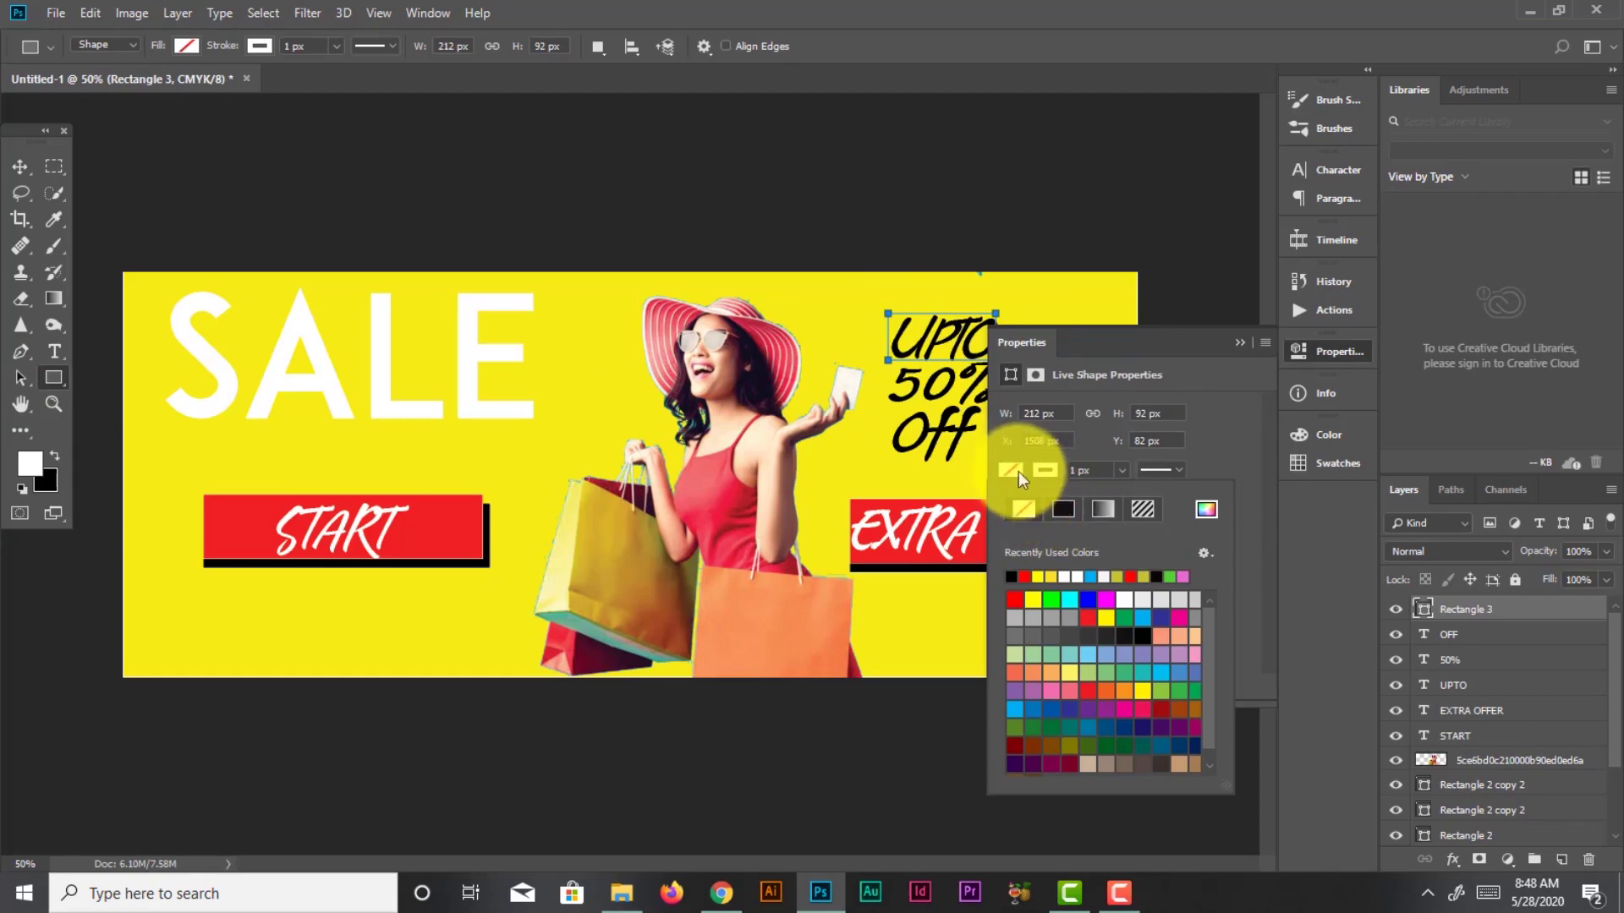
{"action": "left_click", "coordinate": [1013, 472]}
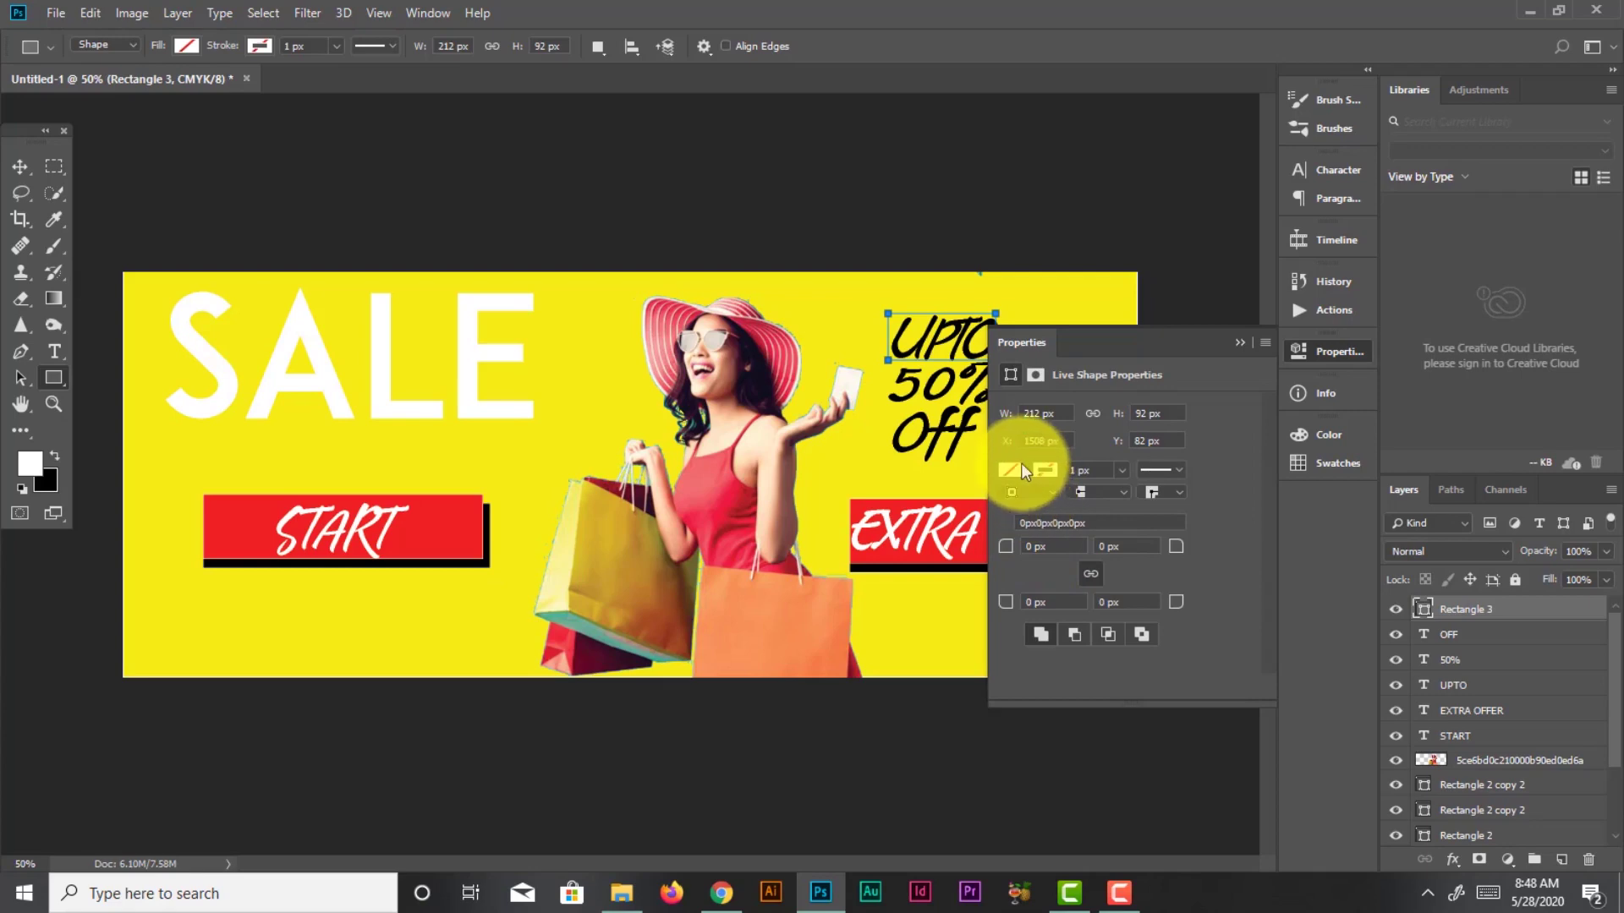
{"action": "left_click", "coordinate": [1047, 475]}
{"action": "left_click", "coordinate": [1103, 576]}
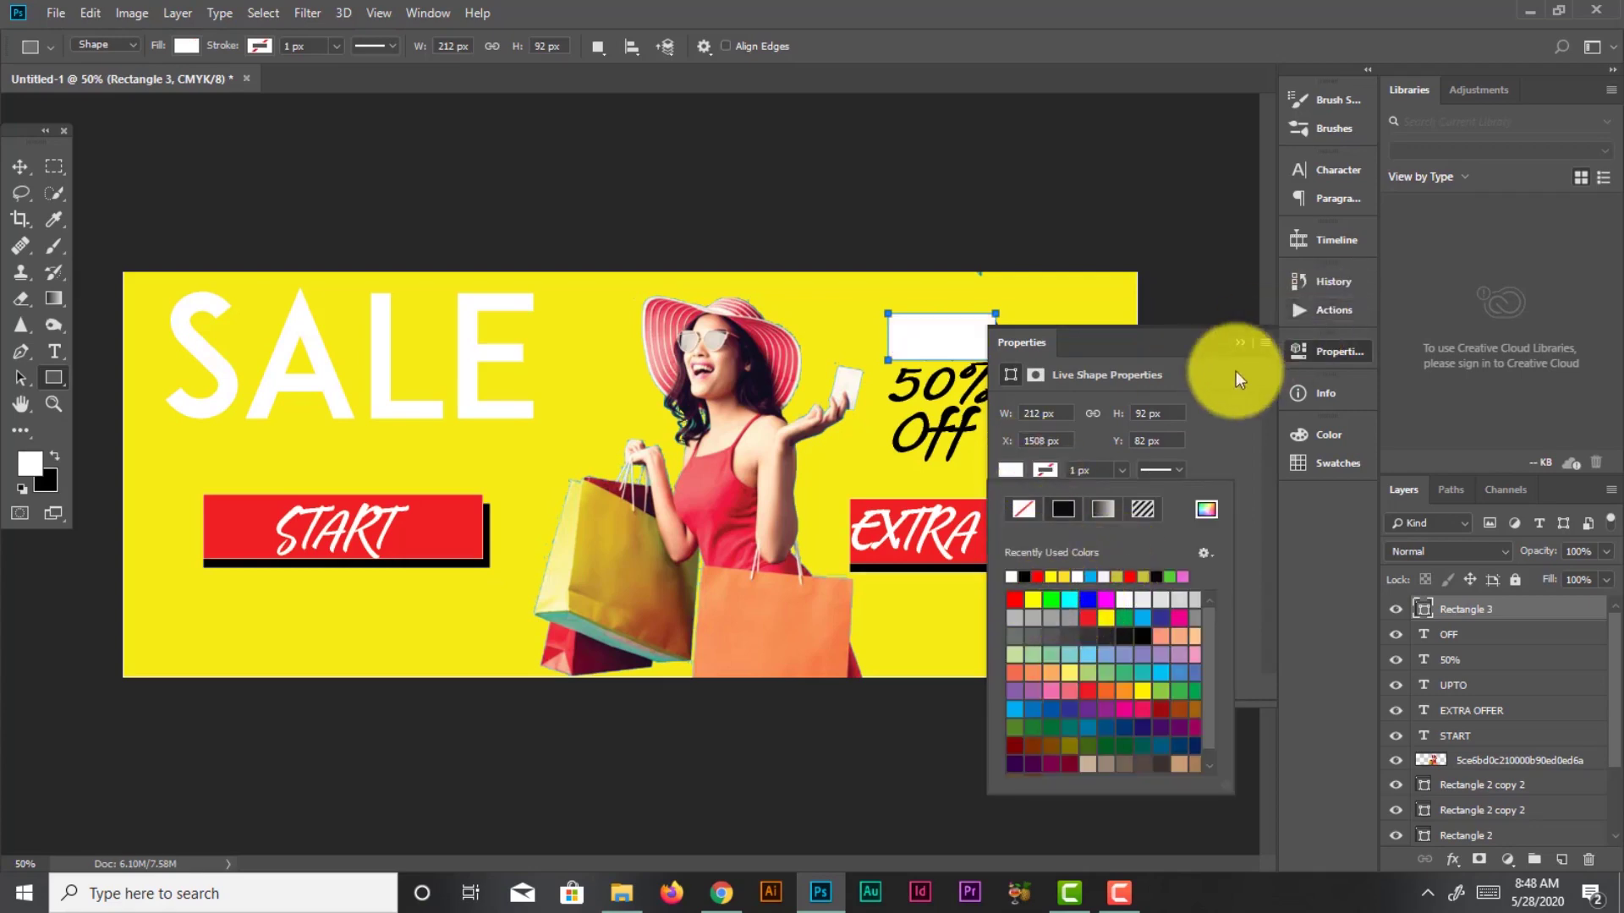
{"action": "left_click", "coordinate": [1169, 349]}
{"action": "left_click", "coordinate": [964, 355]}
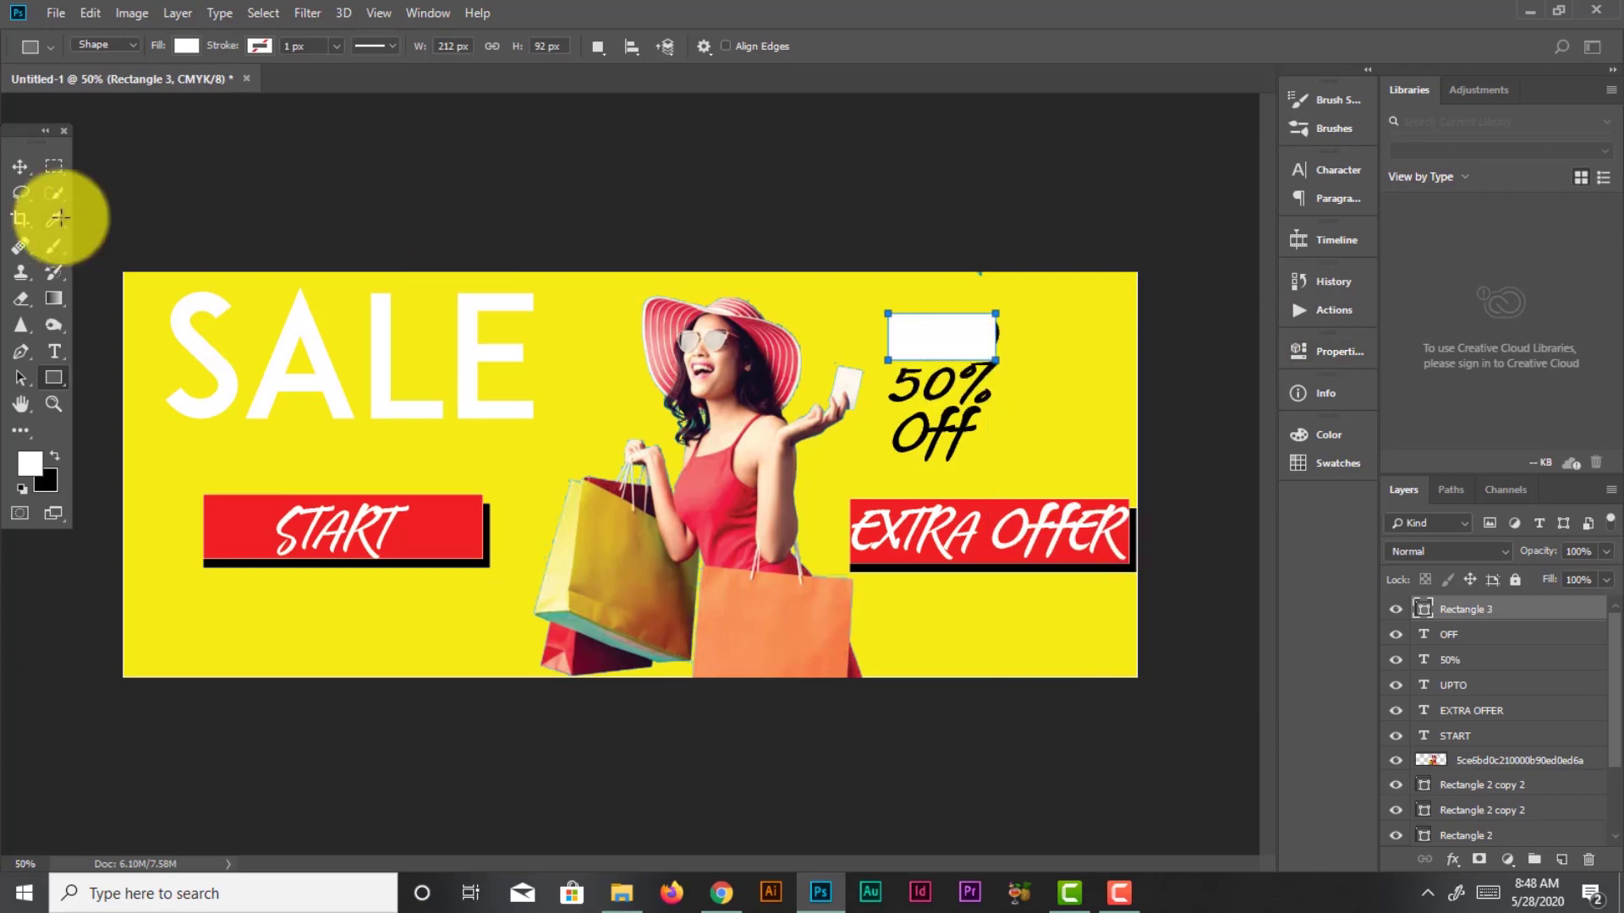
Widen the white box slightly
{"action": "key", "text": "ctrl+t"}
{"action": "left_click_drag", "start_coordinate": [995, 336], "coordinate": [1007, 336]}
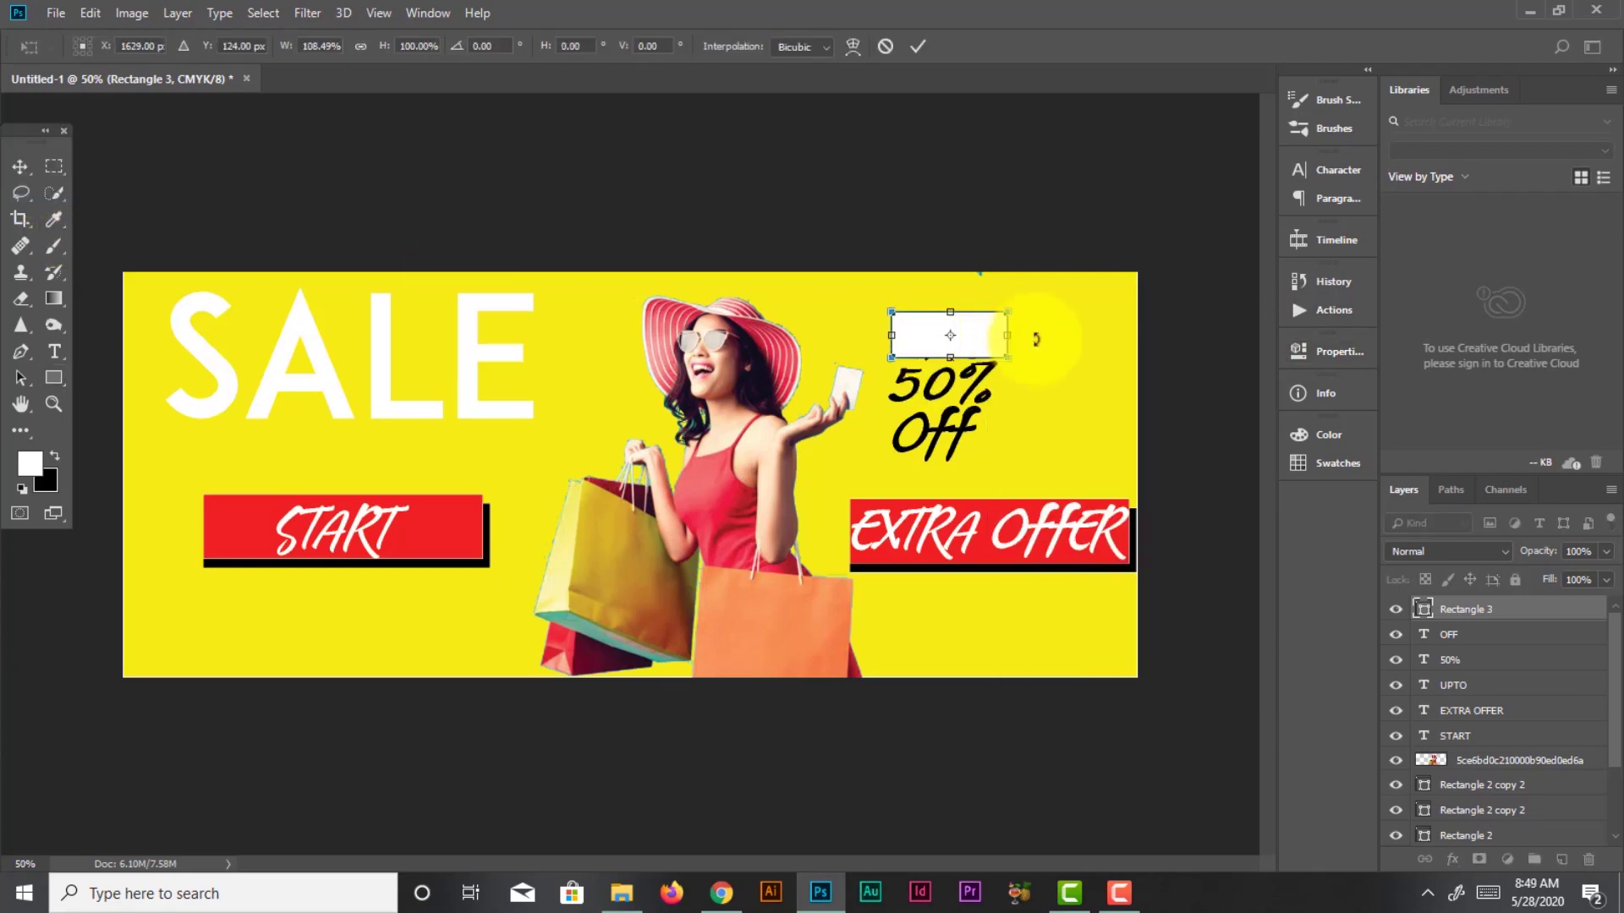
{"action": "key", "text": "Return"}
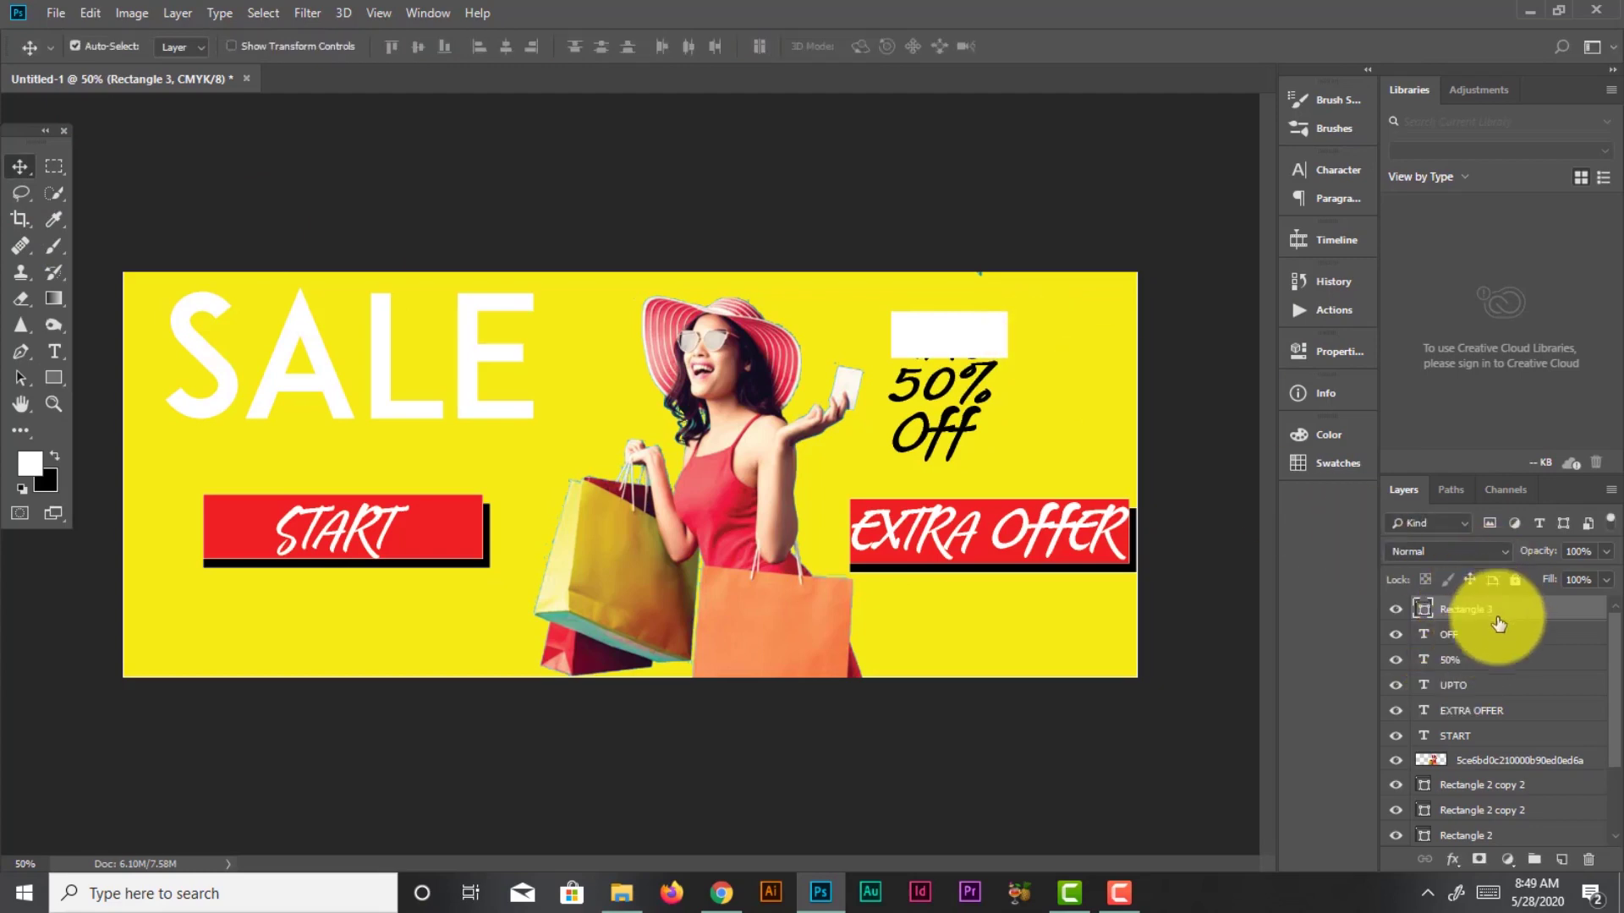
Move Rectangle 3 below the UPTO layer, nudge Off, and undo a stray UPTO copy
{"action": "left_click_drag", "start_coordinate": [1498, 623], "coordinate": [1481, 692]}
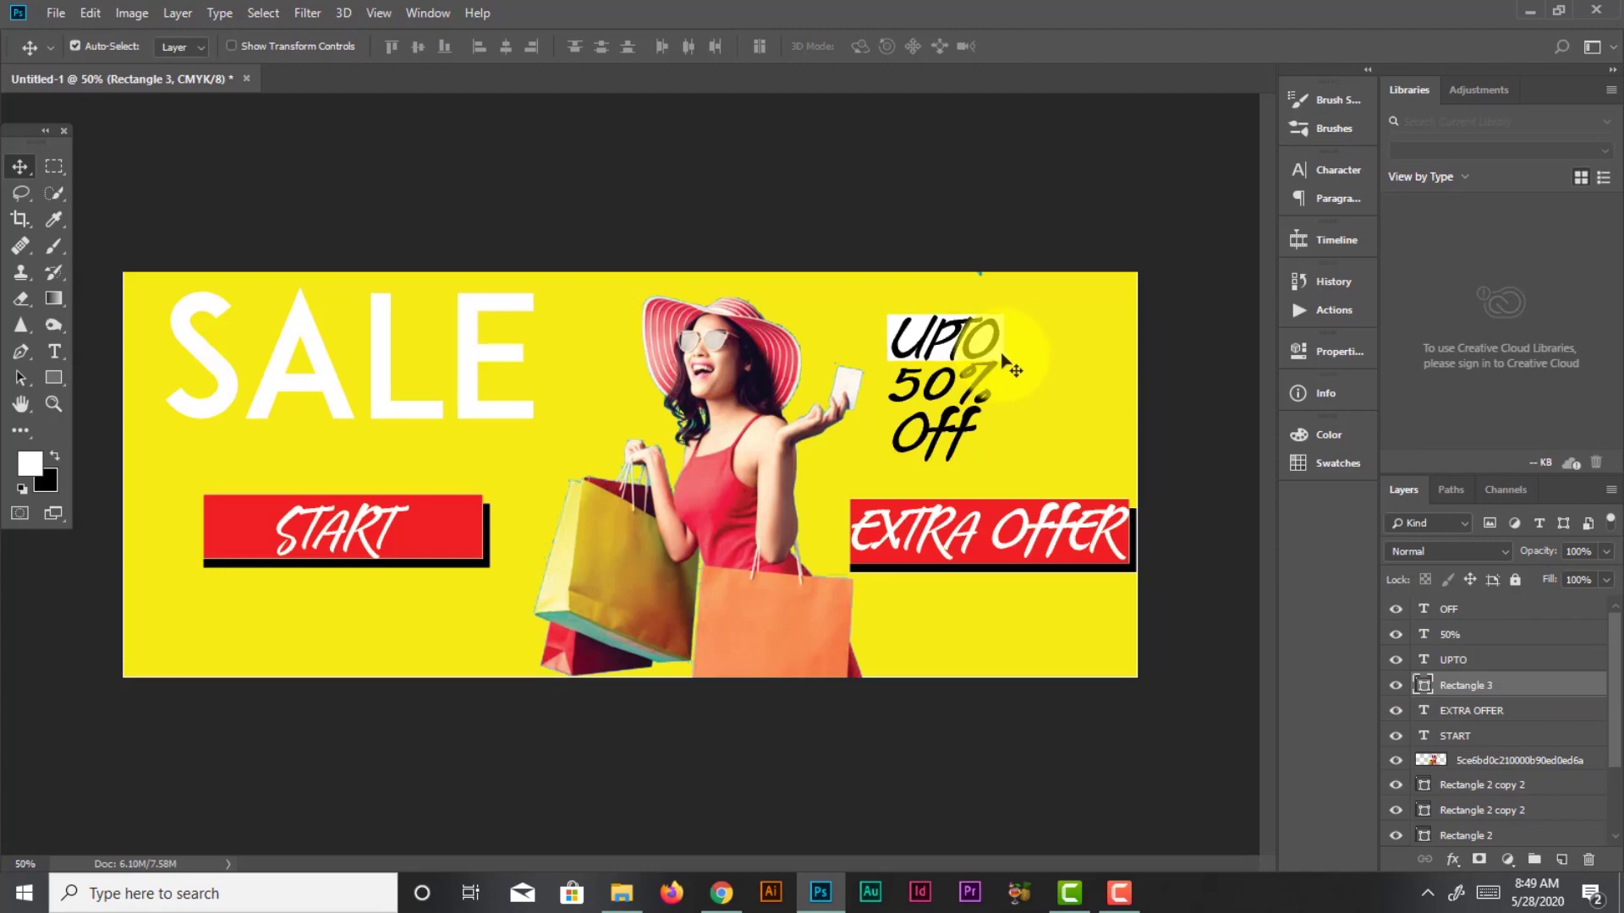
{"action": "left_click_drag", "start_coordinate": [940, 405], "coordinate": [957, 389]}
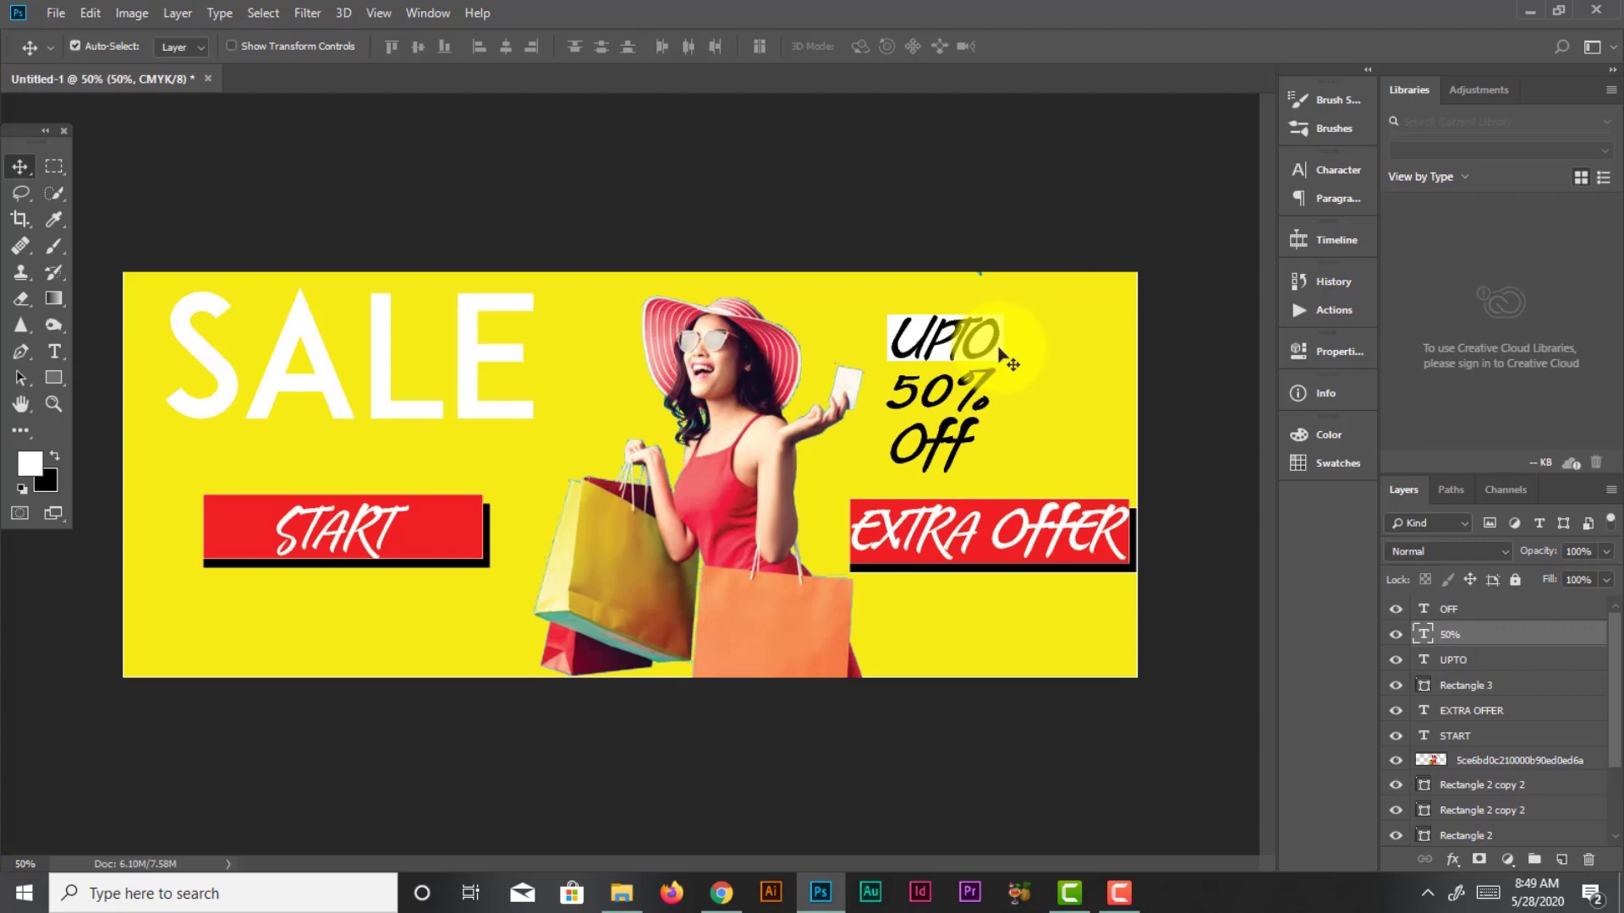
{"action": "left_click", "coordinate": [1001, 350]}
{"action": "mouse_move", "coordinate": [999, 362]}
{"action": "left_mouse_down"}
{"action": "mouse_move", "coordinate": [1001, 394]}
{"action": "mouse_move", "coordinate": [989, 358]}
{"action": "left_mouse_up"}
{"action": "key", "text": "ctrl+z"}
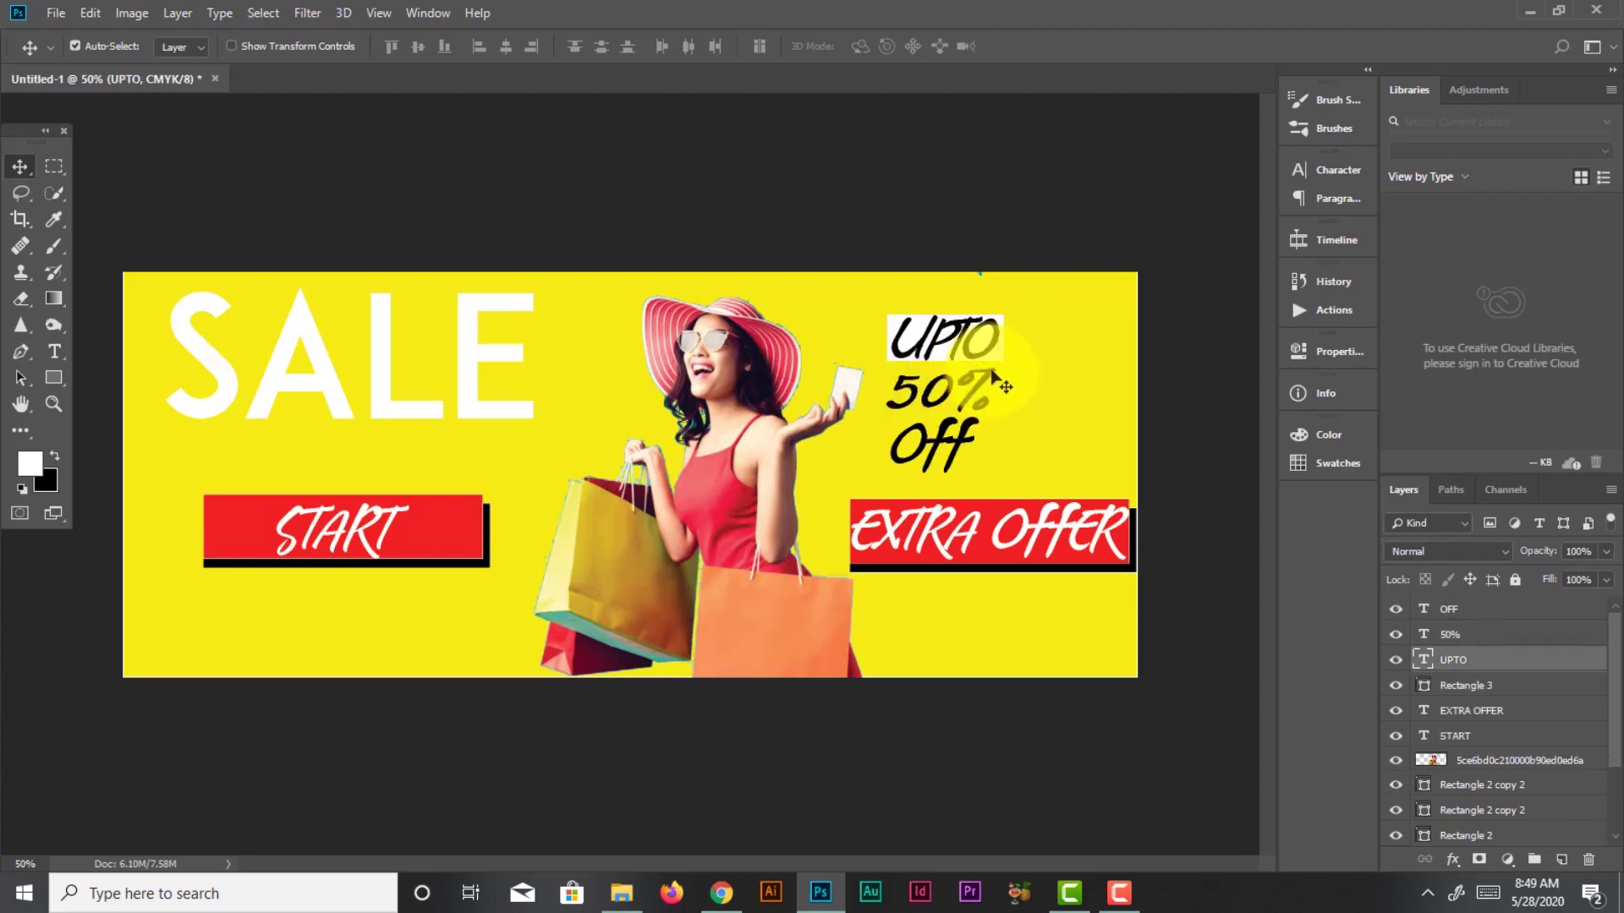
{"action": "left_click", "coordinate": [1445, 690]}
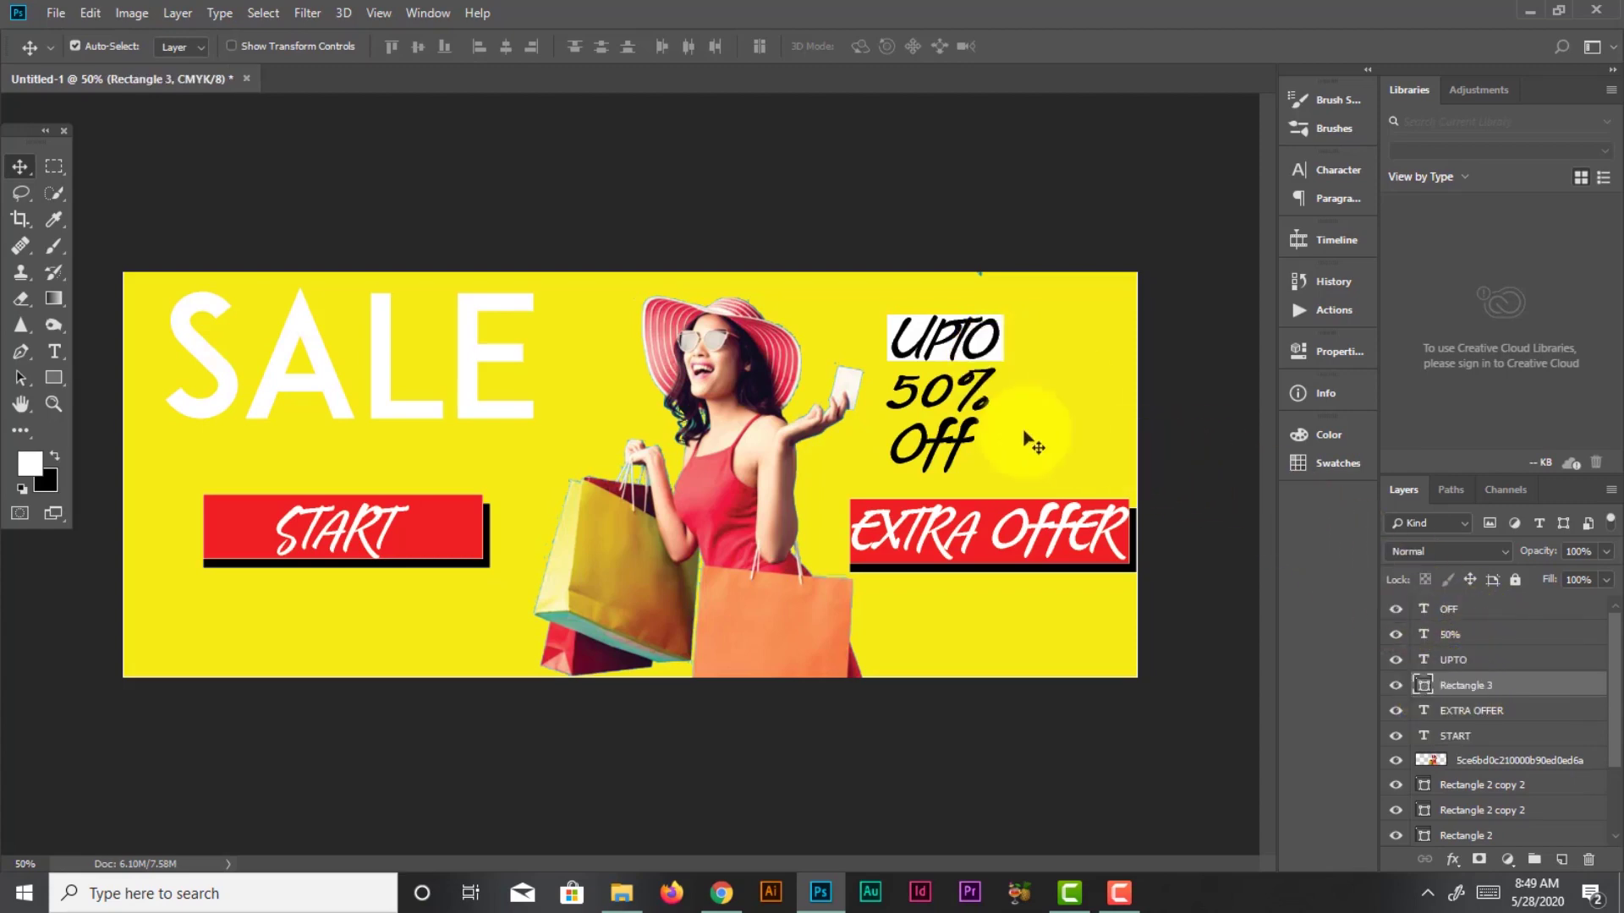
Duplicate Rectangle 3 and move the copy behind the 50% text
{"action": "left_click_drag", "start_coordinate": [1001, 362], "coordinate": [1004, 364]}
{"action": "left_click", "coordinate": [1003, 363]}
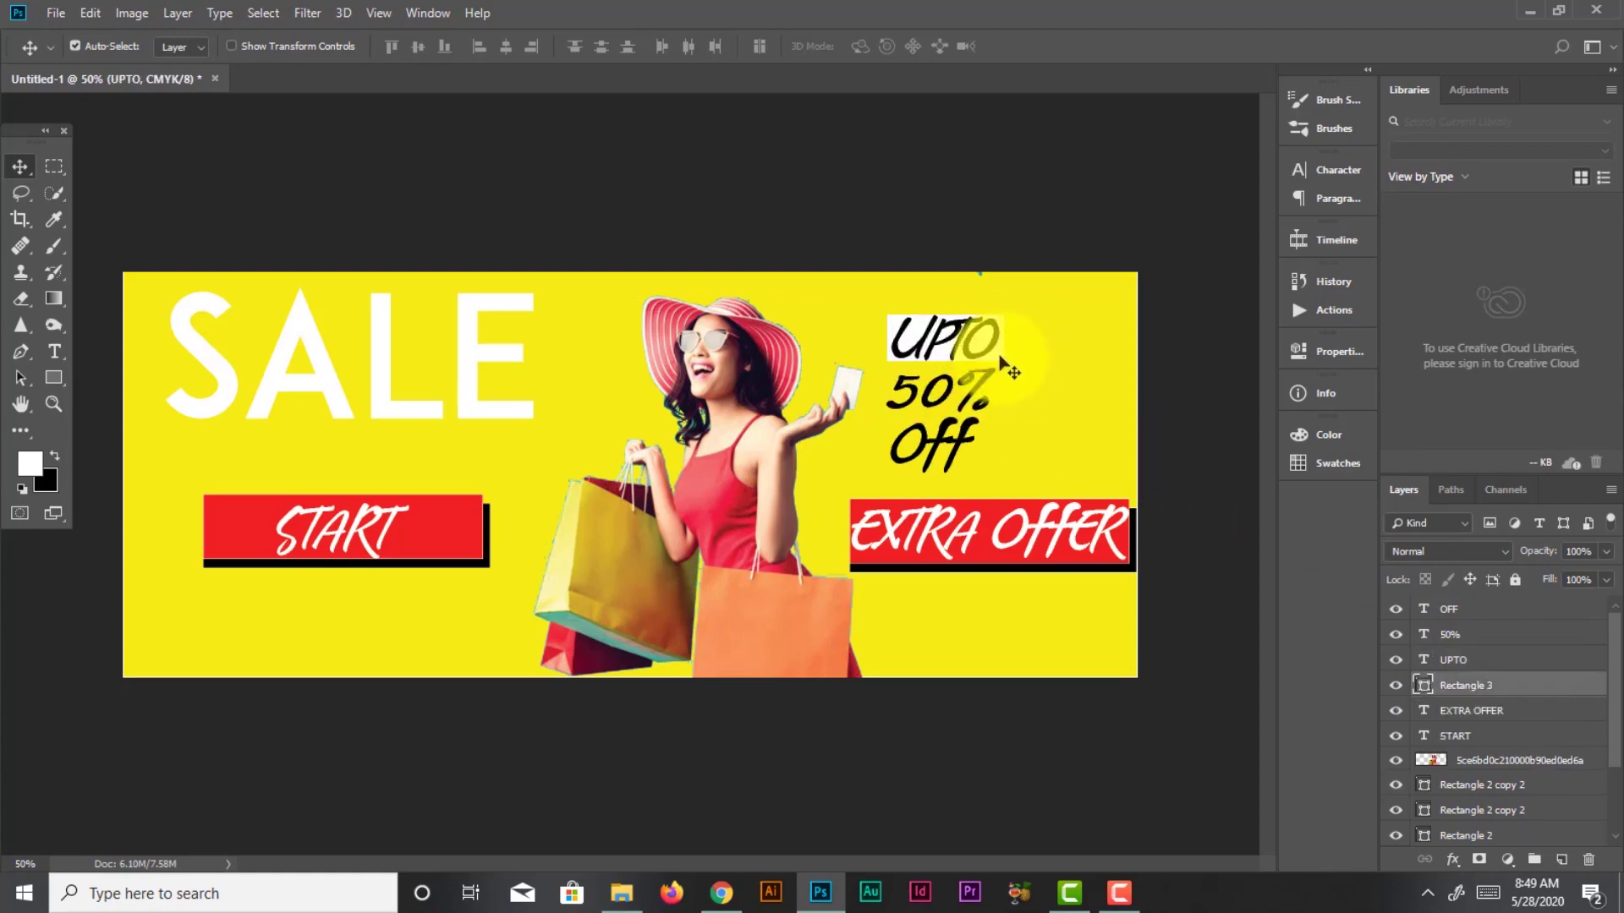
{"action": "key", "text": "ctrl+j"}
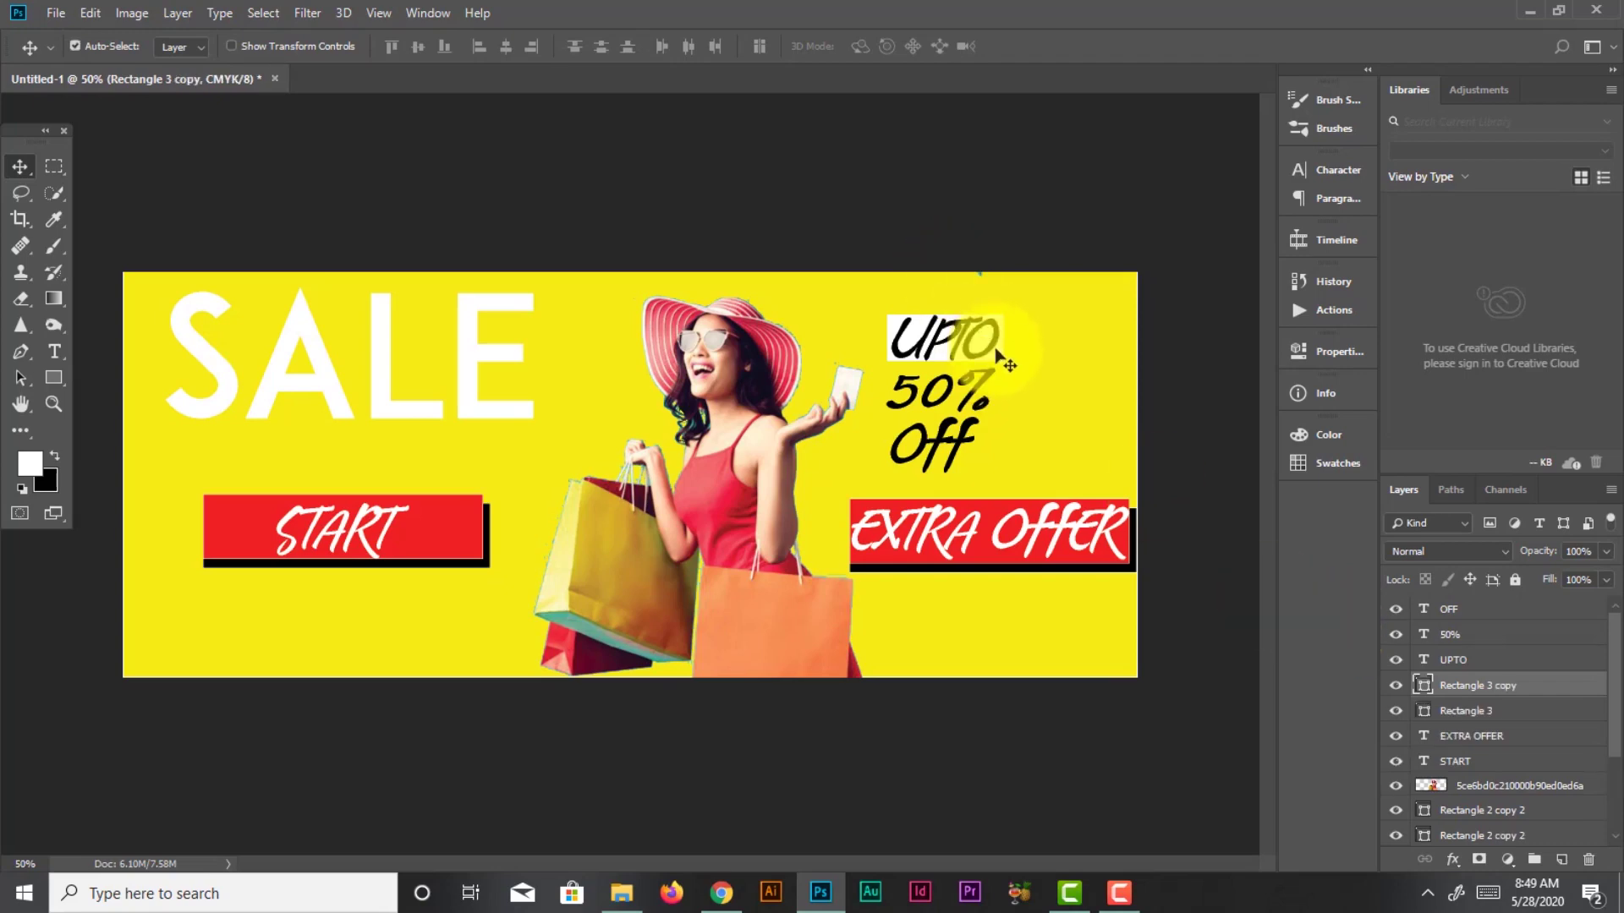
{"action": "left_click_drag", "start_coordinate": [997, 360], "coordinate": [1046, 339]}
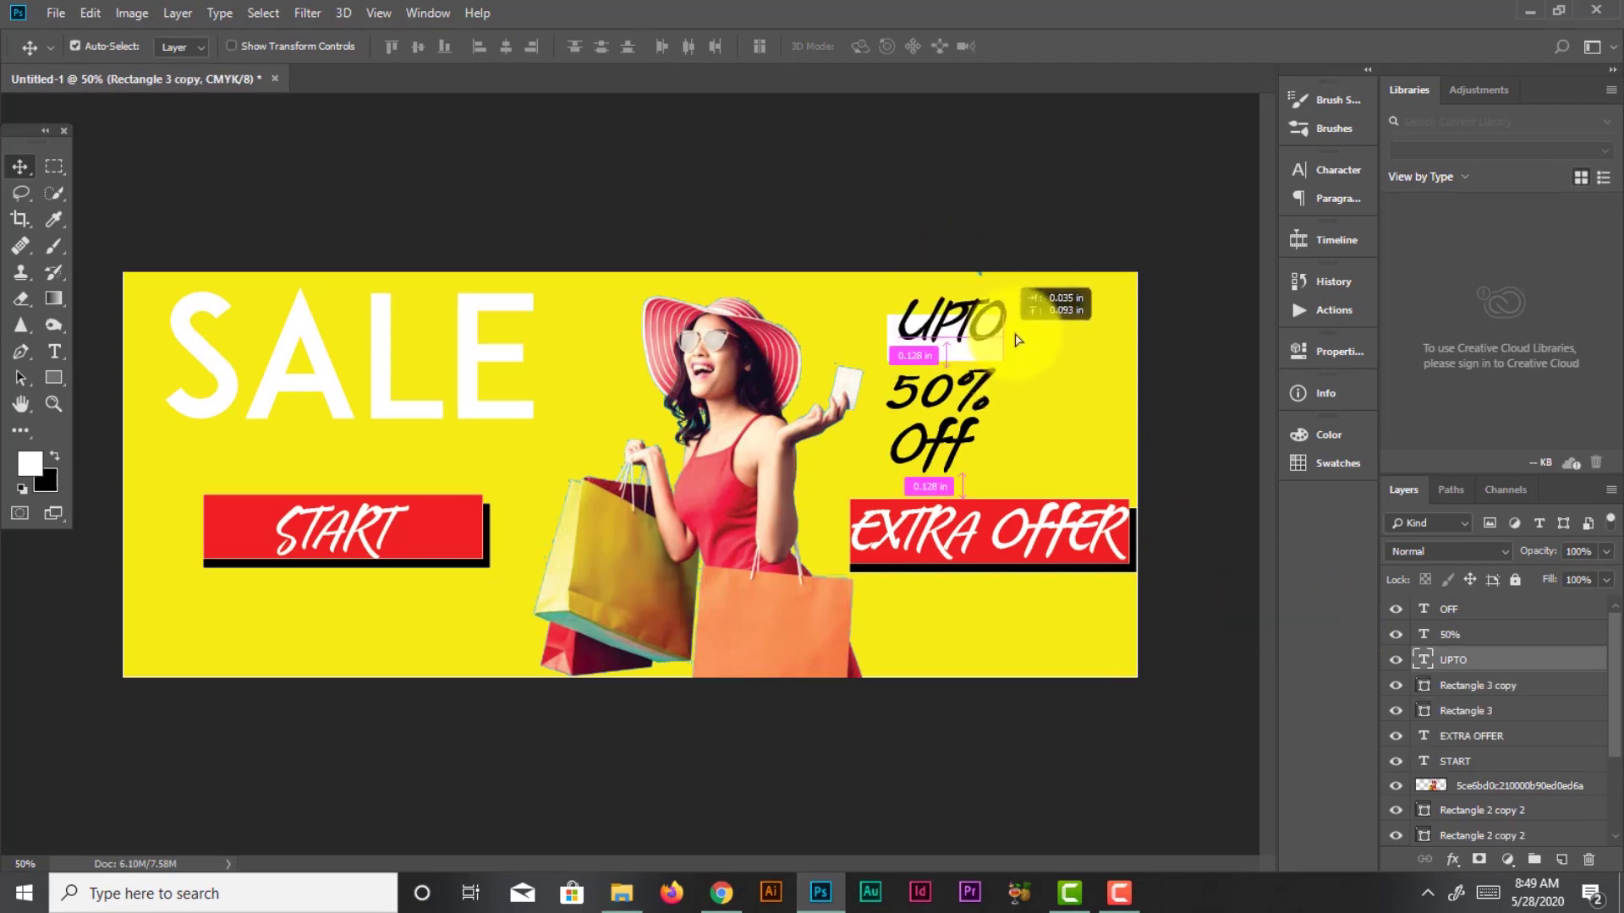
{"action": "left_click_drag", "start_coordinate": [950, 357], "coordinate": [949, 410]}
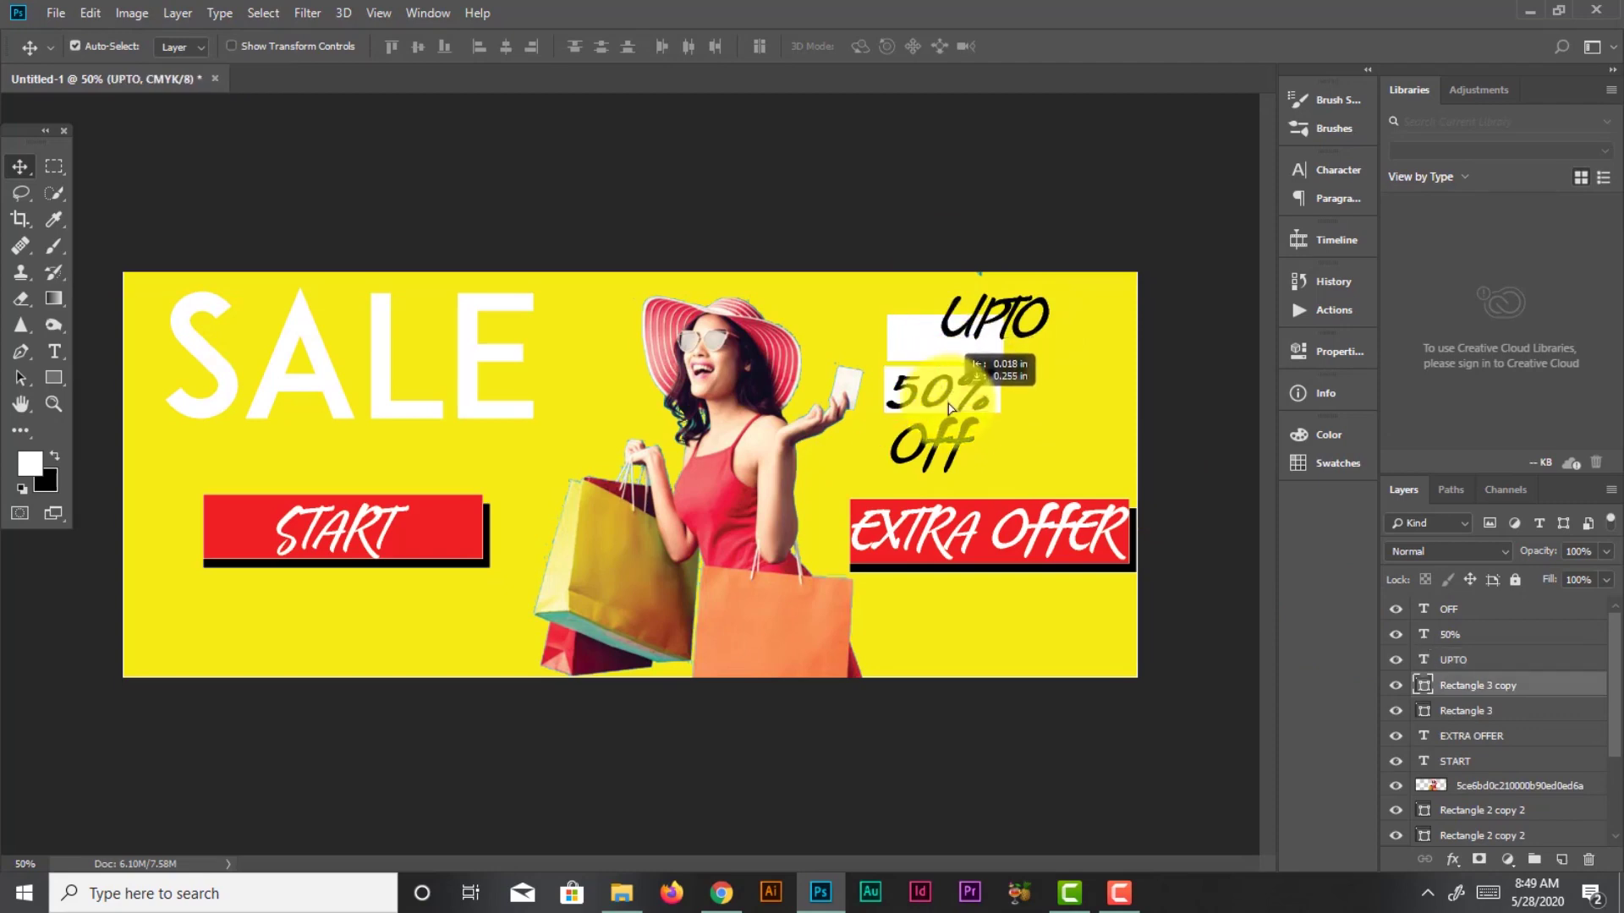
{"action": "left_click_drag", "start_coordinate": [949, 409], "coordinate": [949, 410]}
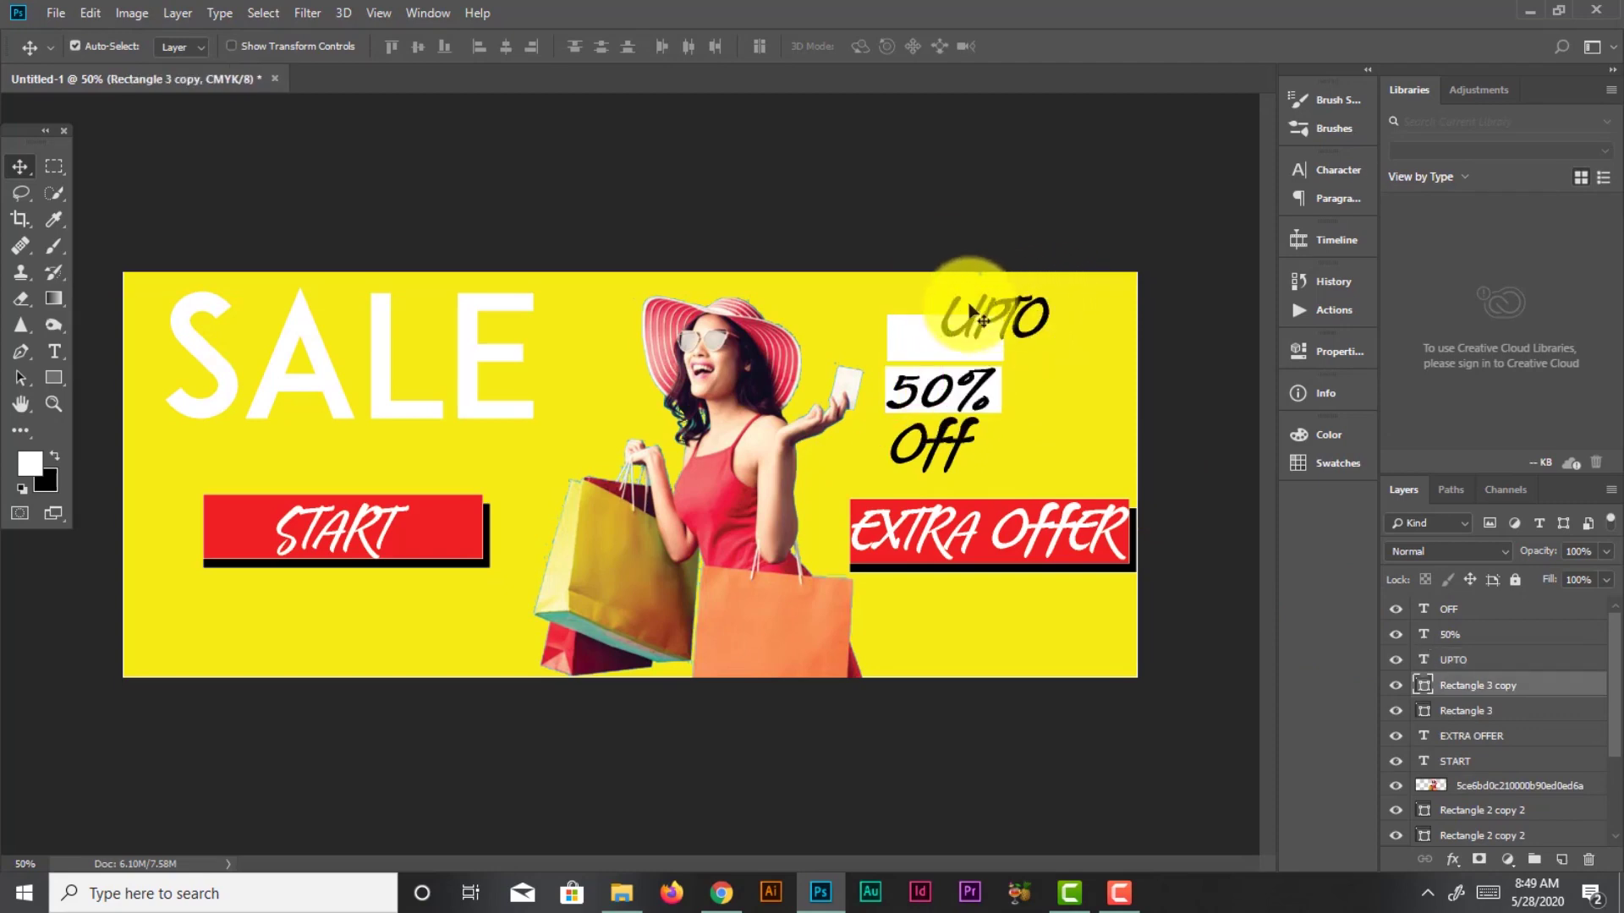
{"action": "left_click_drag", "start_coordinate": [969, 330], "coordinate": [920, 349]}
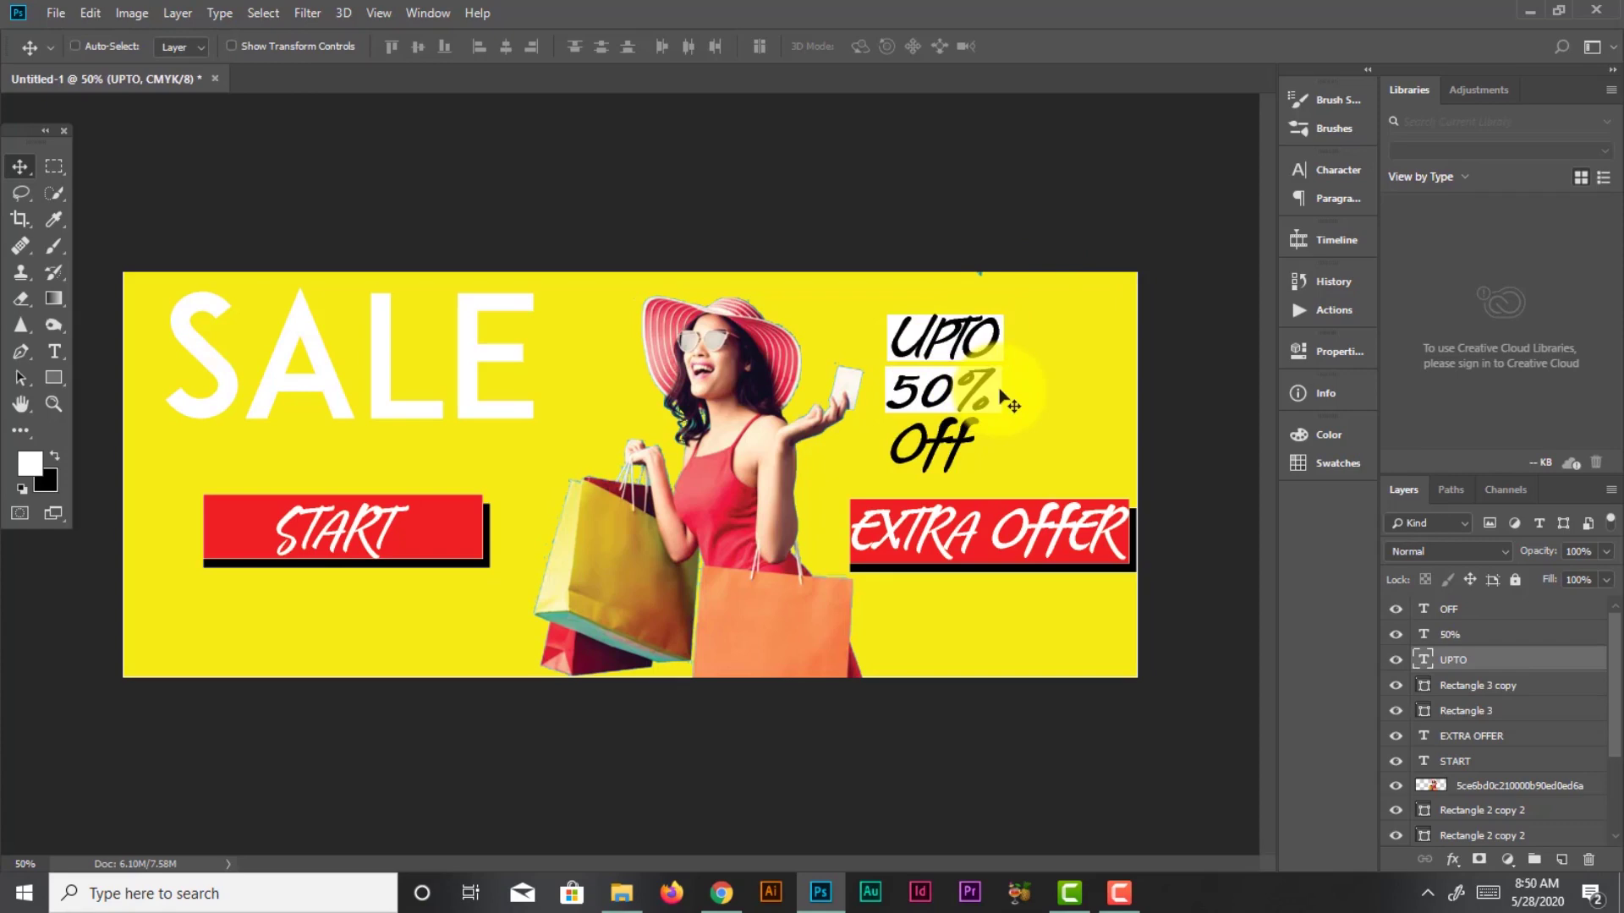
Undo a stray UPTO duplicate and make another copy of Rectangle 3
{"action": "key", "text": "ctrl+j"}
{"action": "mouse_move", "coordinate": [994, 395]}
{"action": "left_mouse_down"}
{"action": "mouse_move", "coordinate": [1107, 381]}
{"action": "mouse_move", "coordinate": [997, 400]}
{"action": "left_mouse_up"}
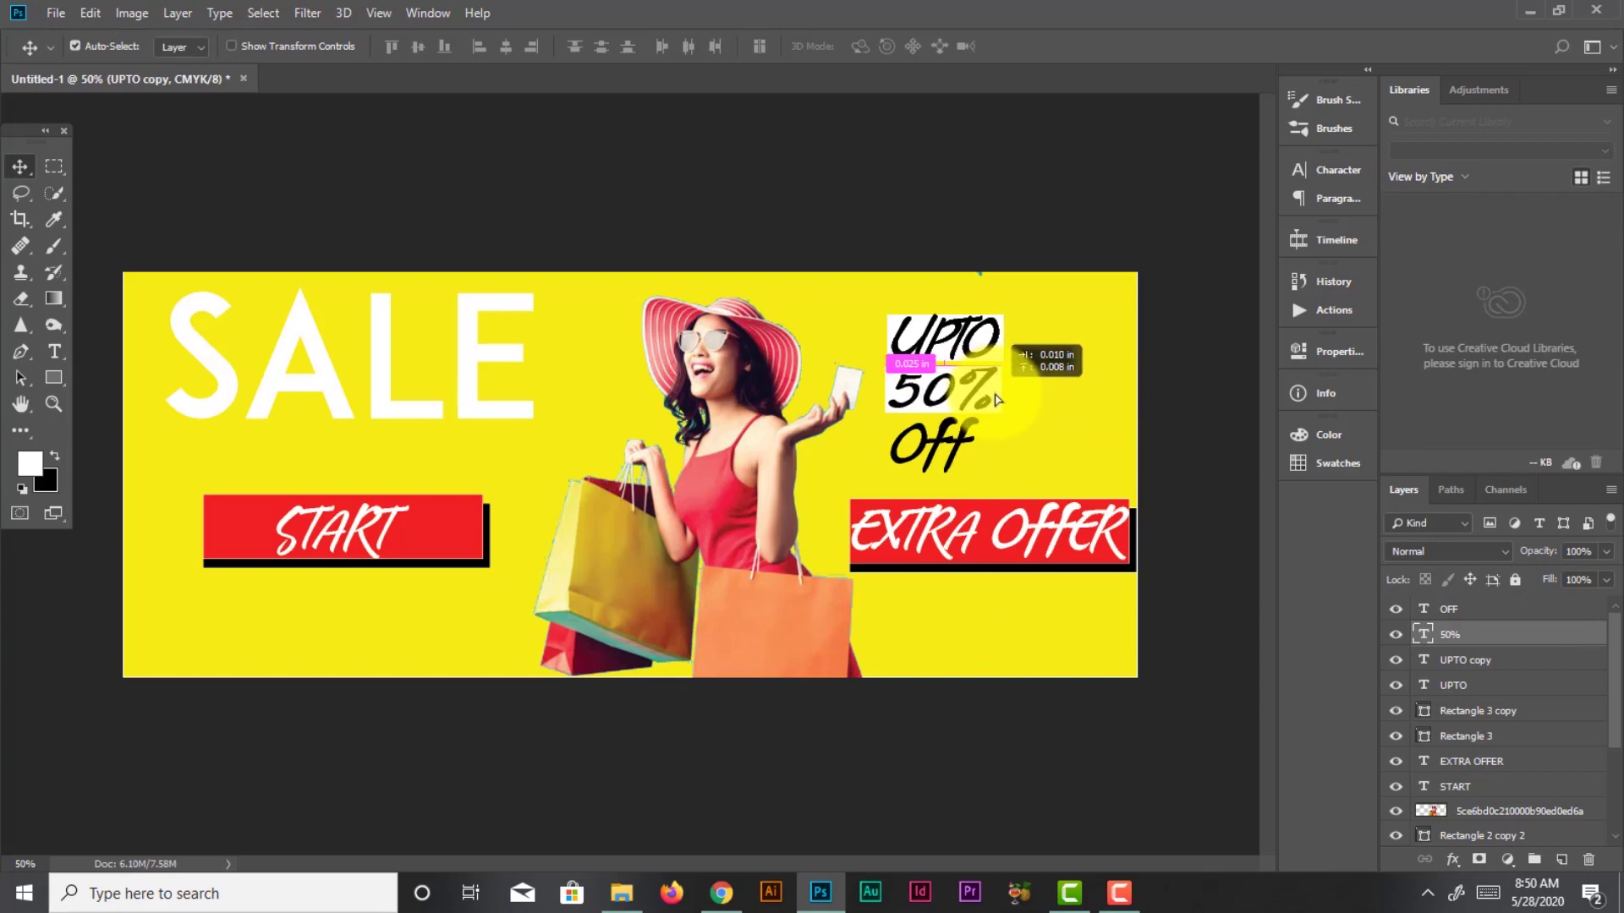
{"action": "left_click_drag", "start_coordinate": [985, 328], "coordinate": [1100, 325]}
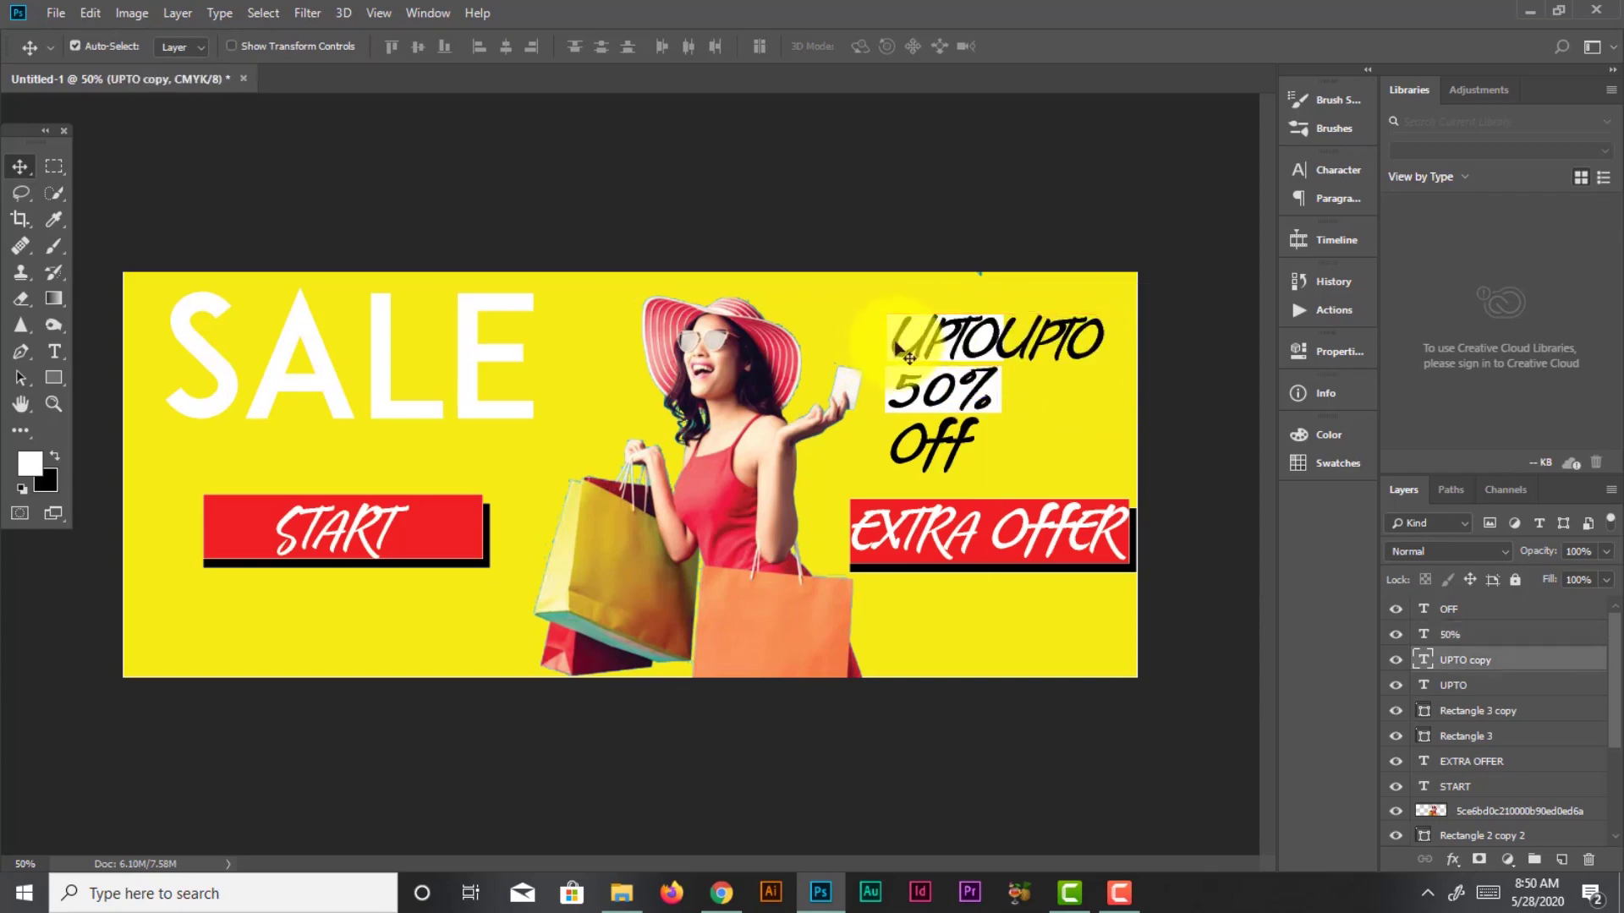
{"action": "key", "text": "ctrl+z"}
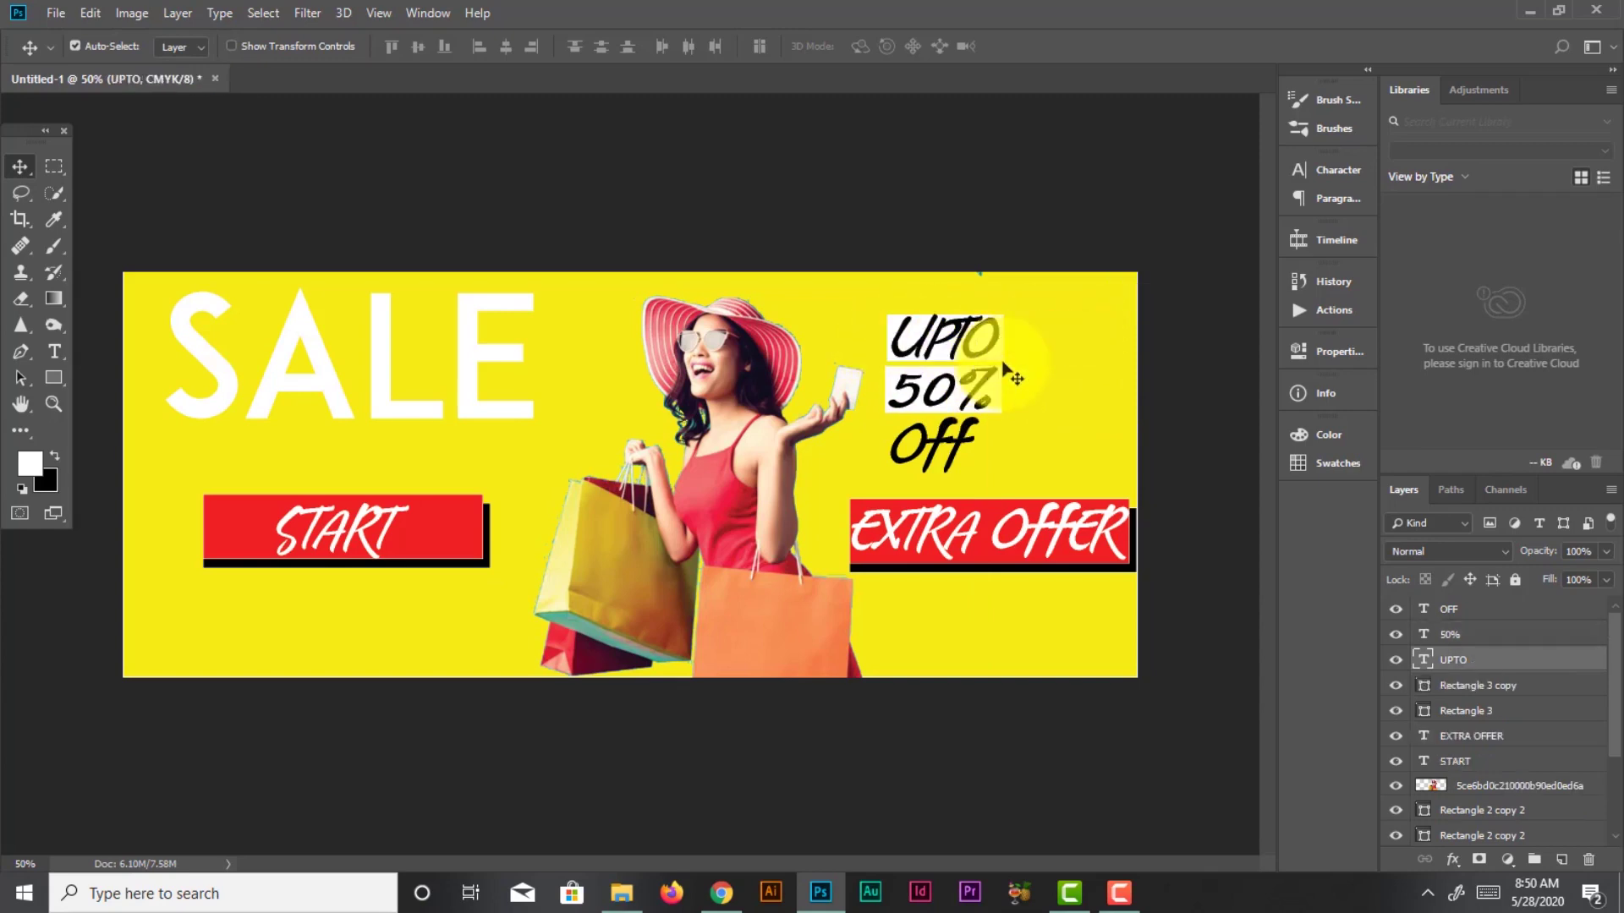
{"action": "left_click", "coordinate": [1460, 712]}
{"action": "key", "text": "ctrl+j"}
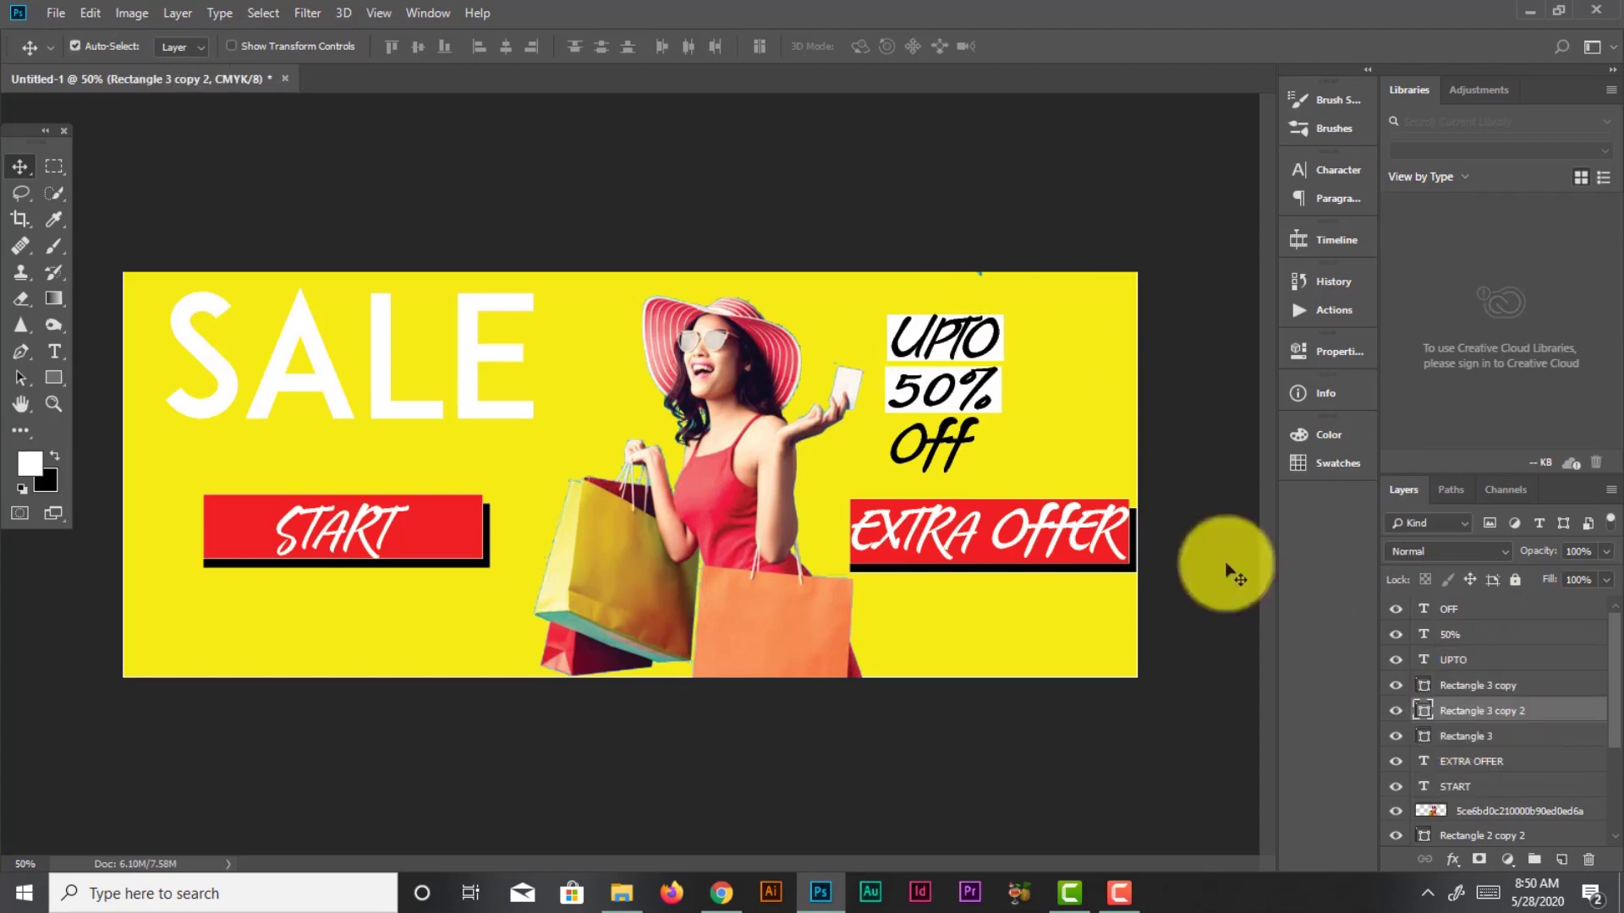
Move the Rectangle 3 copy 2 box down behind the Off text
{"action": "left_click_drag", "start_coordinate": [1000, 355], "coordinate": [1082, 387]}
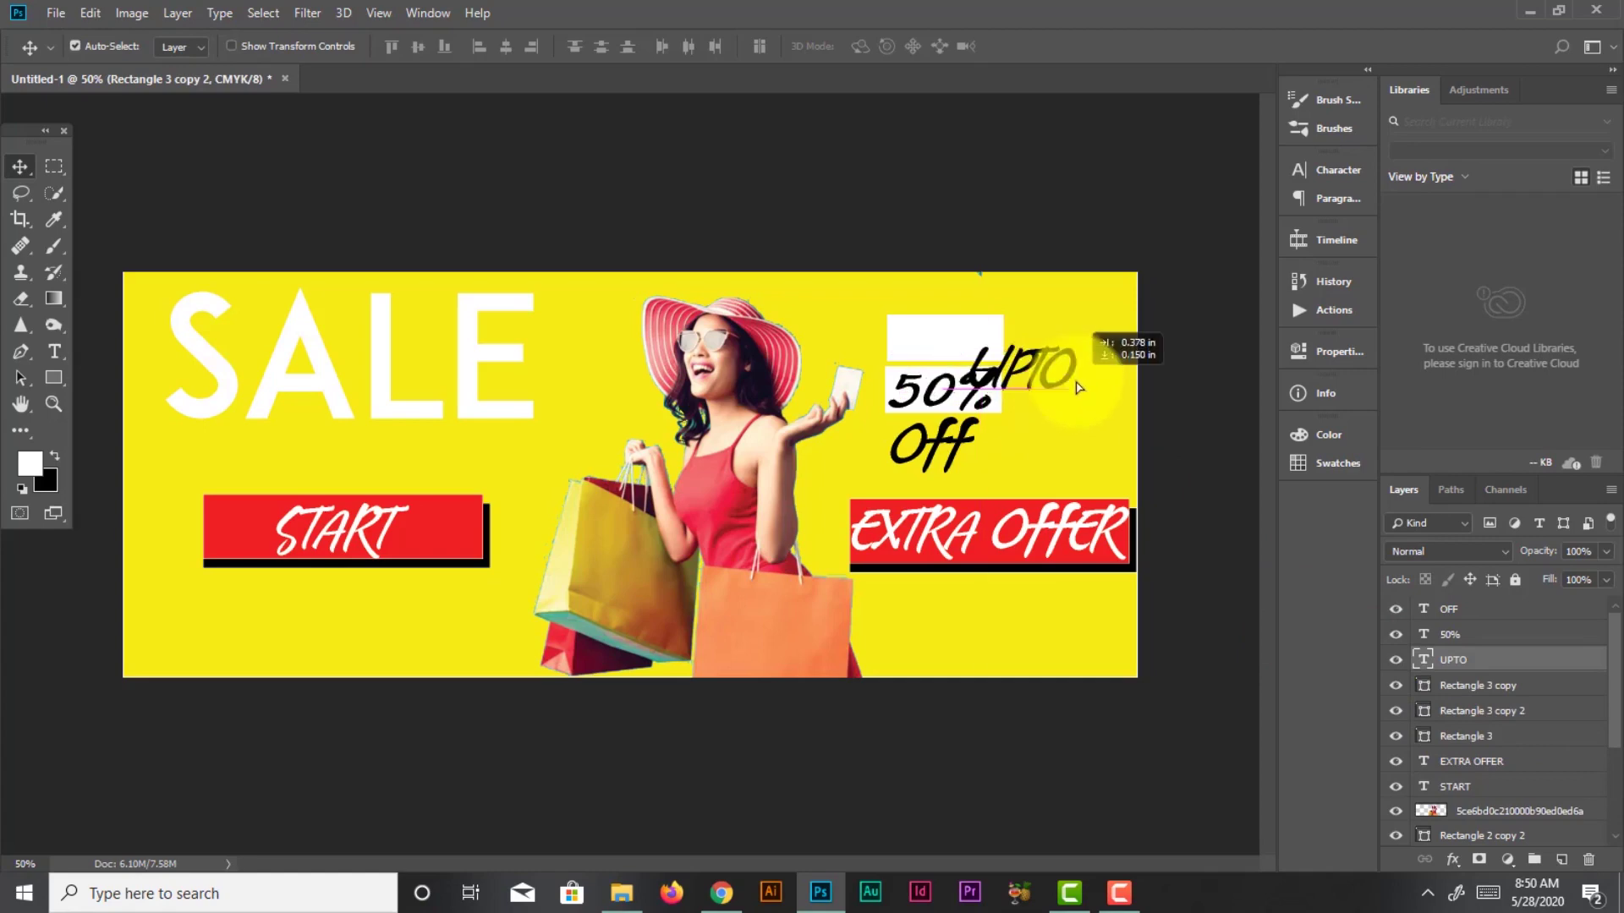
{"action": "left_click_drag", "start_coordinate": [933, 403], "coordinate": [931, 447]}
{"action": "left_click_drag", "start_coordinate": [1036, 377], "coordinate": [945, 349]}
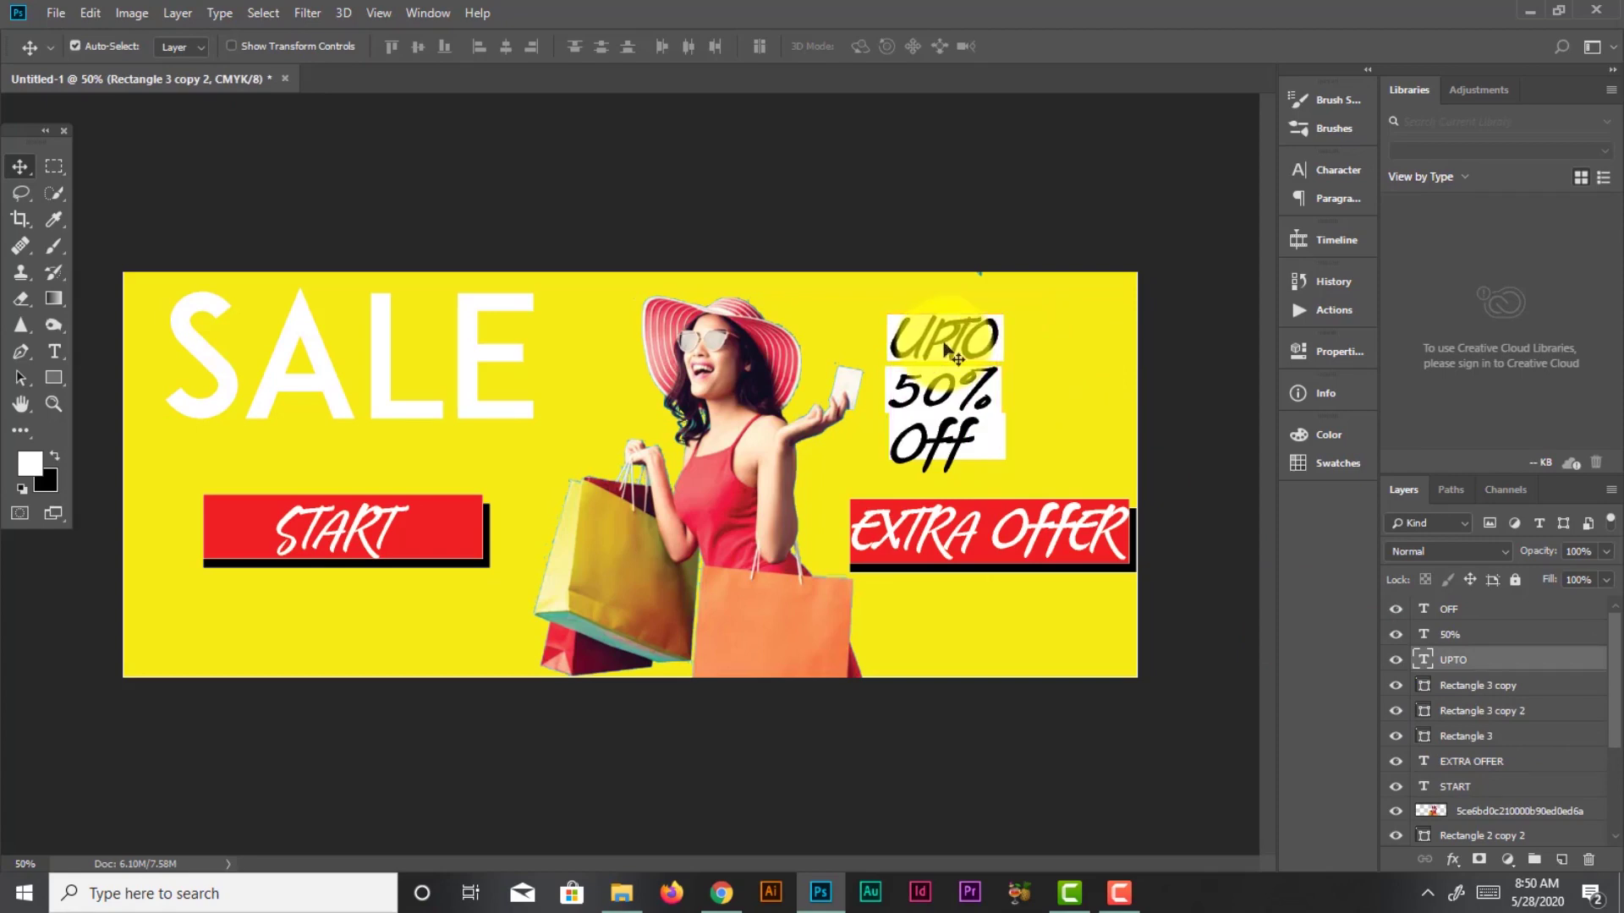
{"action": "left_click_drag", "start_coordinate": [979, 448], "coordinate": [979, 453]}
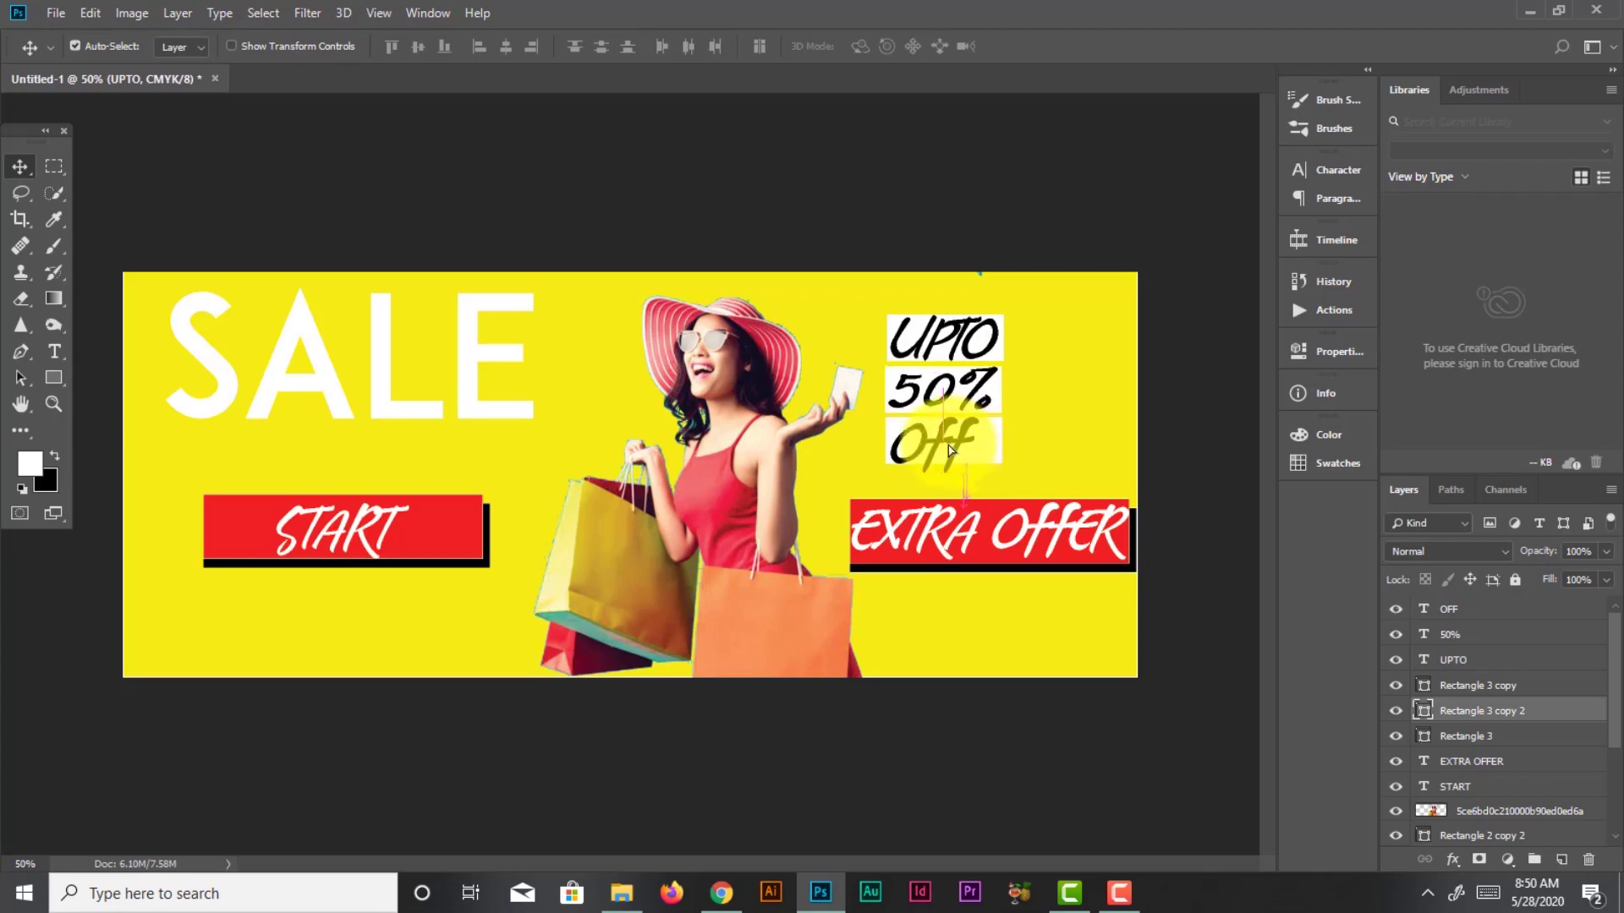
{"action": "left_click", "coordinate": [960, 449]}
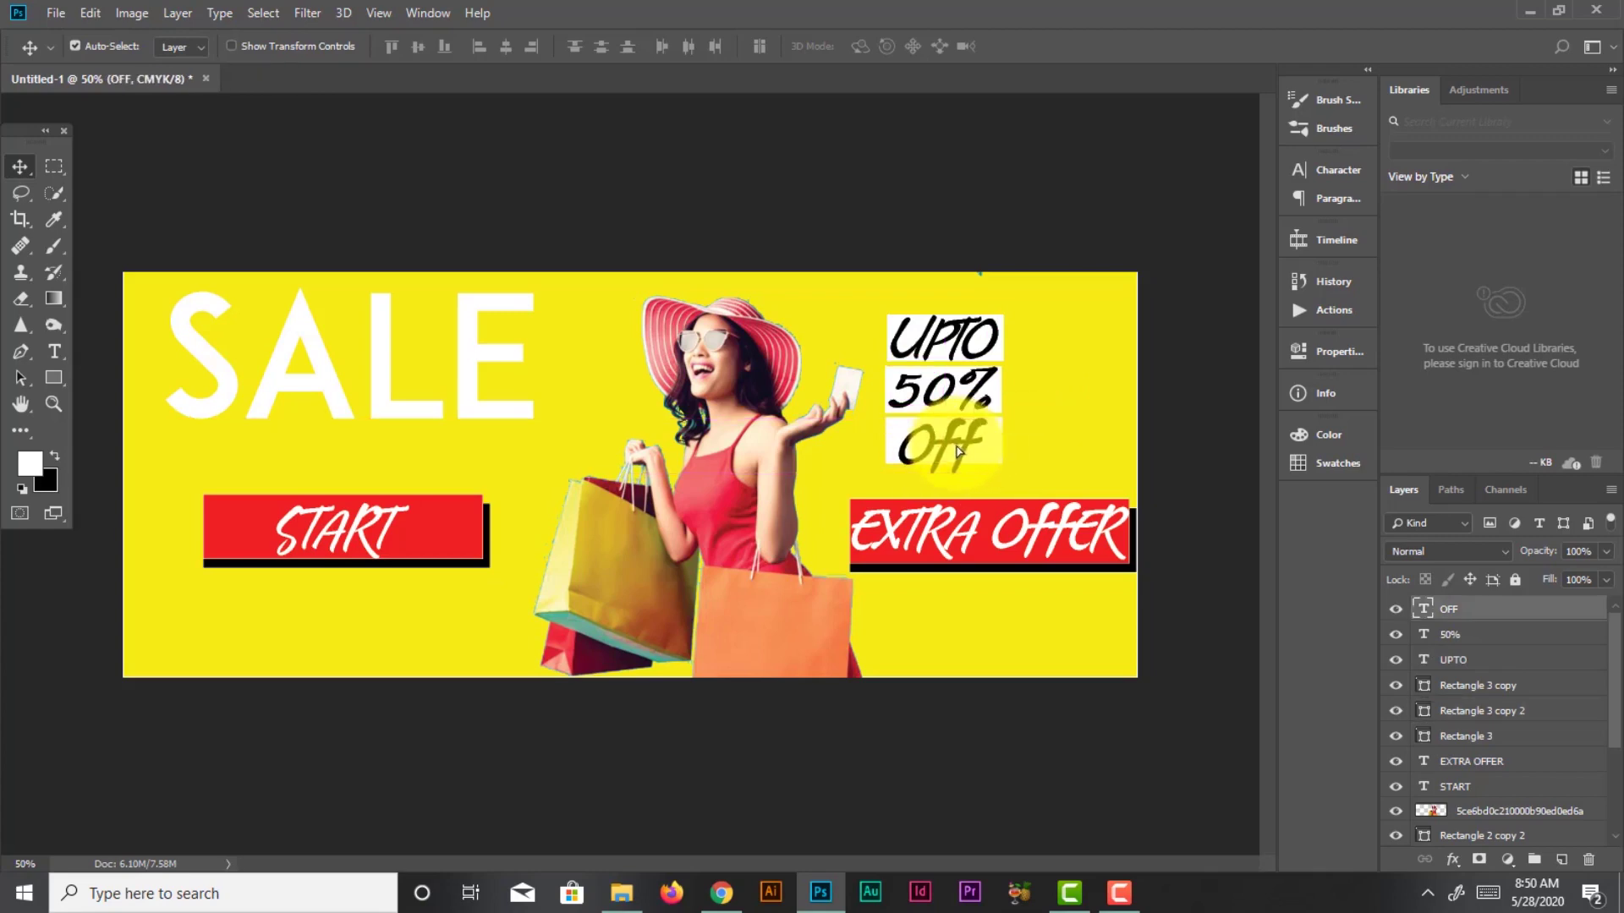
{"action": "left_click_drag", "start_coordinate": [960, 448], "coordinate": [962, 450]}
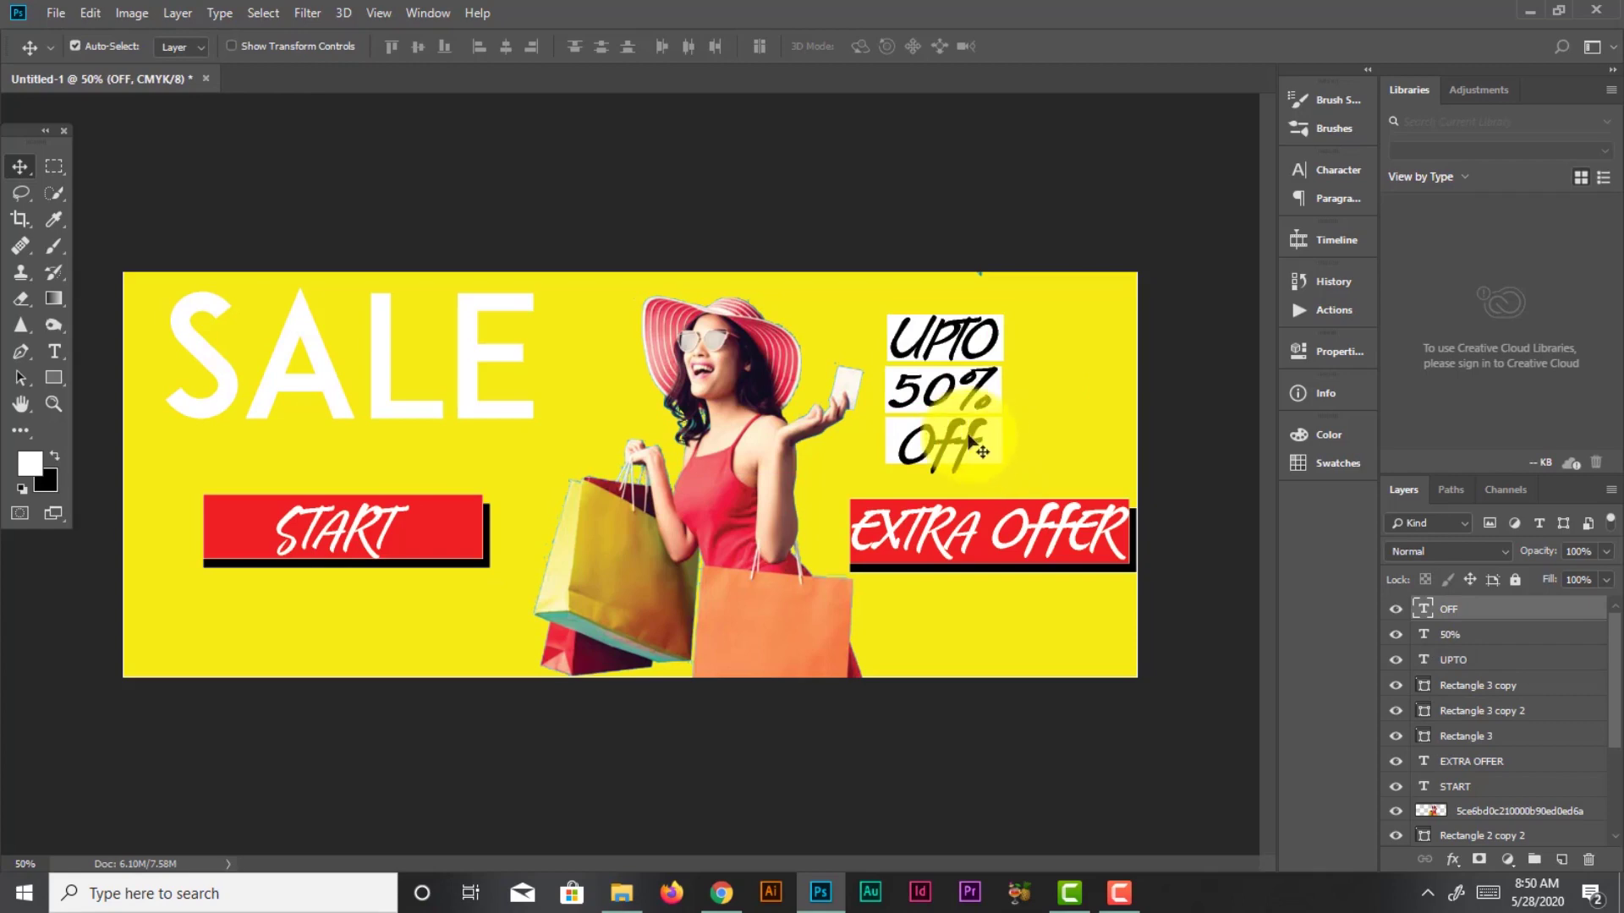
Resize the box behind Off taller and wider, then nudge Off within it
{"action": "left_click", "coordinate": [998, 454]}
{"action": "key", "text": "ctrl+t"}
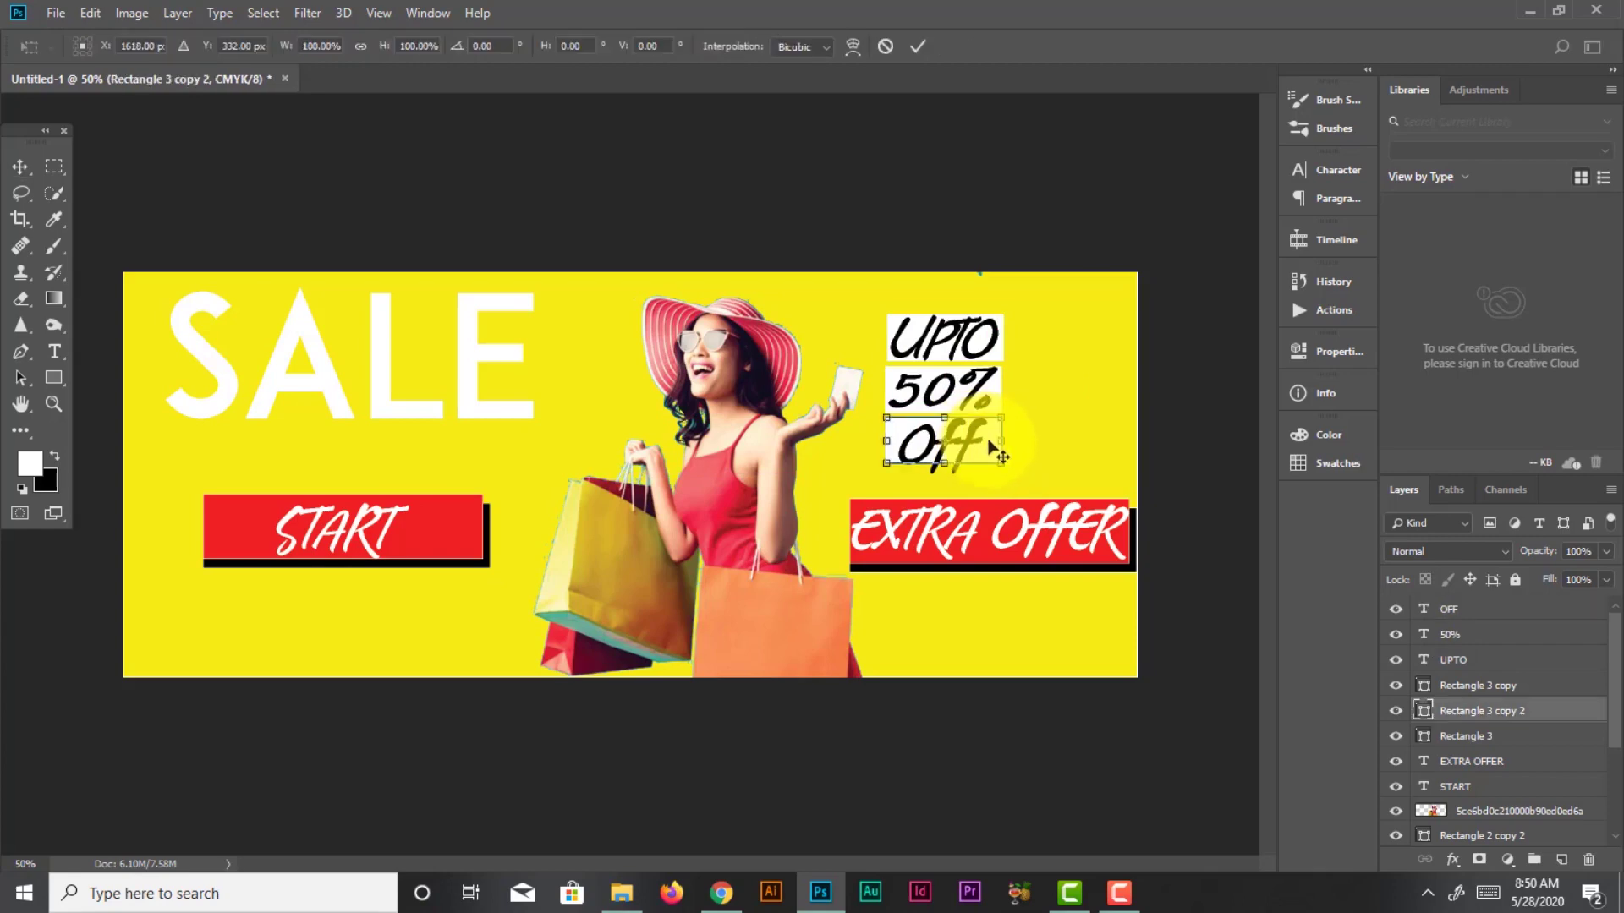
{"action": "left_click_drag", "start_coordinate": [1002, 441], "coordinate": [947, 478]}
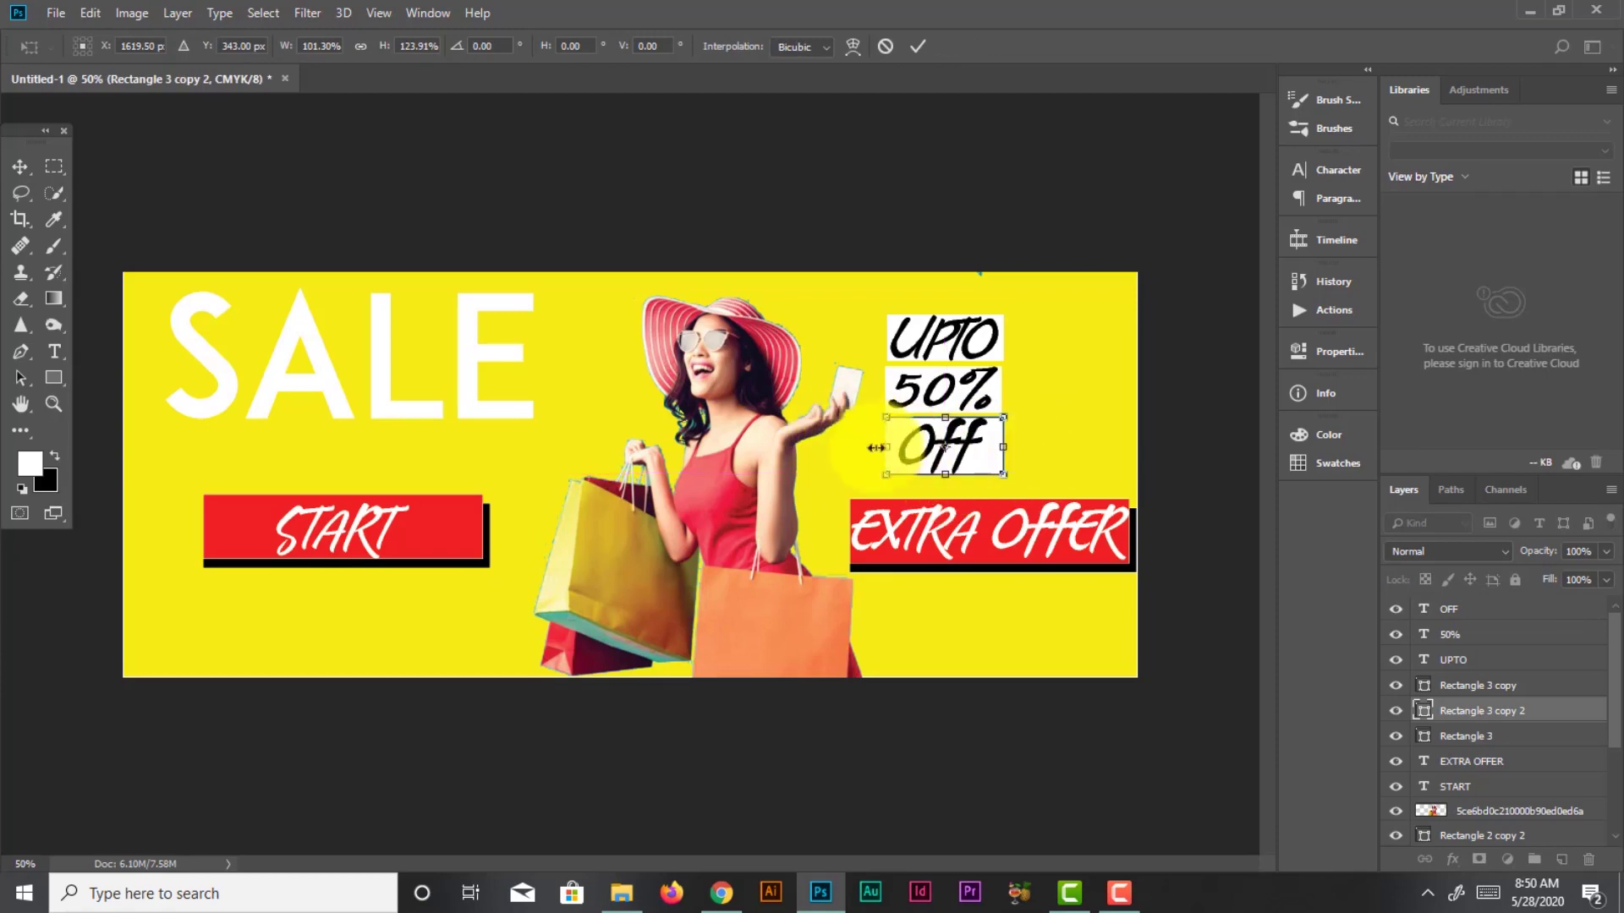
{"action": "left_click_drag", "start_coordinate": [887, 456], "coordinate": [876, 456]}
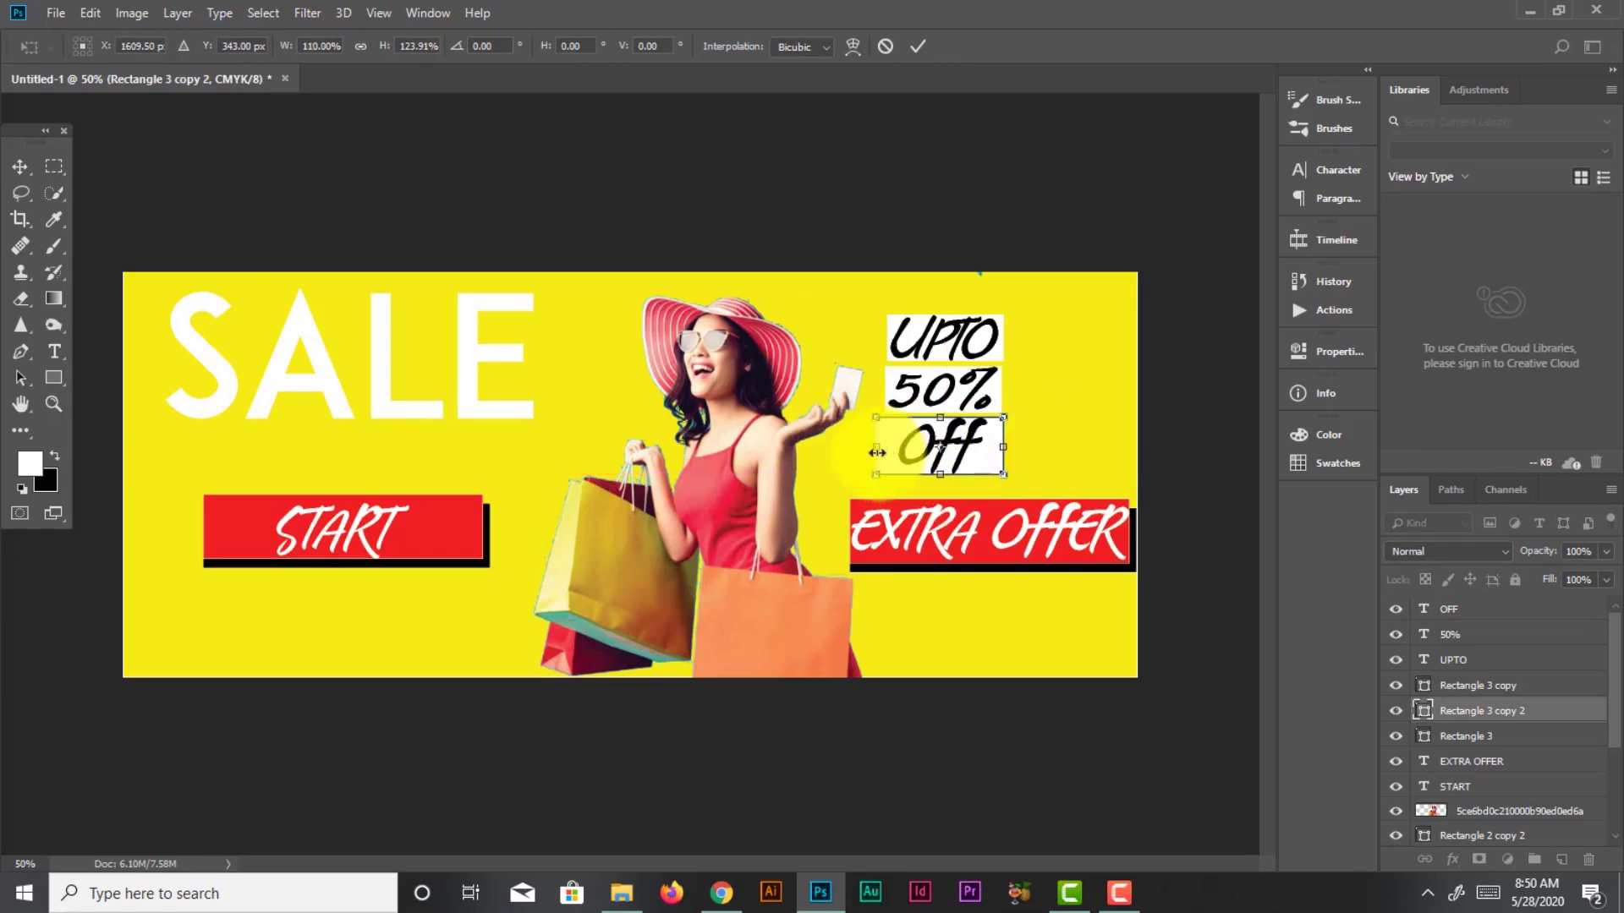
{"action": "key", "text": "Return"}
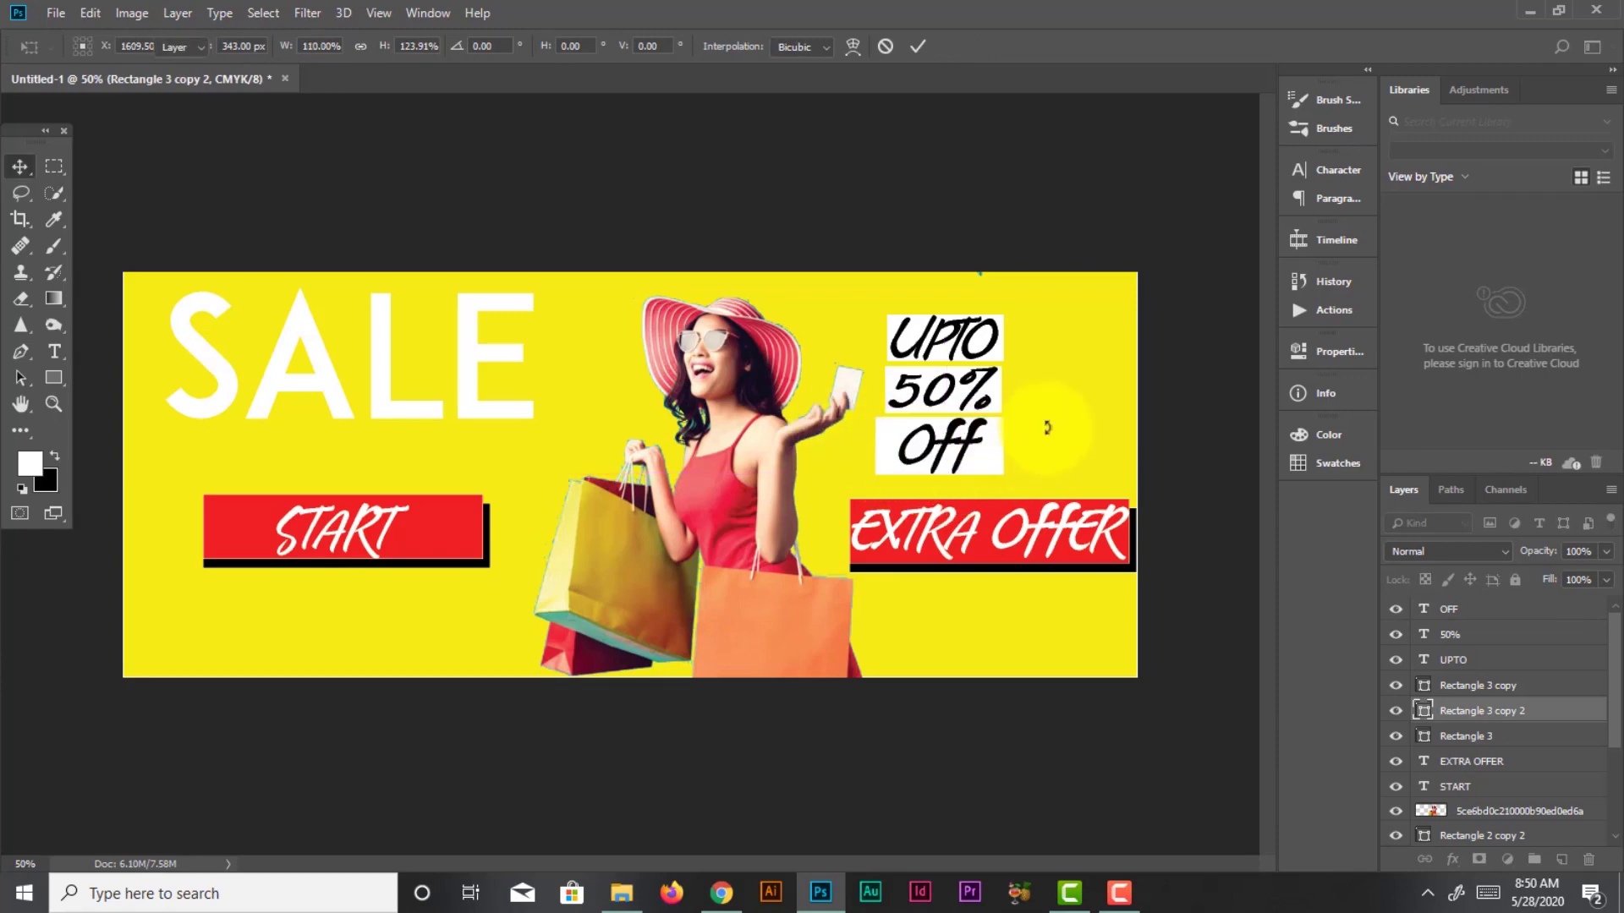
{"action": "left_click", "coordinate": [994, 471]}
{"action": "left_click_drag", "start_coordinate": [994, 472], "coordinate": [1002, 468]}
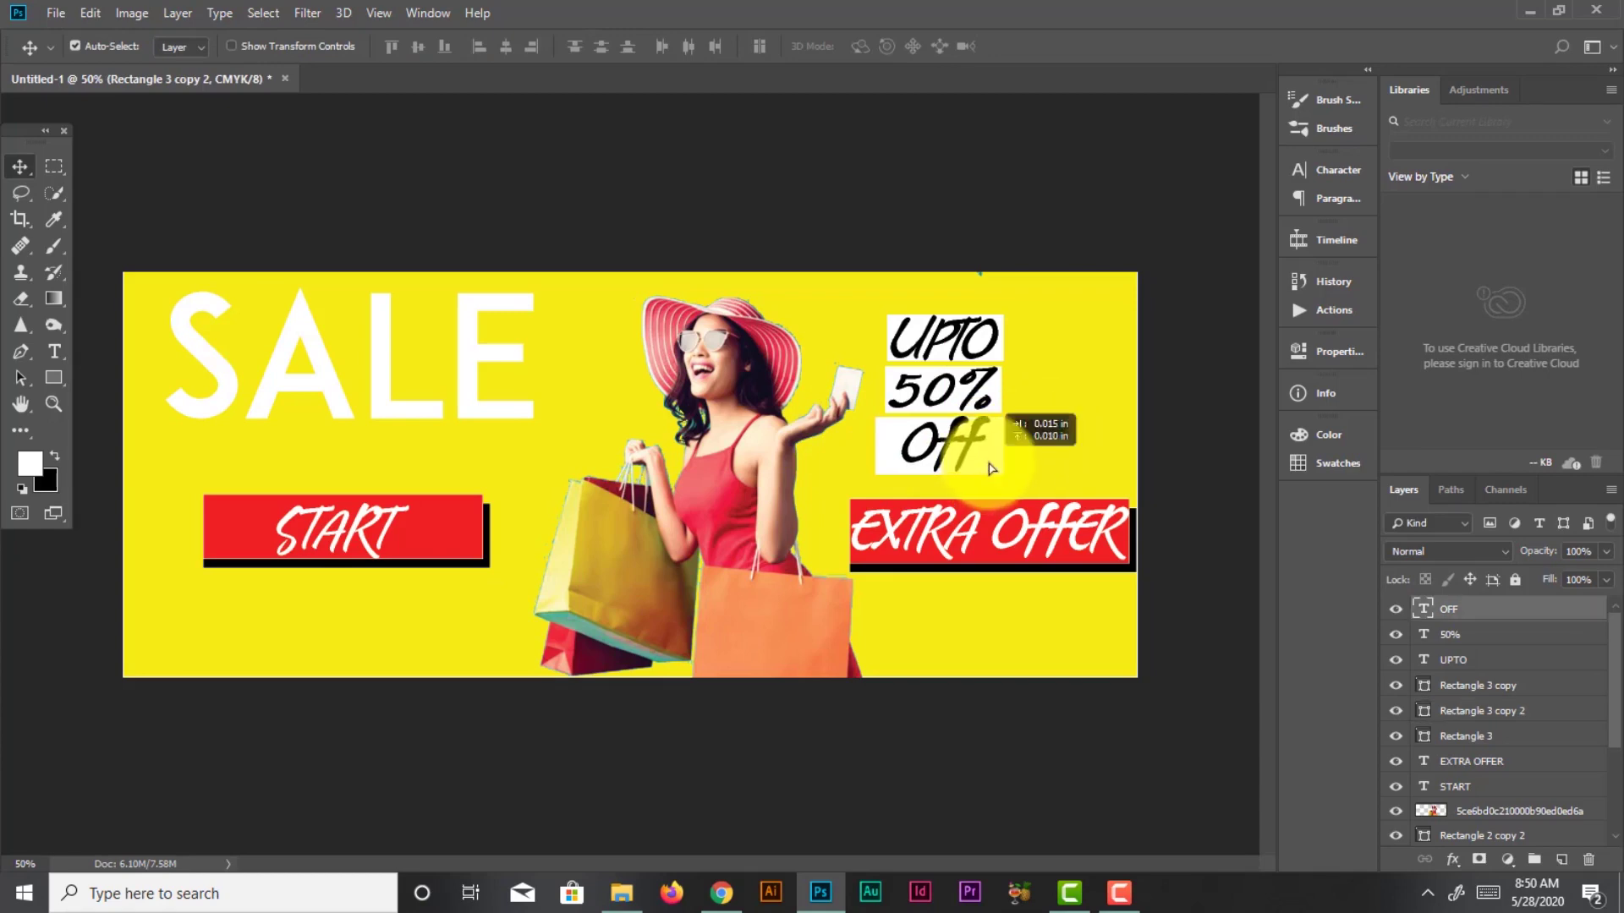
Shift and narrow the box behind Off to fit the text
{"action": "left_click", "coordinate": [1000, 467]}
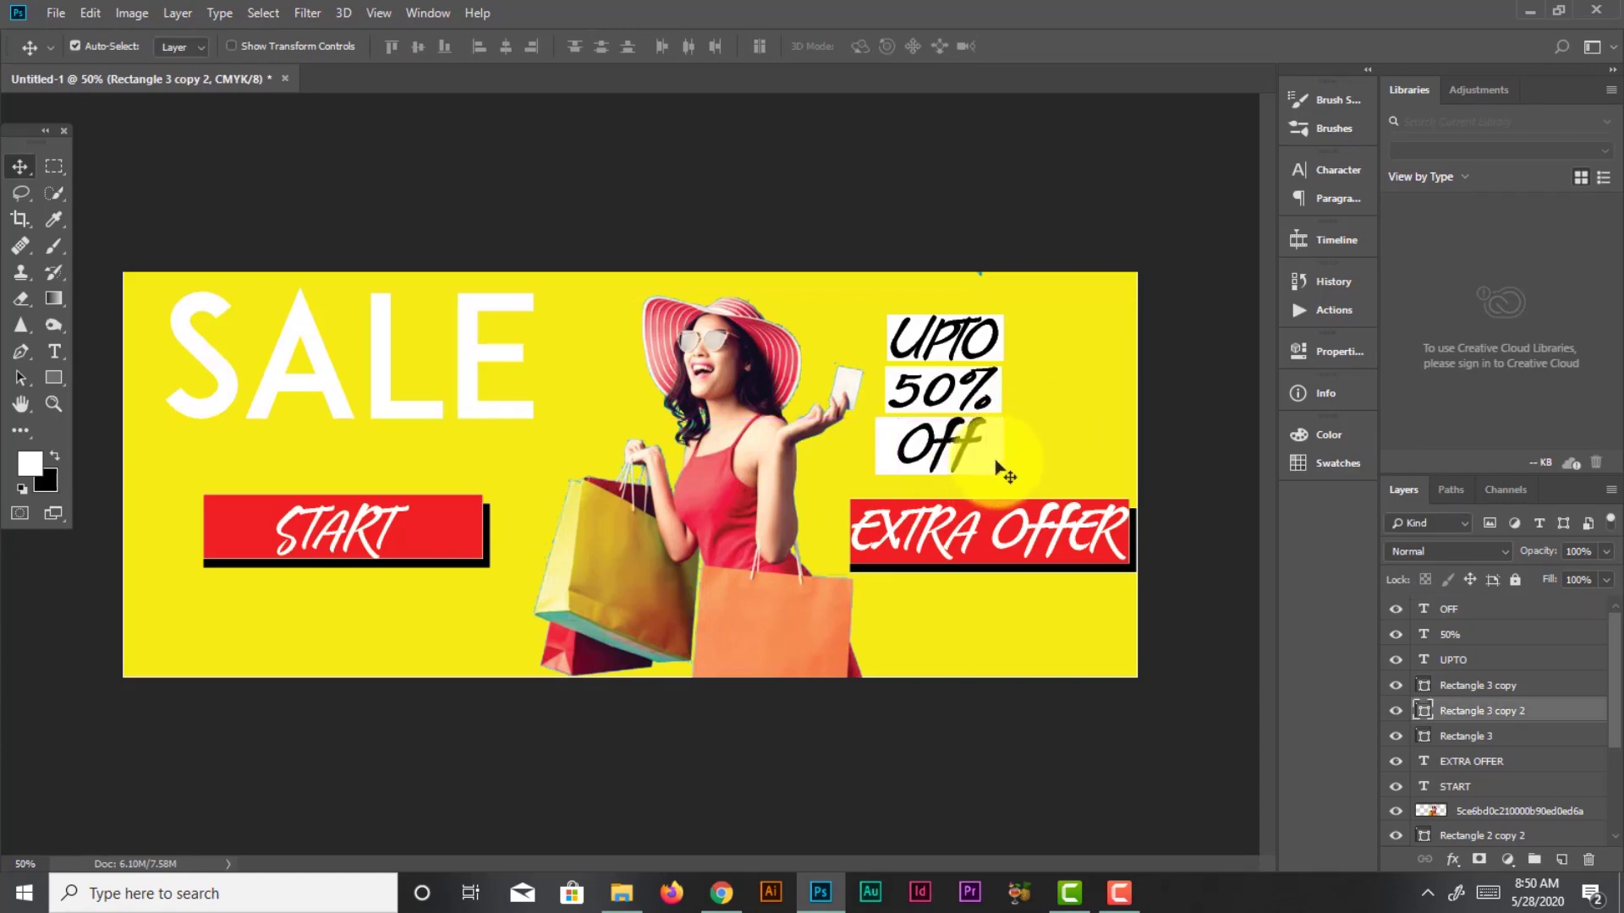
{"action": "left_click_drag", "start_coordinate": [1000, 468], "coordinate": [1000, 454]}
{"action": "left_click", "coordinate": [998, 459]}
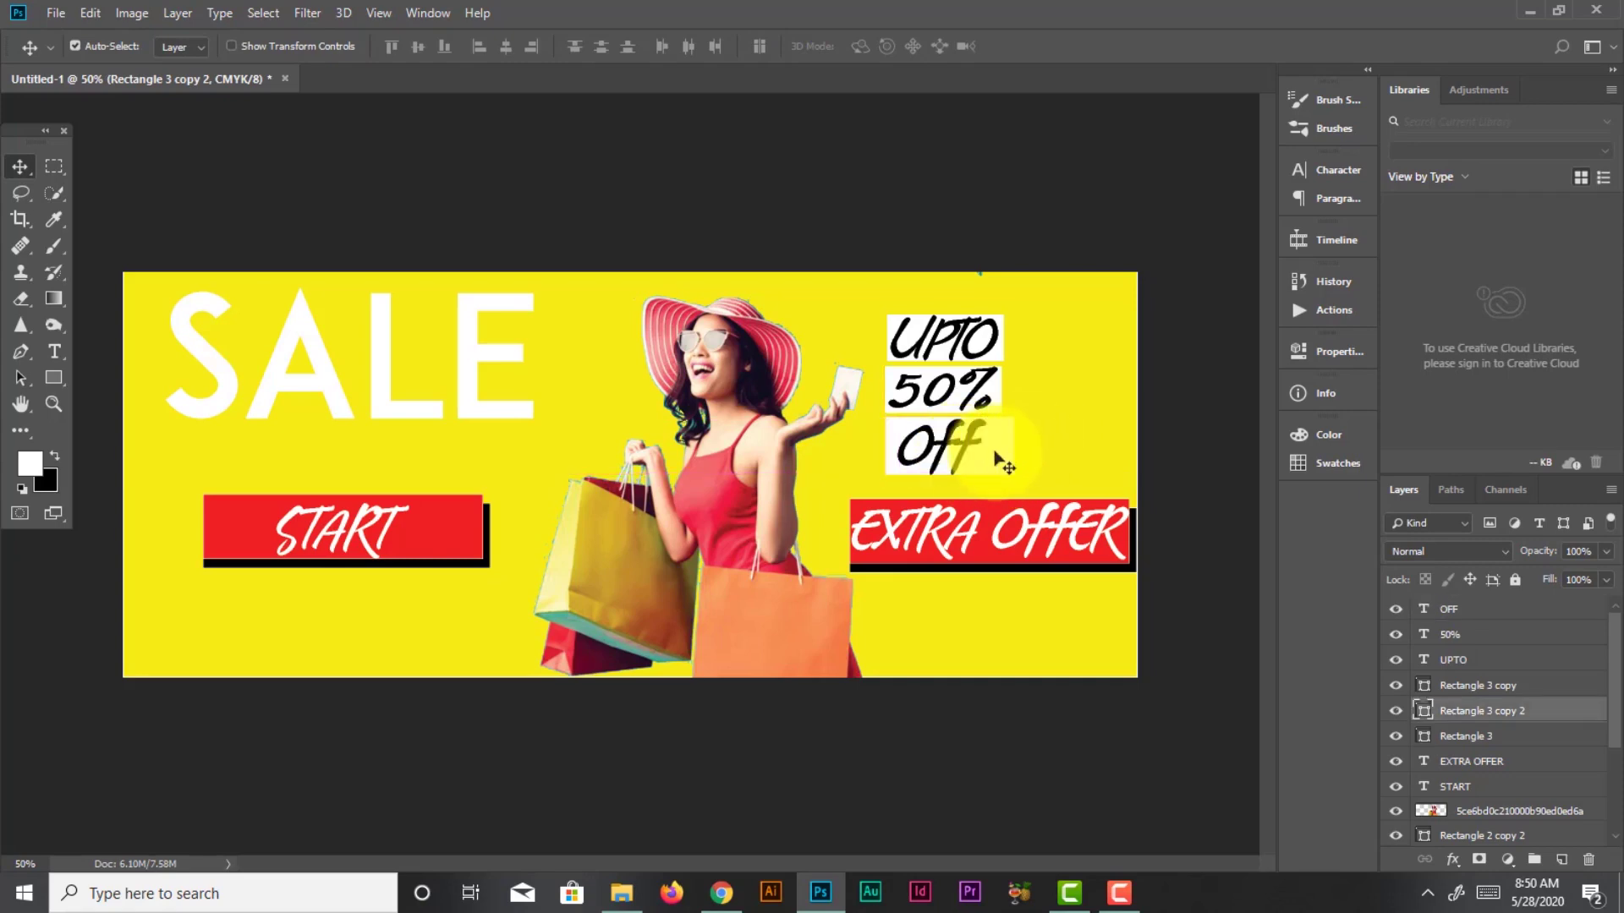
{"action": "key", "text": "ctrl+t"}
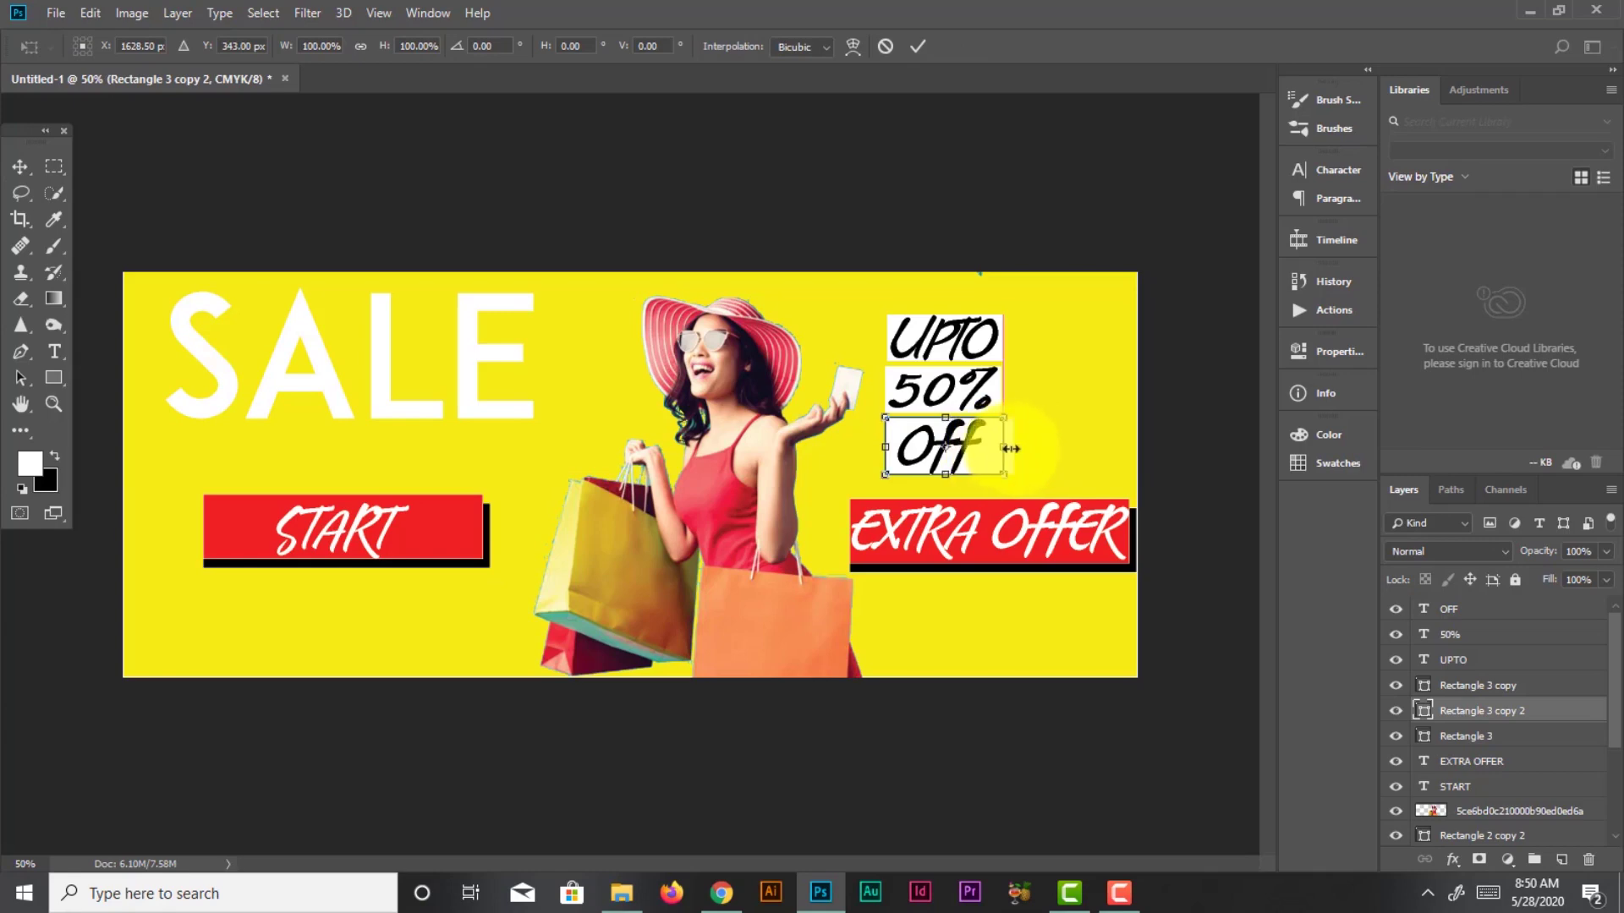
{"action": "left_click_drag", "start_coordinate": [1015, 448], "coordinate": [1005, 448]}
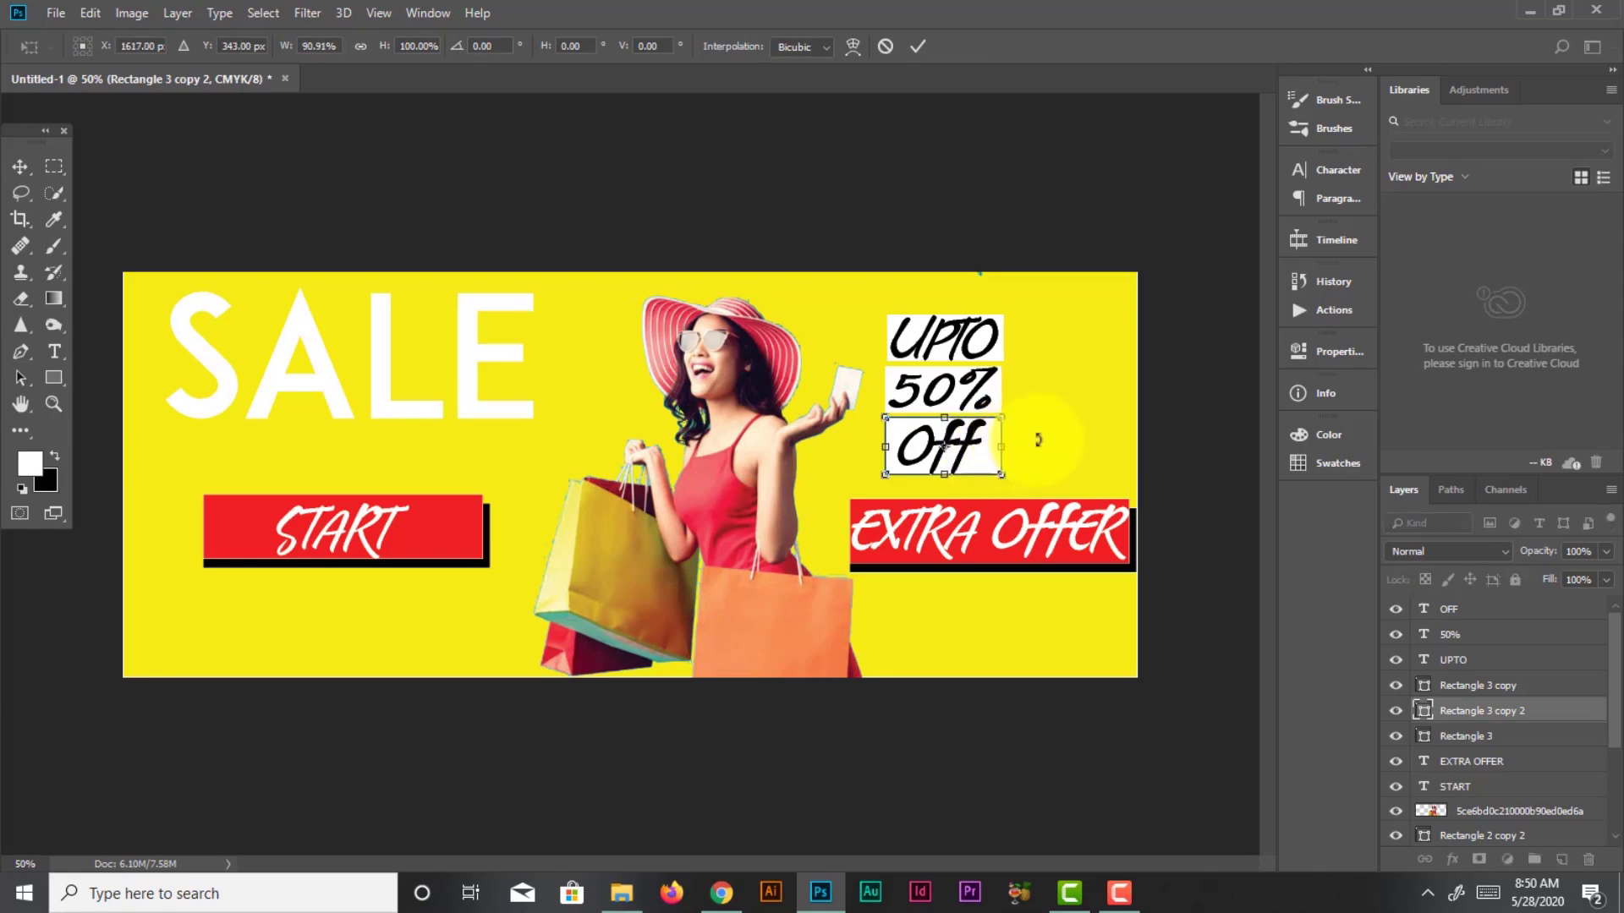
{"action": "key", "text": "Return"}
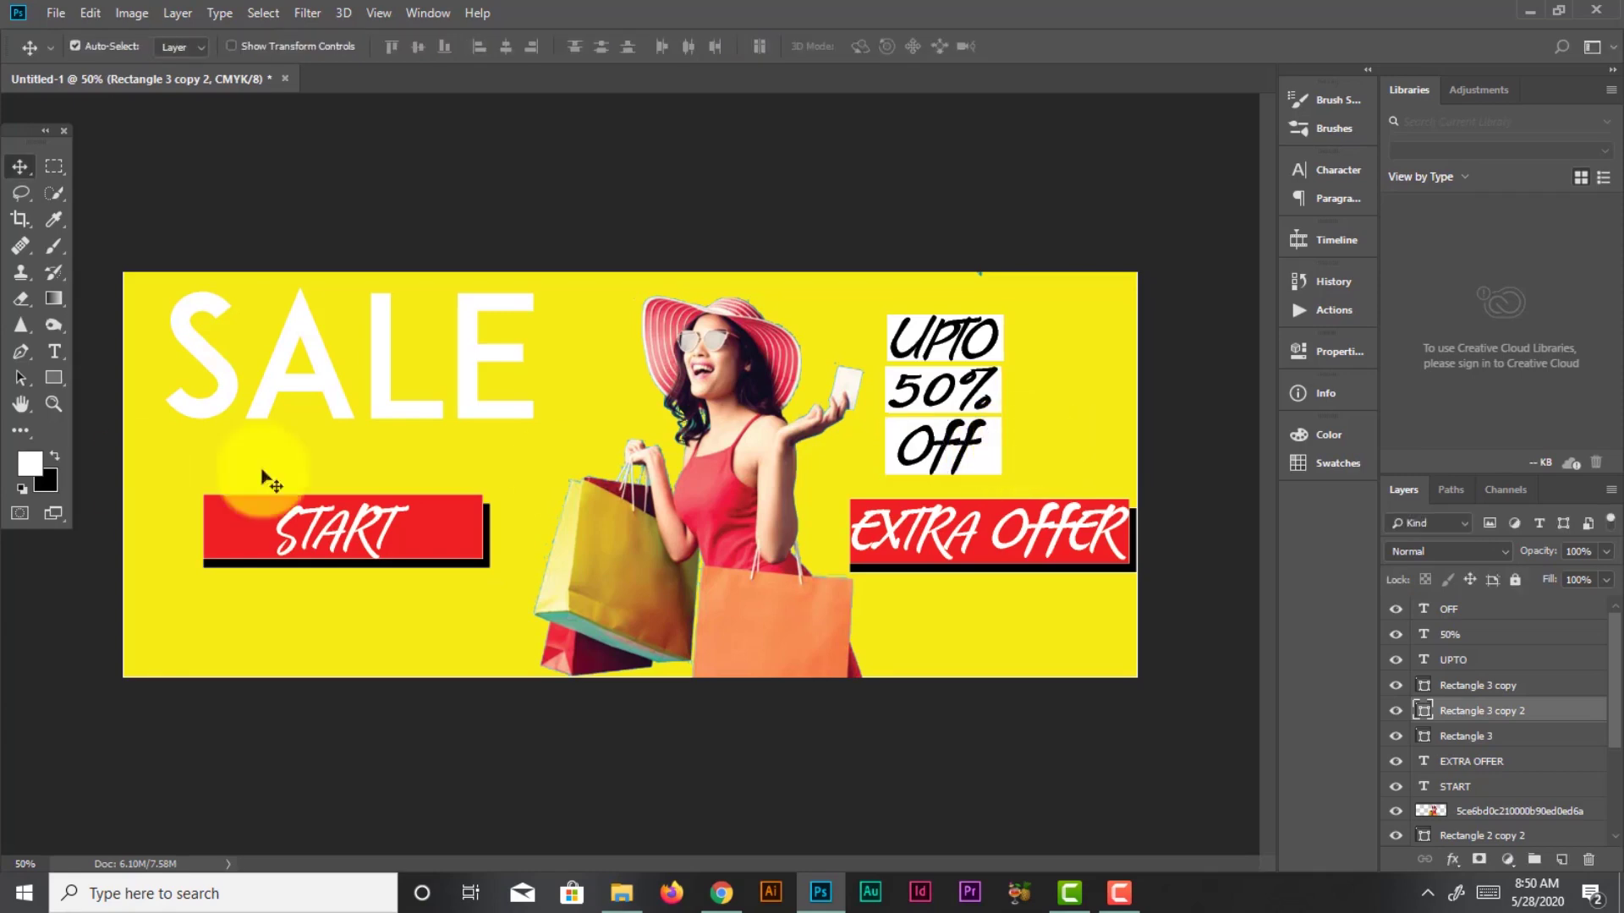
Nudge SALE down and right, then open Blending Options for the SALE layer
{"action": "left_click_drag", "start_coordinate": [309, 391], "coordinate": [315, 433]}
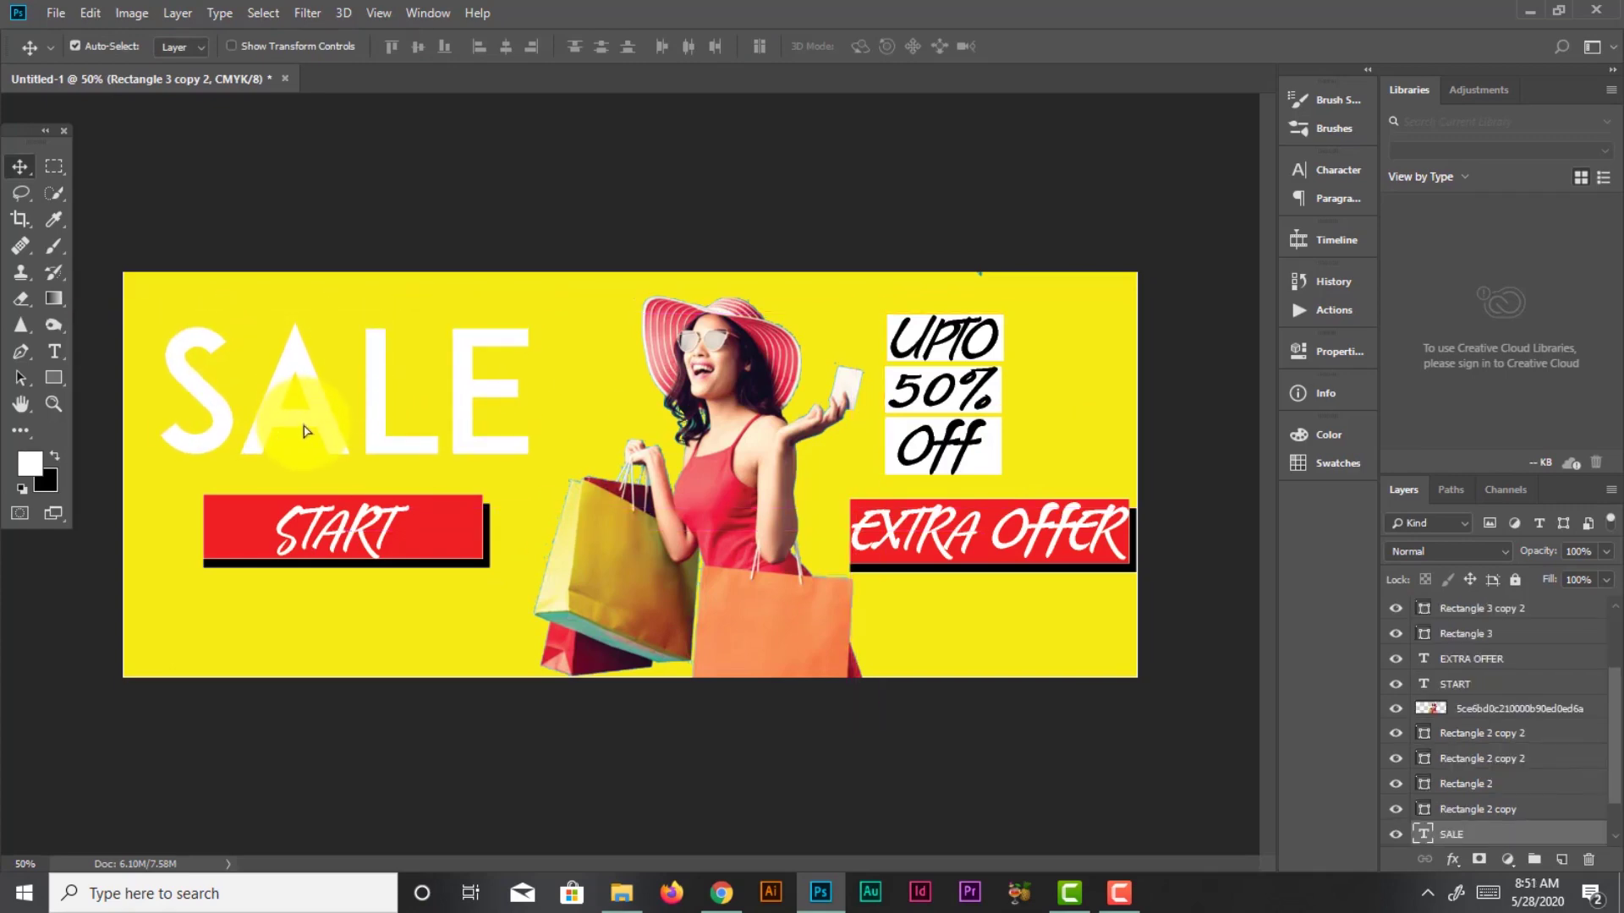
{"action": "left_click_drag", "start_coordinate": [316, 434], "coordinate": [334, 428]}
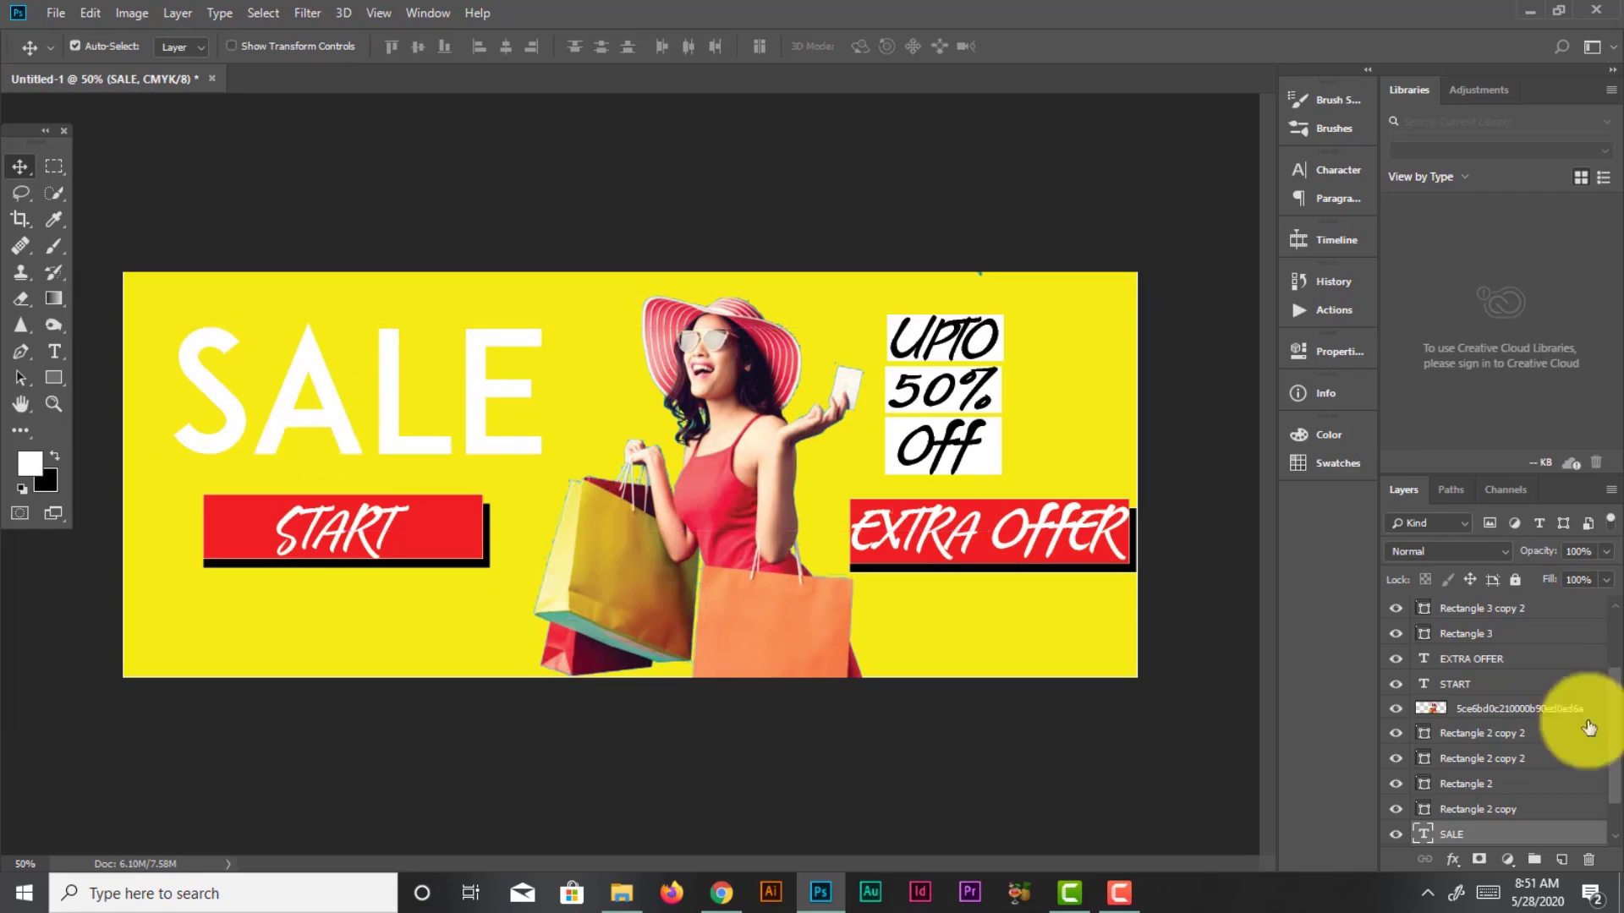
{"action": "right_click", "coordinate": [1483, 838]}
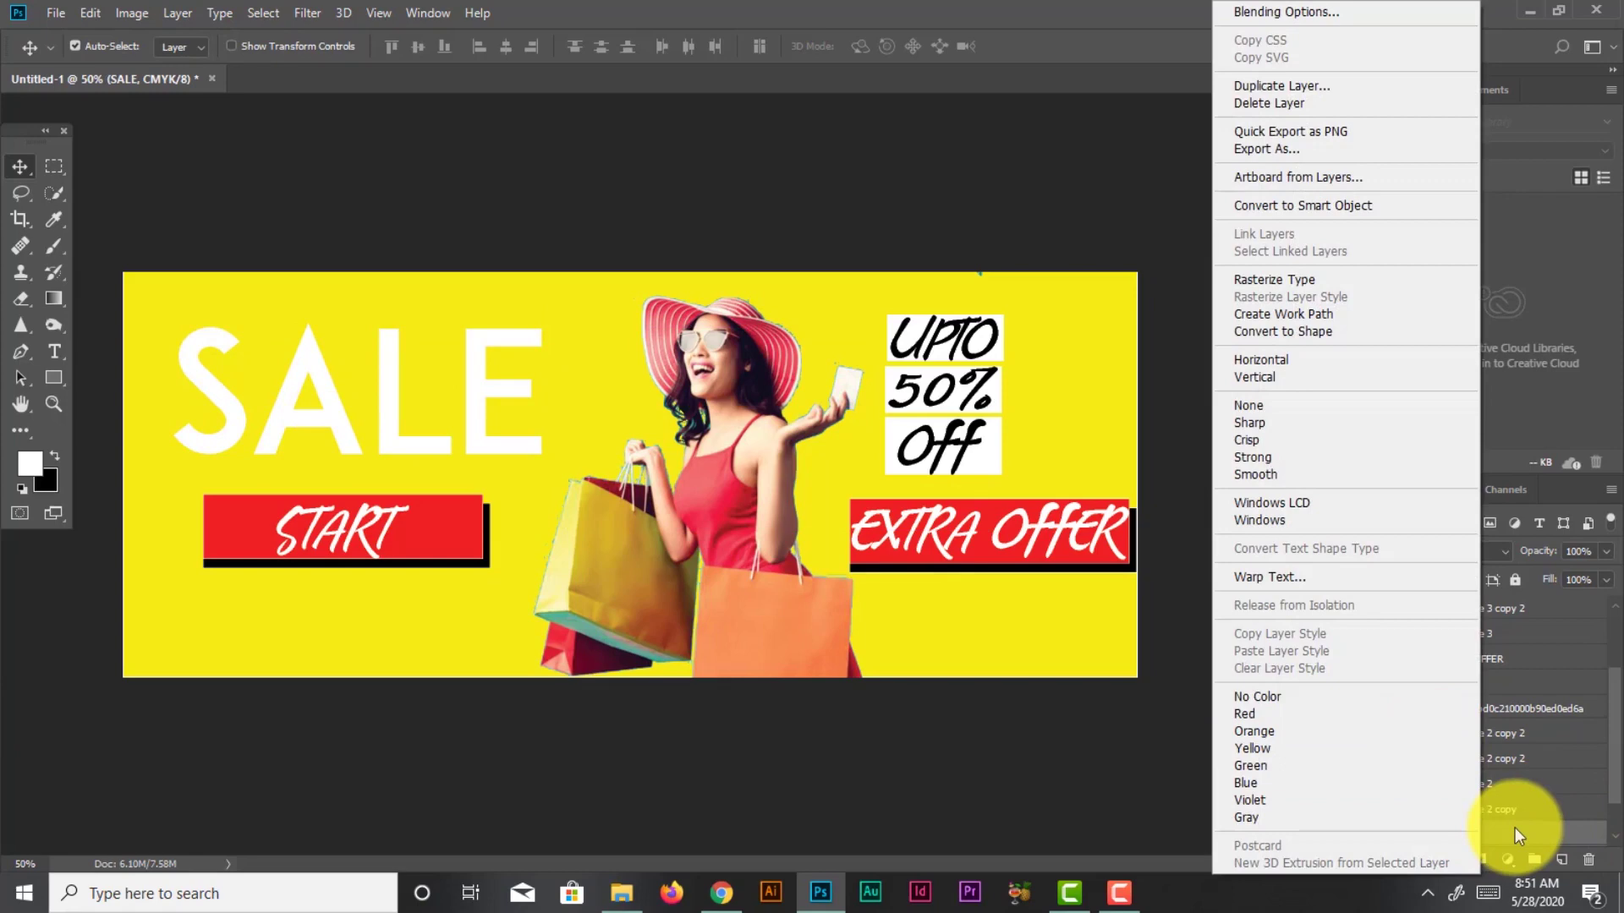
{"action": "left_click", "coordinate": [1311, 12]}
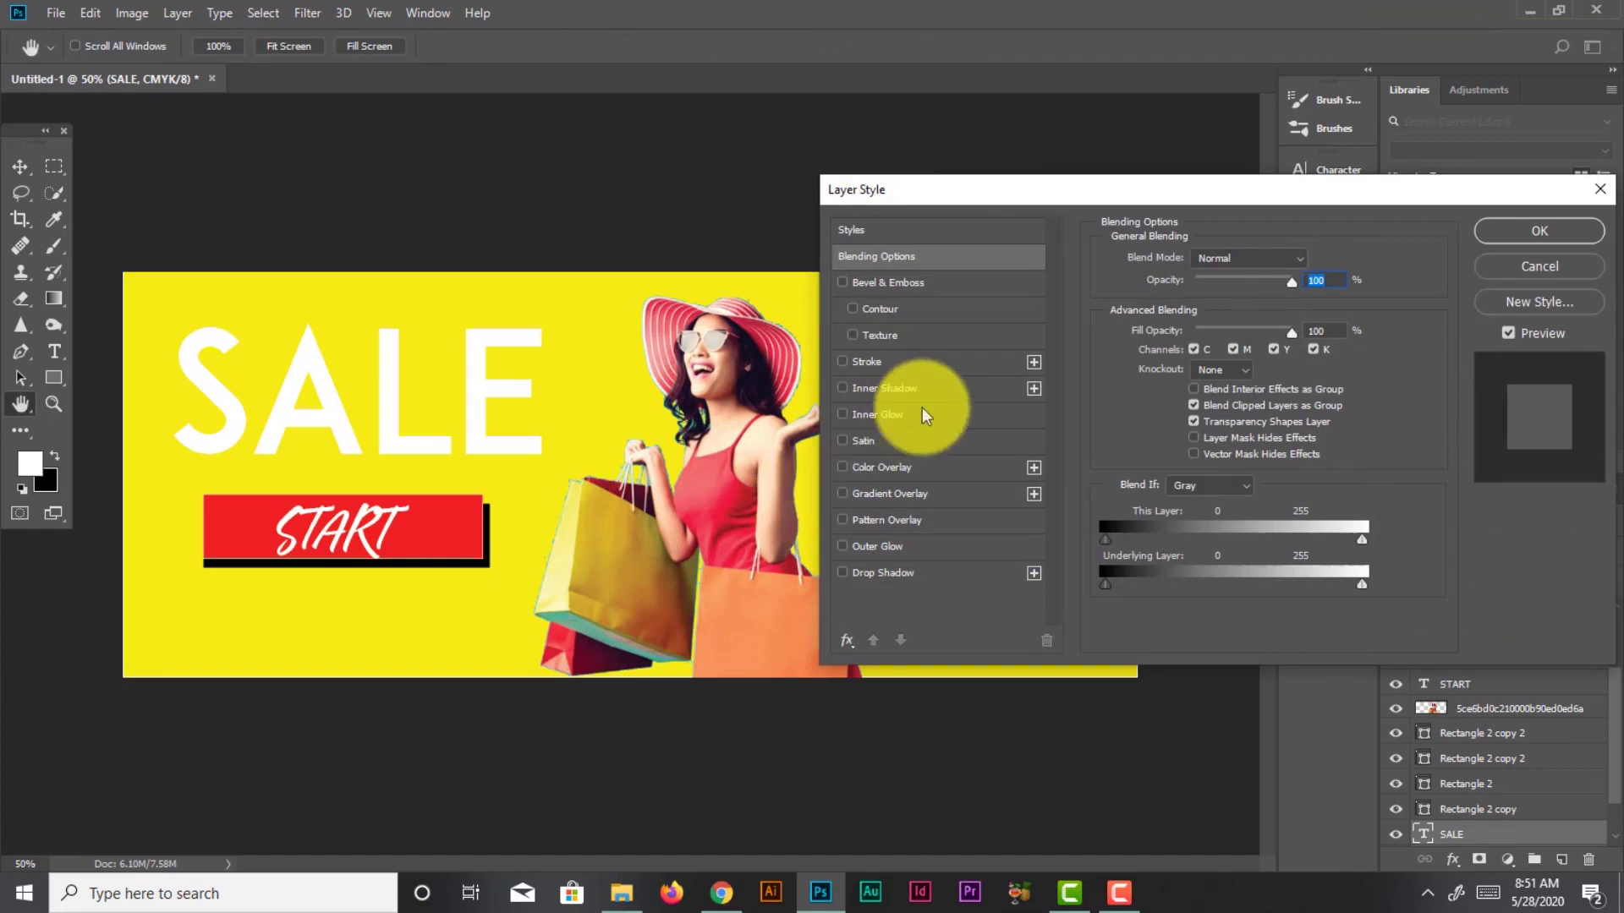
Add a black stroke to SALE and trial opacity, Dissolve and Multiply blending
{"action": "left_click", "coordinate": [844, 364]}
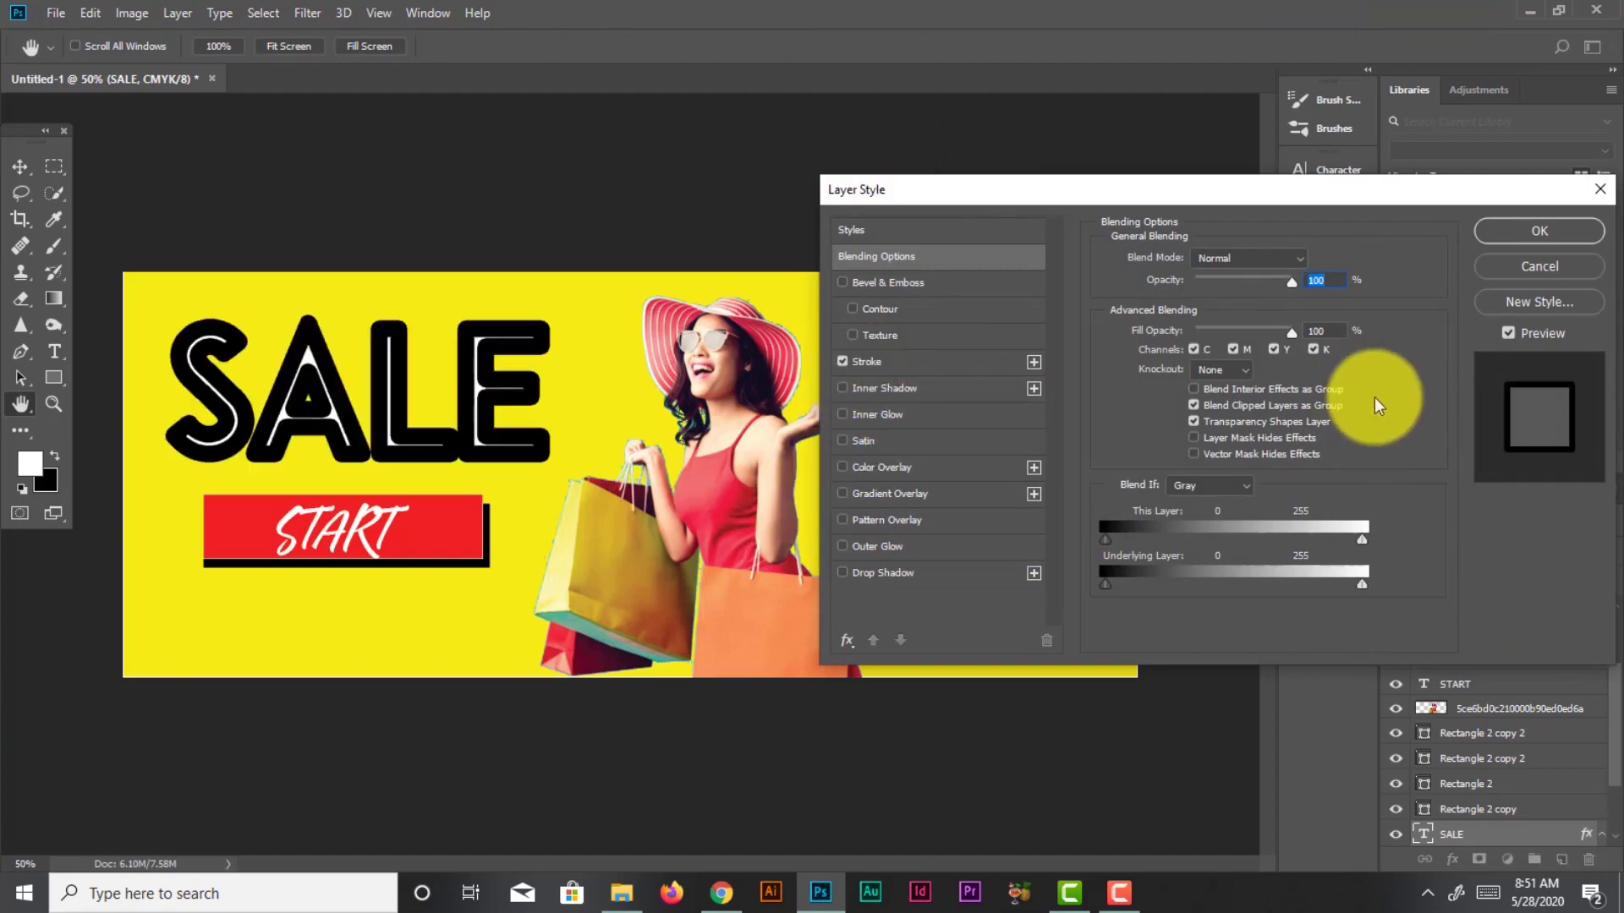
{"action": "mouse_move", "coordinate": [1292, 287]}
{"action": "left_mouse_down"}
{"action": "mouse_move", "coordinate": [1251, 276]}
{"action": "mouse_move", "coordinate": [1271, 285]}
{"action": "left_mouse_up"}
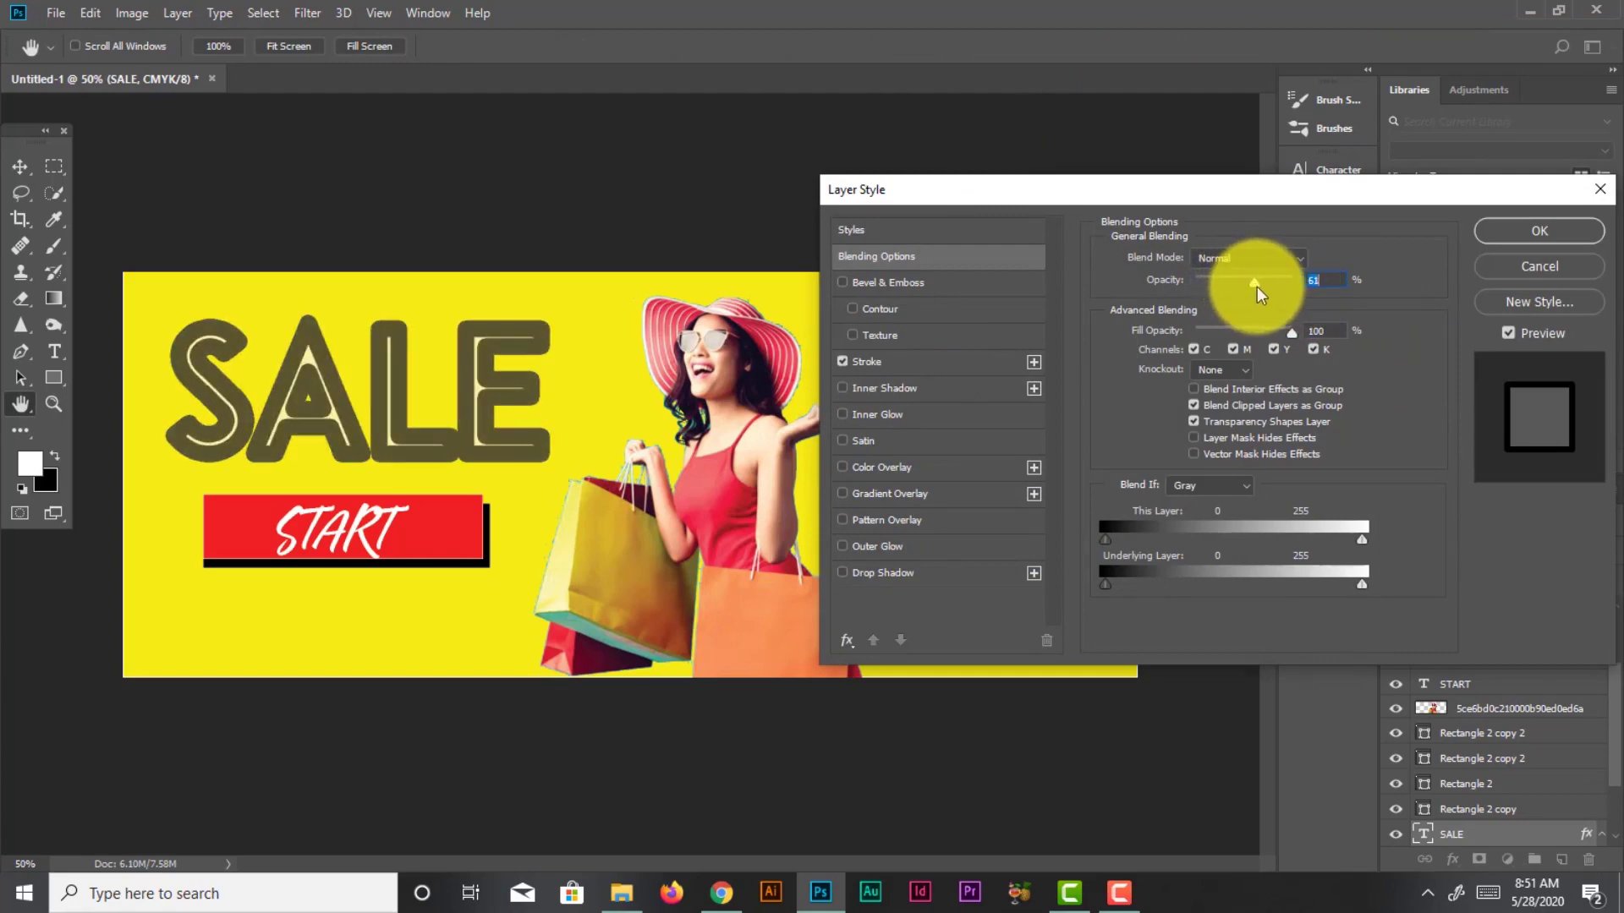
{"action": "left_click_drag", "start_coordinate": [1281, 292], "coordinate": [1335, 354]}
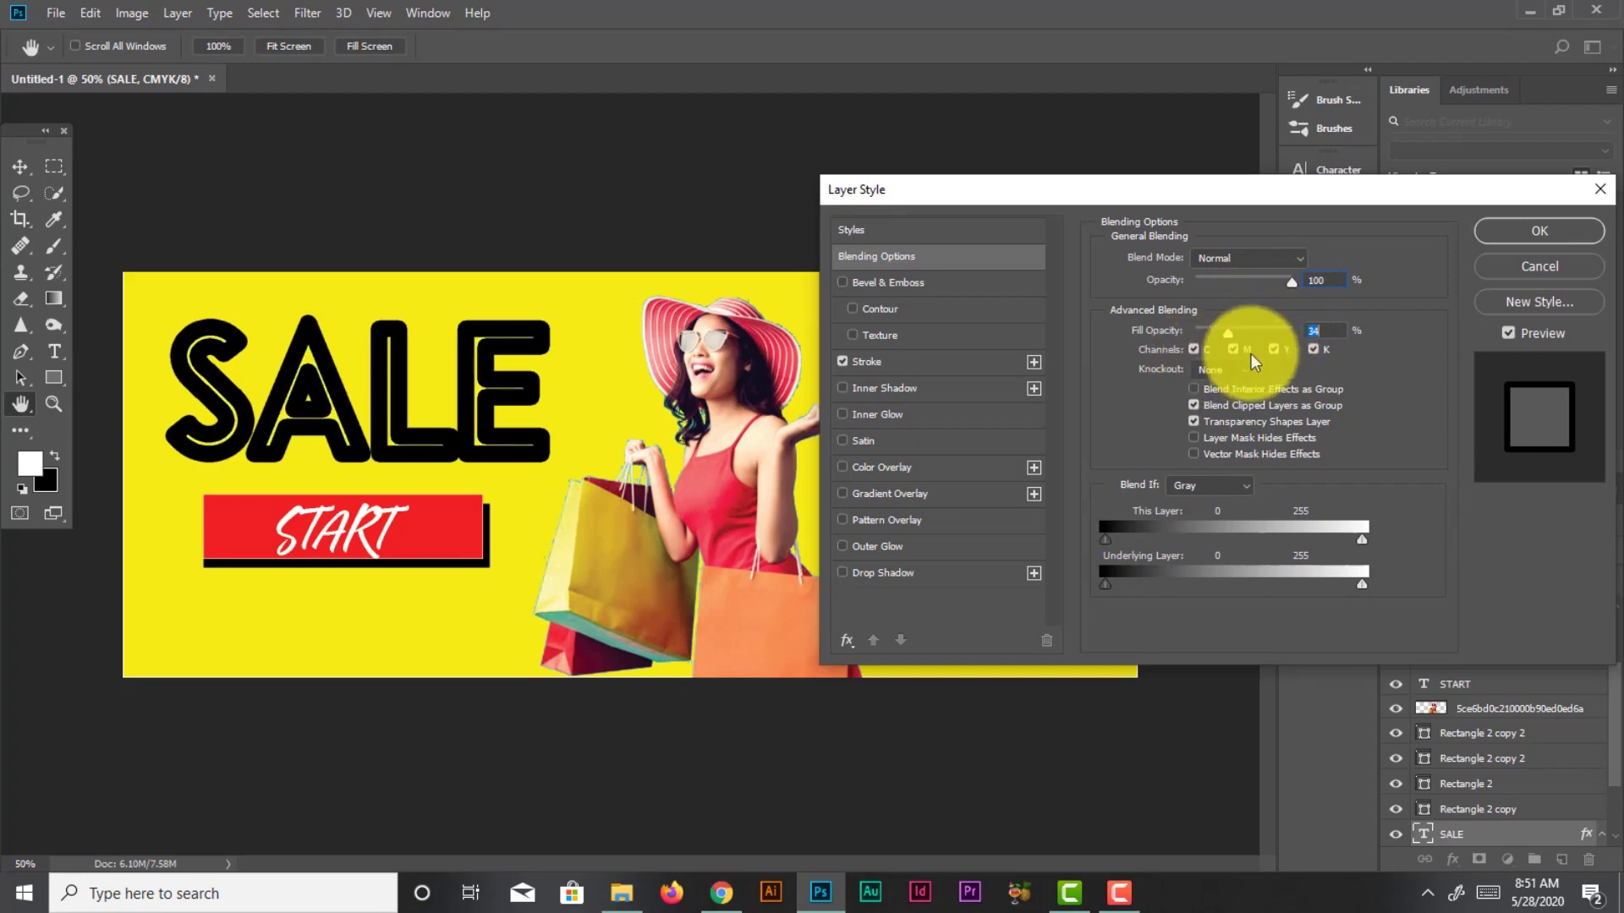
{"action": "left_click", "coordinate": [1272, 252]}
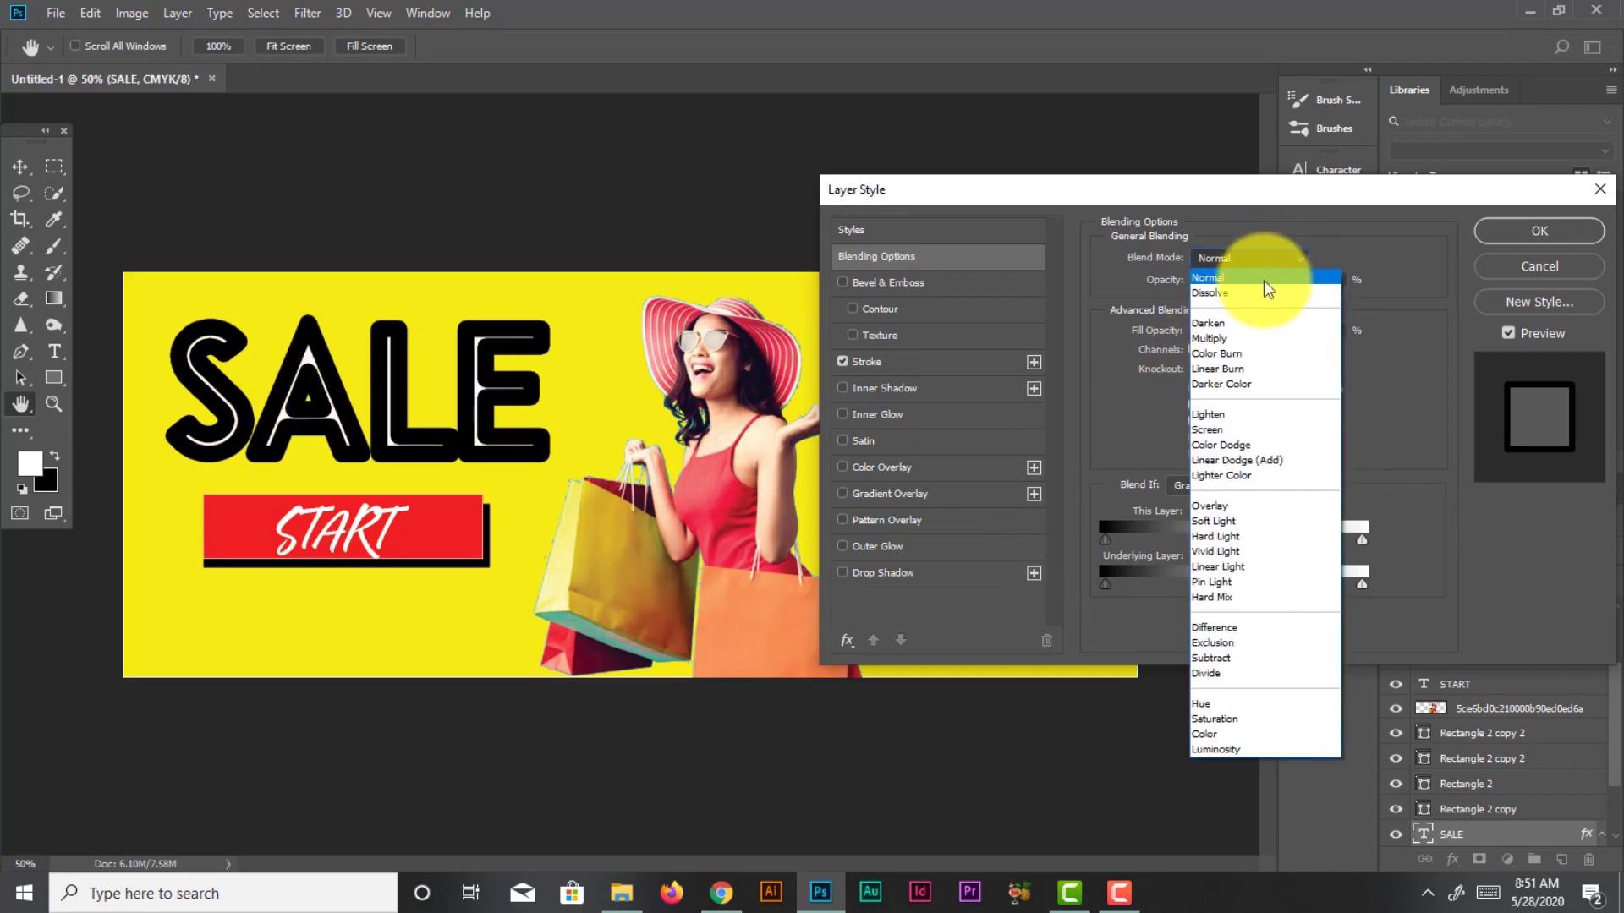
{"action": "left_click", "coordinate": [1257, 293]}
{"action": "left_click", "coordinate": [1264, 258]}
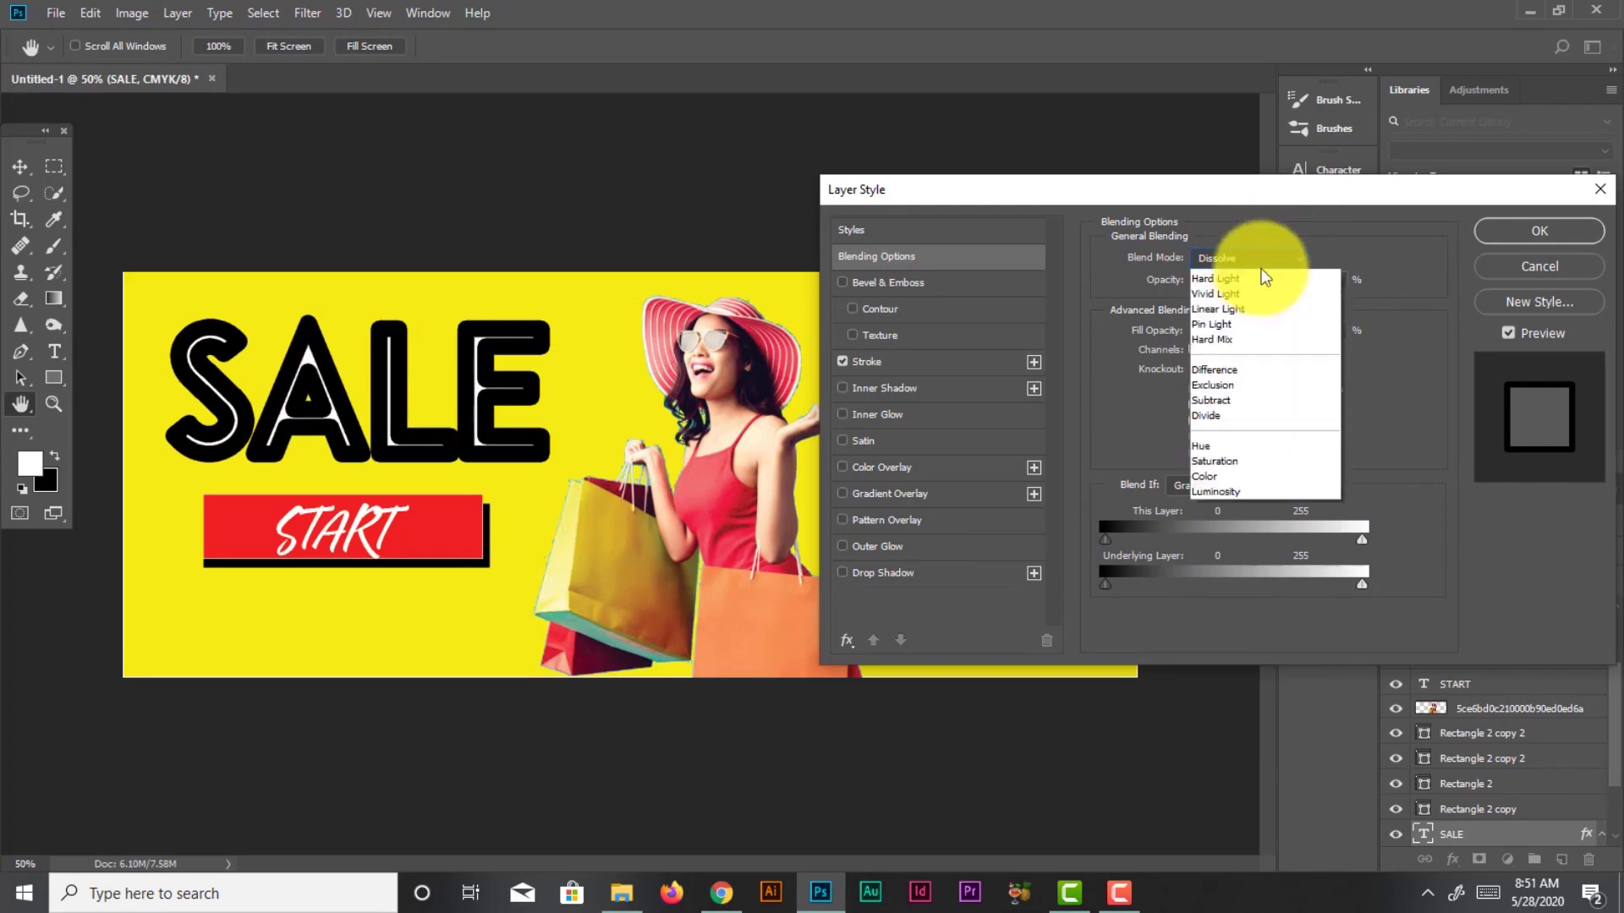
{"action": "left_click", "coordinate": [1256, 342]}
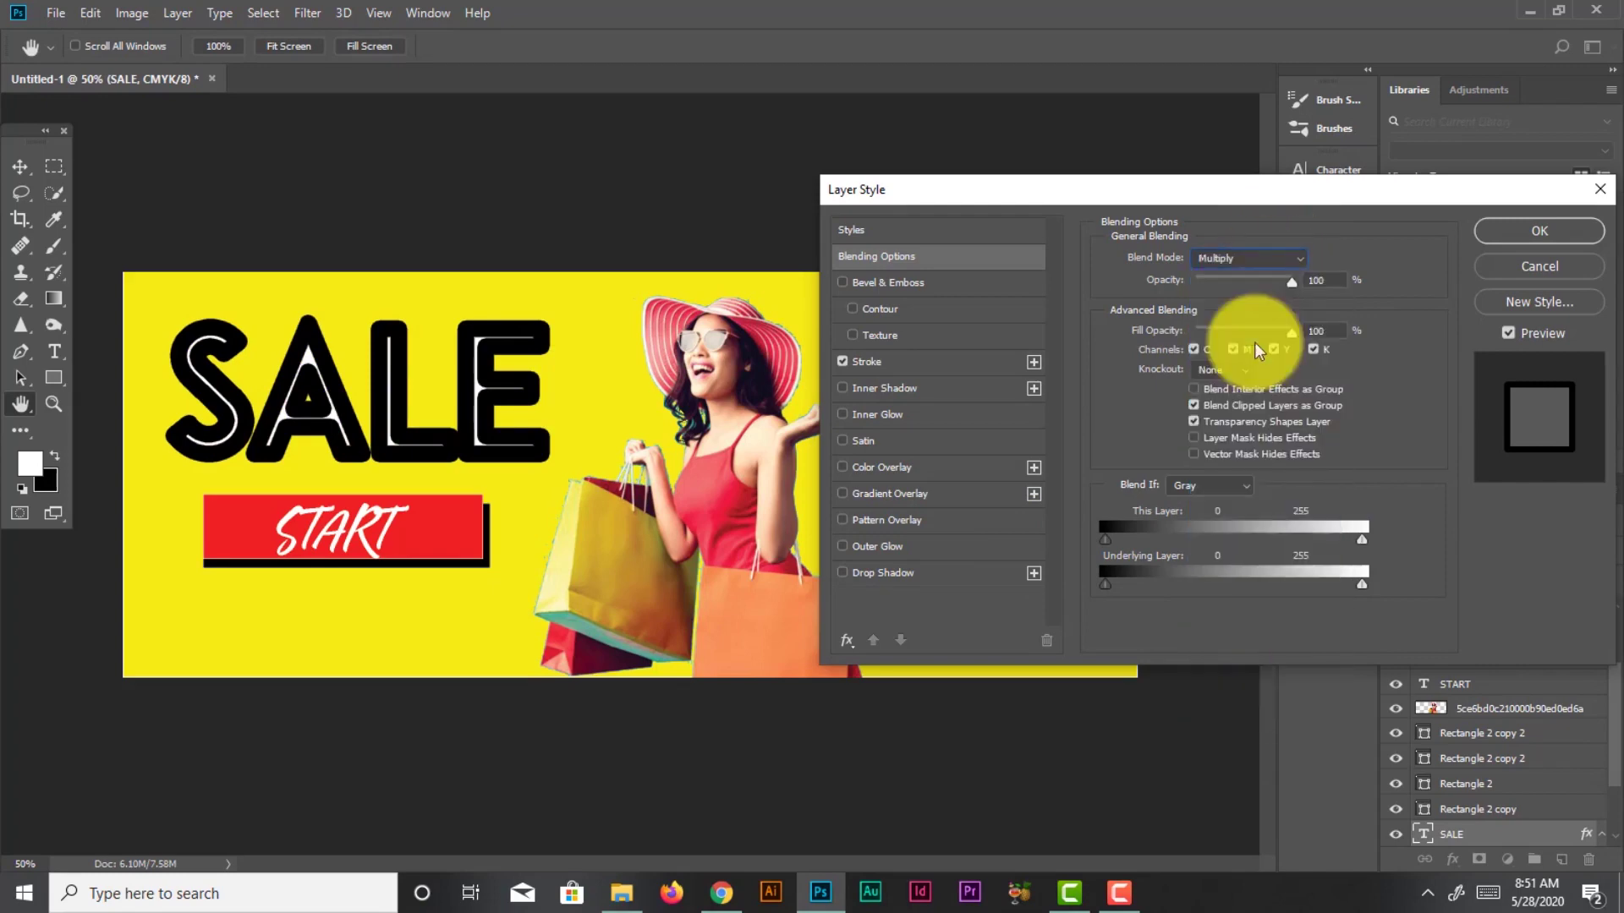
Settle SALE's blend mode on Lighten and lower the Blend If This Layer highlights
{"action": "left_click", "coordinate": [1250, 263]}
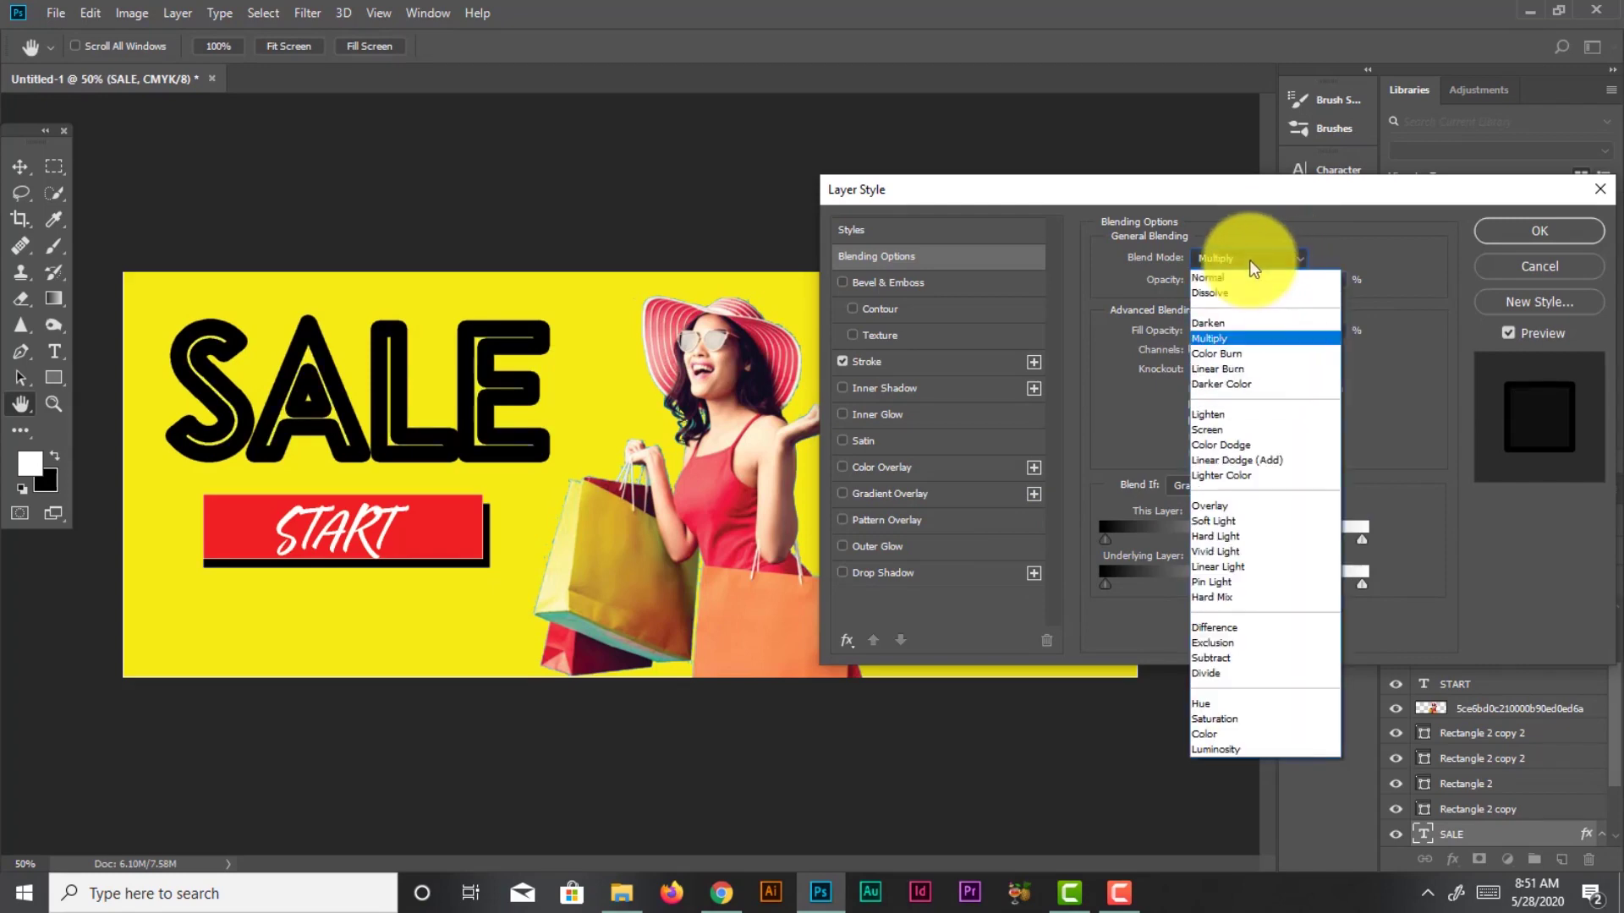
{"action": "left_click", "coordinate": [1269, 411]}
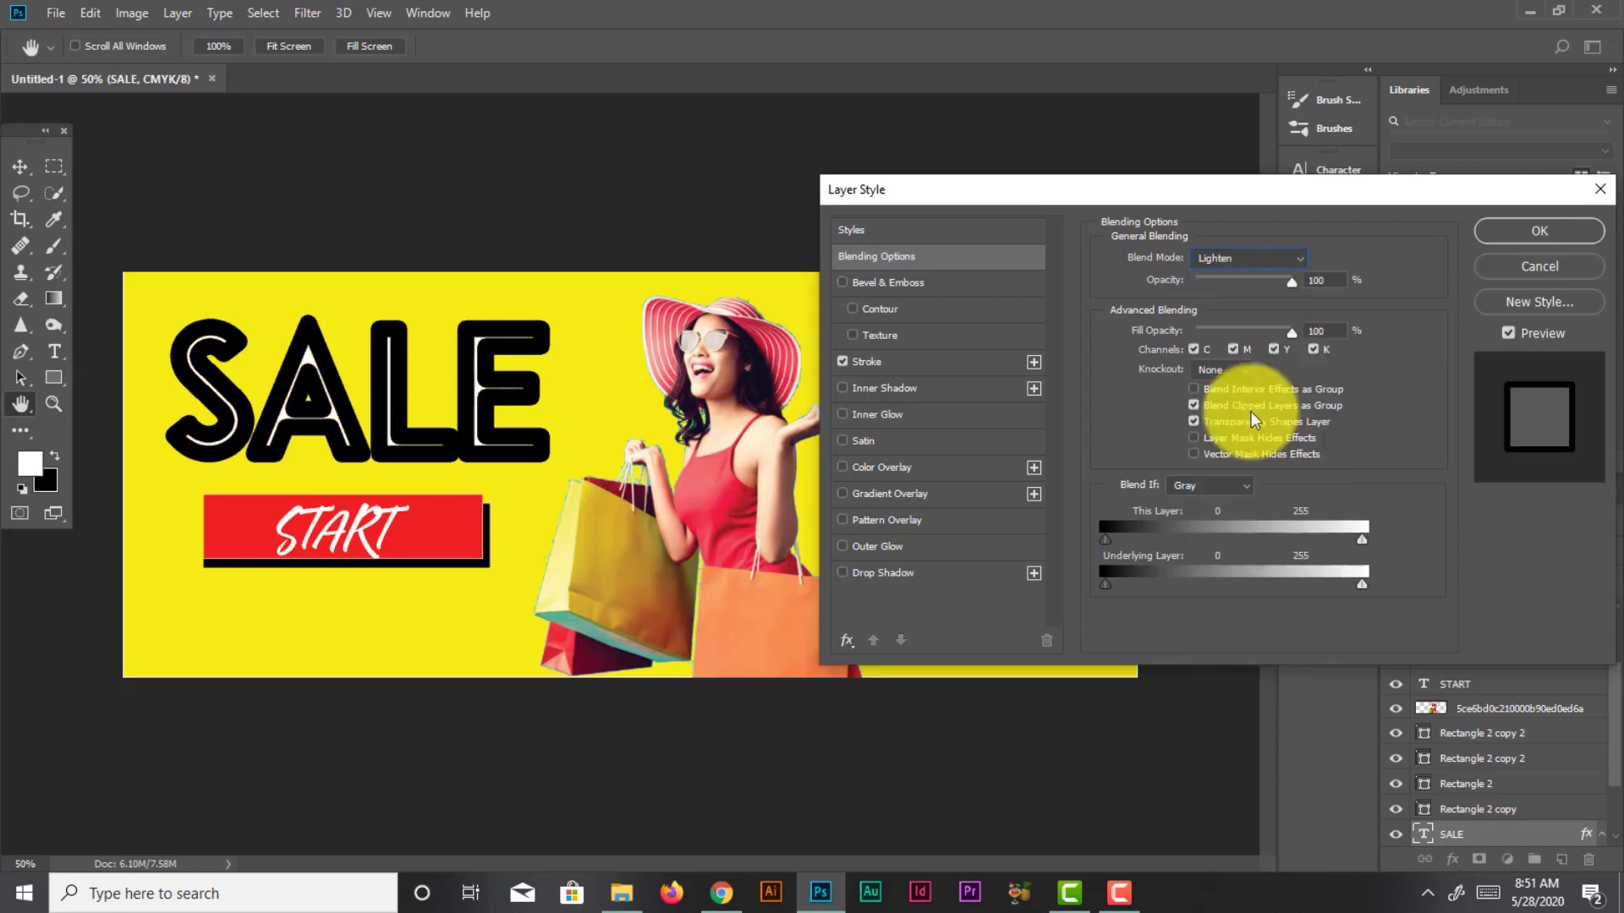
{"action": "left_click", "coordinate": [1261, 256]}
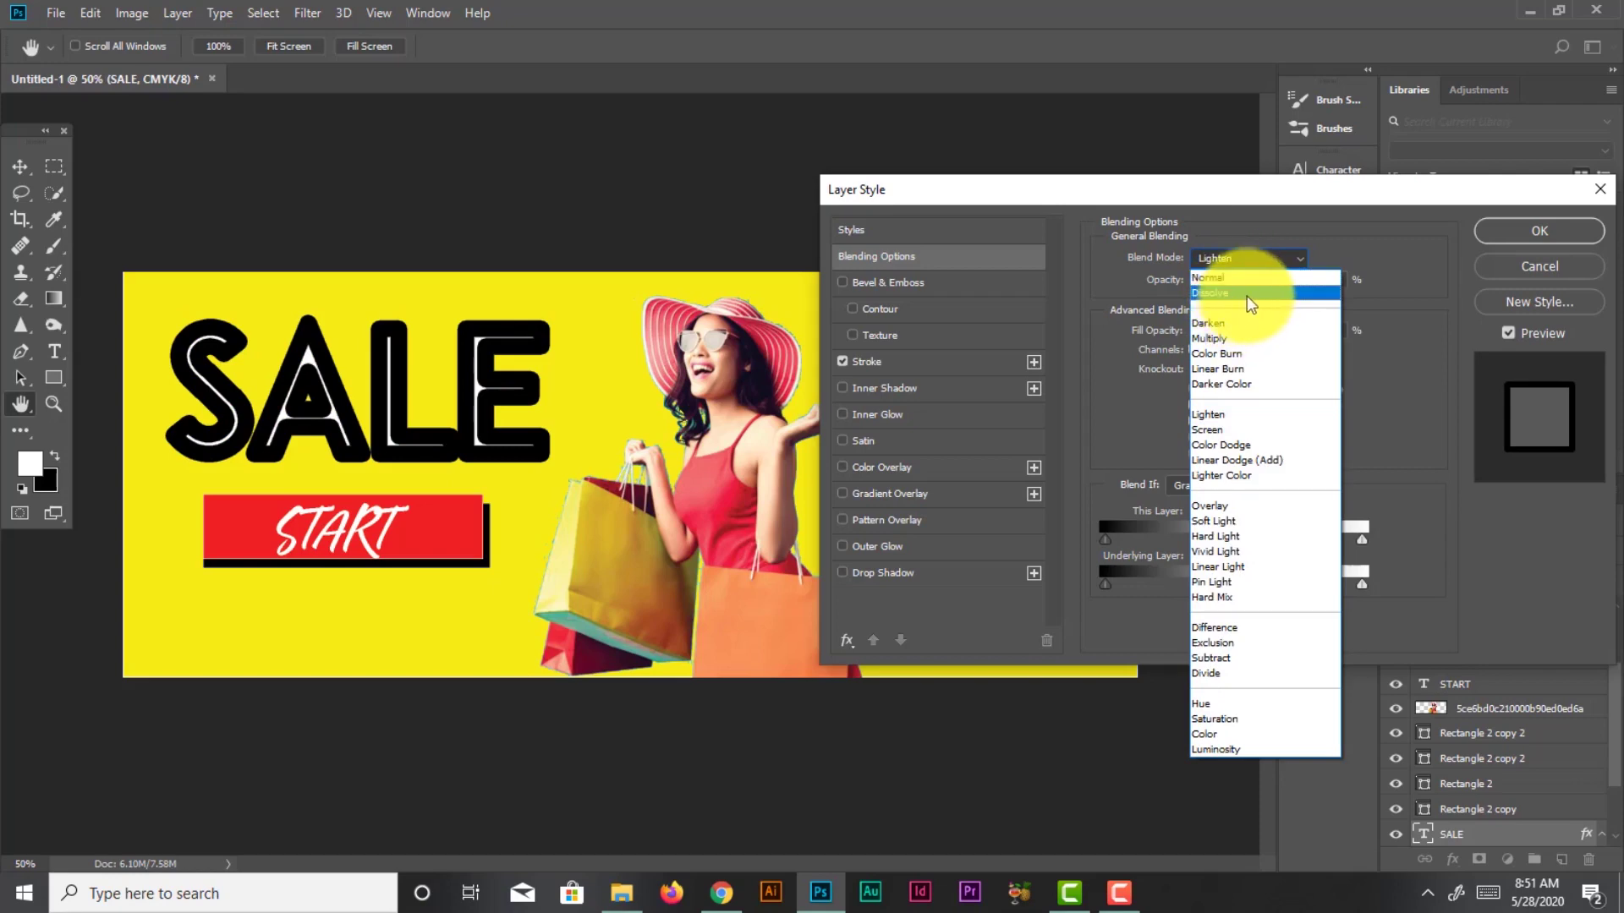
{"action": "left_click", "coordinate": [1250, 294]}
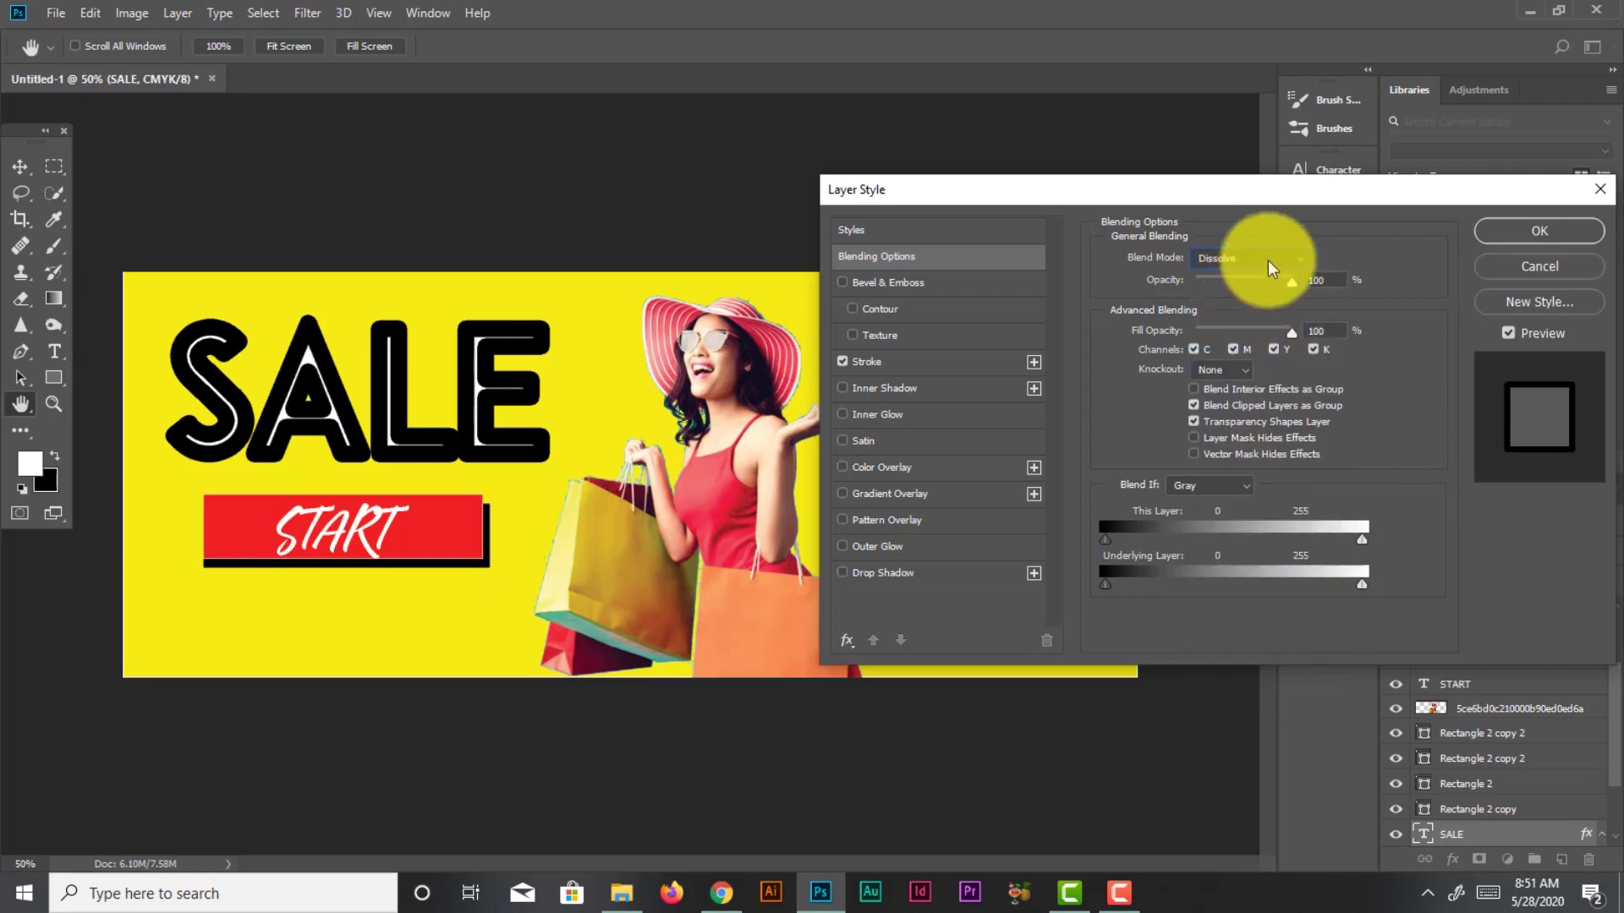
{"action": "left_click", "coordinate": [1262, 258]}
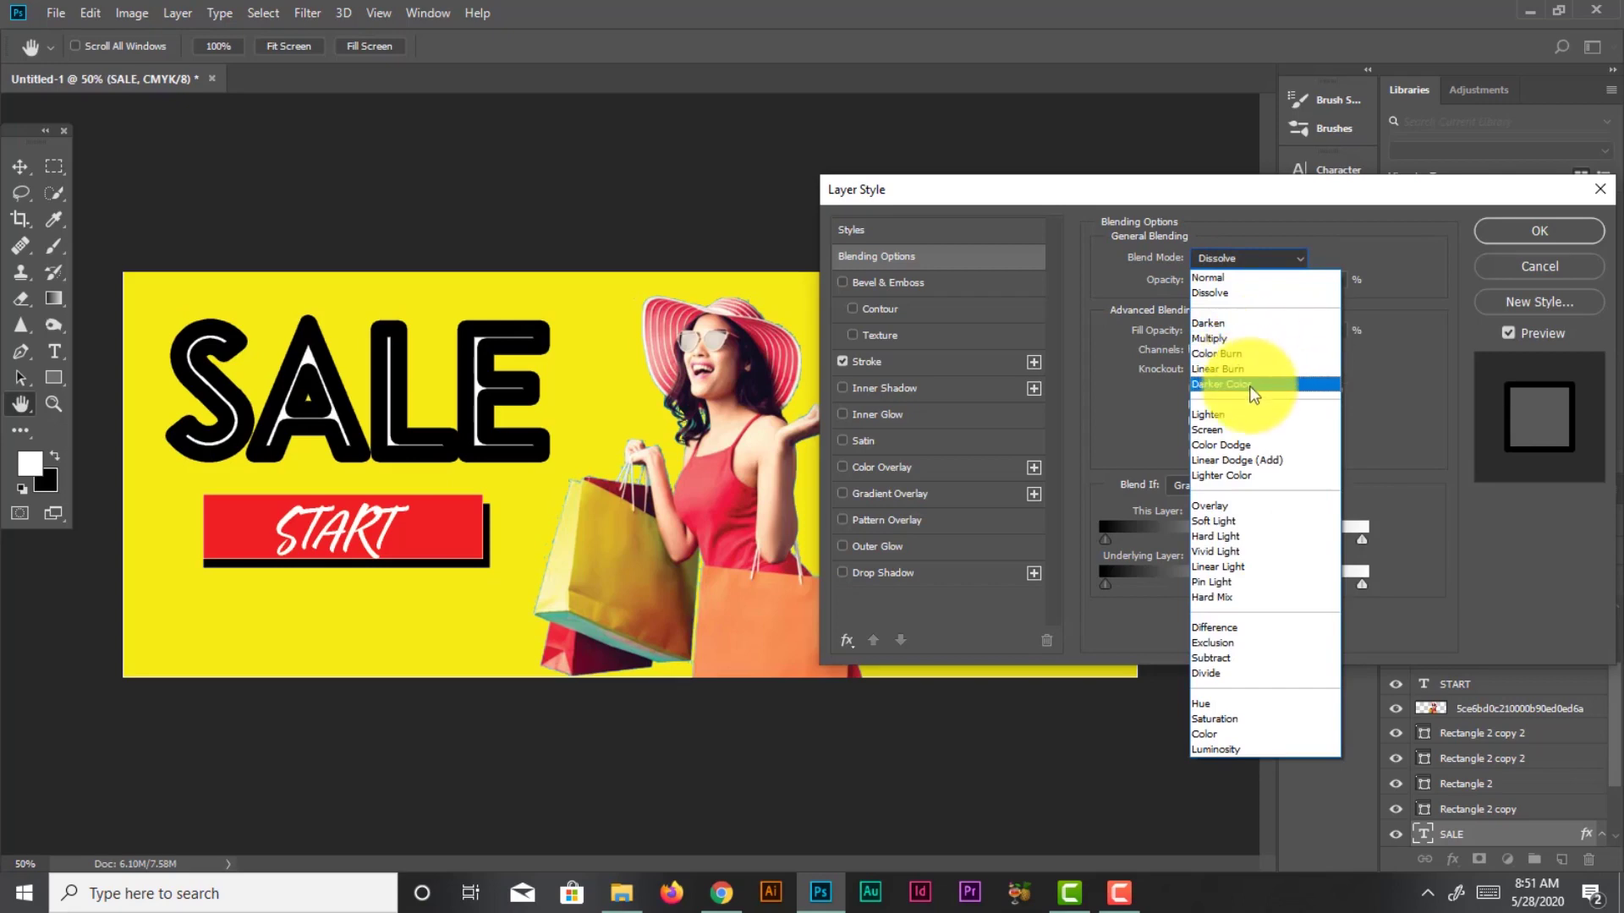
{"action": "left_click", "coordinate": [1231, 417]}
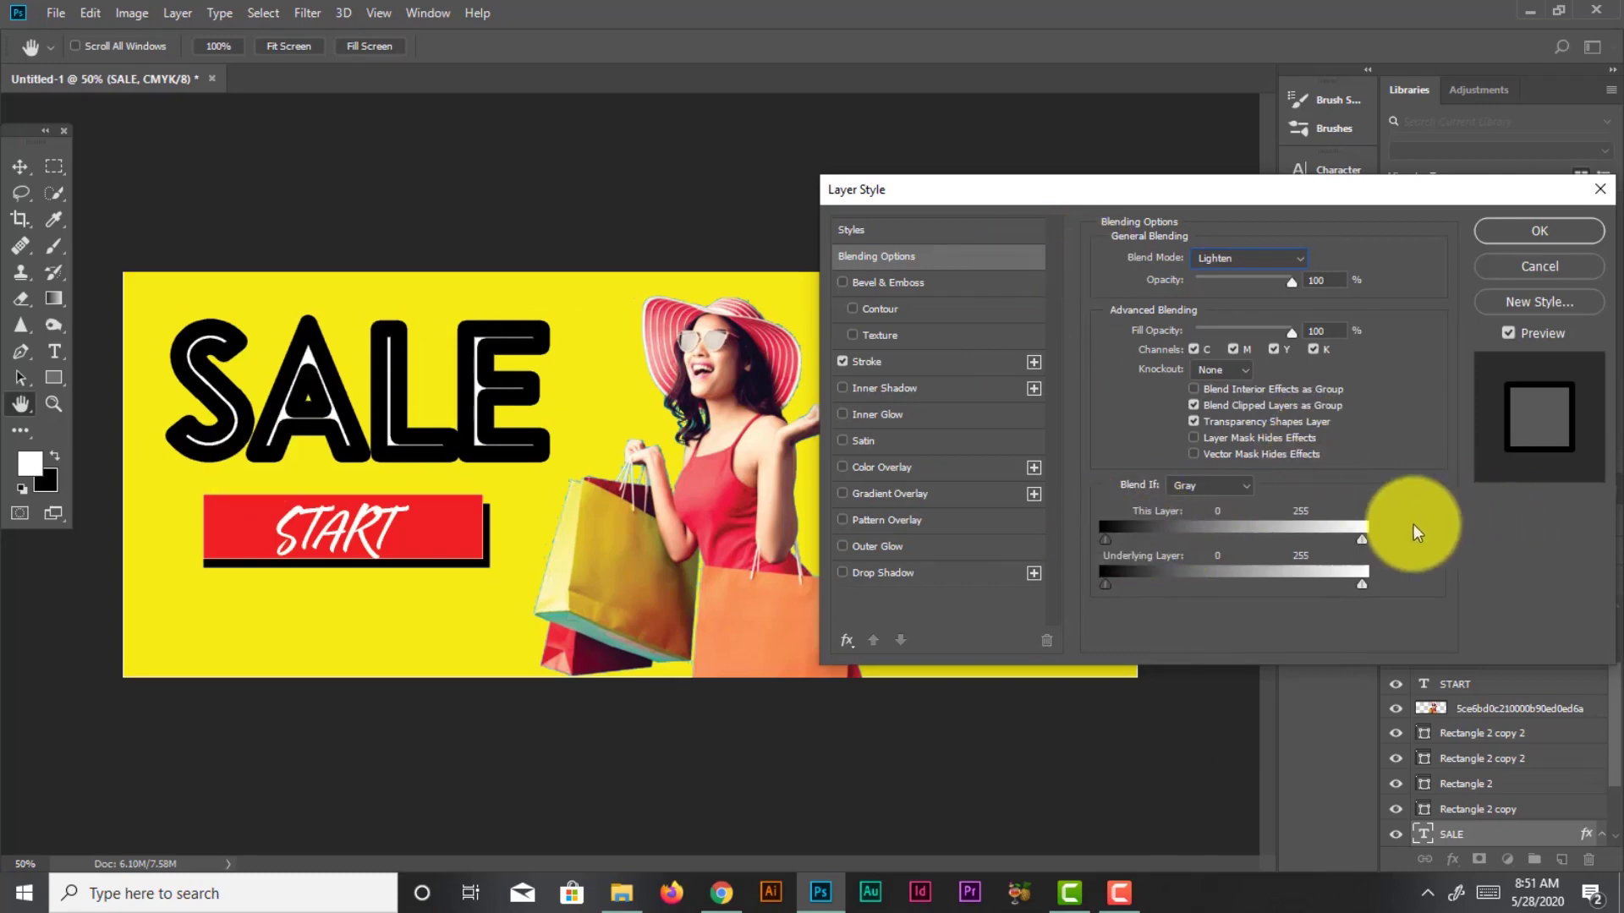
{"action": "left_click_drag", "start_coordinate": [1354, 545], "coordinate": [1335, 545]}
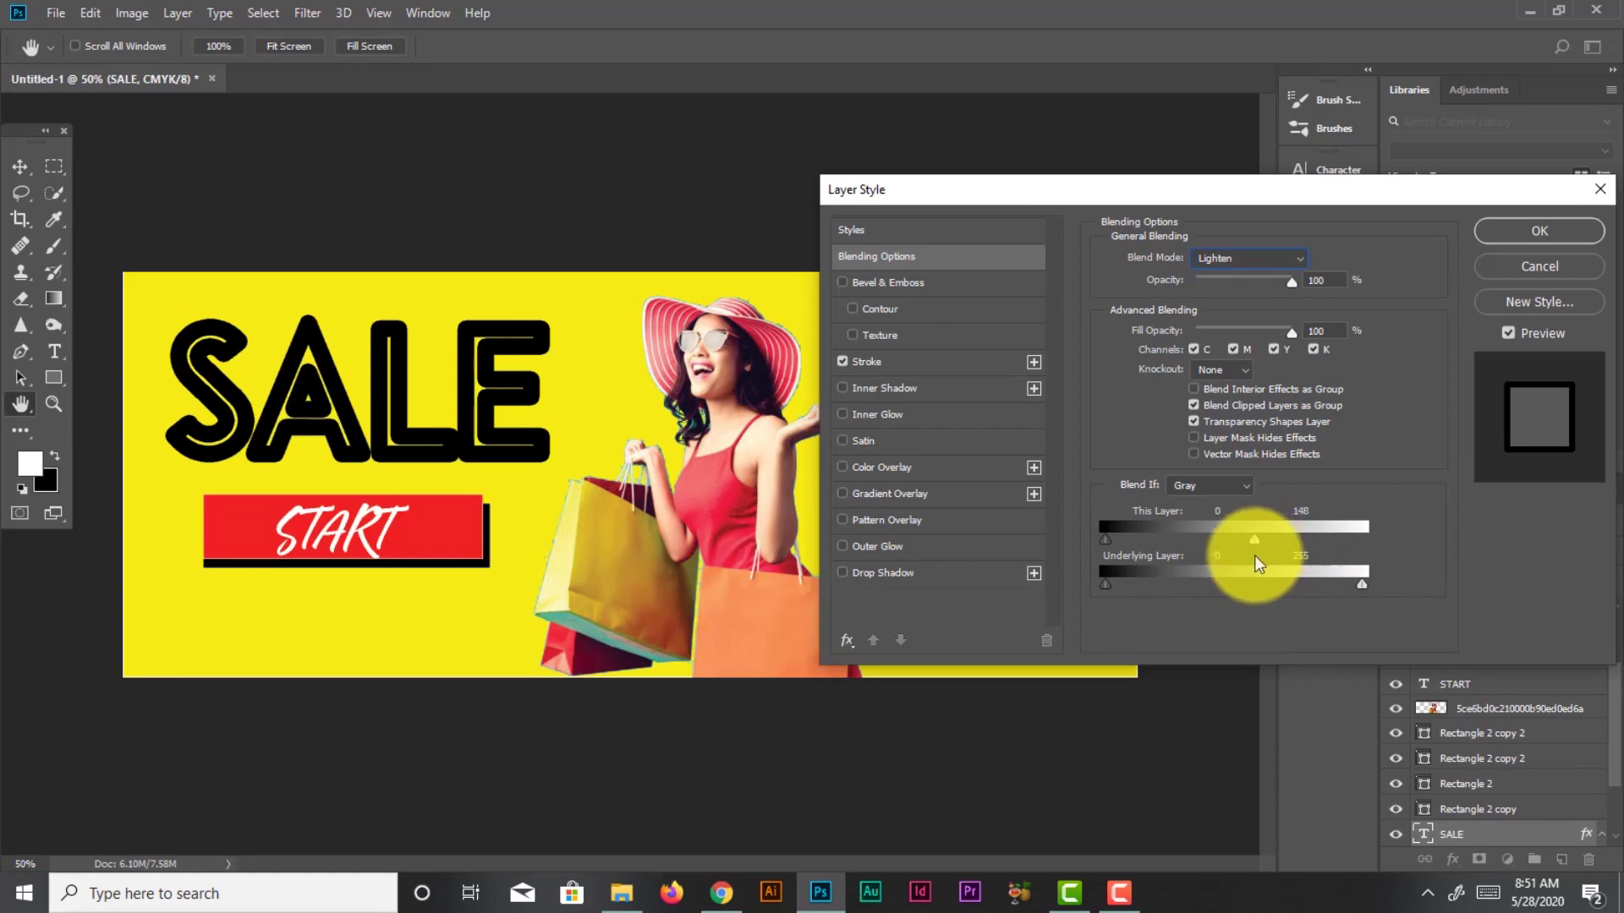
{"action": "left_click", "coordinate": [841, 408]}
Enable Inner Glow on SALE with noise 66, adjusted jitter, choke and opacity, then apply
{"action": "left_click", "coordinate": [843, 414]}
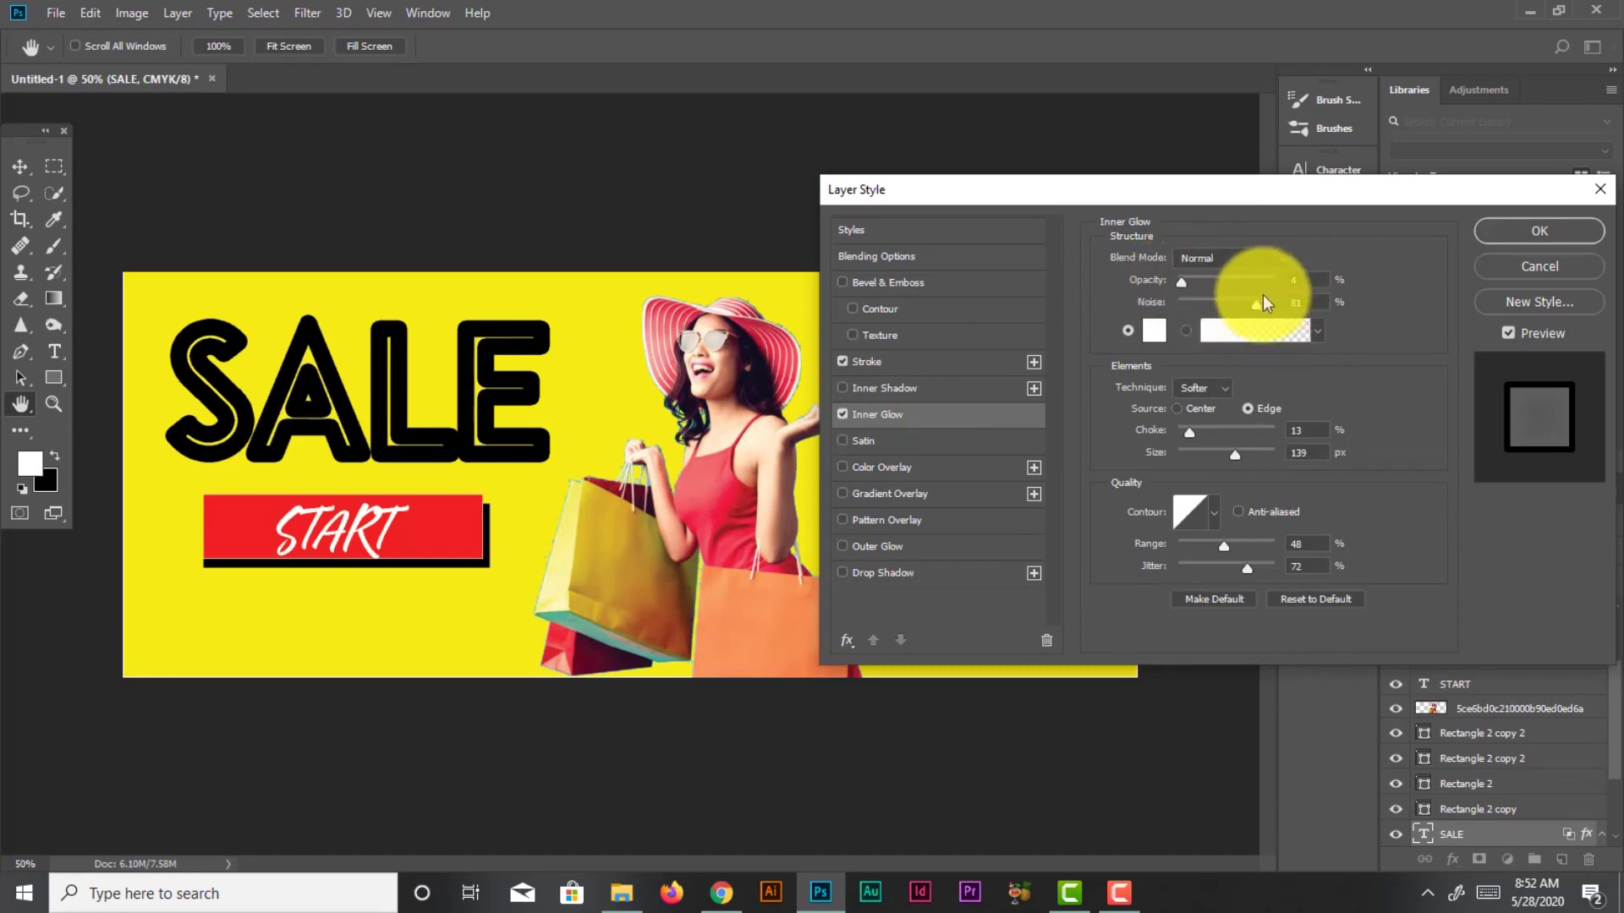
{"action": "left_click_drag", "start_coordinate": [1259, 307], "coordinate": [1241, 306]}
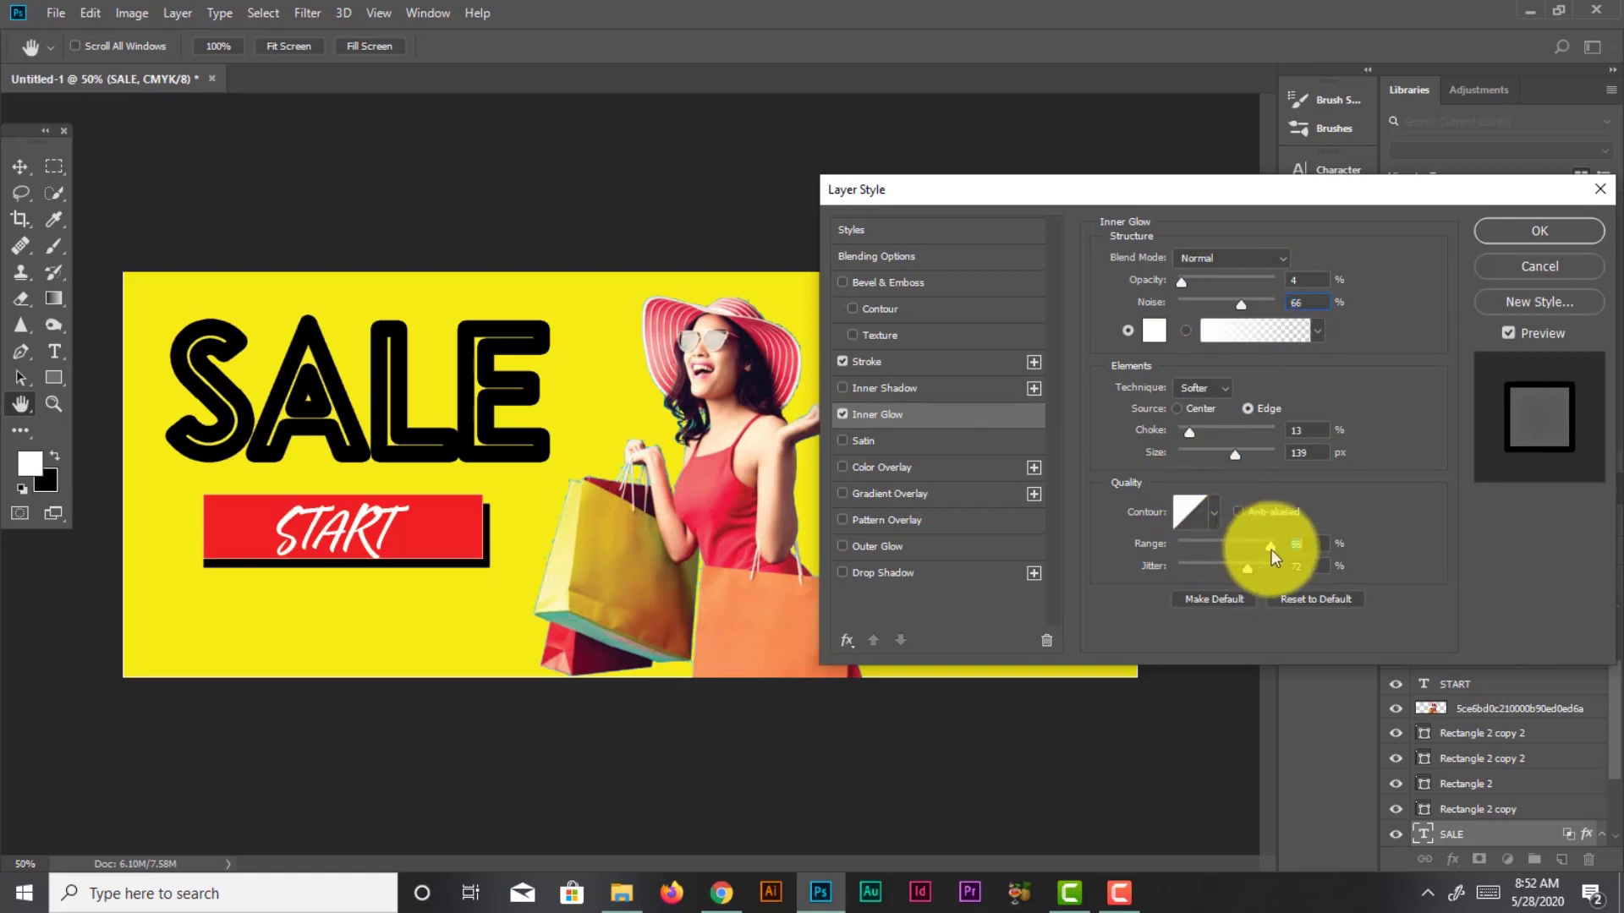
{"action": "left_click_drag", "start_coordinate": [1249, 565], "coordinate": [1230, 572]}
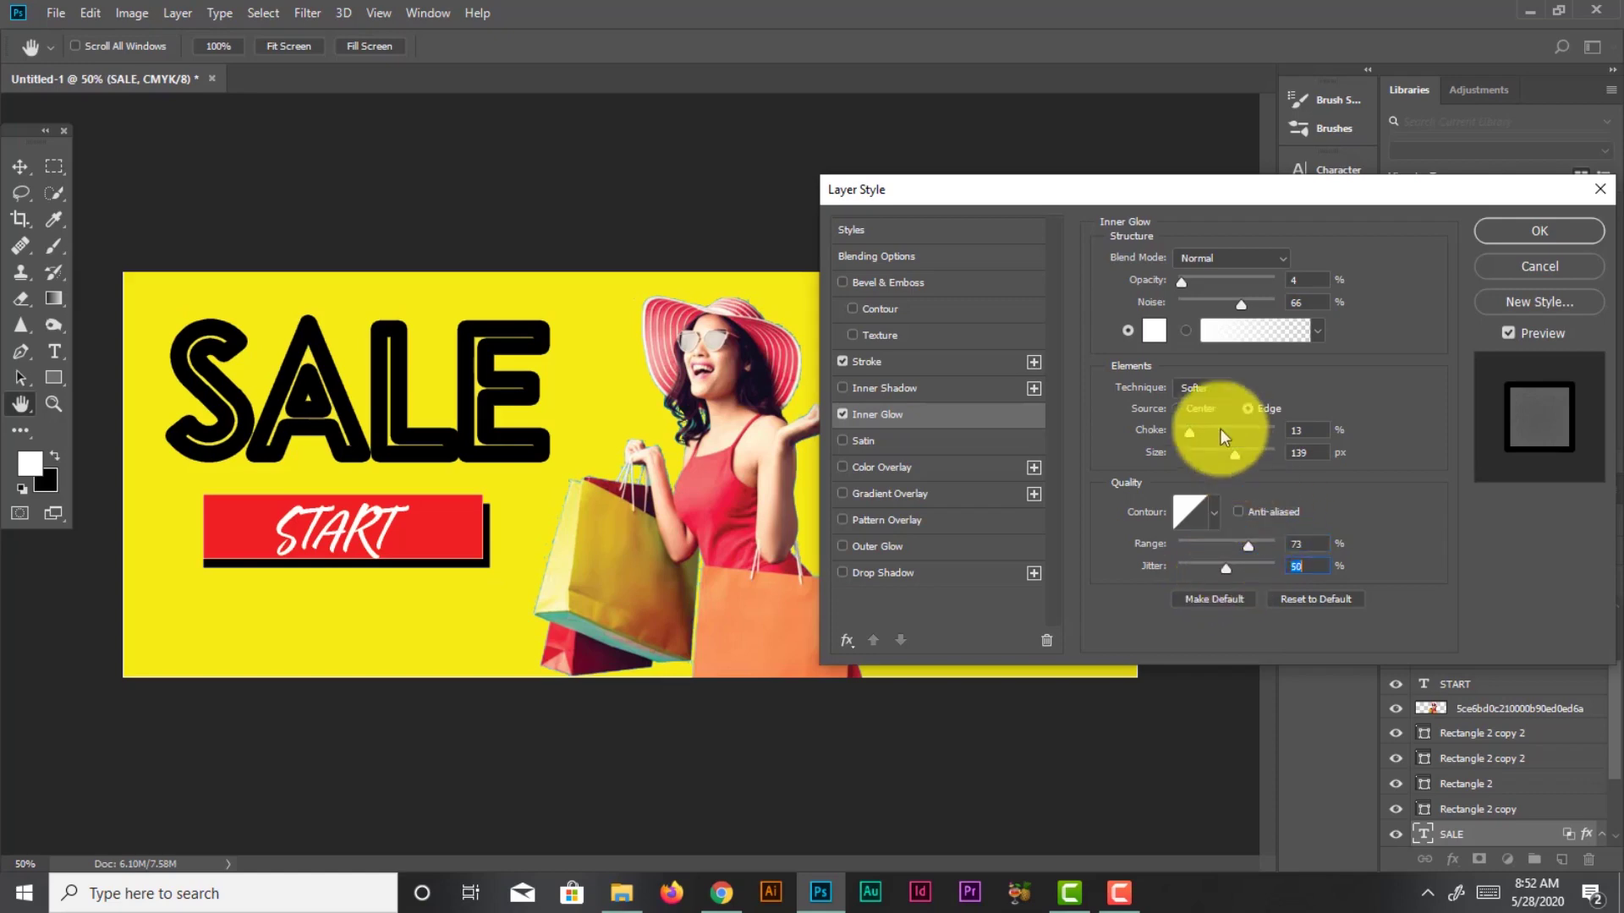
{"action": "left_click_drag", "start_coordinate": [1188, 429], "coordinate": [1257, 457]}
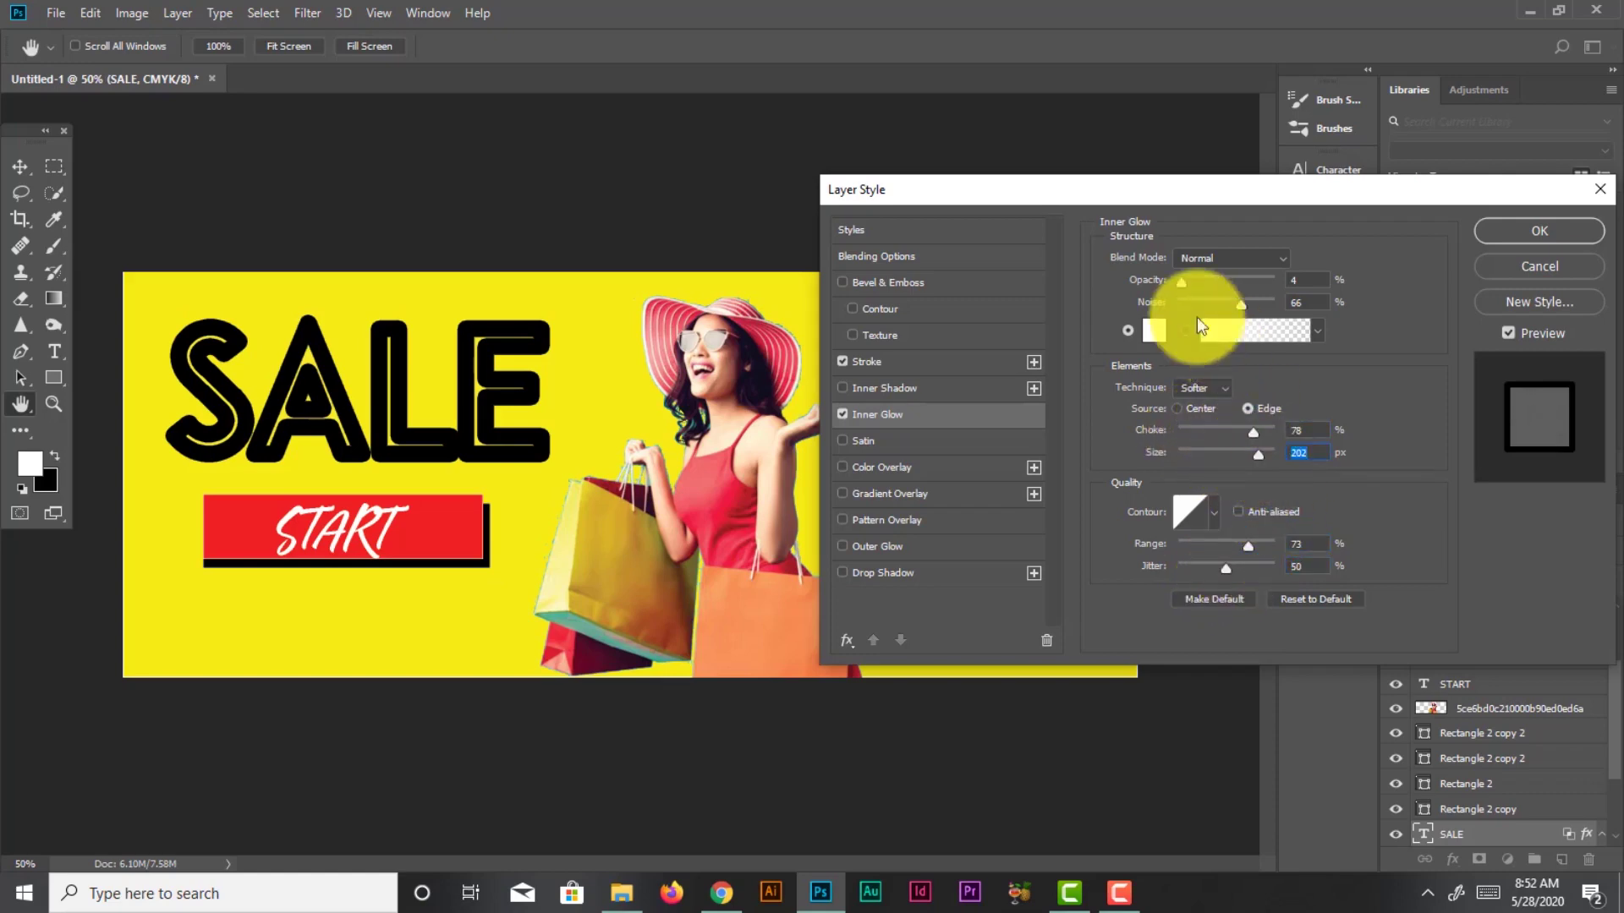
{"action": "mouse_move", "coordinate": [1242, 305]}
{"action": "left_mouse_down"}
{"action": "mouse_move", "coordinate": [1219, 283]}
{"action": "mouse_move", "coordinate": [1270, 287]}
{"action": "mouse_move", "coordinate": [1233, 298]}
{"action": "left_mouse_up"}
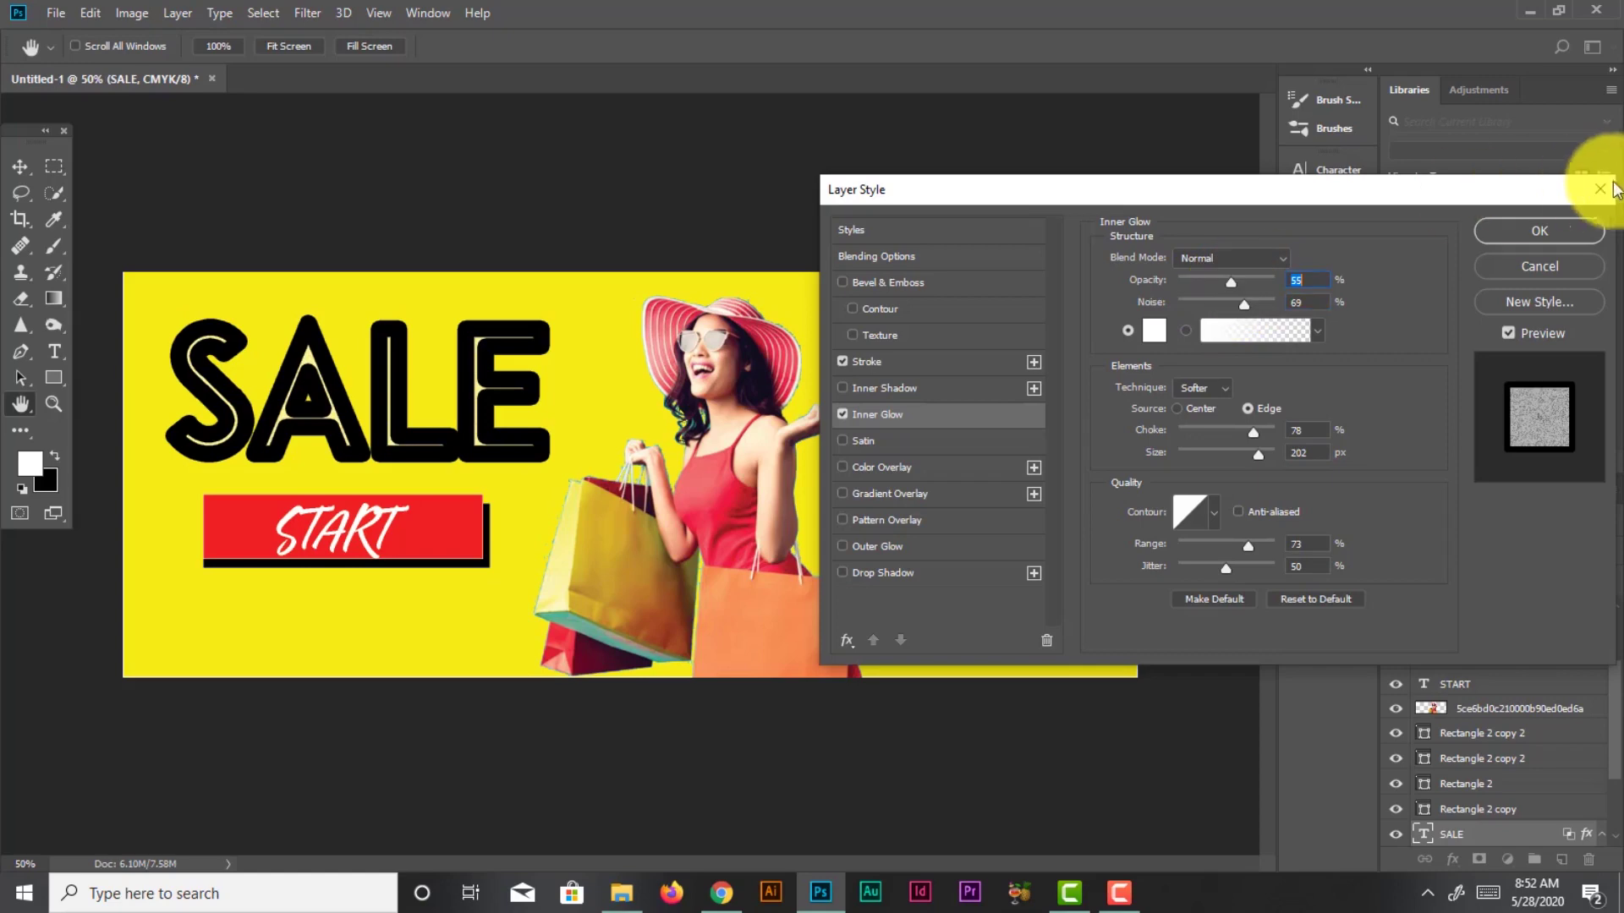
{"action": "left_click", "coordinate": [1529, 227]}
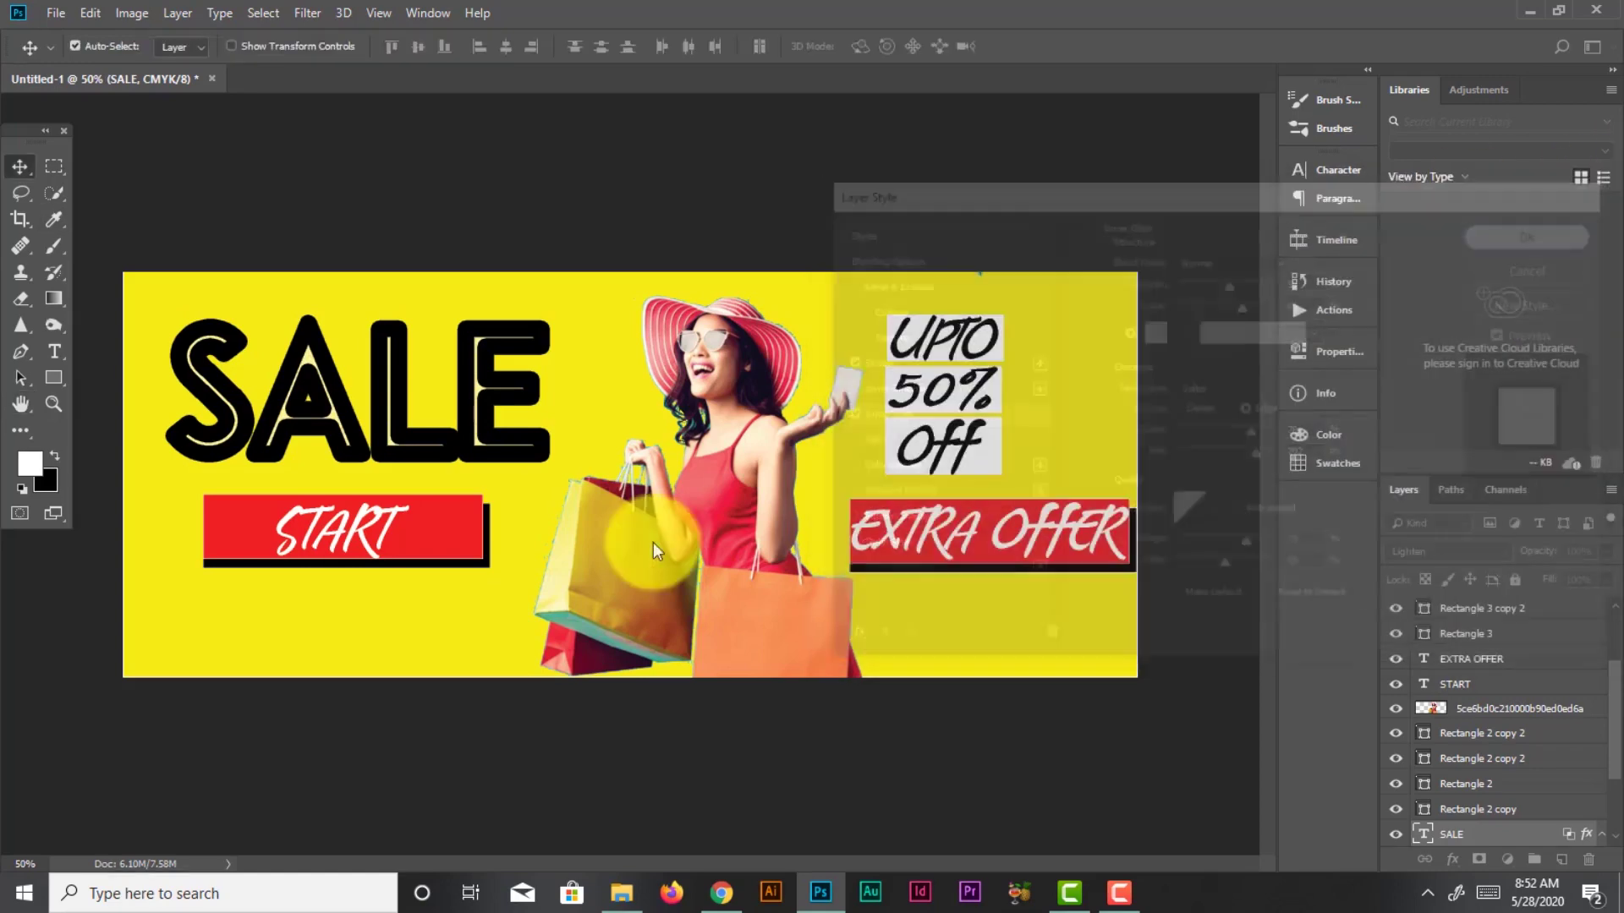
Shift the shopping woman photo slightly left
{"action": "left_click", "coordinate": [686, 547]}
{"action": "left_click_drag", "start_coordinate": [686, 547], "coordinate": [674, 552]}
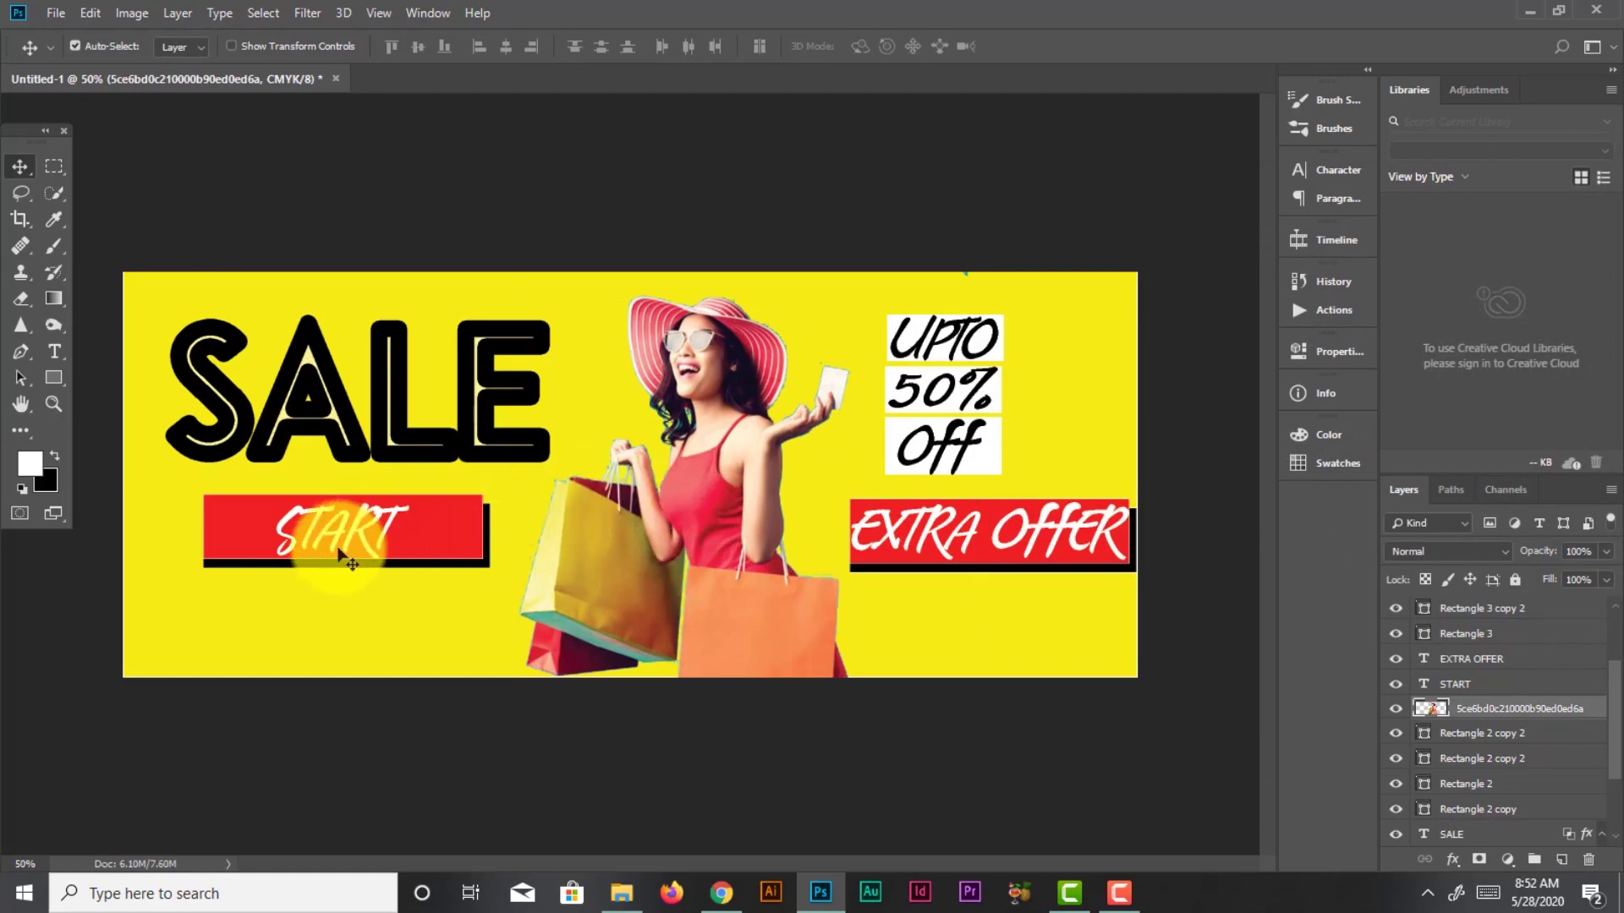
{"action": "left_click", "coordinate": [66, 15]}
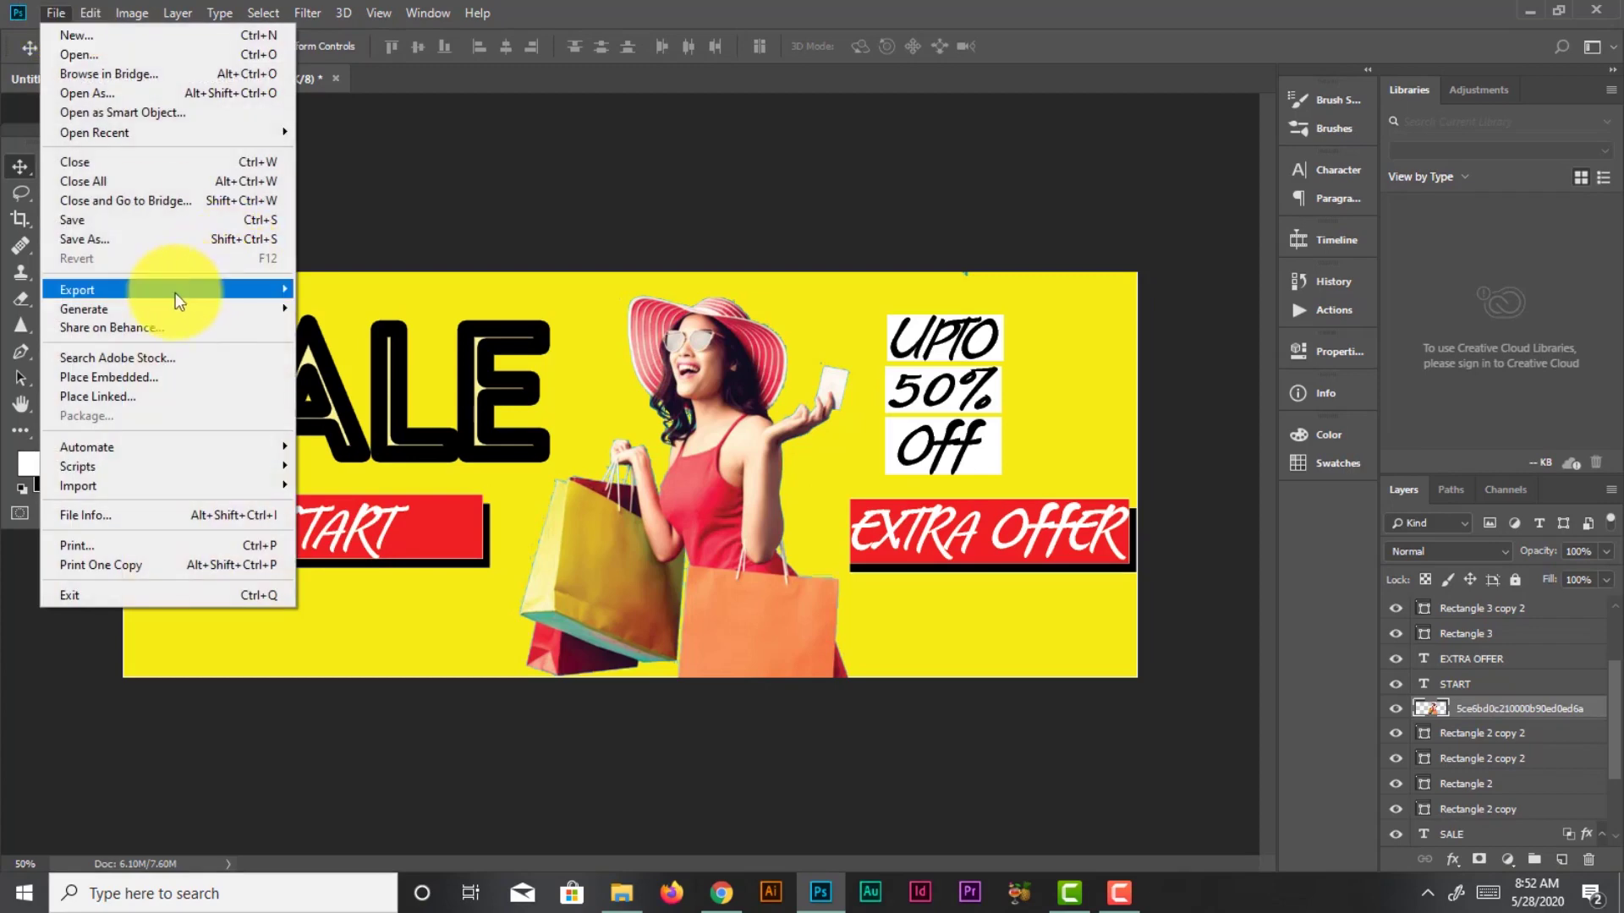
{"action": "mouse_move", "coordinate": [78, 290]}
{"action": "left_click", "coordinate": [394, 314]}
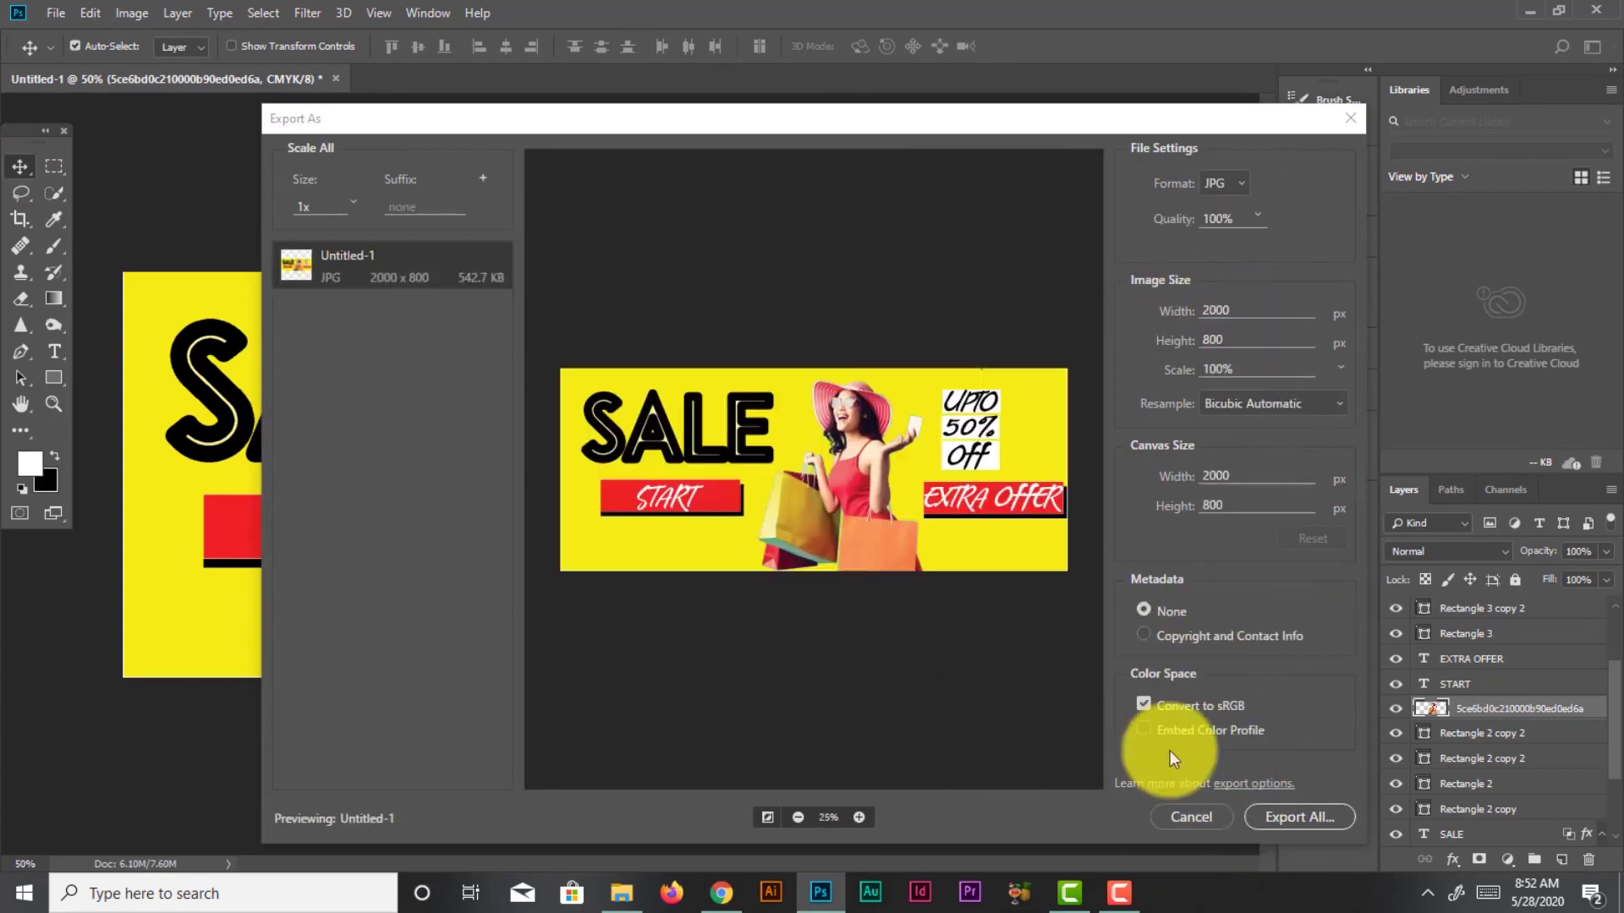
Export the banner as a 100% quality 2000×800 JPG to the Desktop
{"action": "left_click", "coordinate": [1266, 810]}
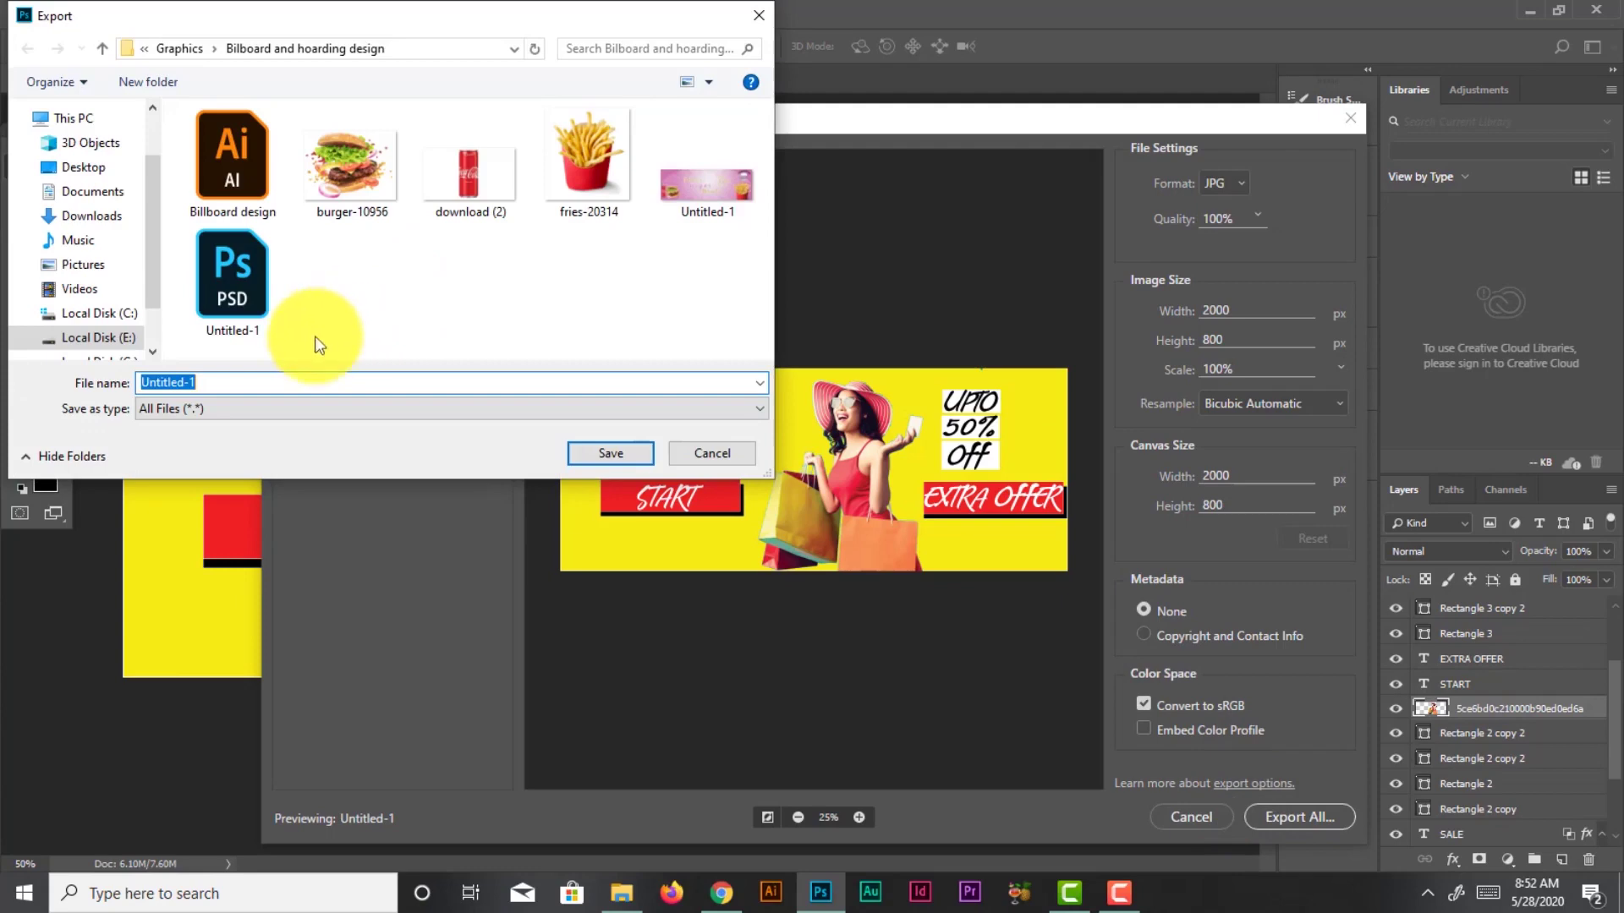
{"action": "left_click", "coordinate": [222, 406]}
{"action": "left_click", "coordinate": [221, 423]}
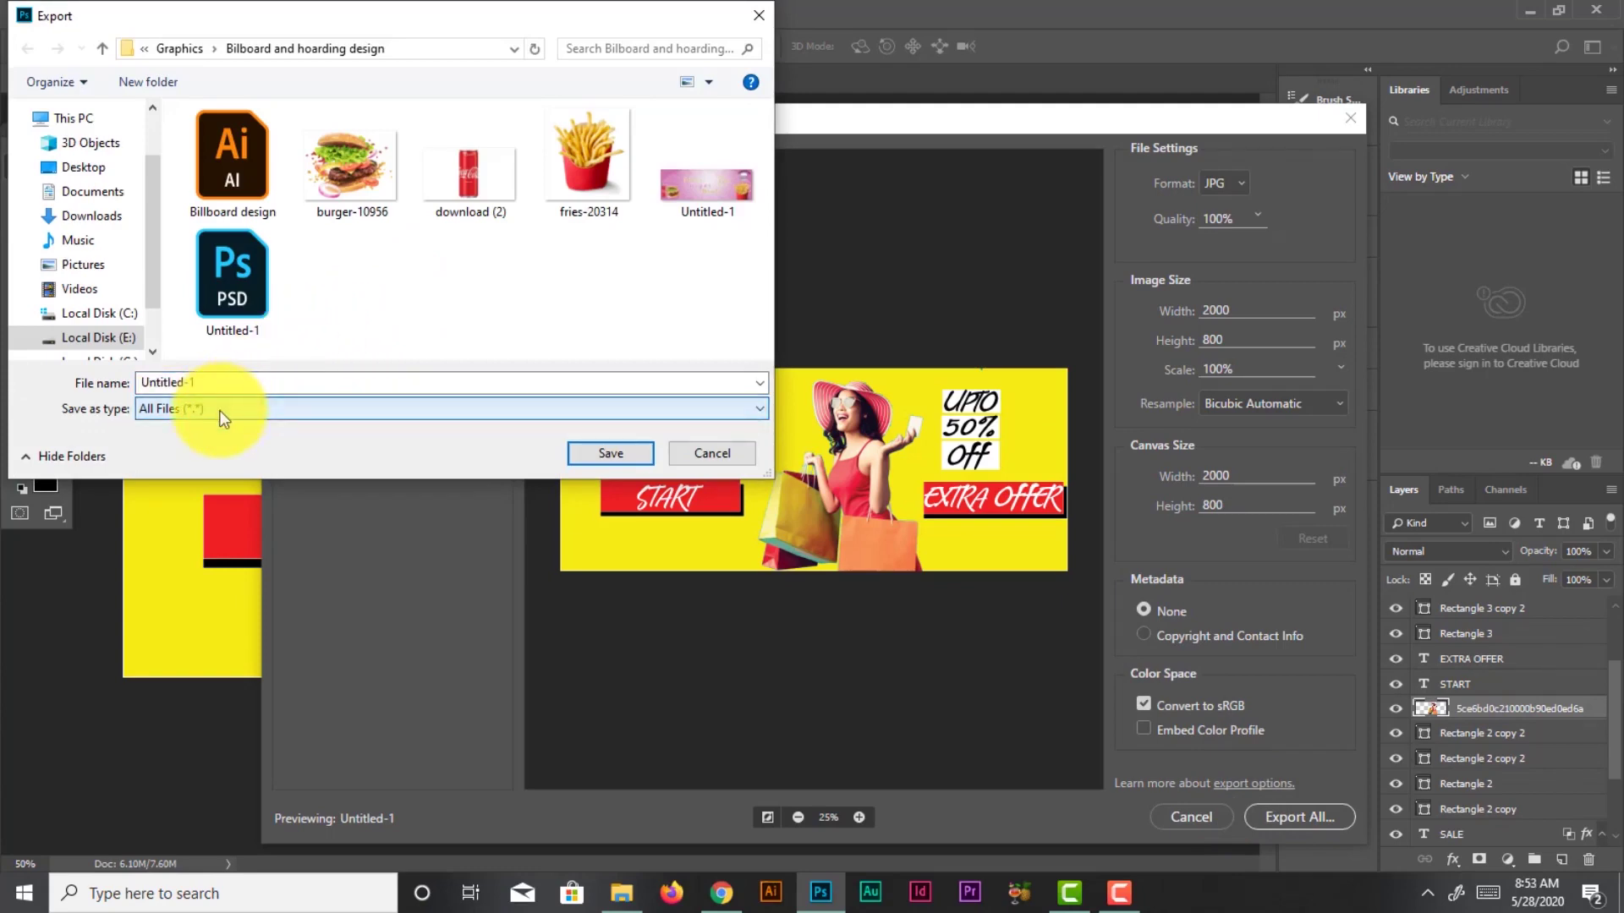
{"action": "left_click", "coordinate": [277, 379]}
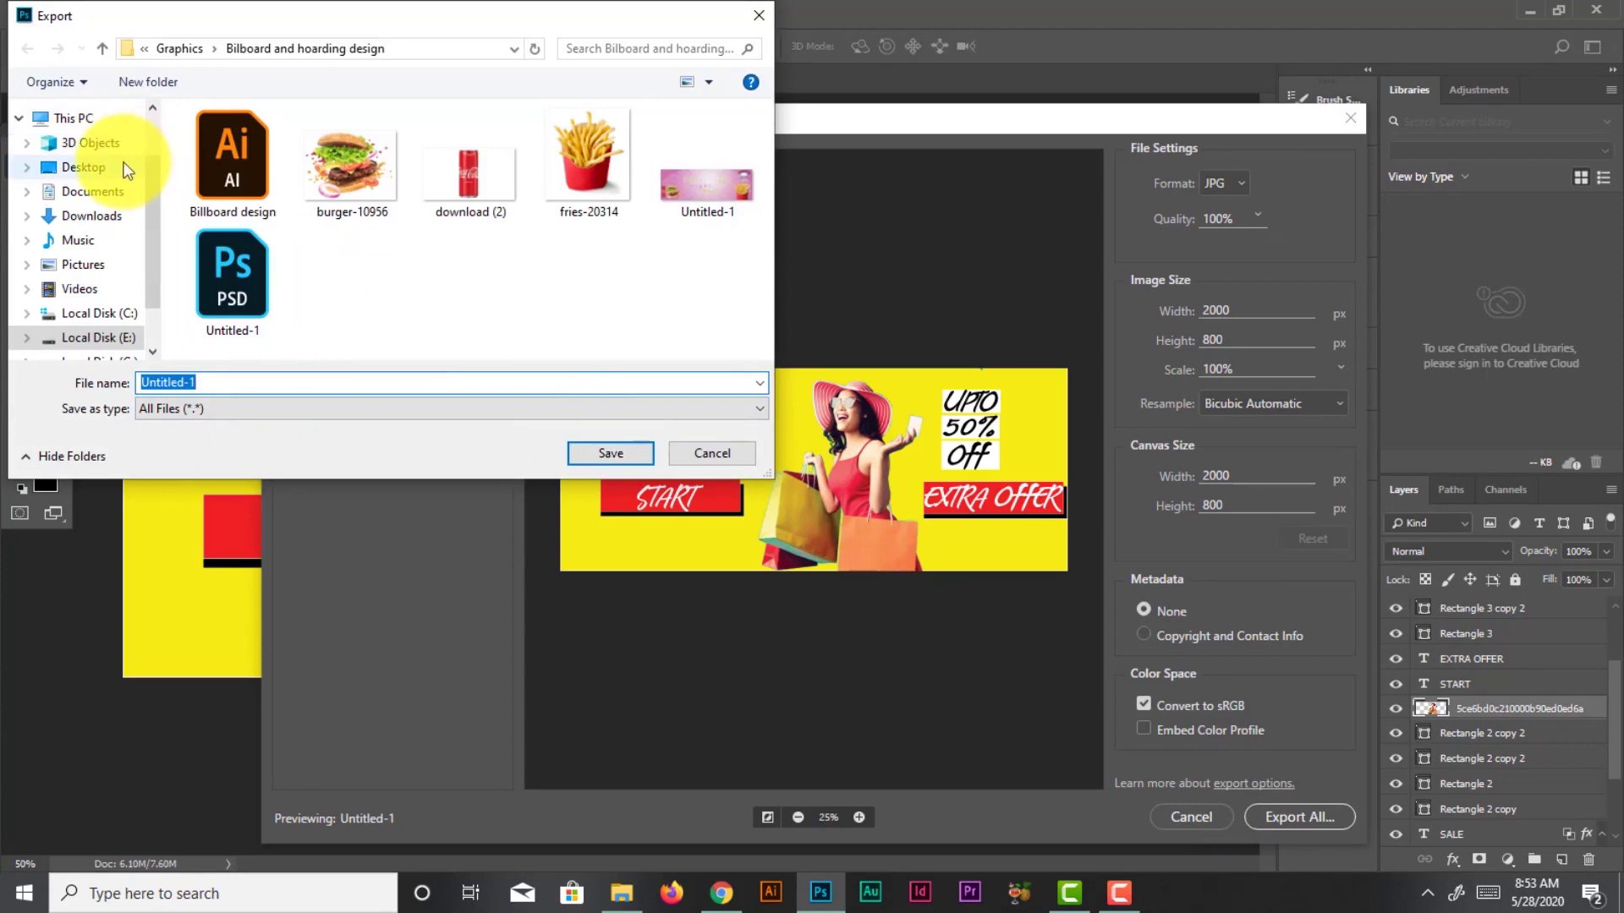
{"action": "left_click", "coordinate": [83, 167]}
{"action": "left_click", "coordinate": [631, 453]}
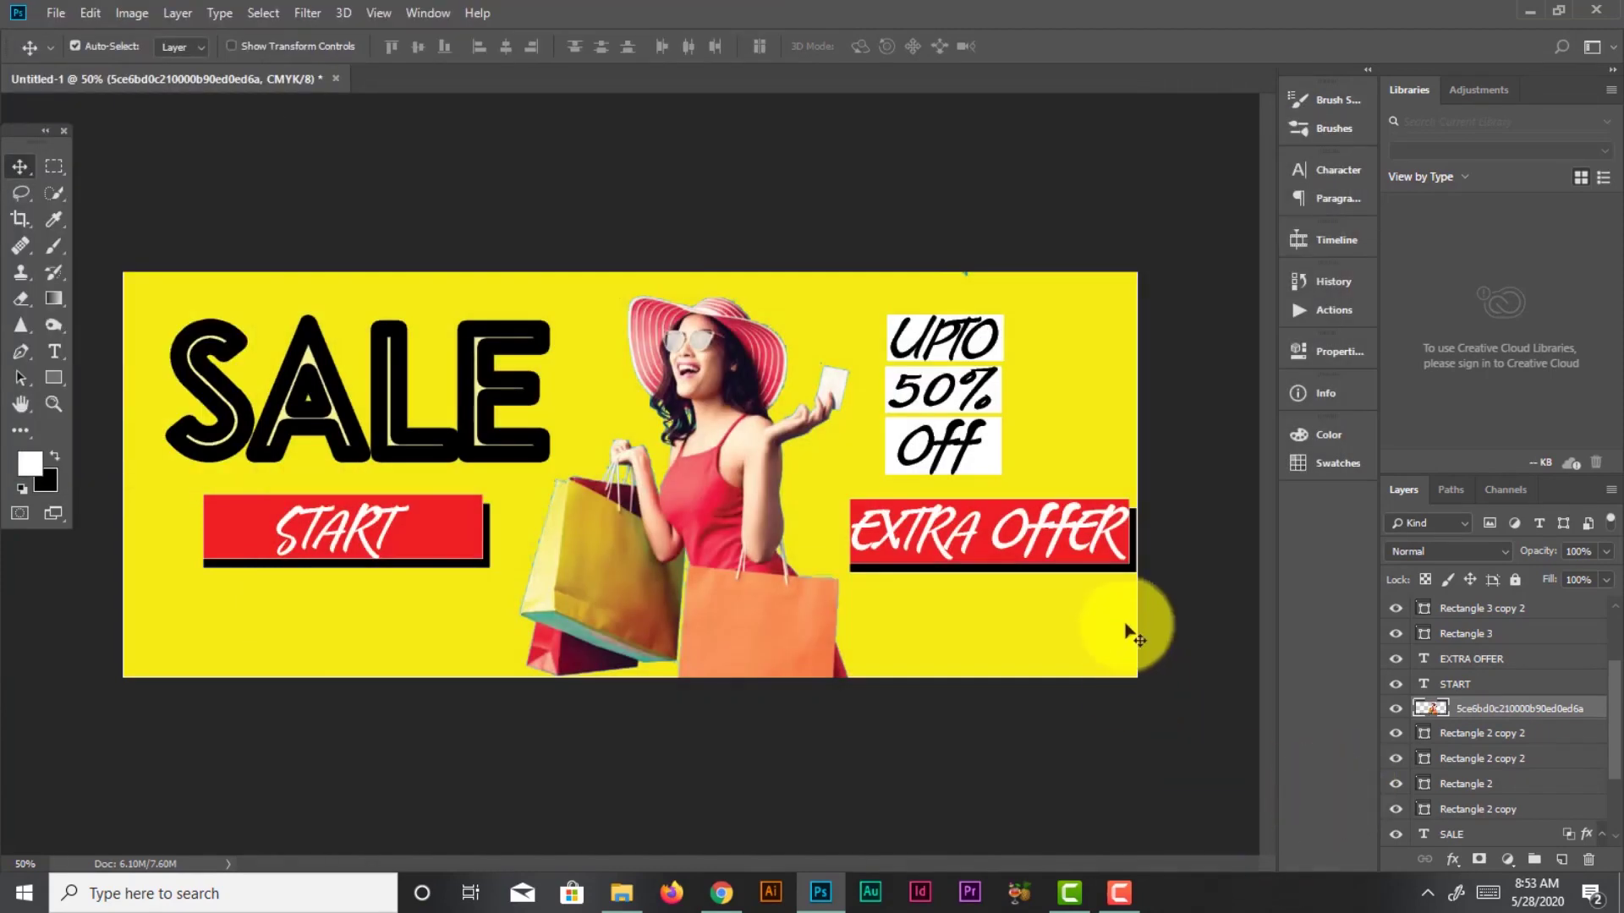
Minimize Photoshop and open the exported Untitled-1 JPG banner from the desktop in Photos
{"action": "left_click", "coordinate": [1531, 14]}
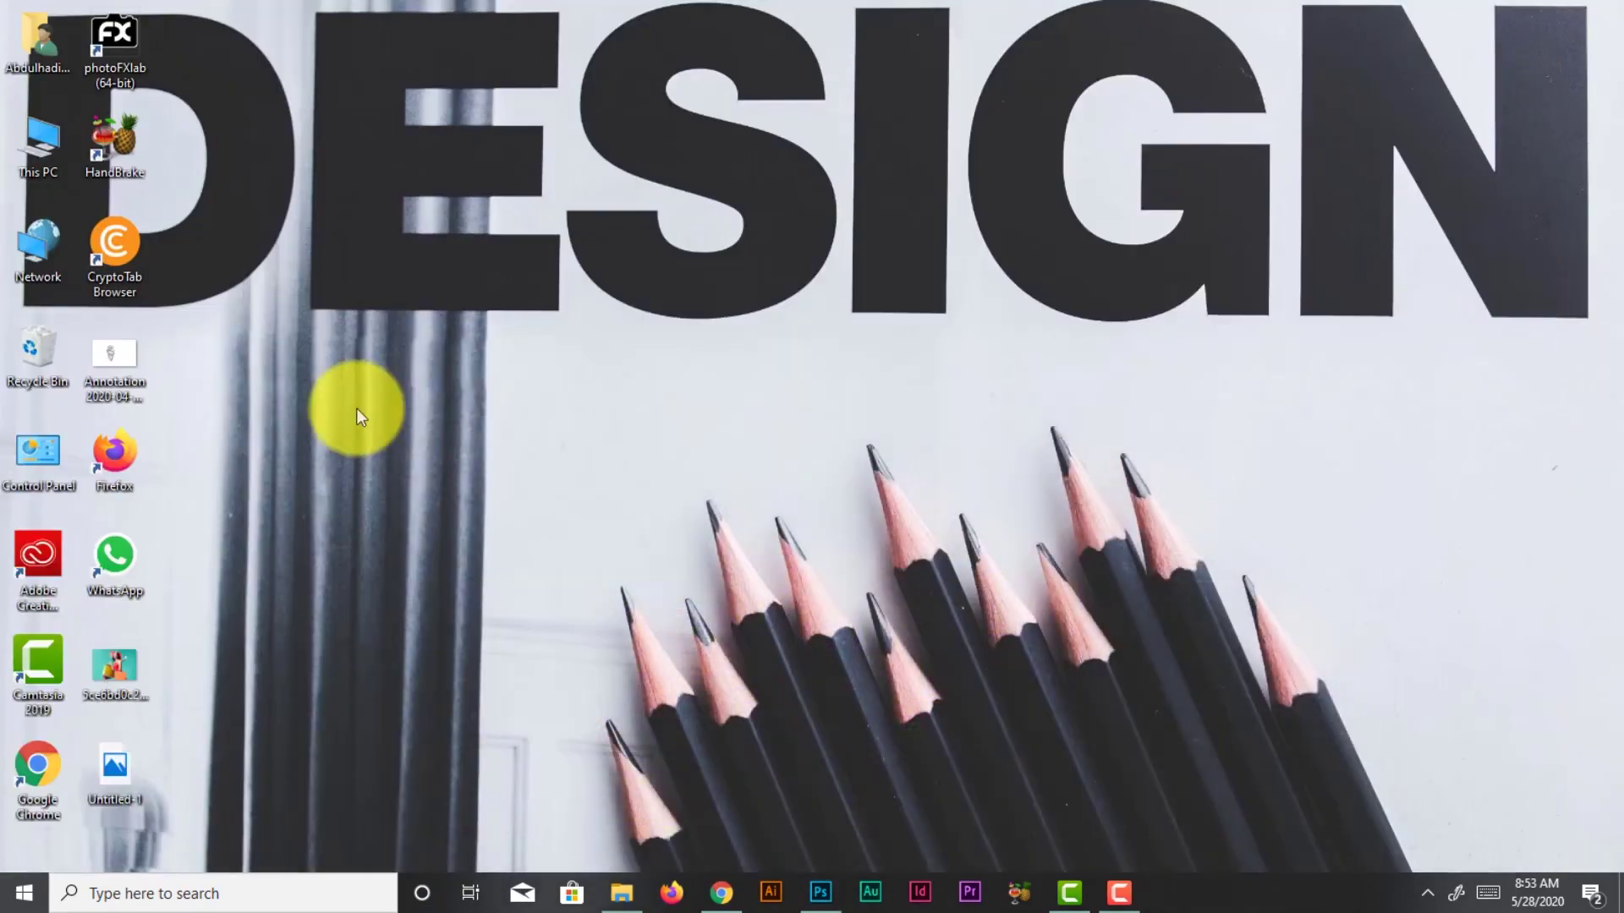
{"action": "double_click", "coordinate": [114, 783]}
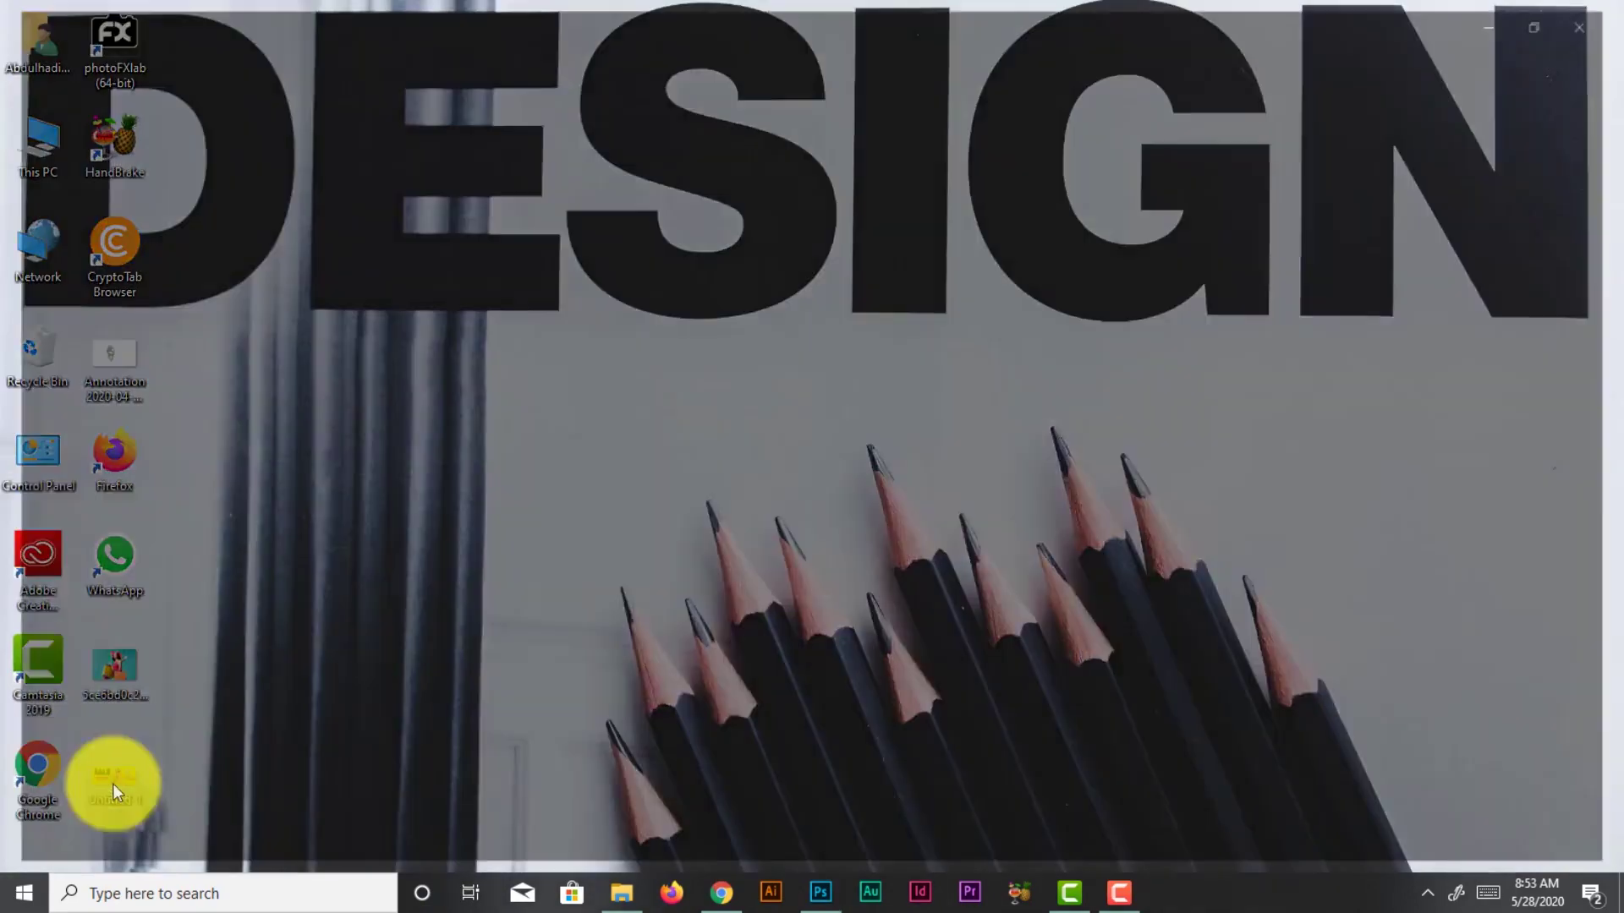